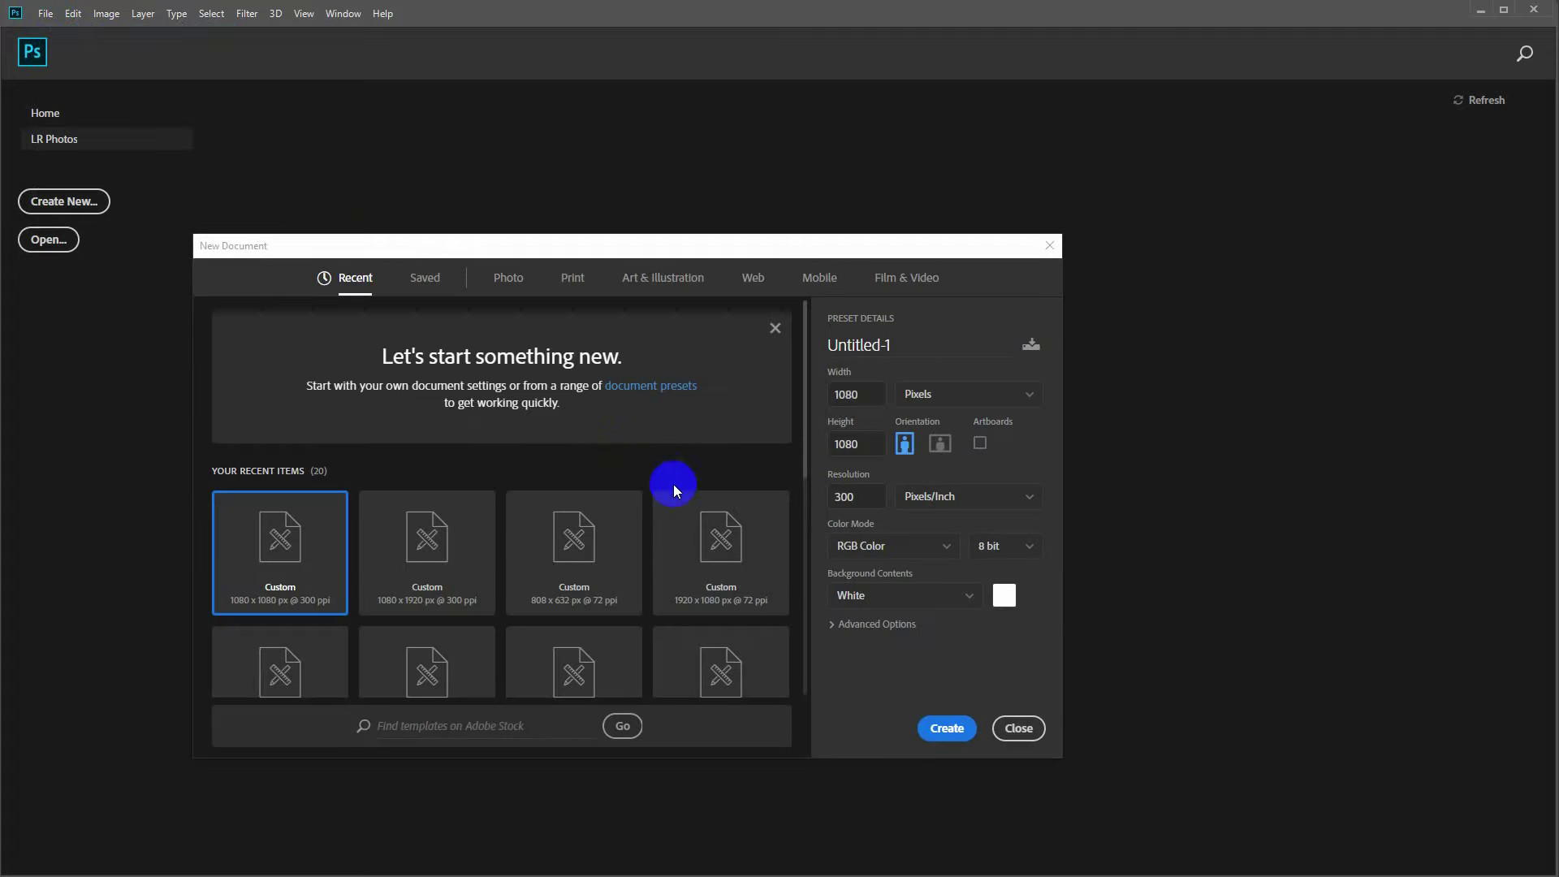
Step: Create a 1080 x 1080 px document at 300 ppi and add a guide layout with 50 px margins on all sides
click(930, 728)
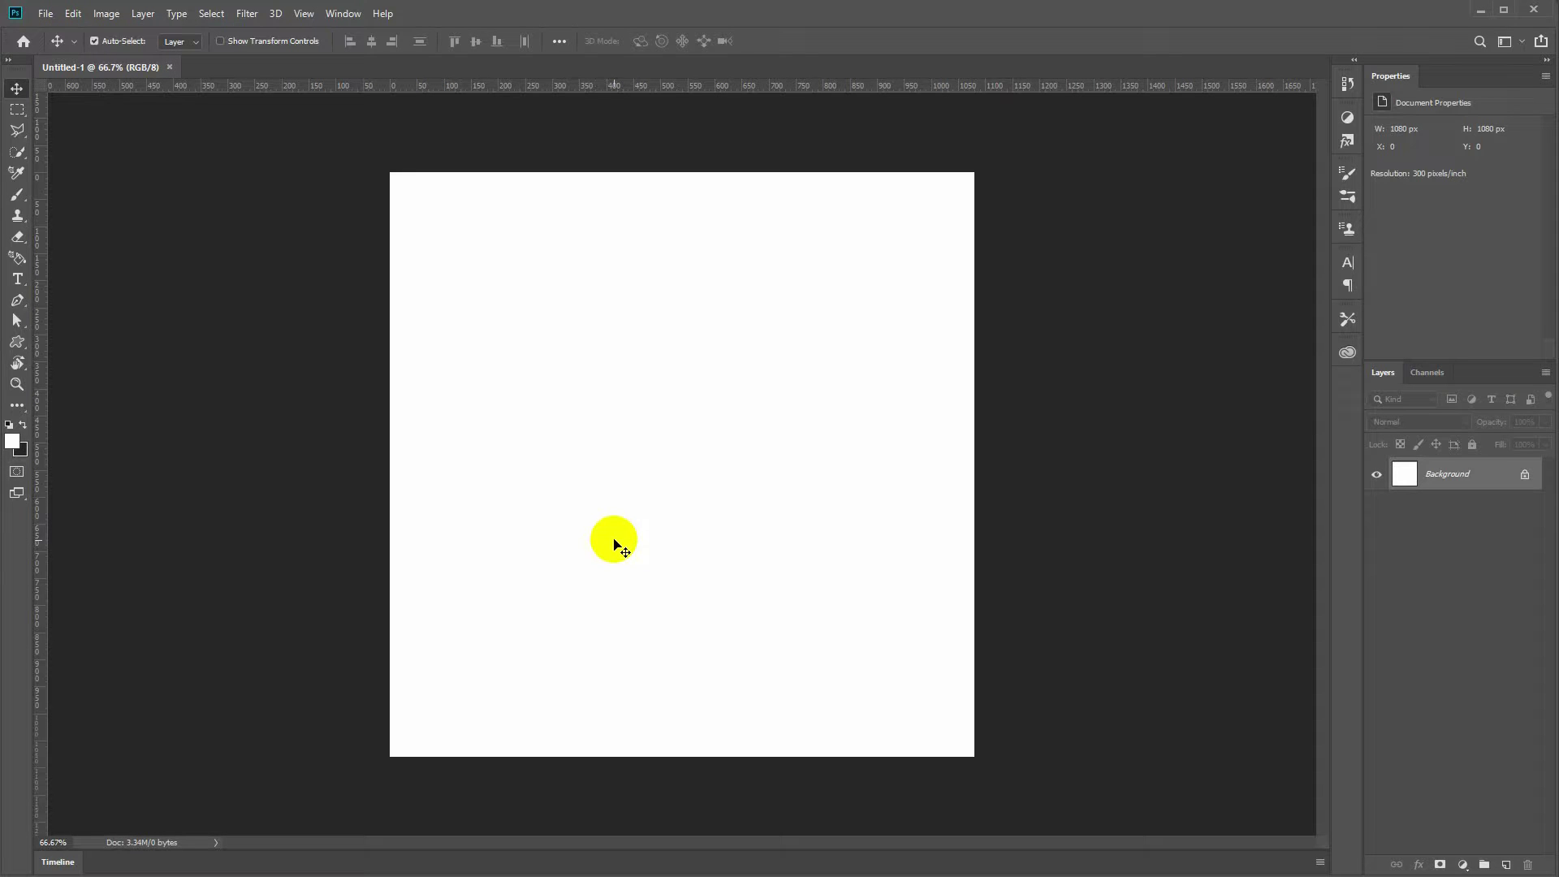
scroll(614, 545, up, 1)
scroll(614, 546, up, 1)
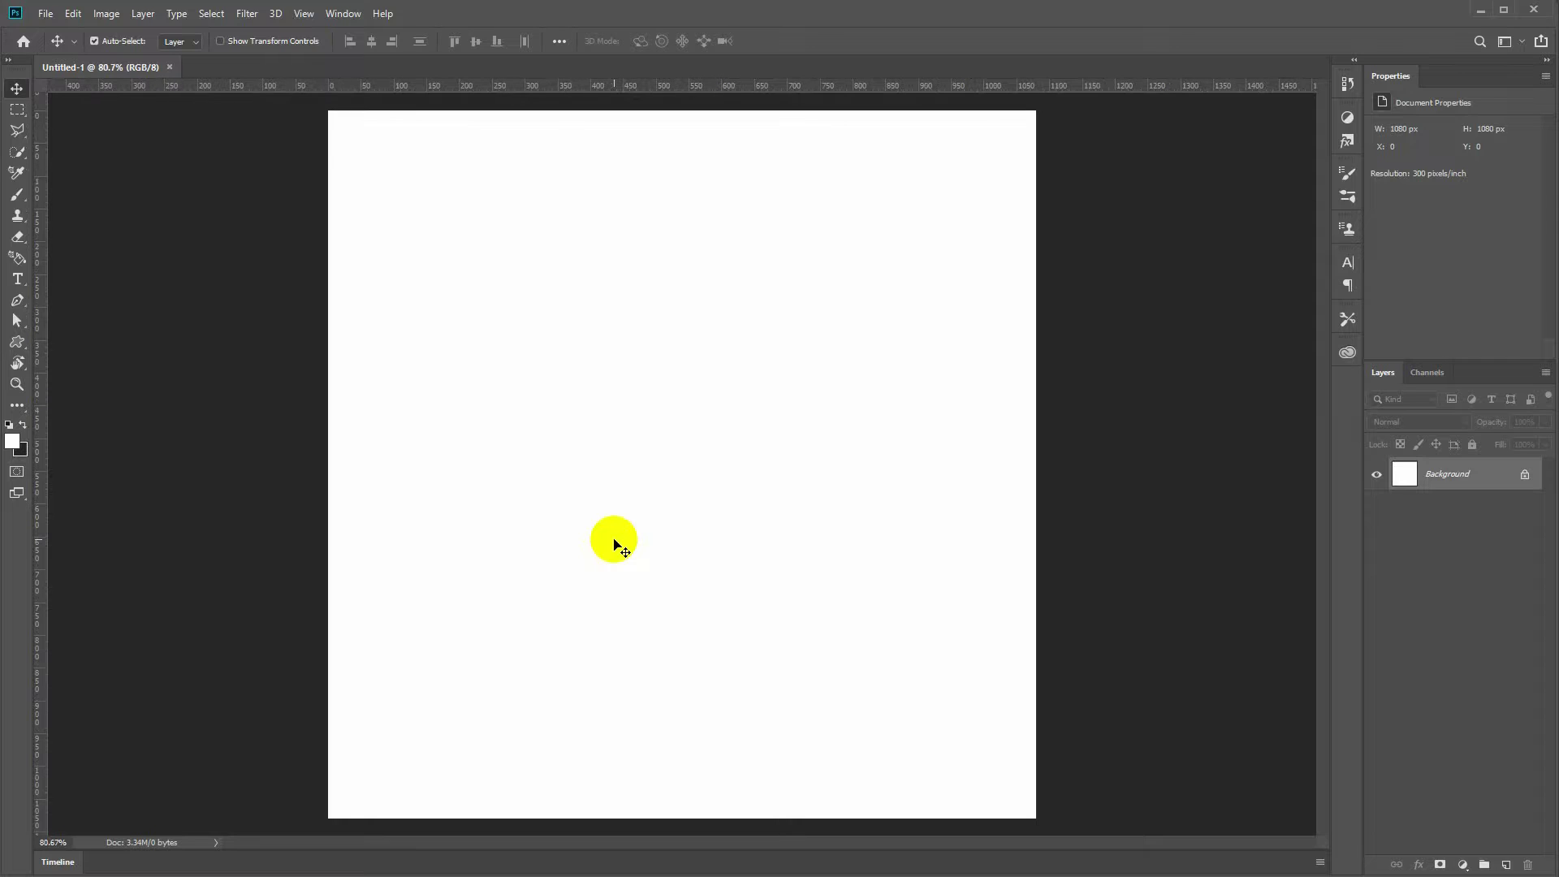
click(304, 13)
click(401, 468)
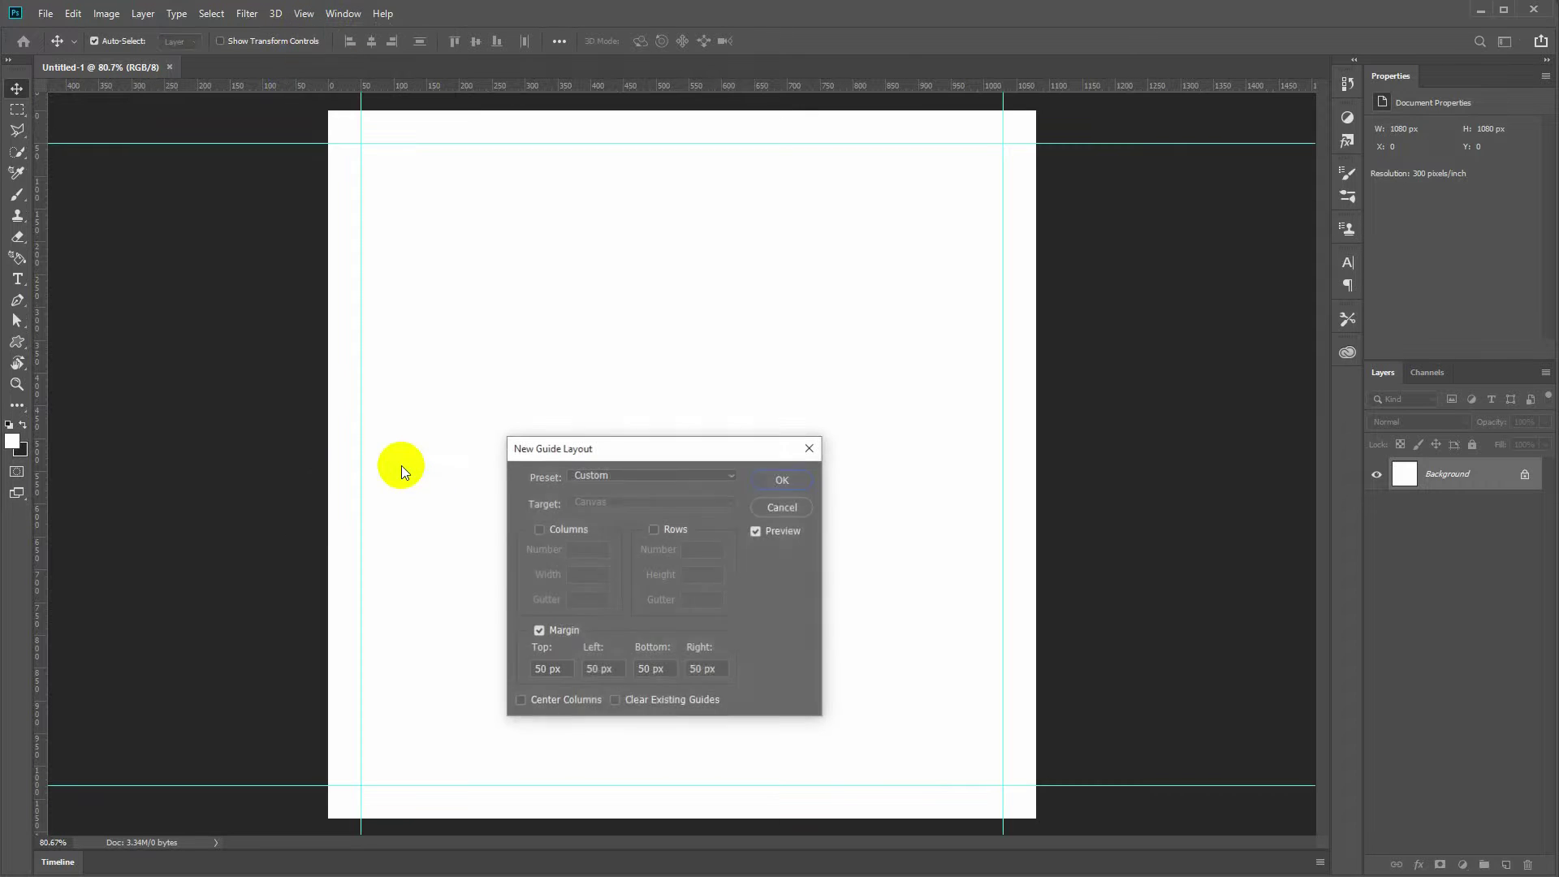
click(783, 481)
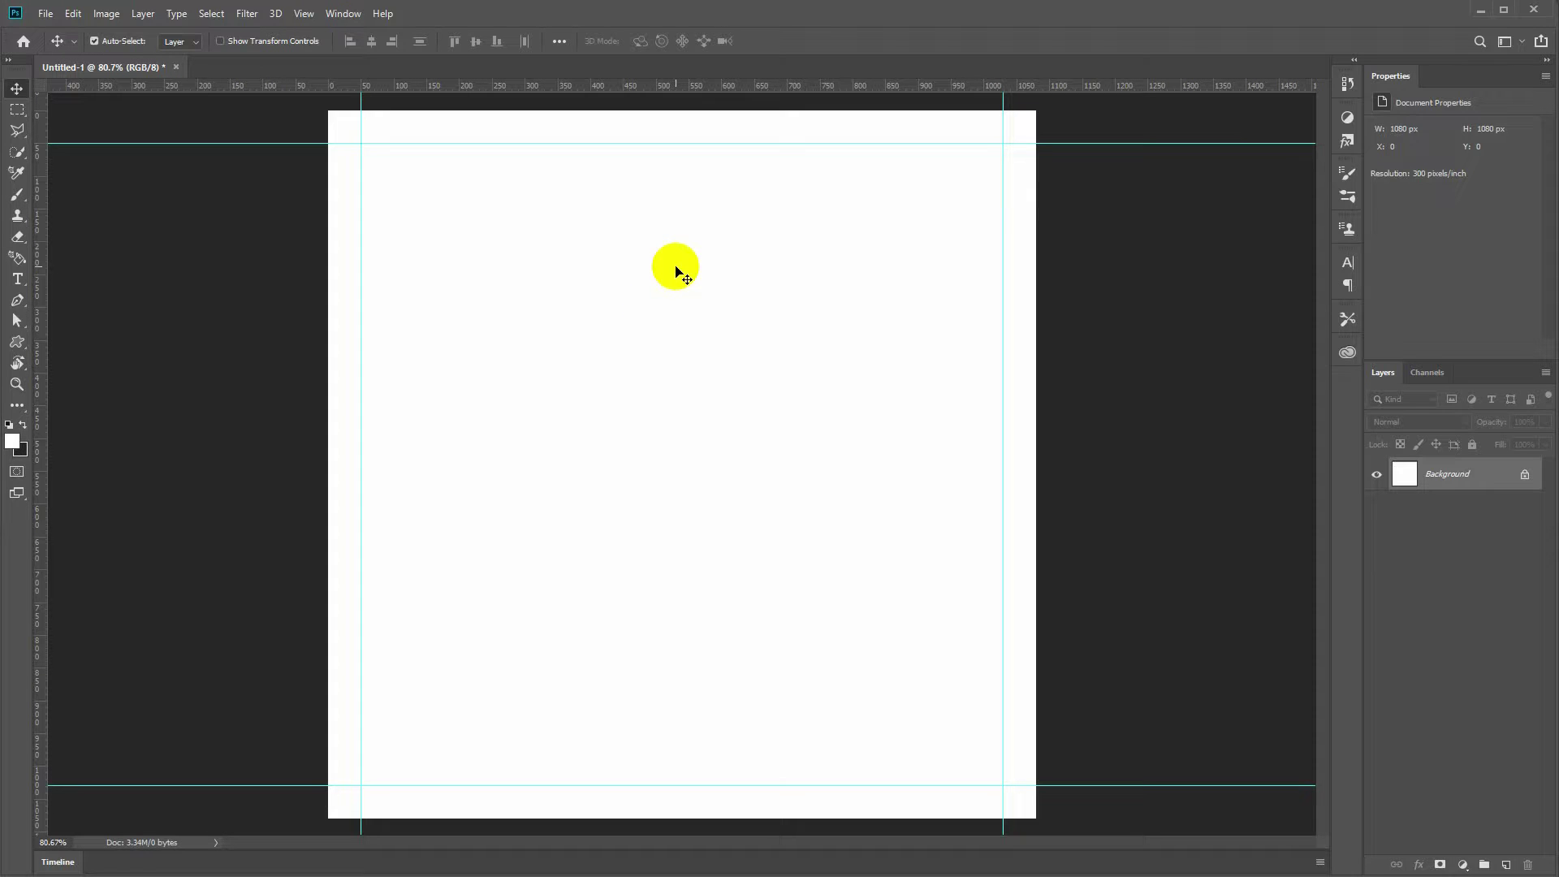
Step: Draw a closed wavy shape about 485 x 550 px with the Pen tool, filling the upper-right corner of the canvas
key(p)
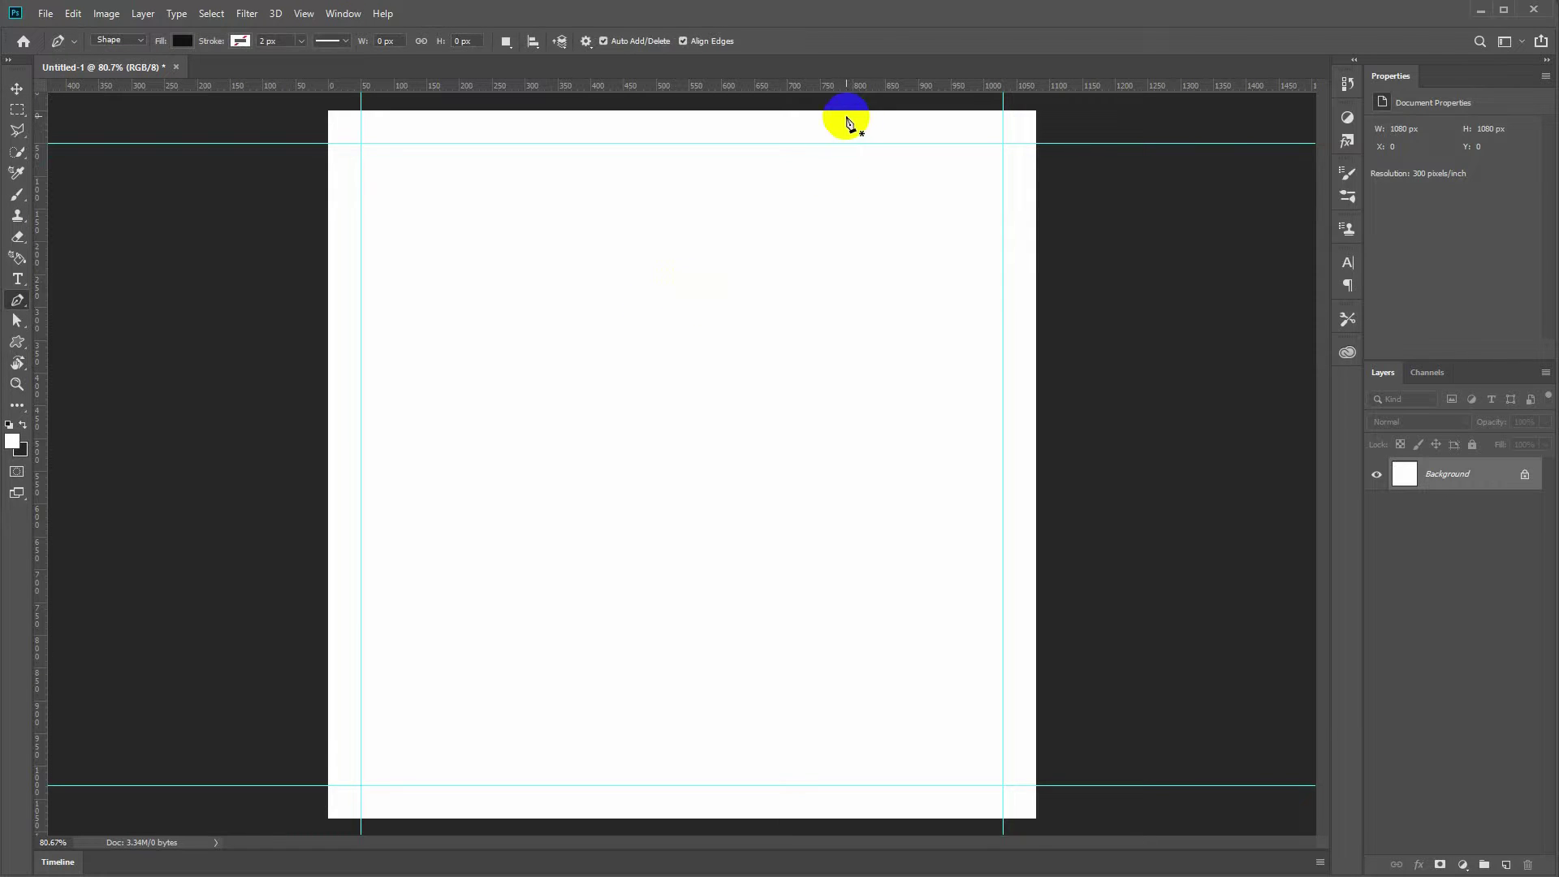
click(740, 112)
drag(778, 250, 882, 286)
drag(896, 350, 900, 383)
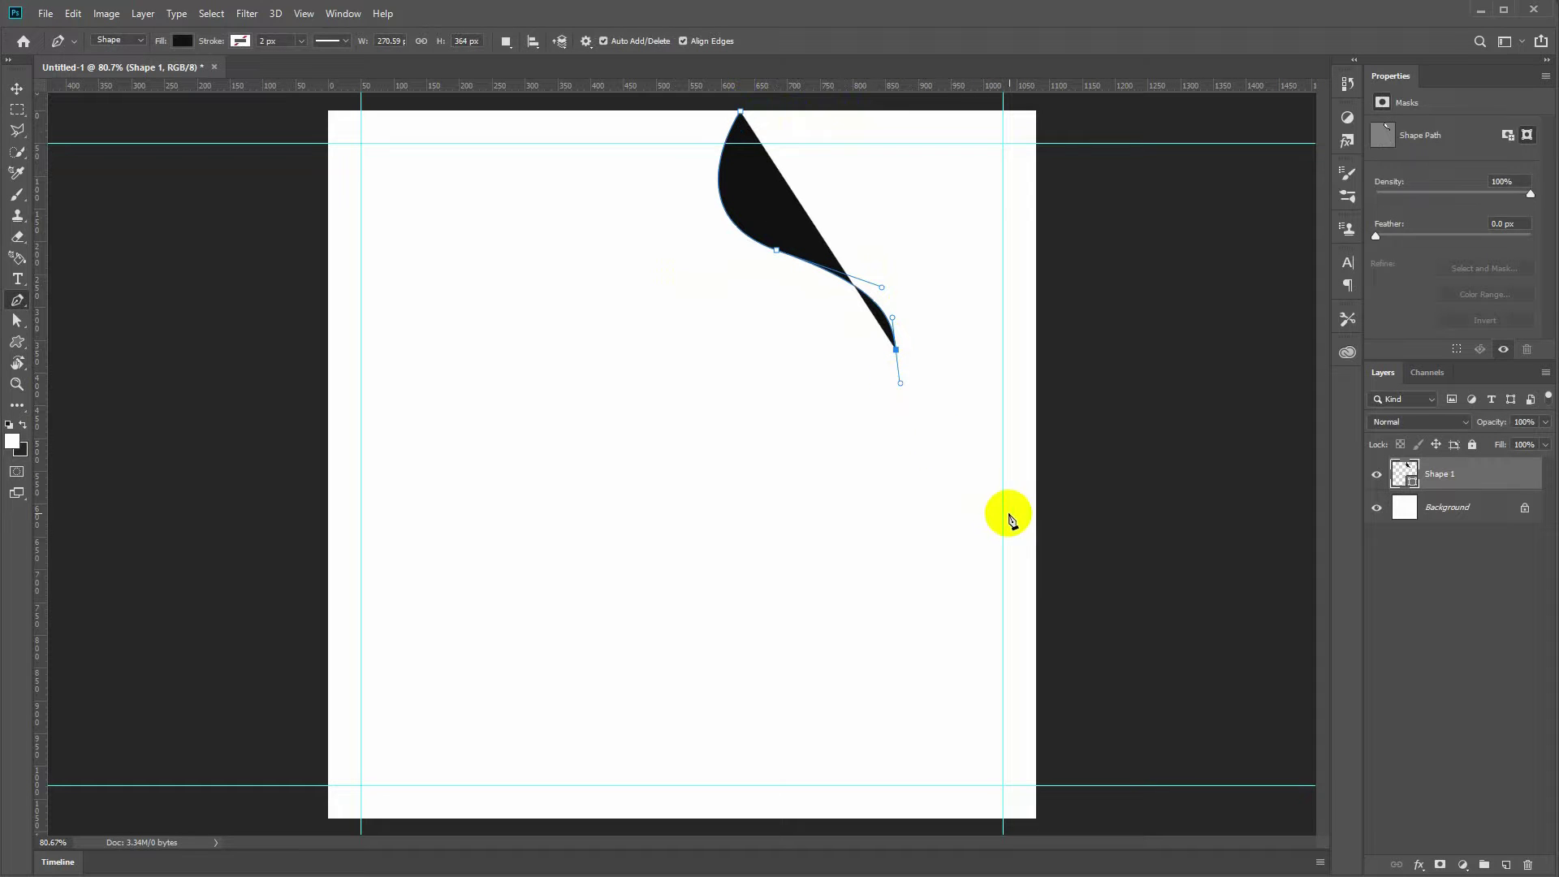
drag(1034, 471, 1188, 479)
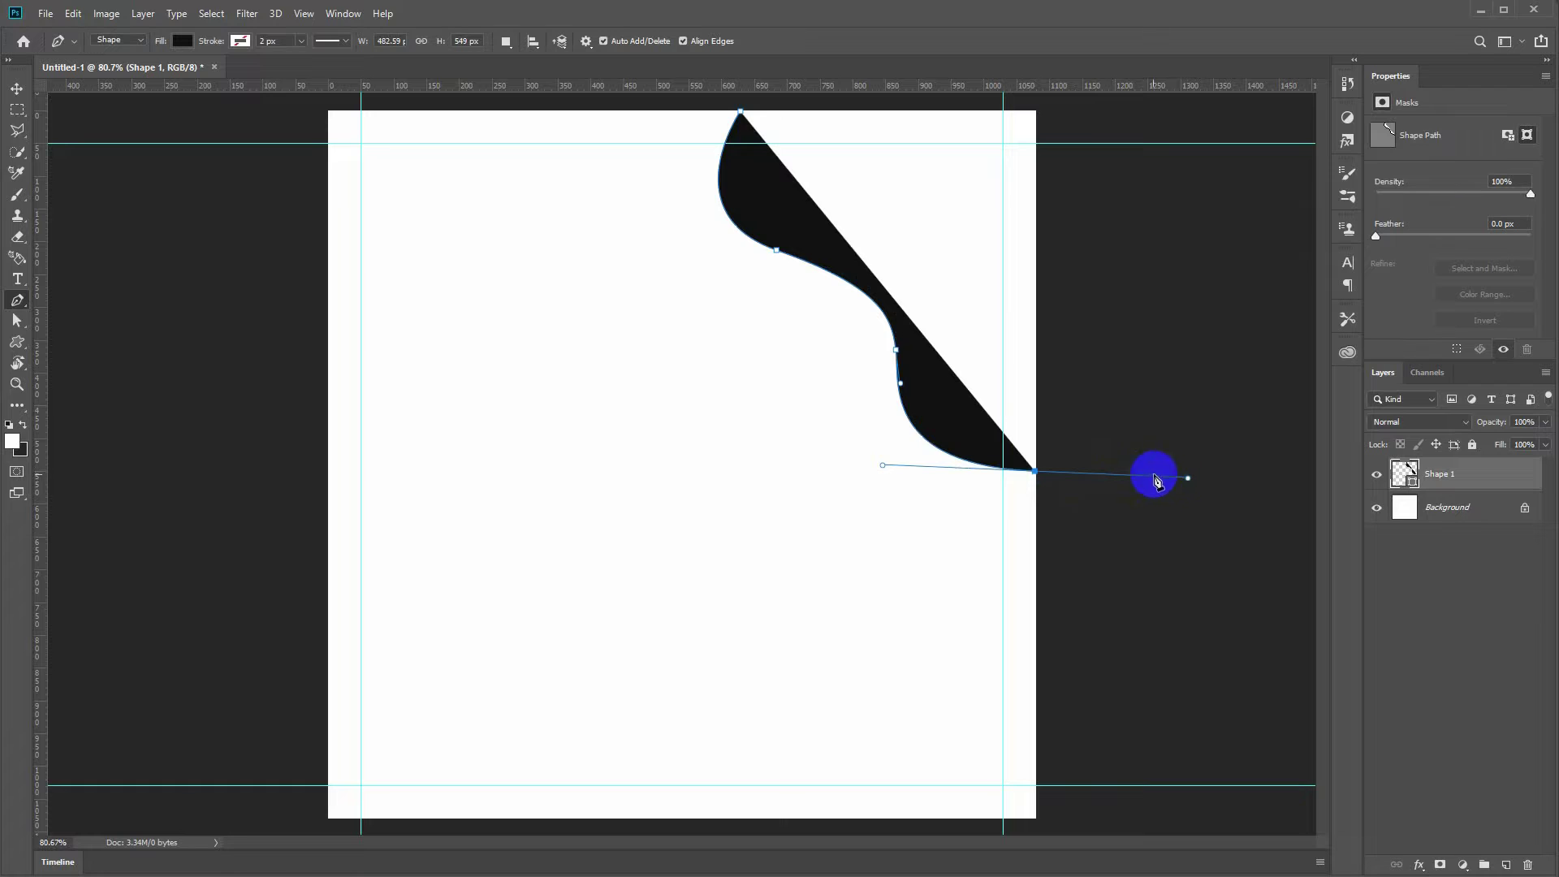
click(1036, 472)
click(1036, 111)
click(741, 112)
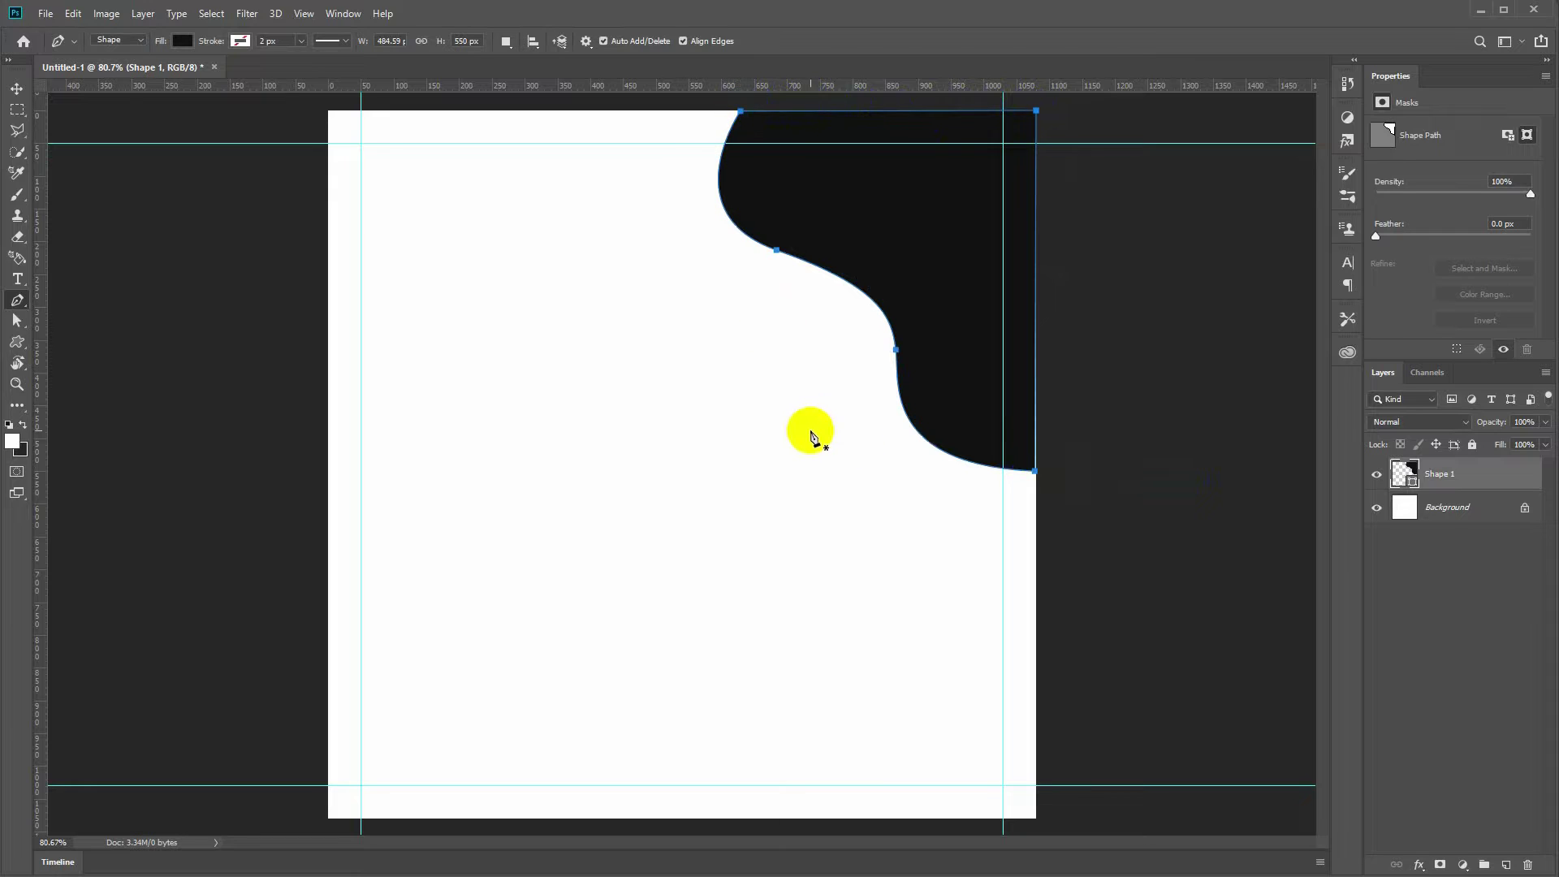
Step: Fill the upper-right corner shape with the dark maroon to magenta linear gradient preset at 90 degrees
key(v)
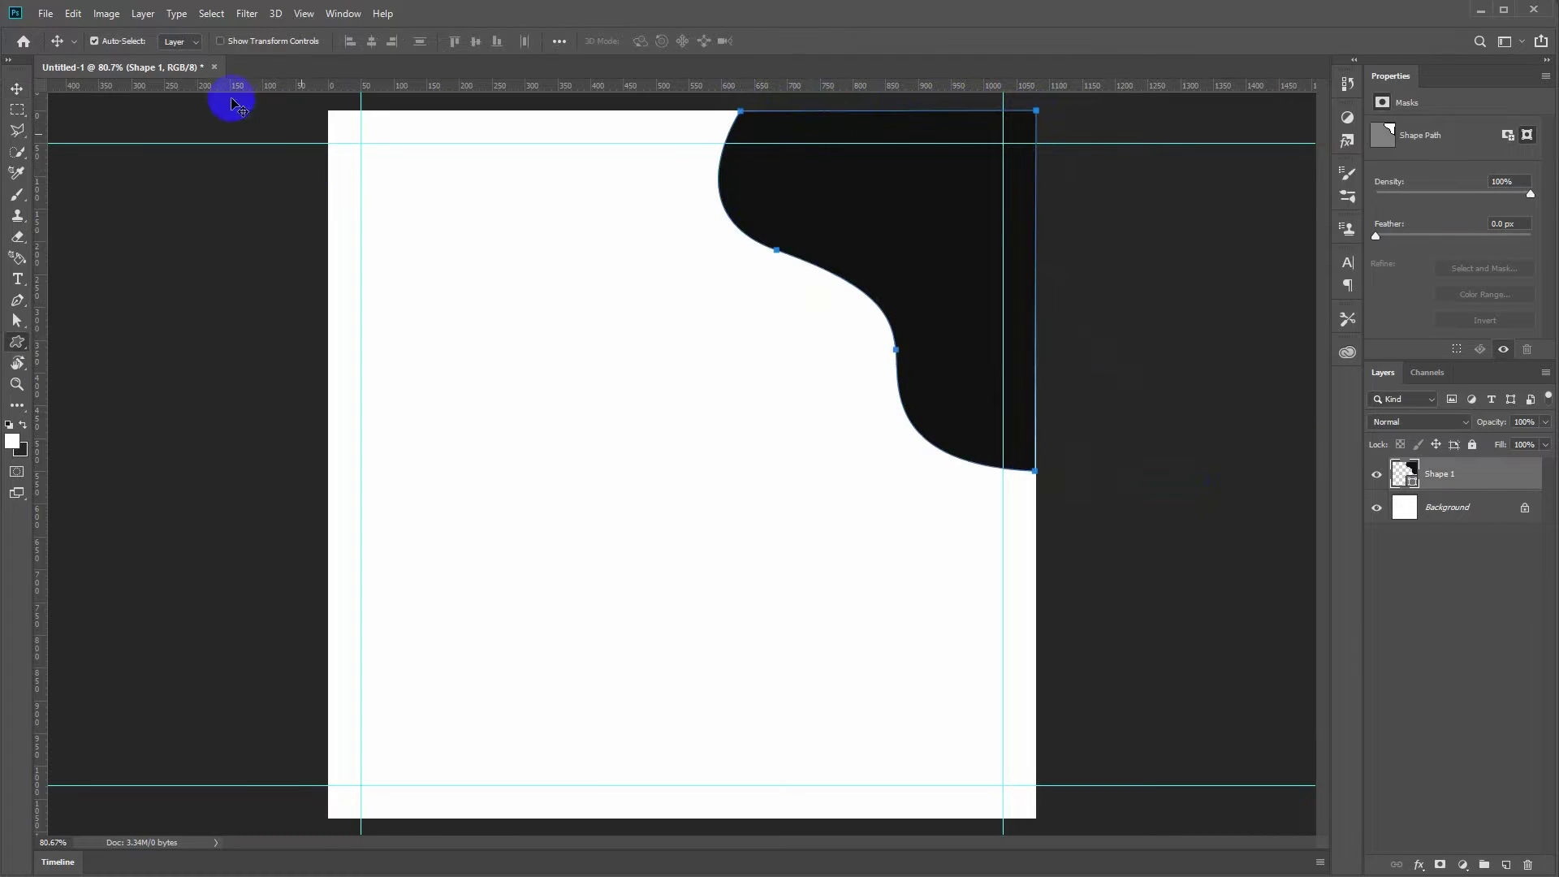
key(u)
click(182, 40)
click(177, 72)
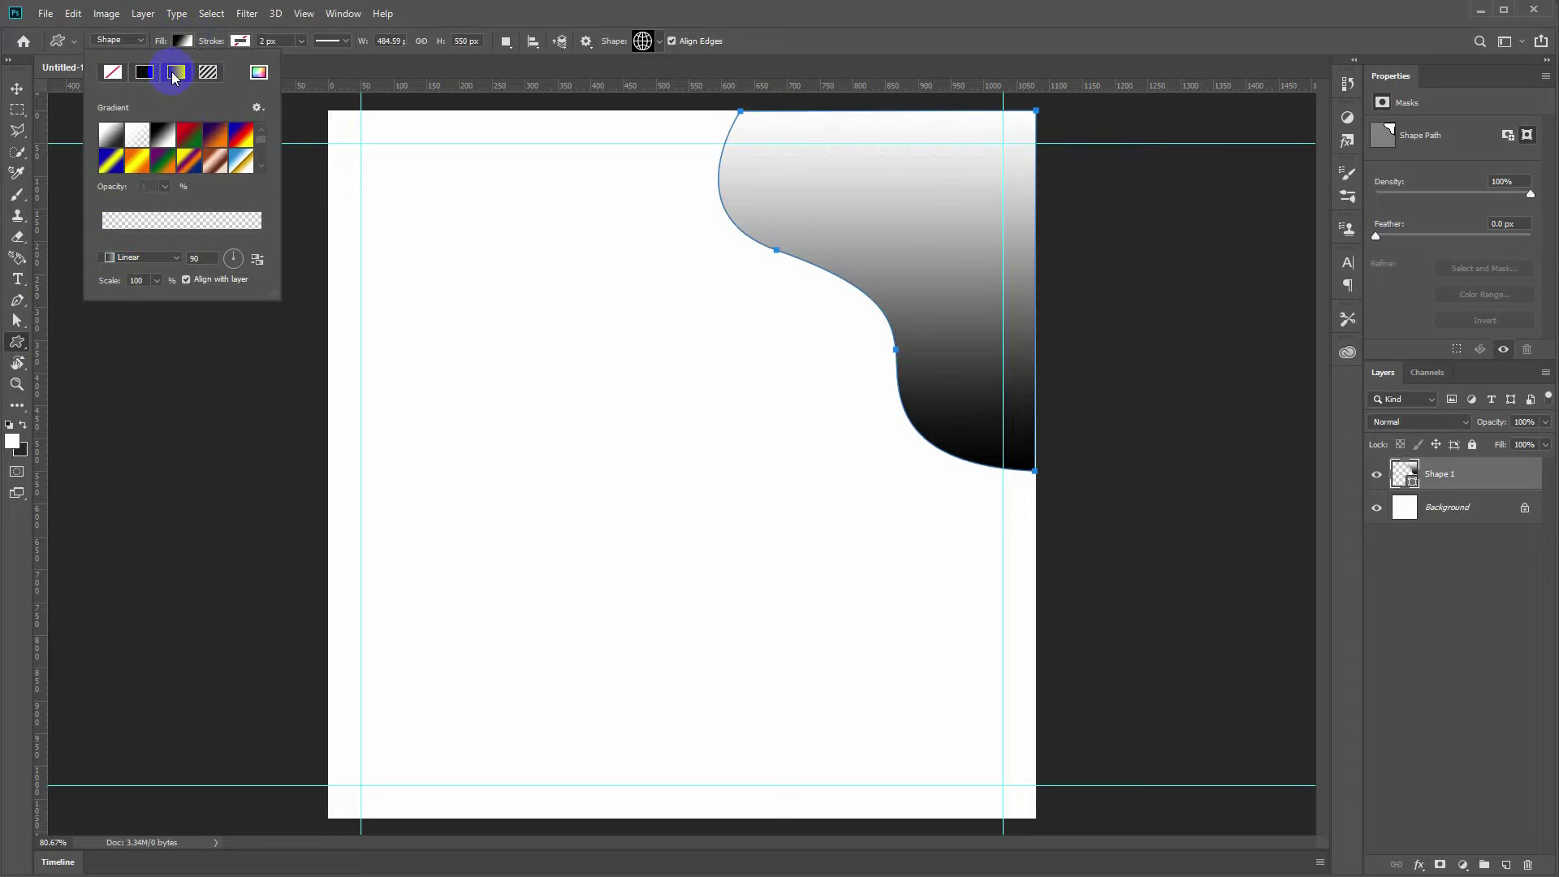
drag(273, 293, 438, 603)
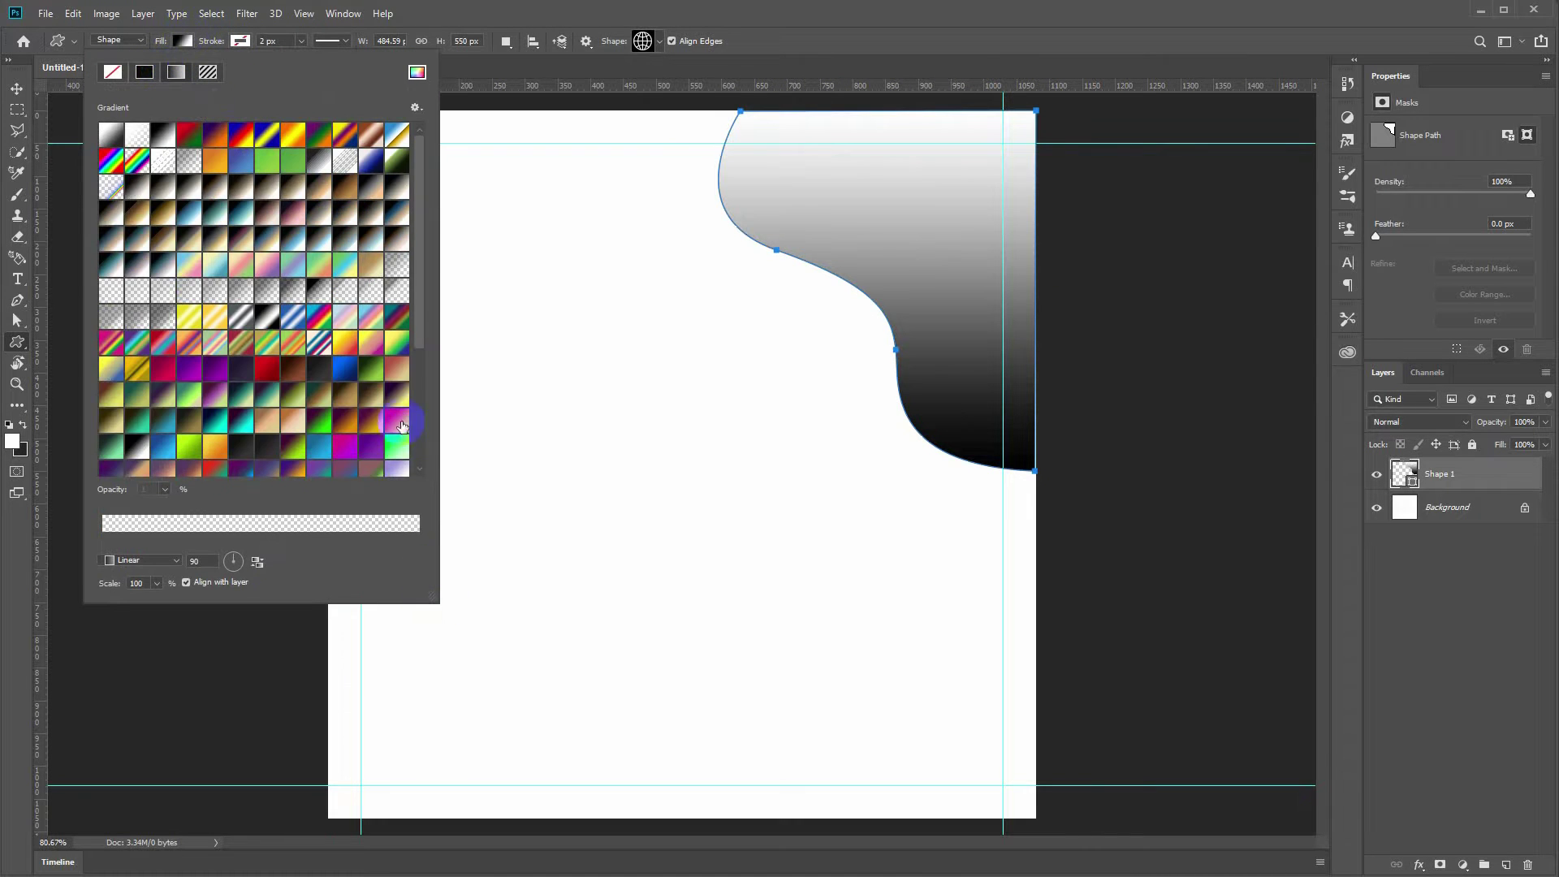
drag(418, 276, 420, 469)
click(296, 443)
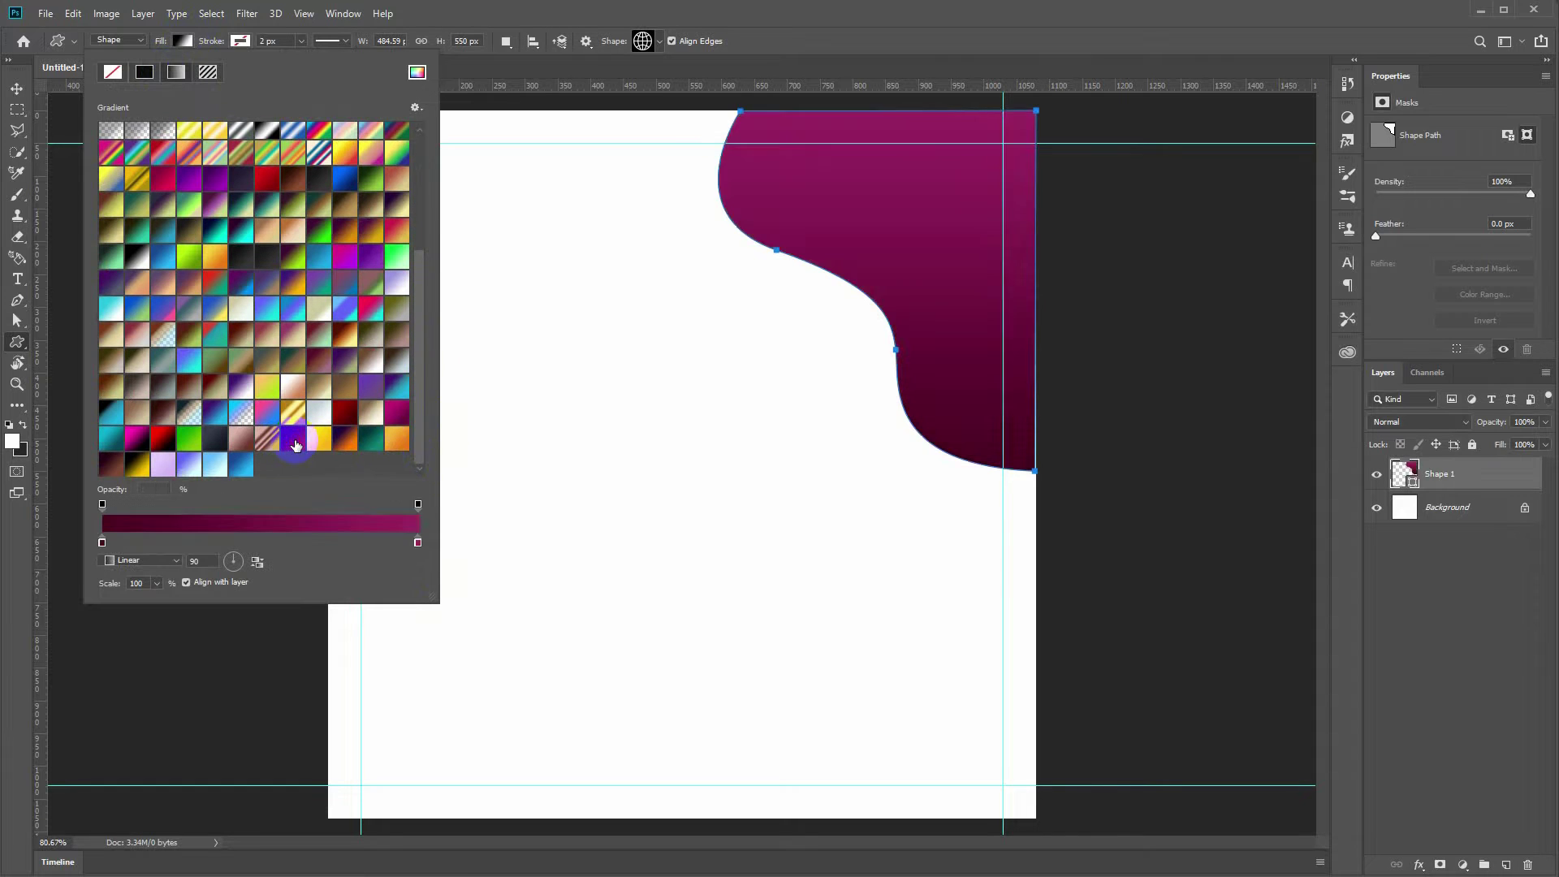
click(102, 544)
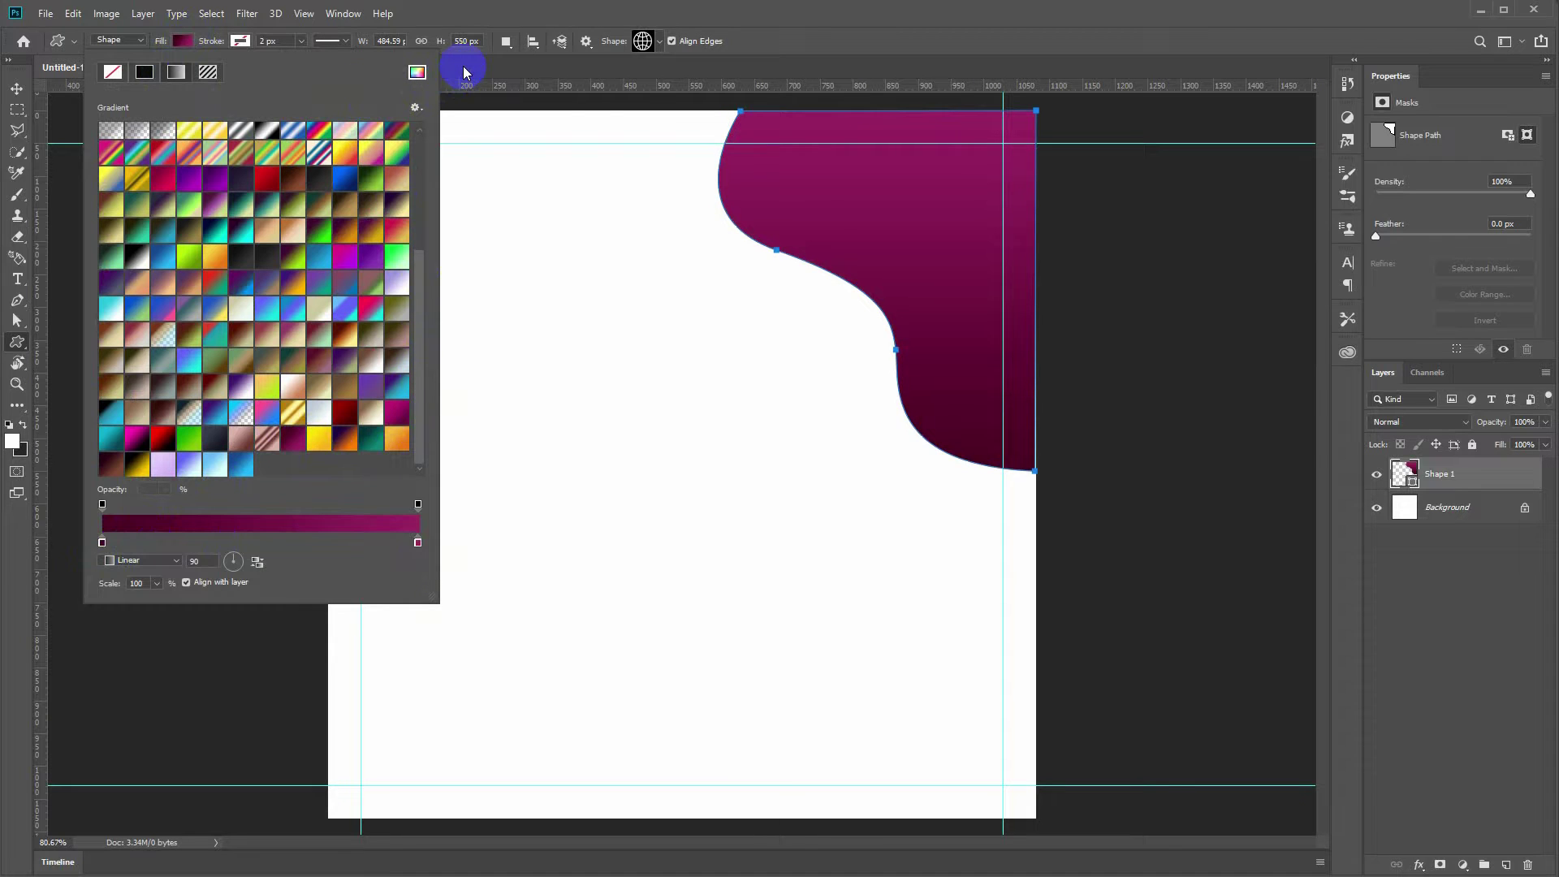
click(465, 72)
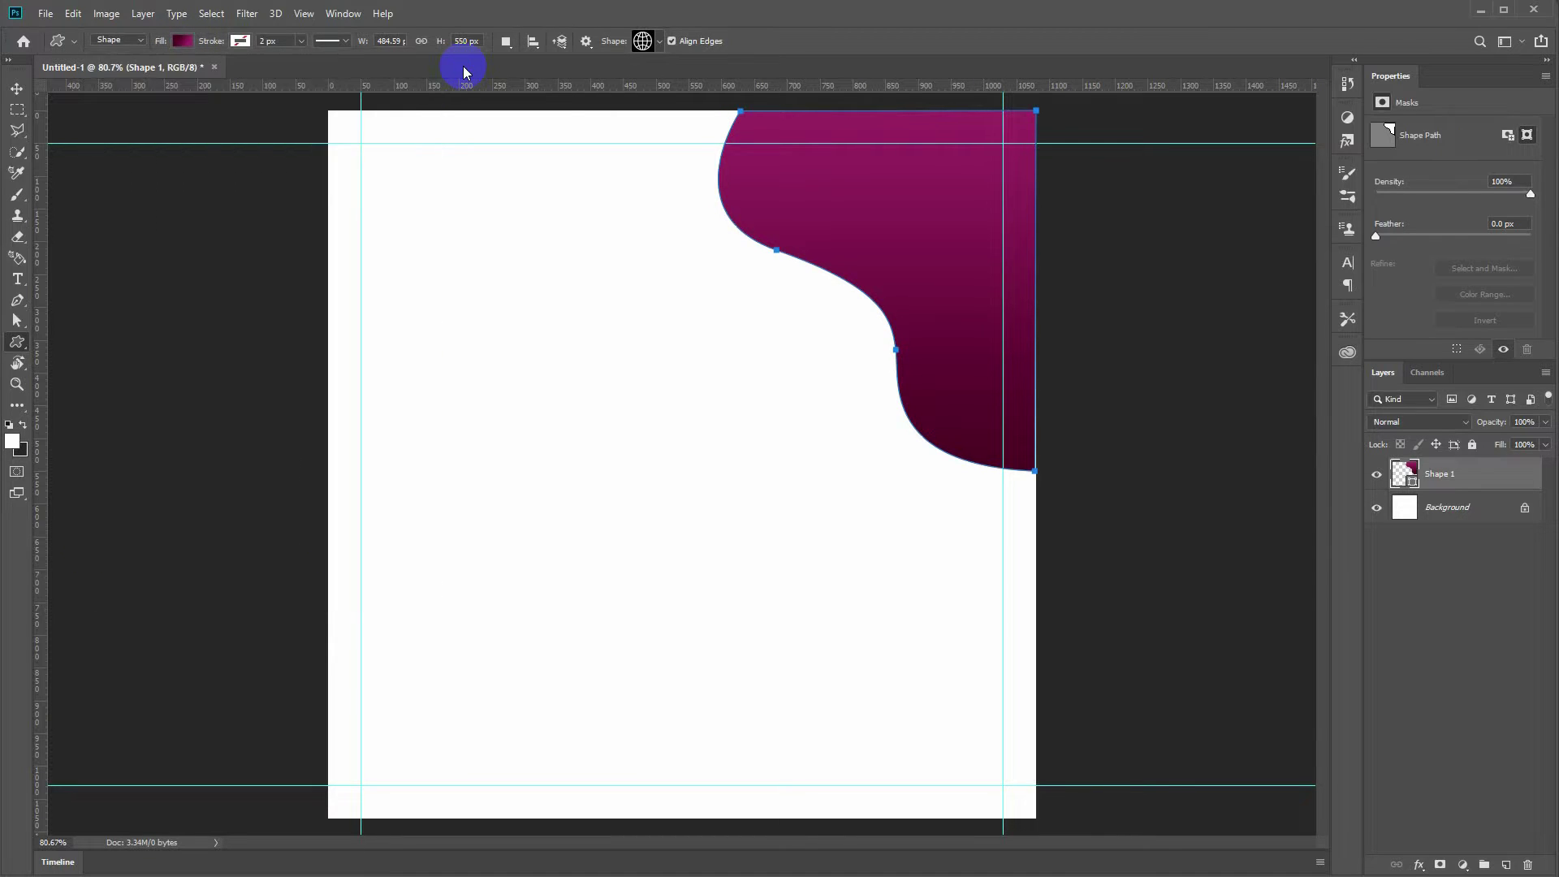
Step: Refine the upper curve of the corner shape by extending the direction handle of its upper curved anchor point slightly outward
key(a)
click(777, 250)
click(741, 110)
mouse_move(673, 213)
mouse_down()
mouse_move(650, 212)
mouse_move(669, 216)
mouse_up()
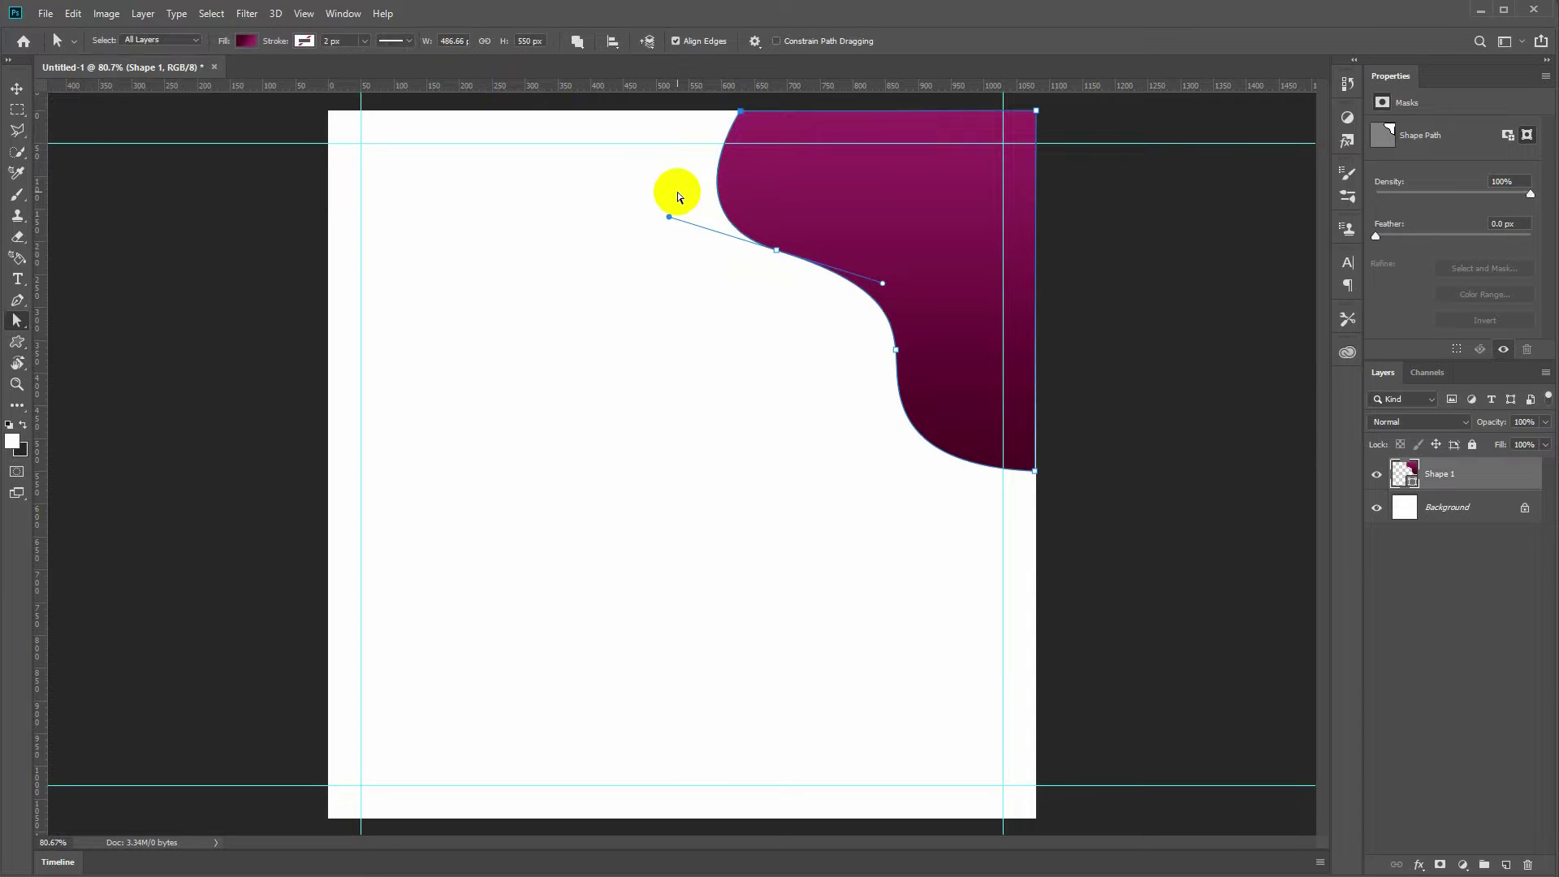
click(915, 246)
Step: Duplicate the Shape 1 layer and enlarge the copy to about 102%, keeping its upper-right corner in place
click(145, 14)
click(198, 78)
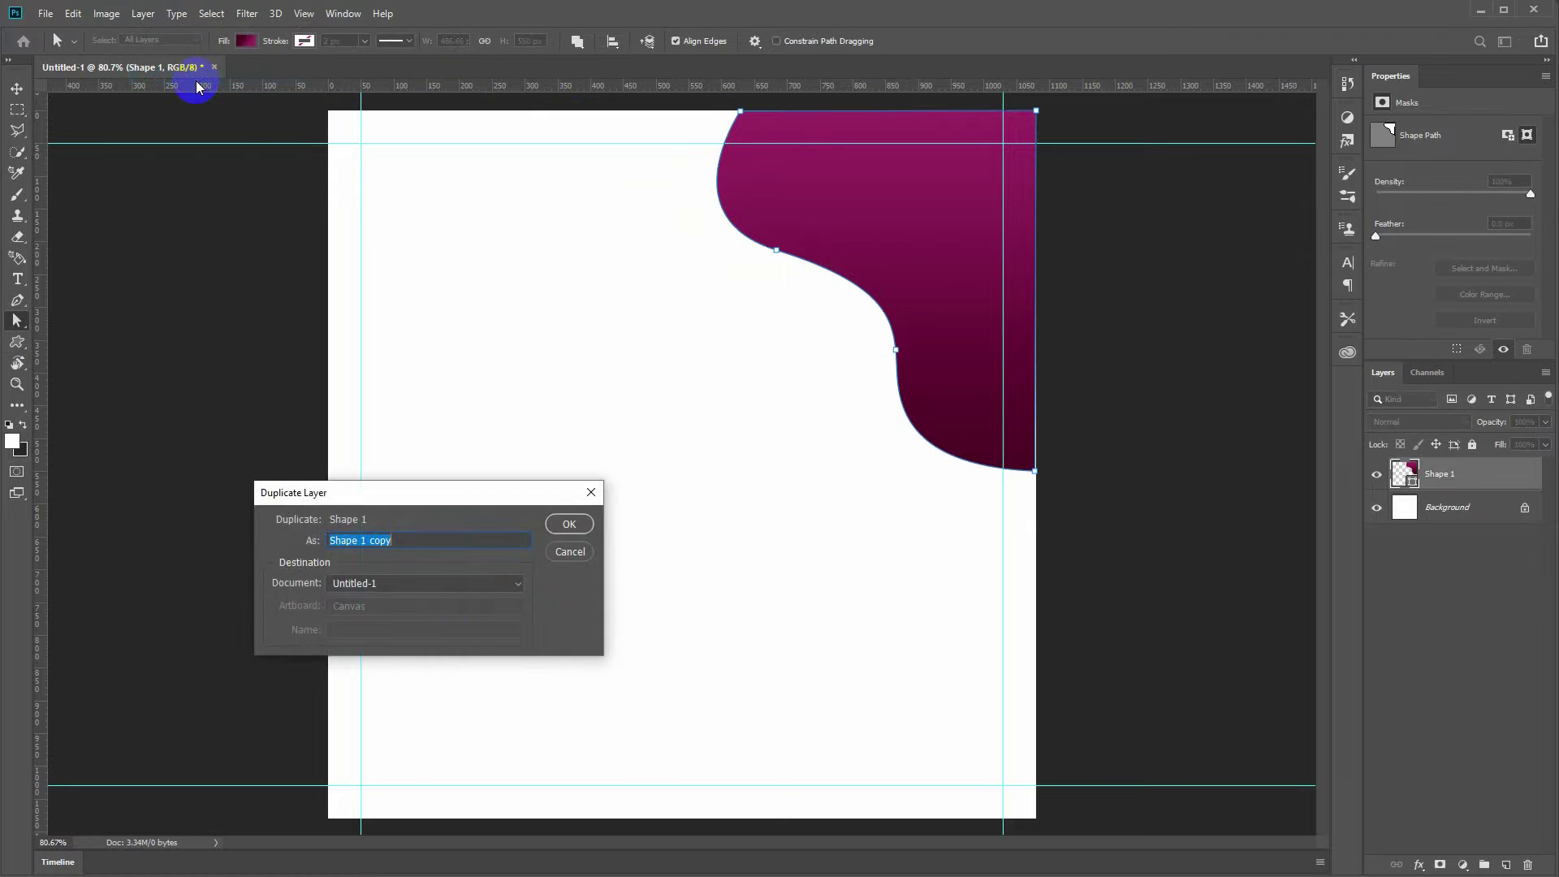
click(567, 524)
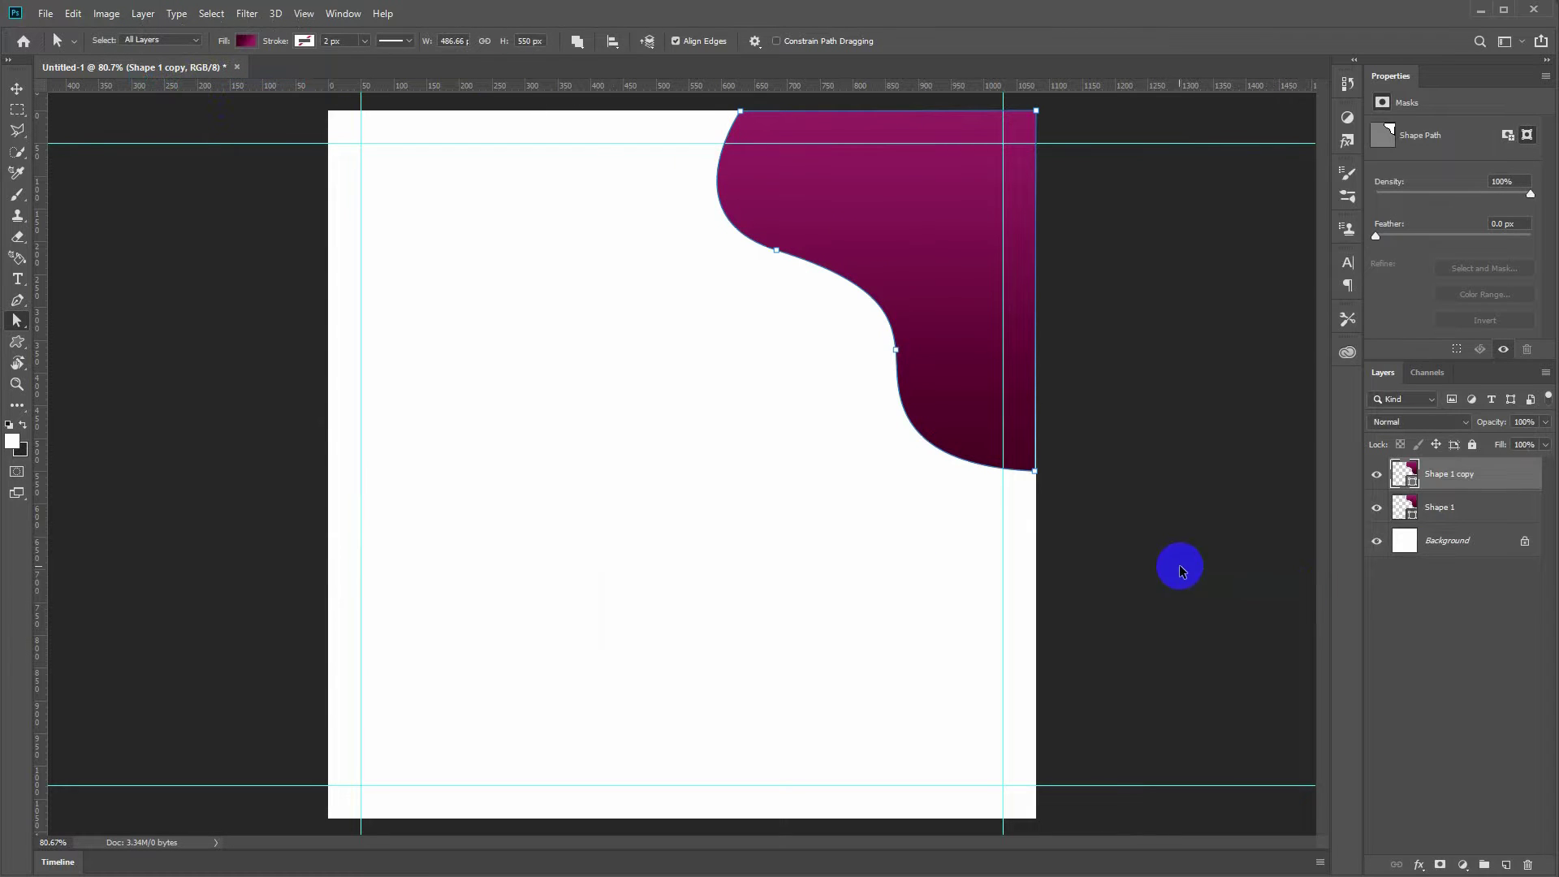
key(ctrl+t)
drag(714, 471, 712, 478)
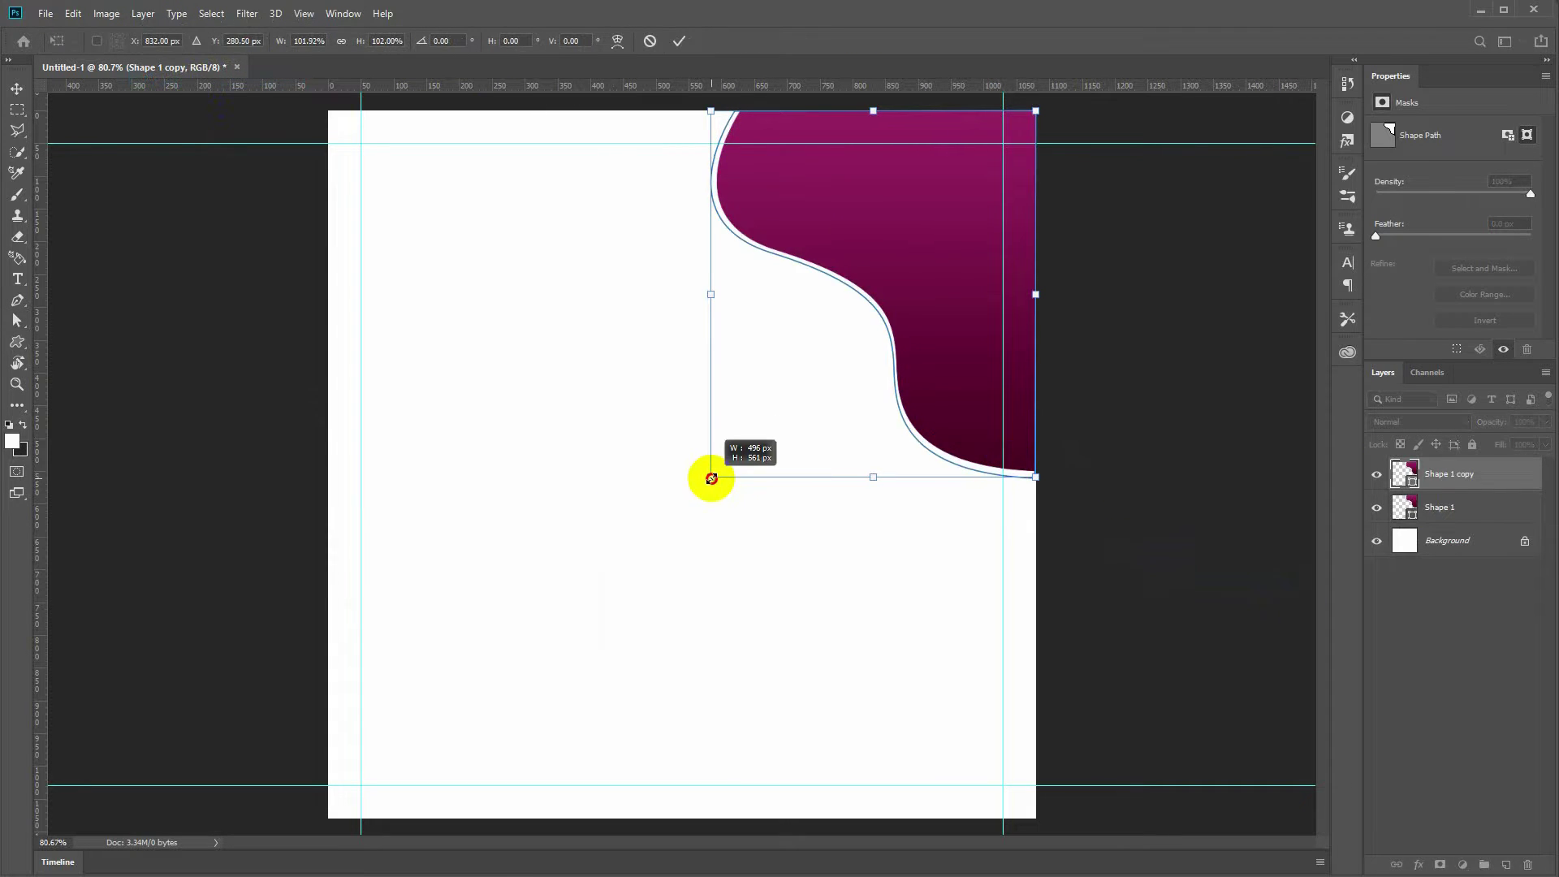
drag(712, 478, 711, 478)
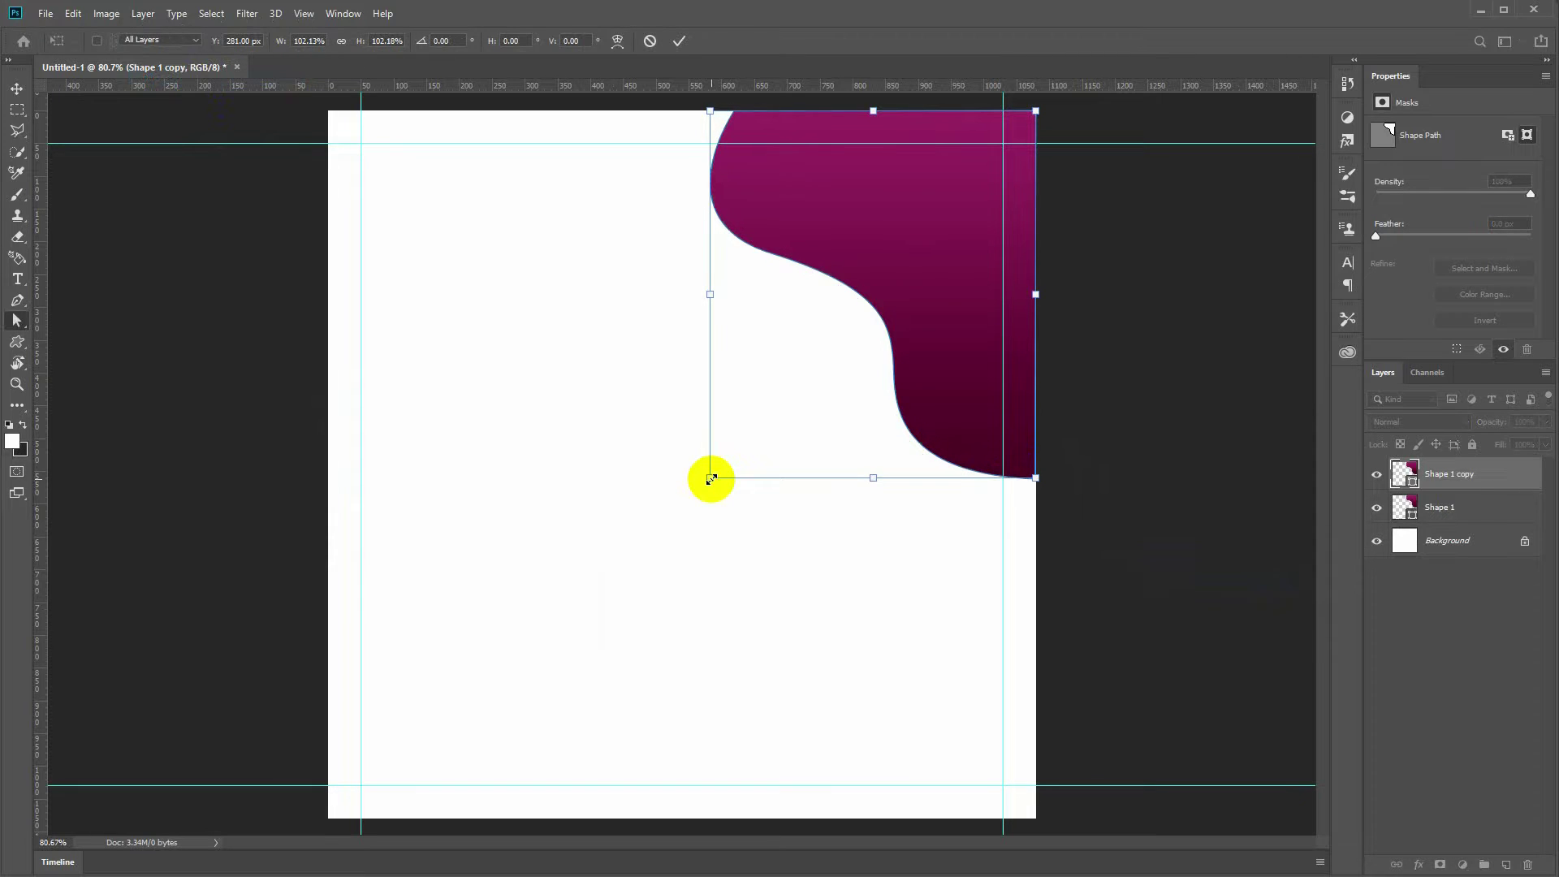
key(Return)
Step: Reverse the gradient fill of Shape 1 copy and move its layer below Shape 1
click(245, 40)
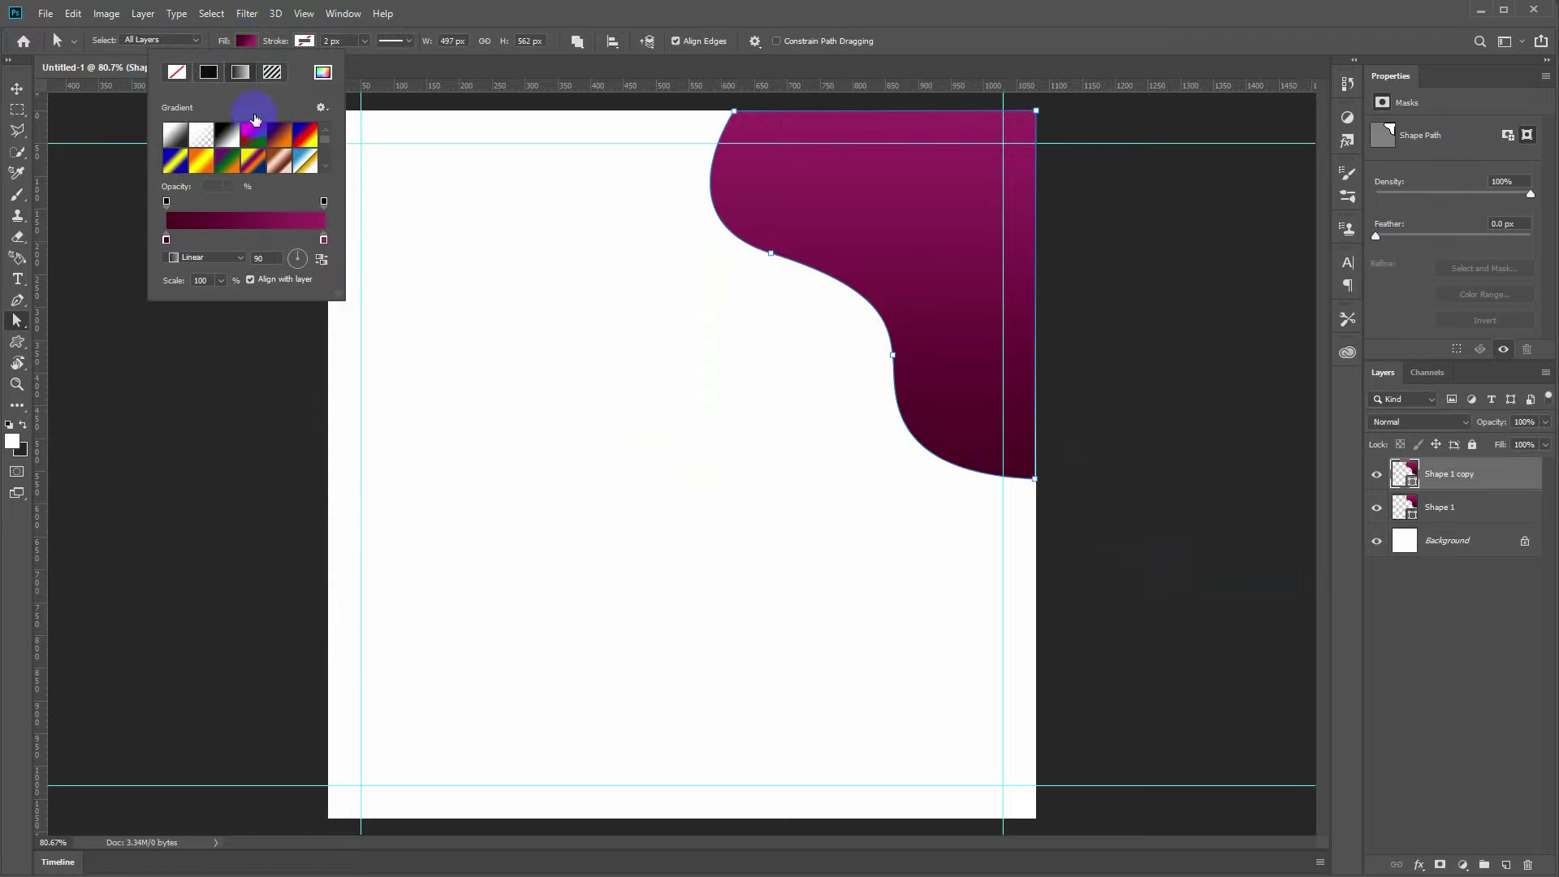
click(321, 259)
drag(1440, 486, 1466, 528)
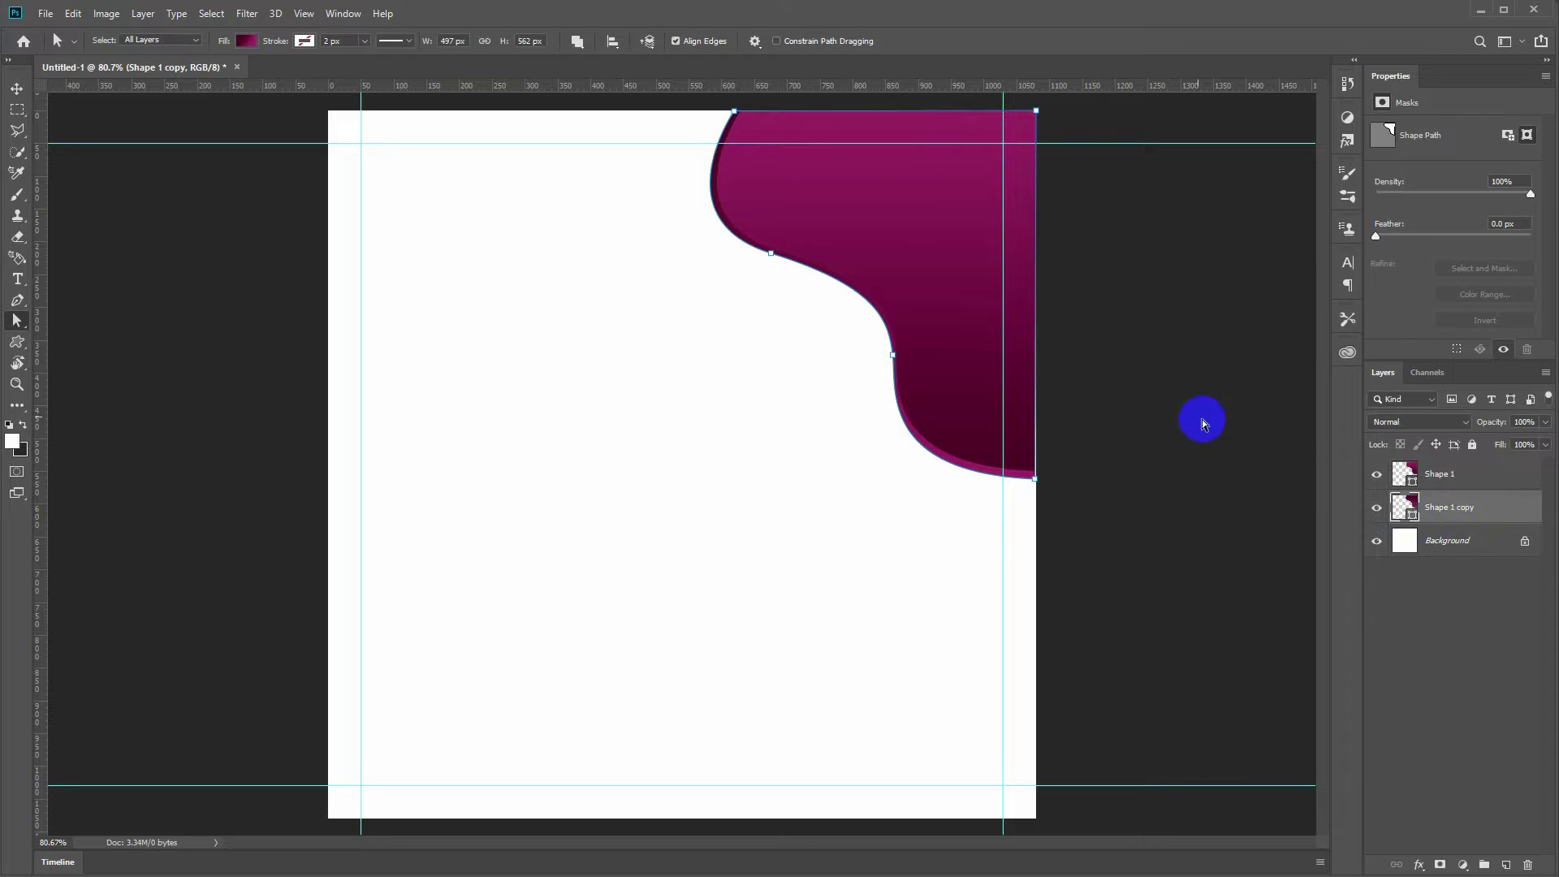
click(1147, 393)
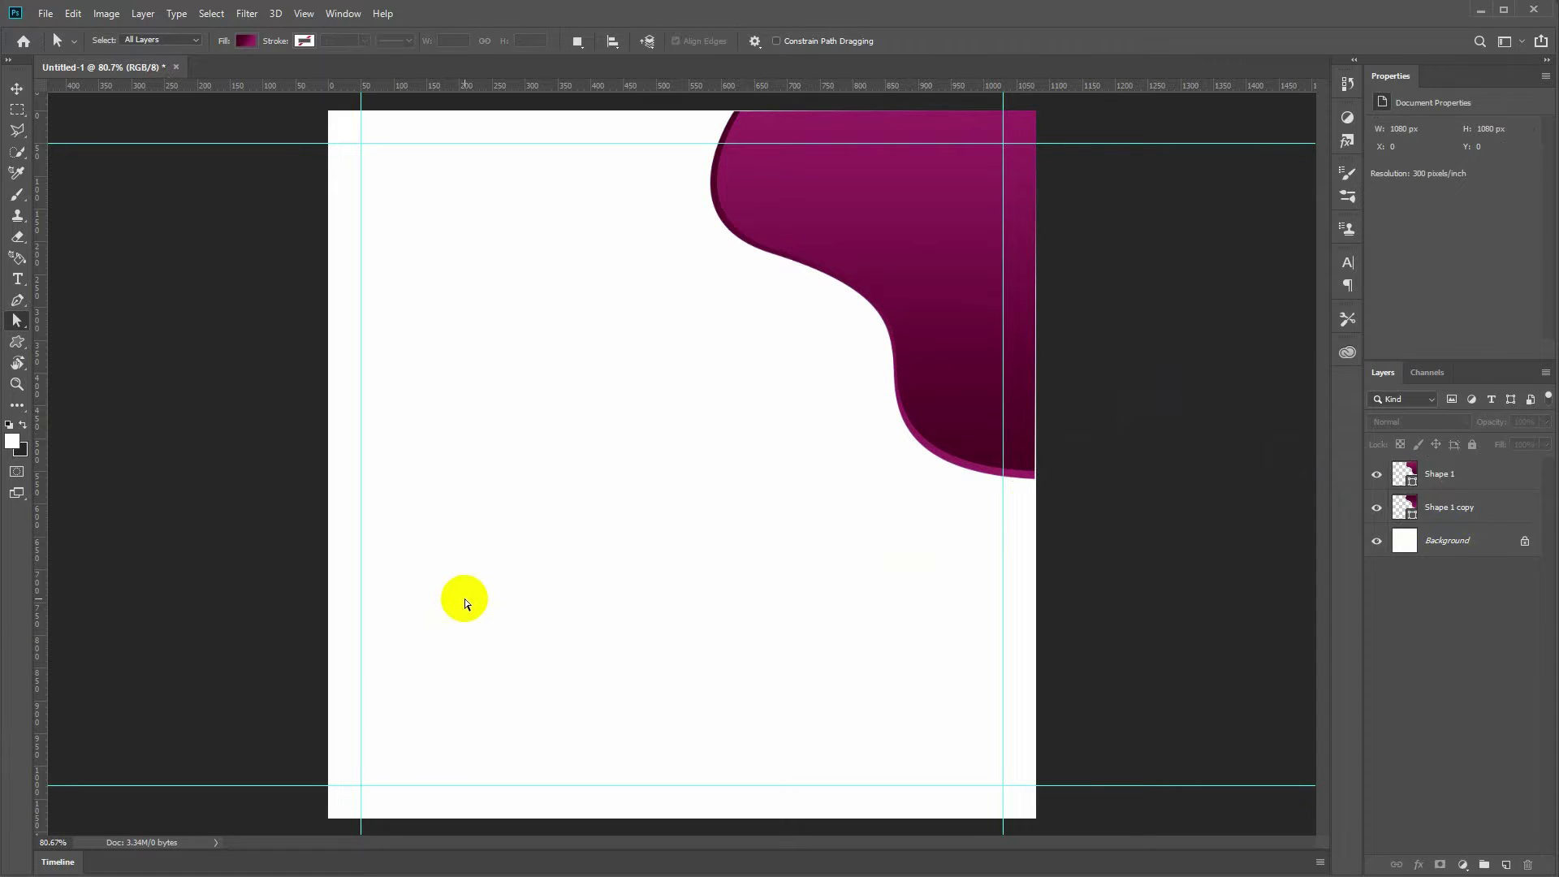
key(p)
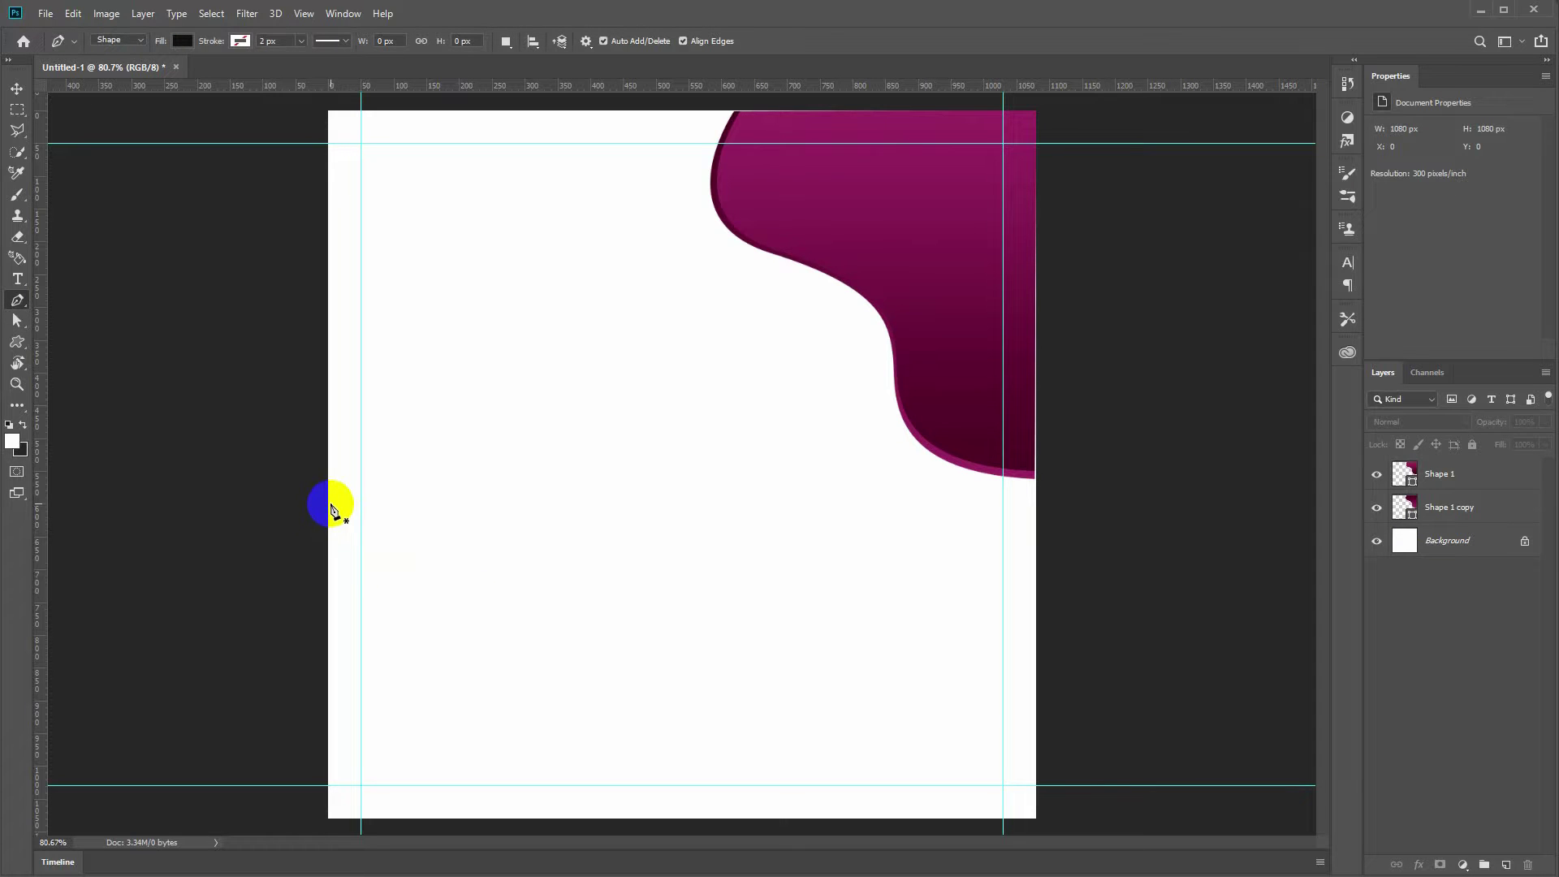
click(325, 474)
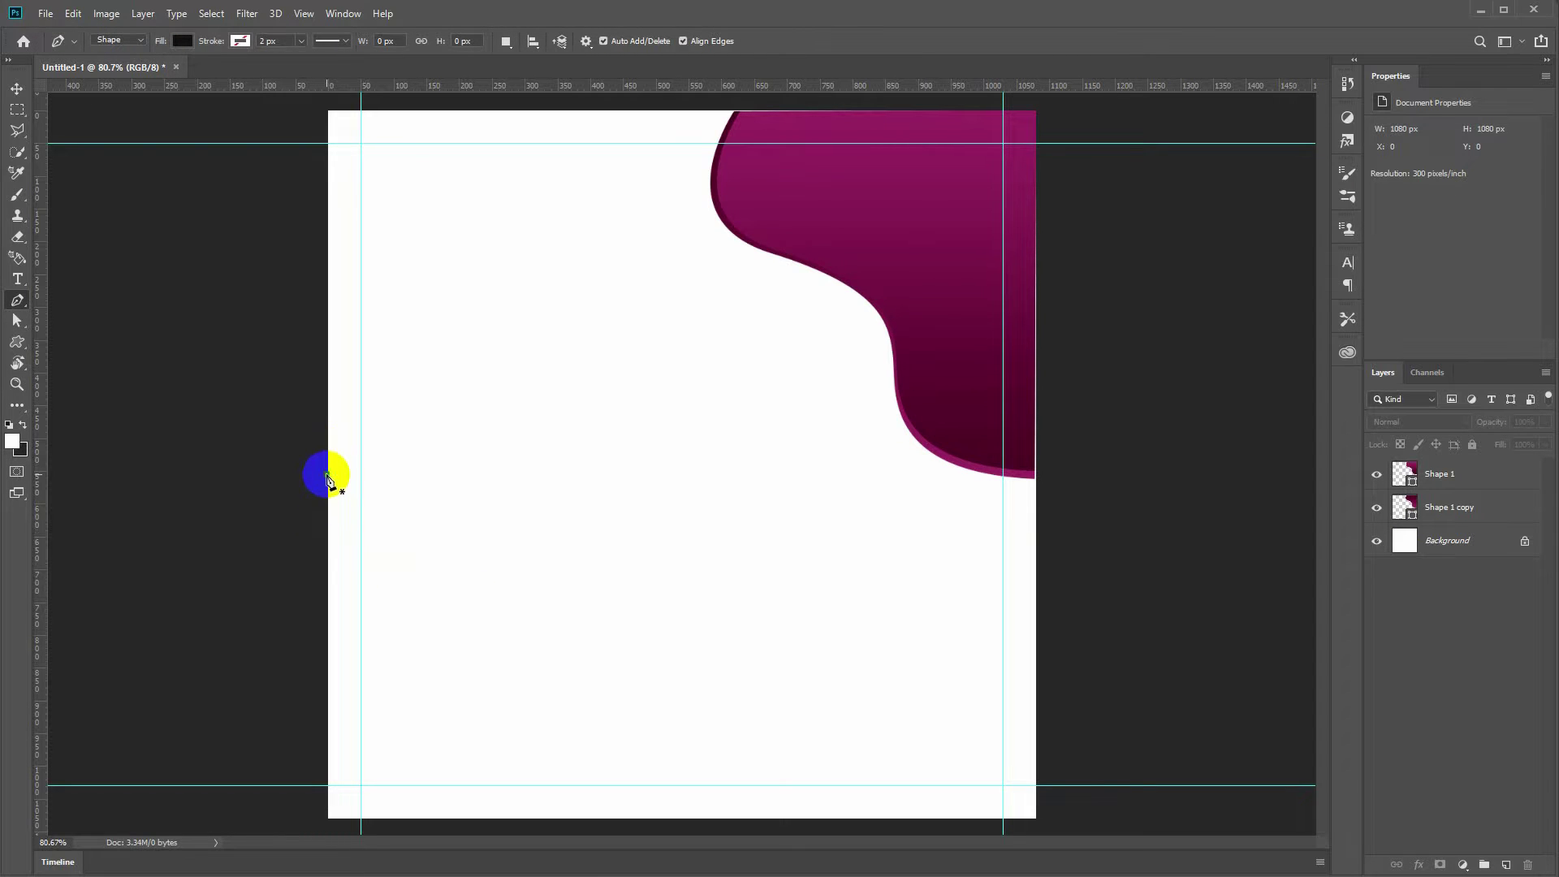
drag(450, 623, 437, 723)
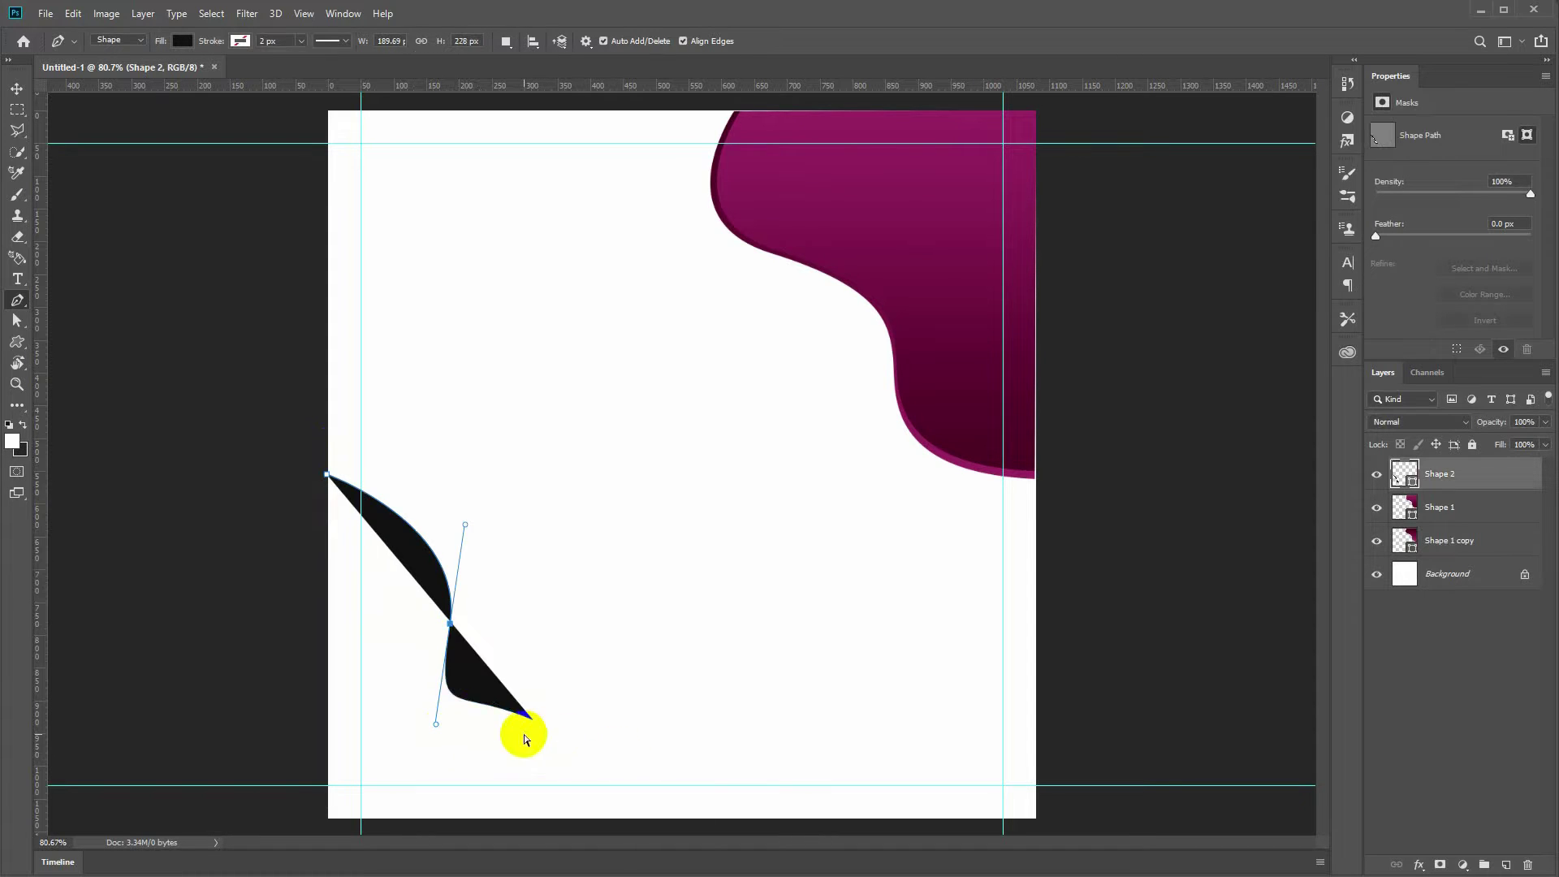
drag(546, 751, 561, 757)
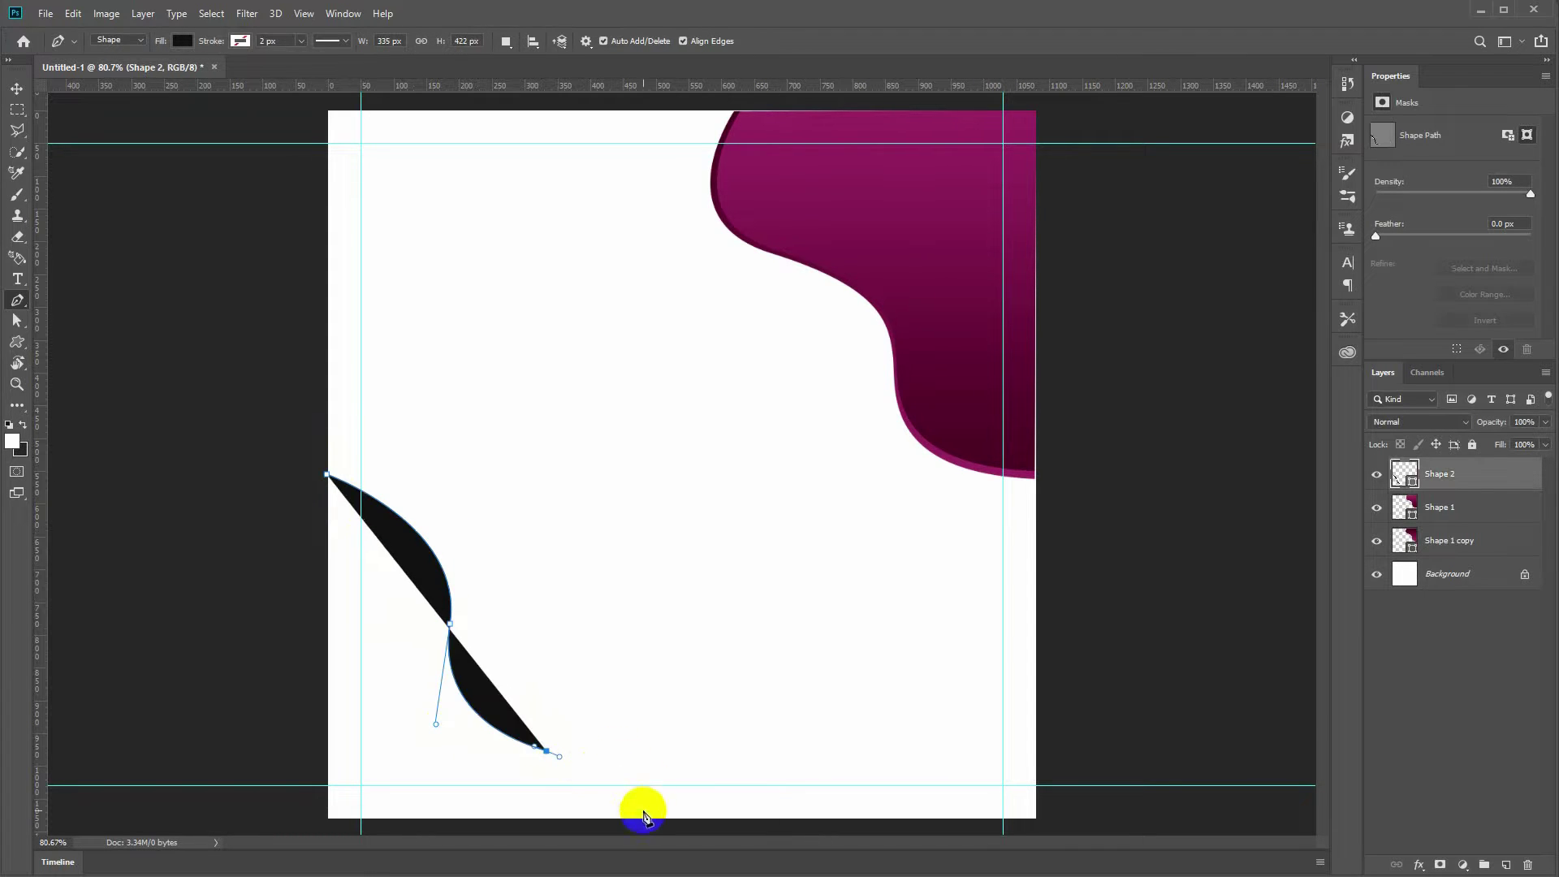
key(ctrl+z)
key(ctrl+z)
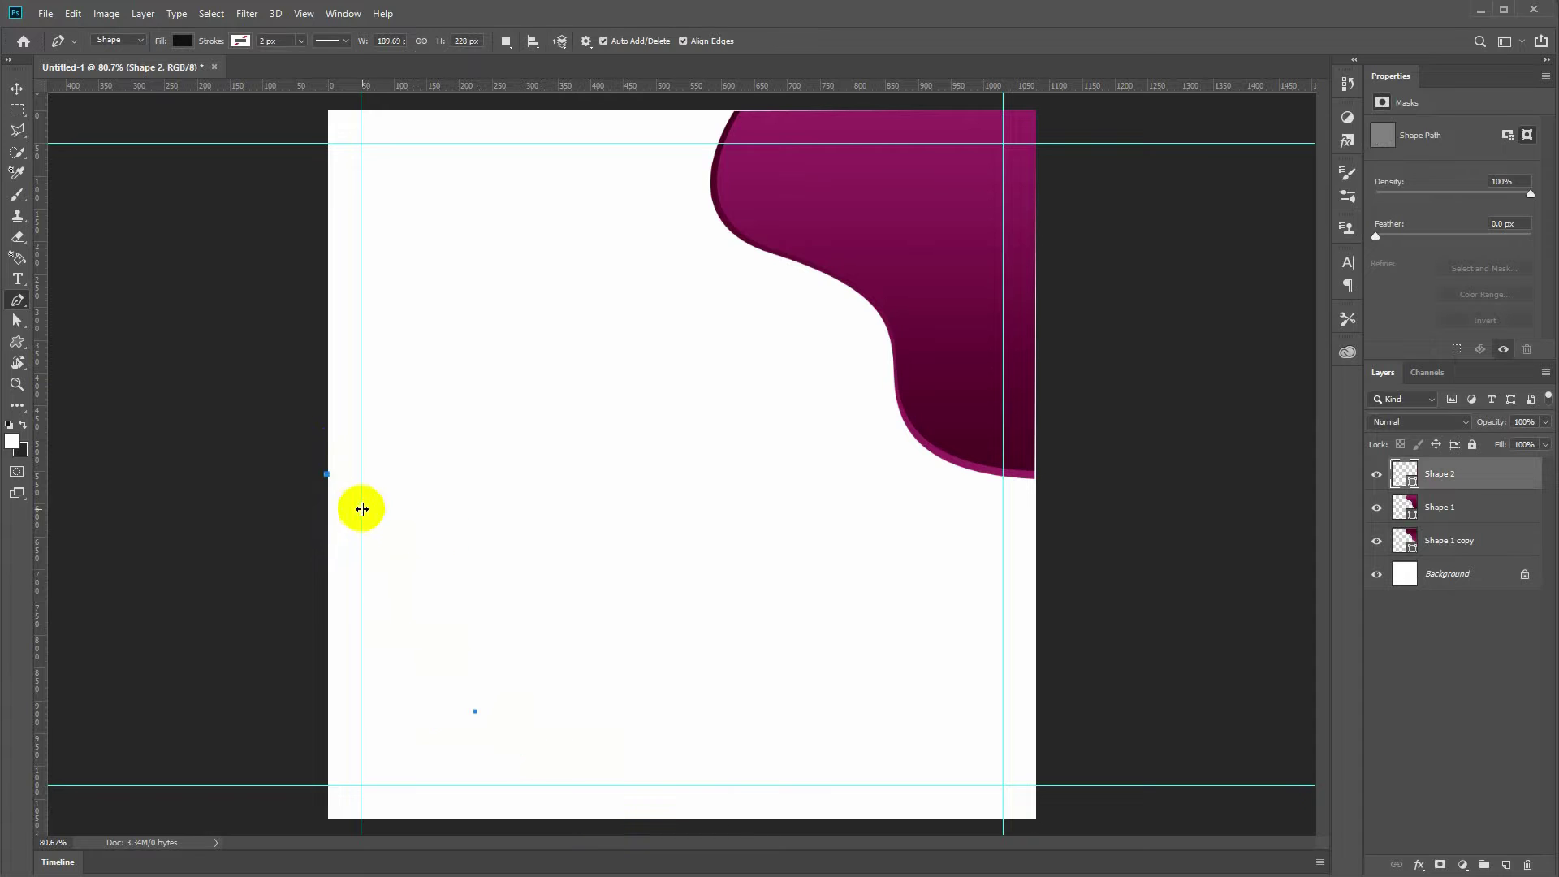
key(ctrl+z)
Step: Draw a closed wavy shape about 438 x 628 px with the Pen tool, filling the lower-left corner of the canvas
click(328, 408)
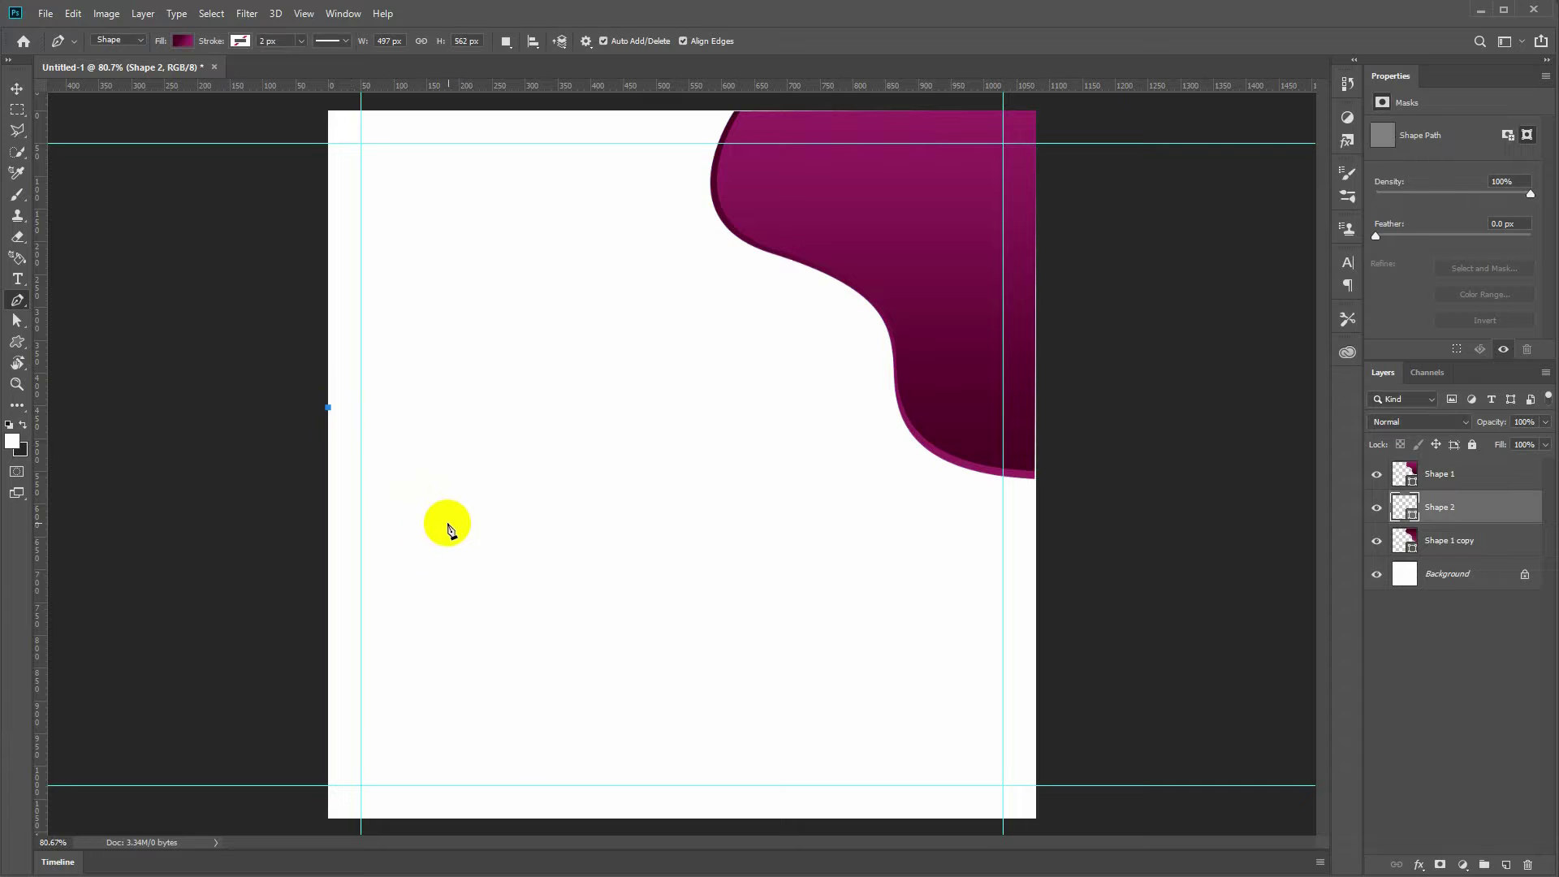
drag(455, 552, 464, 649)
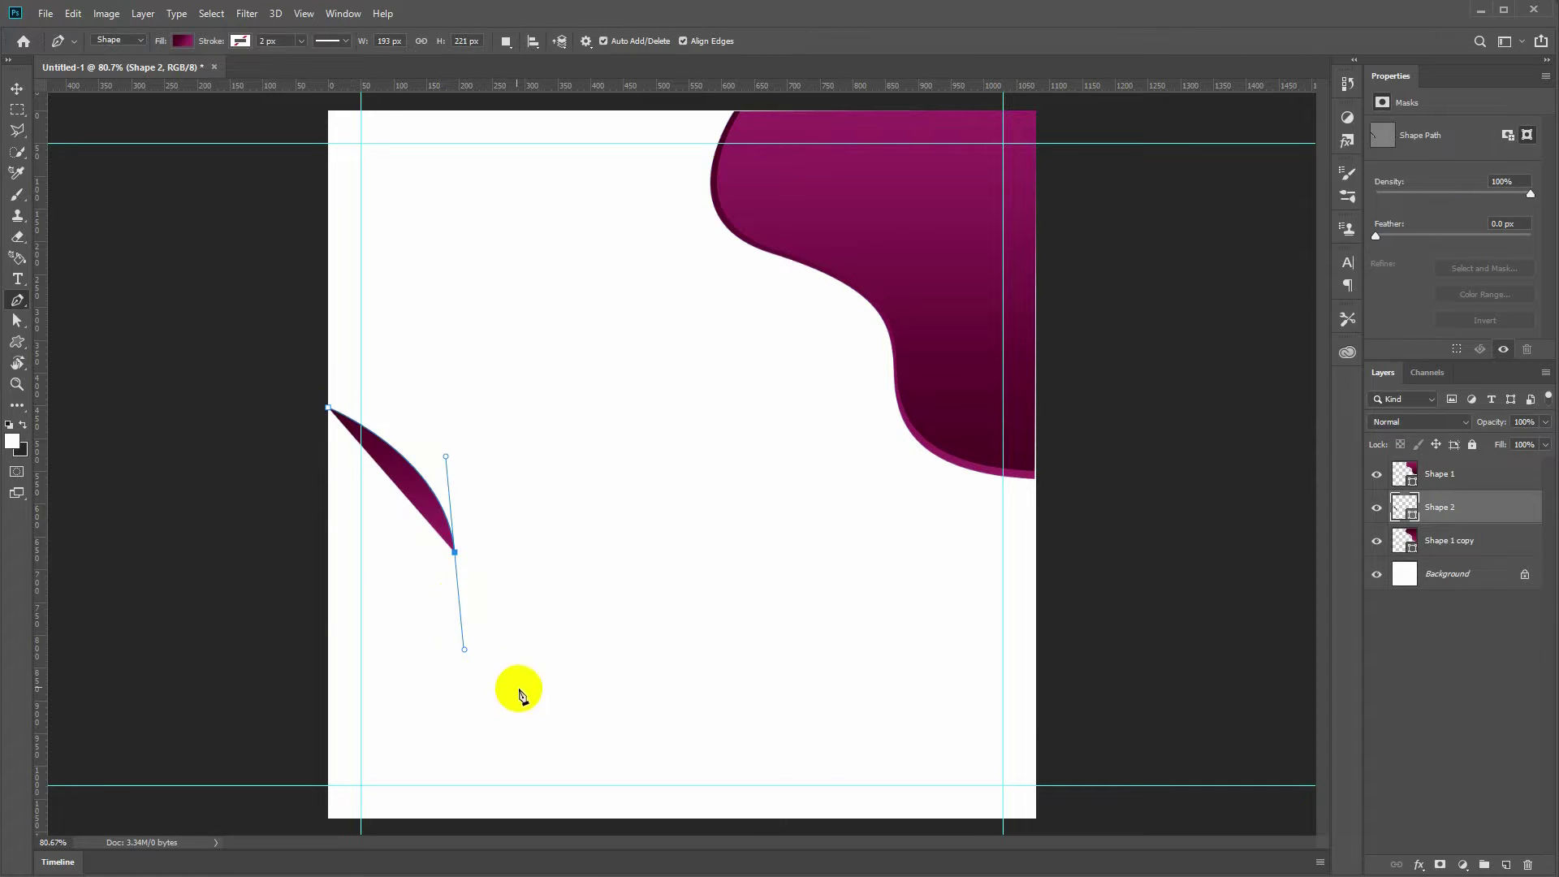
drag(565, 707, 665, 720)
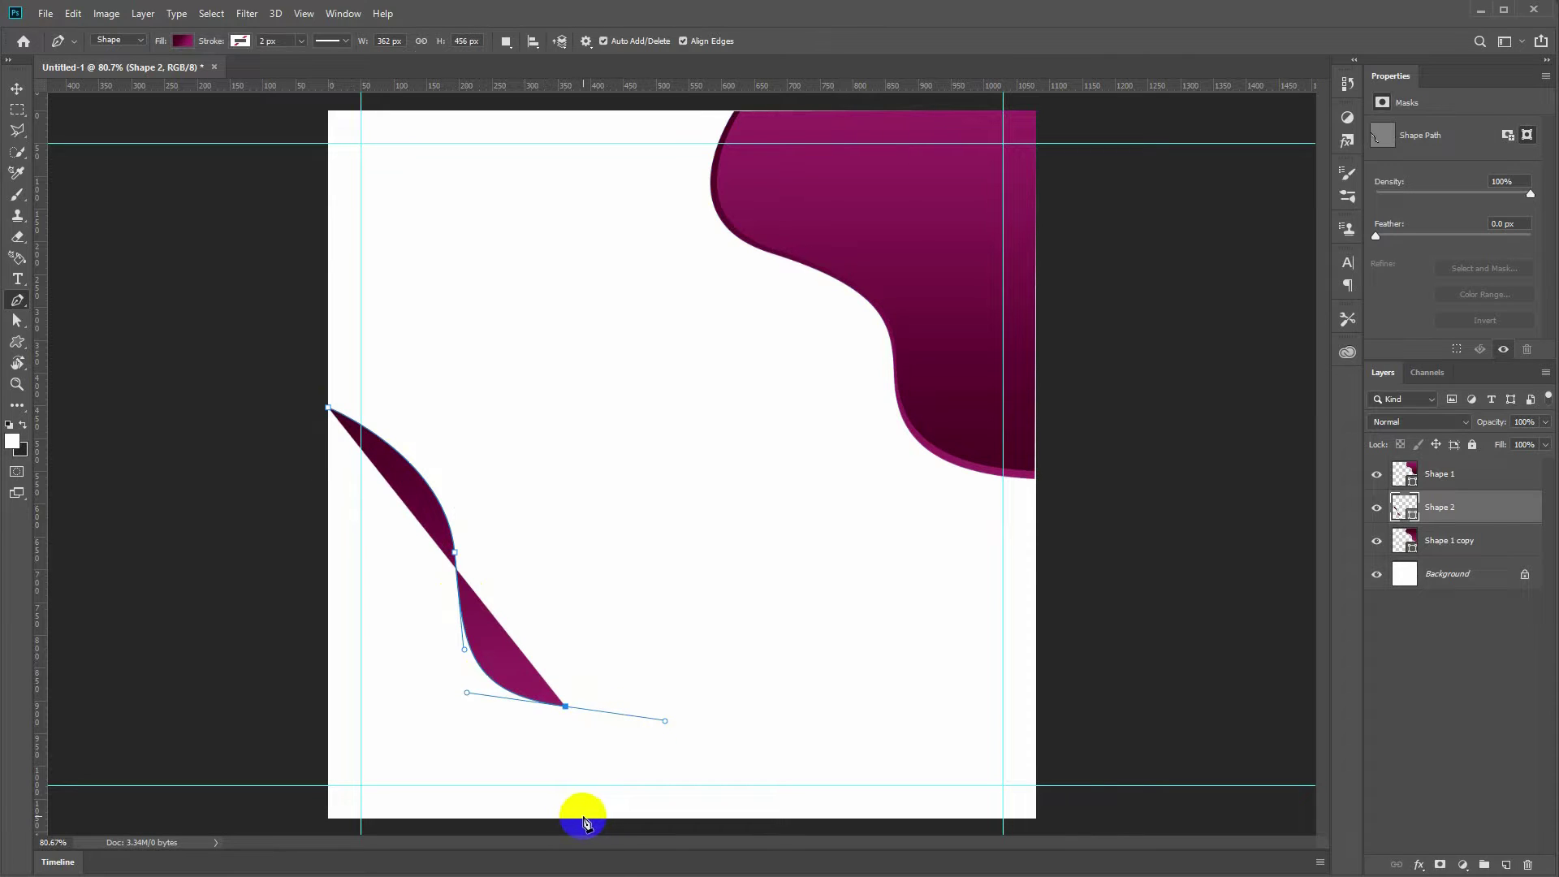
click(609, 818)
drag(609, 821, 645, 744)
click(328, 819)
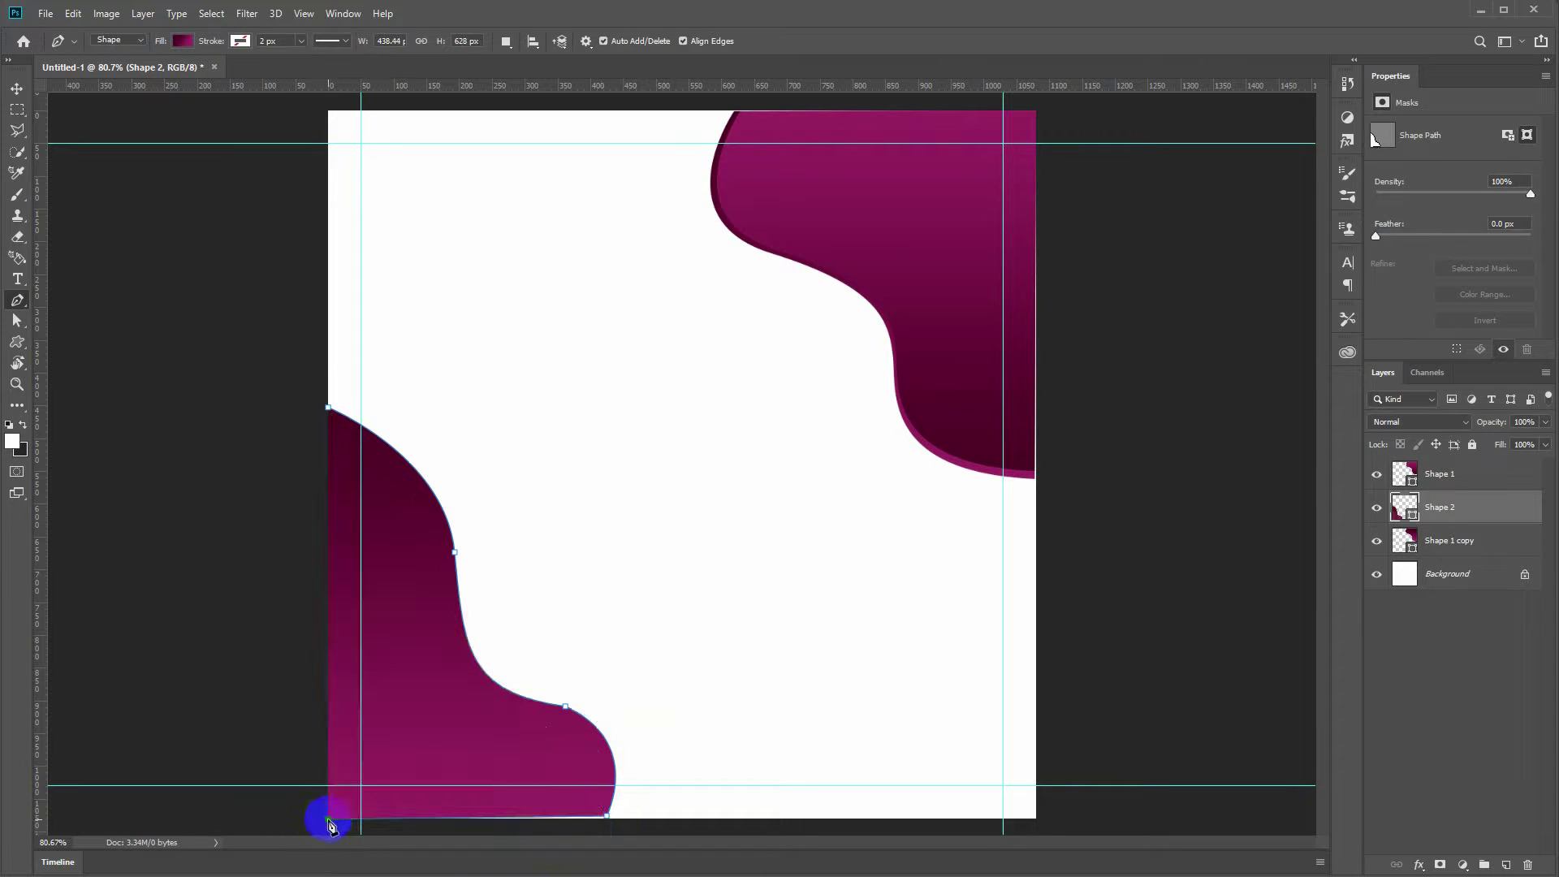
ctrl+click(609, 819)
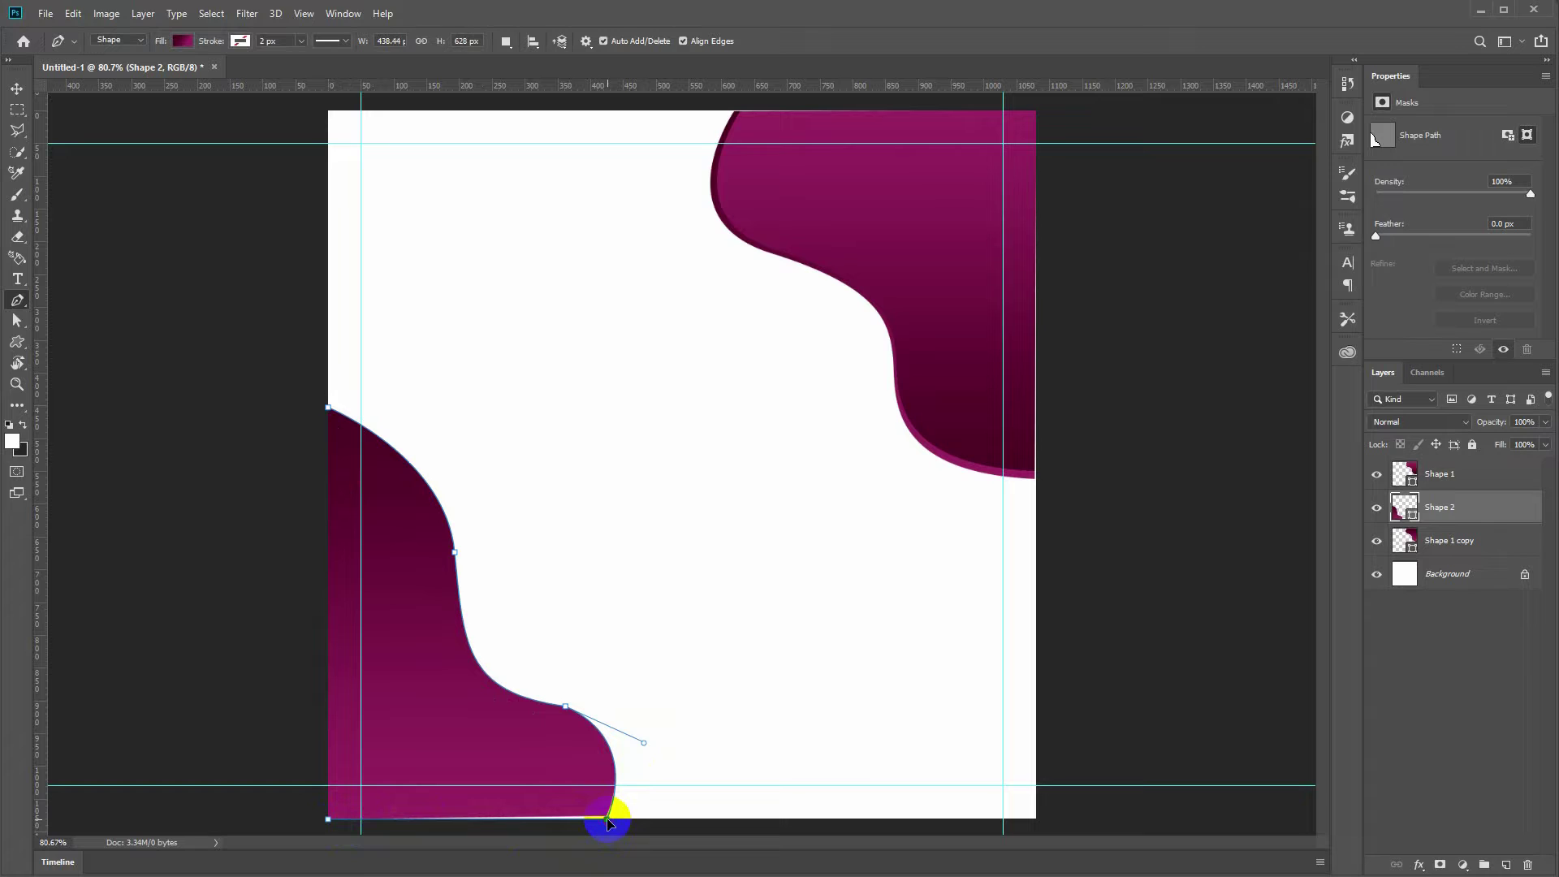
click(329, 406)
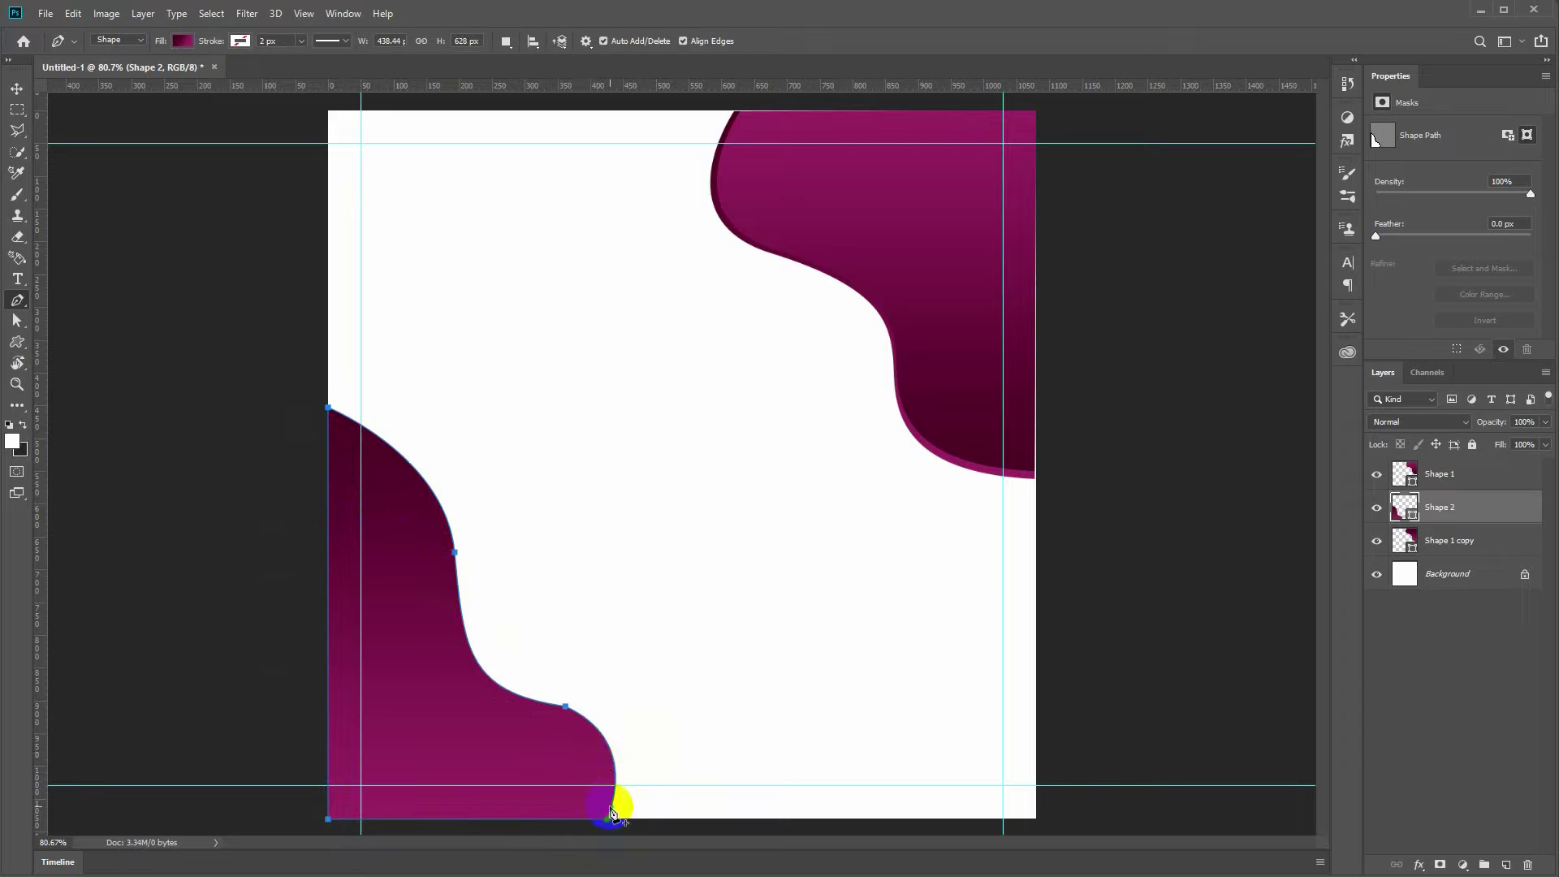
Step: Widen the lower-left corner shape to about 489 px by moving its two lower curve anchor points outward
key(z)
key(a)
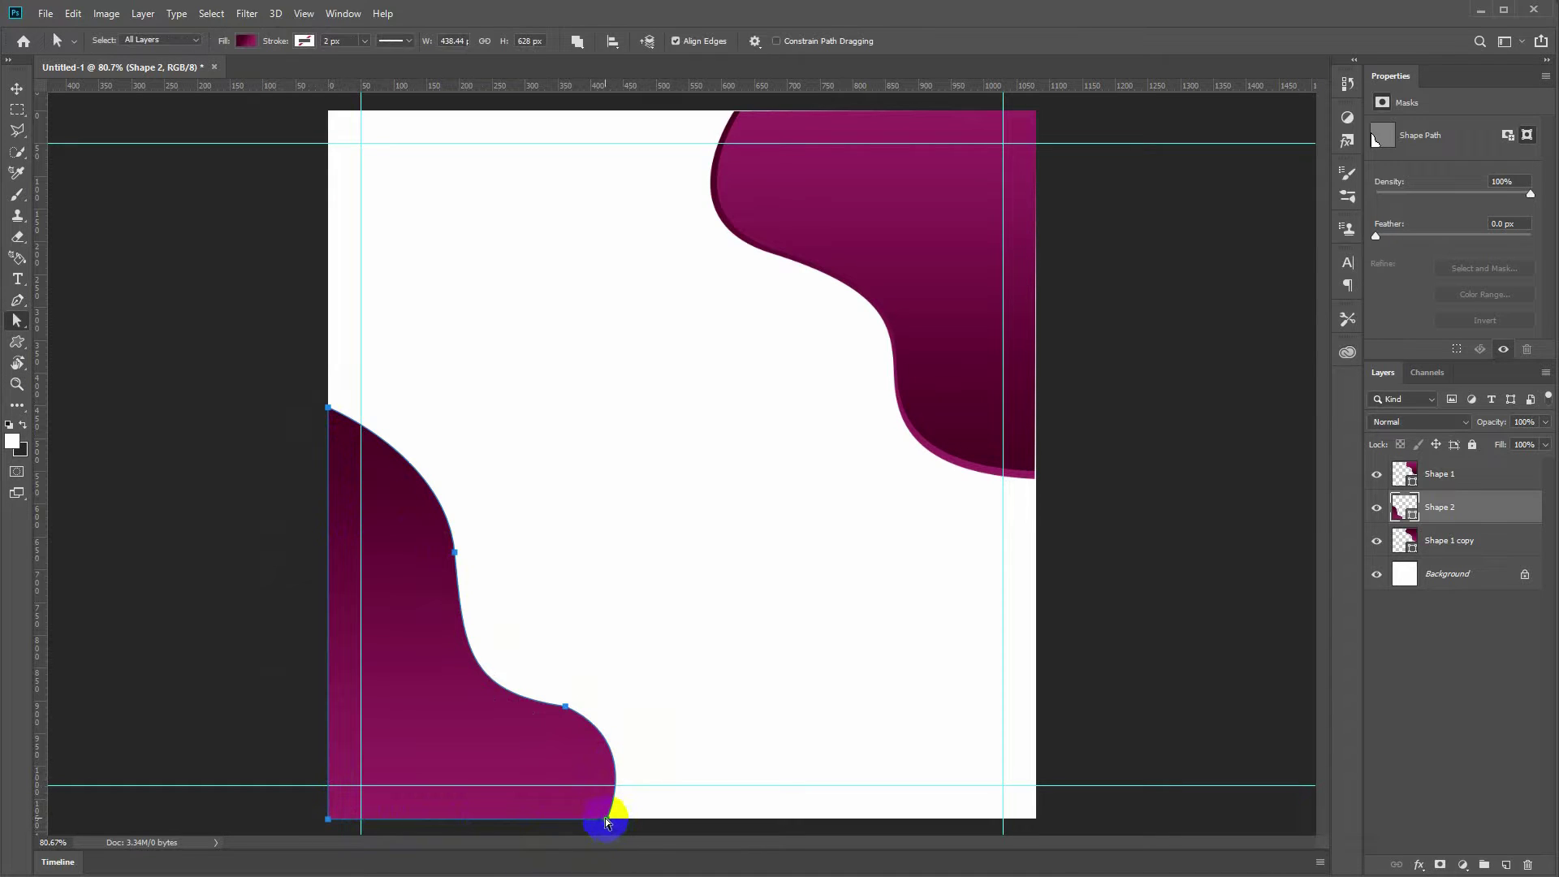
drag(567, 708, 599, 706)
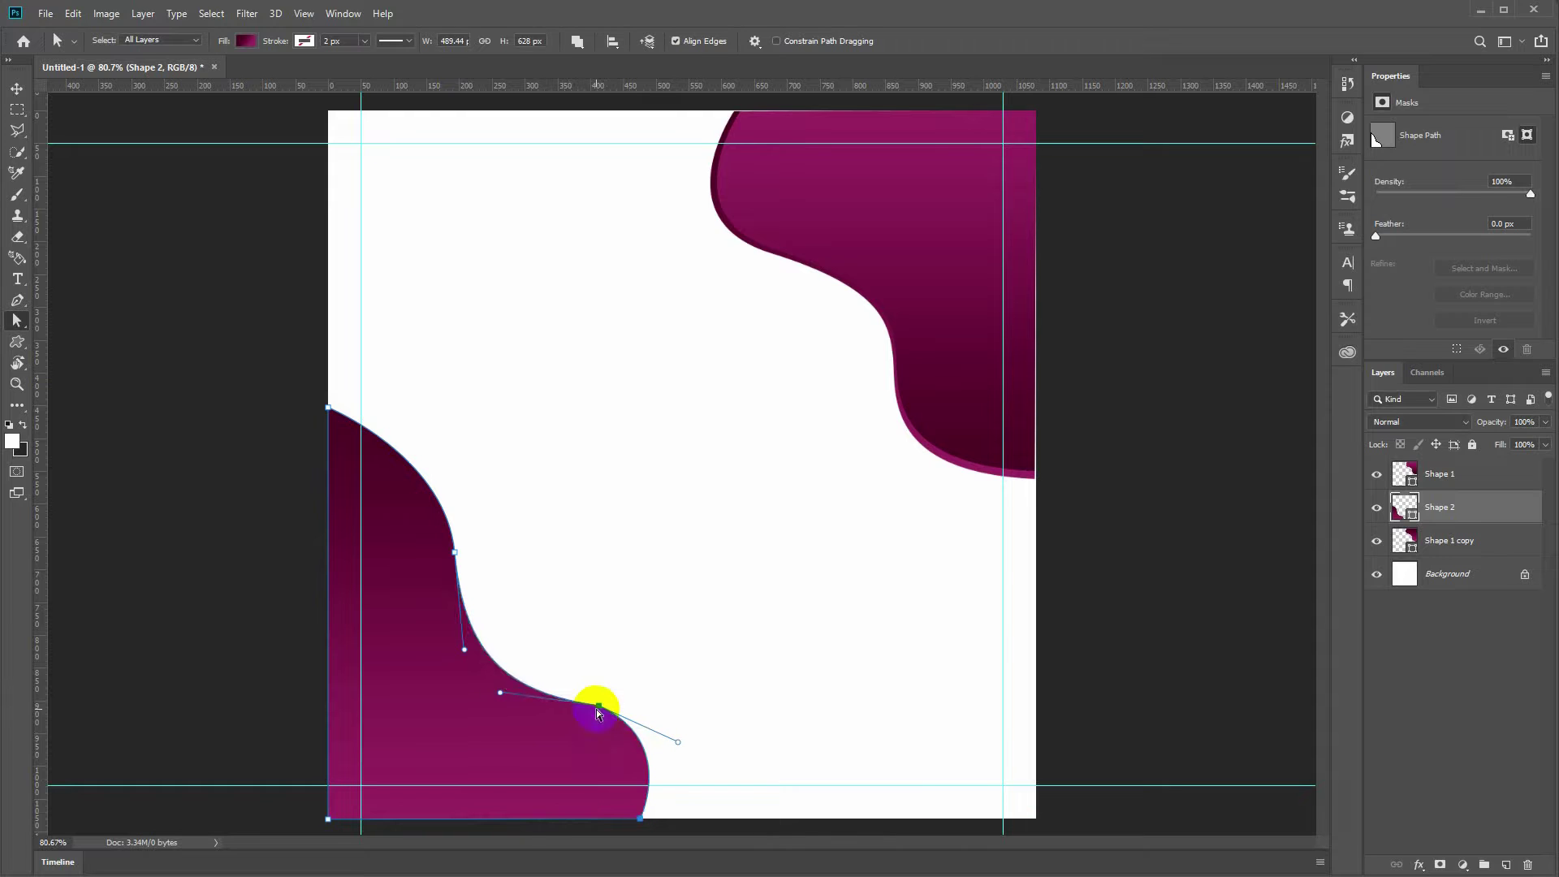
Step: Smooth the lower curve anchor of the lower-left shape with redrawn direction handles, widening the shape to about 495 px
click(544, 631)
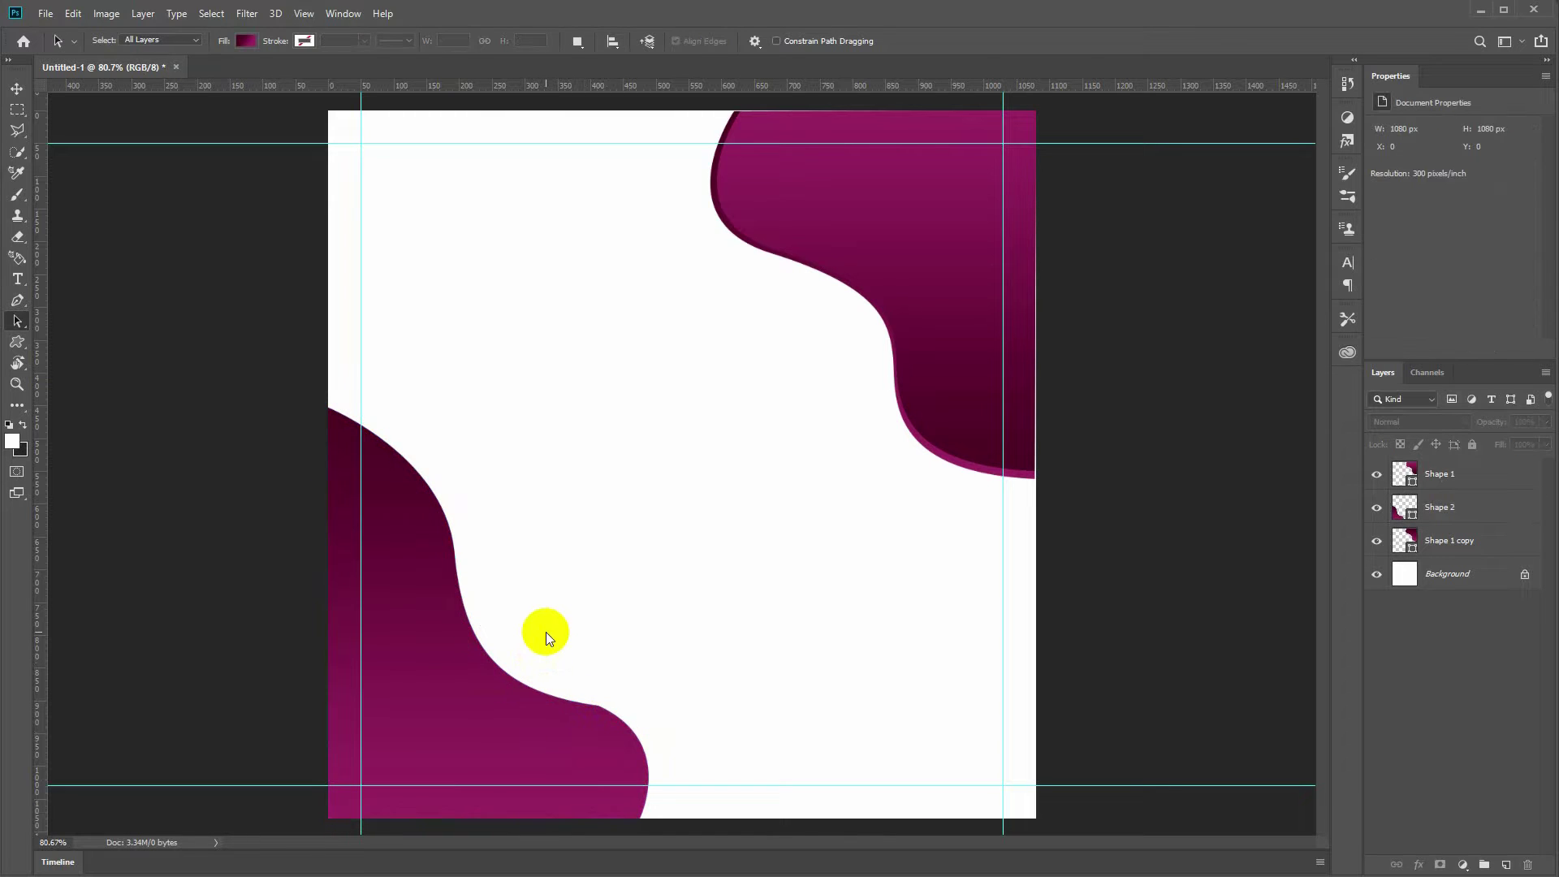
click(572, 707)
click(601, 707)
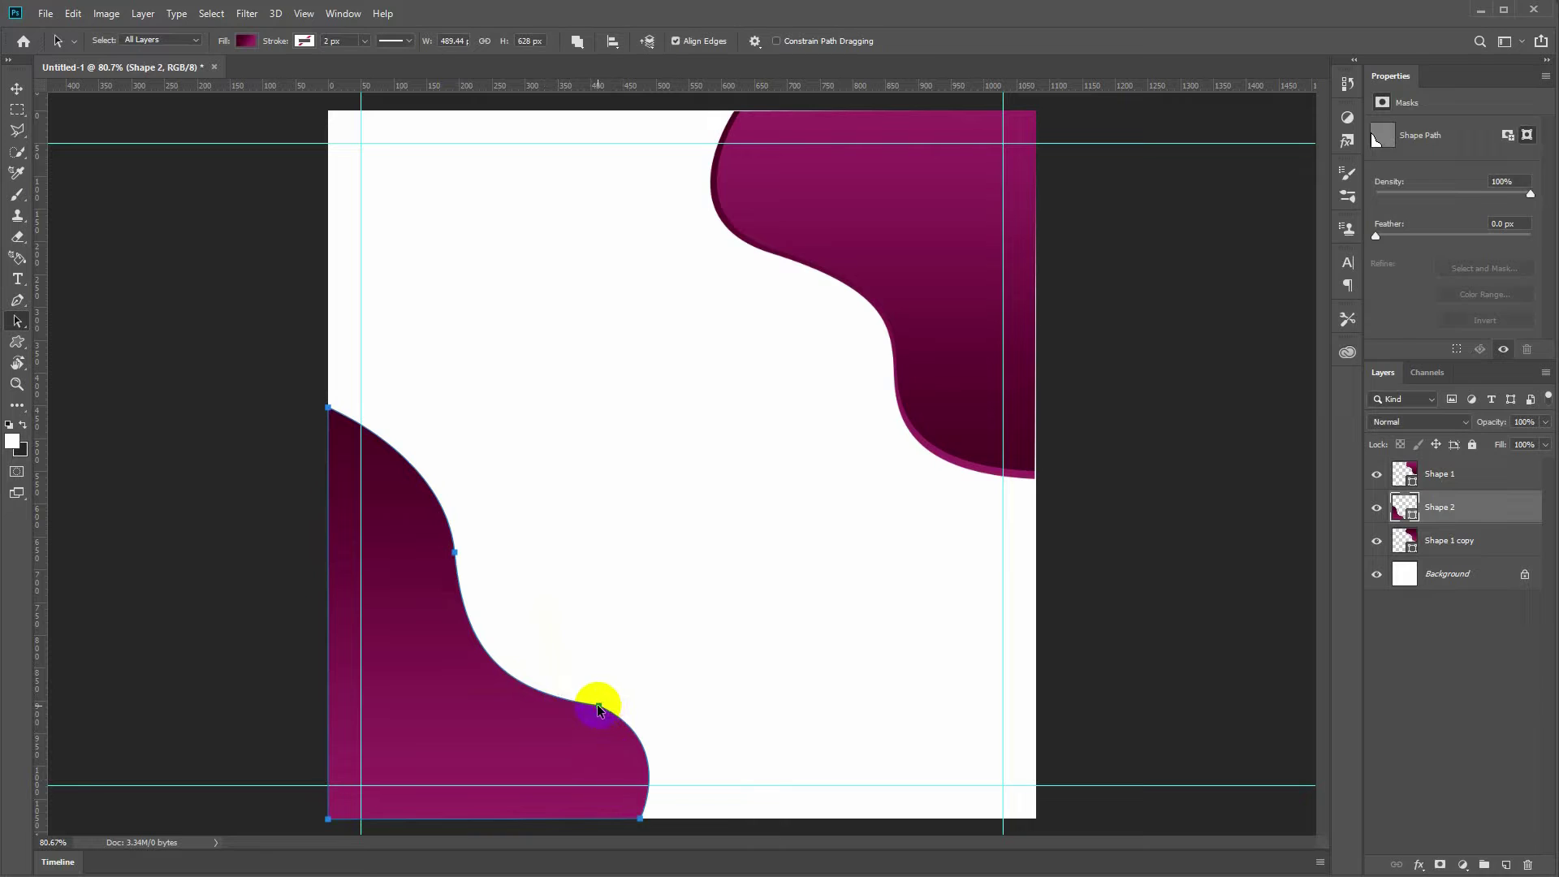
key(p)
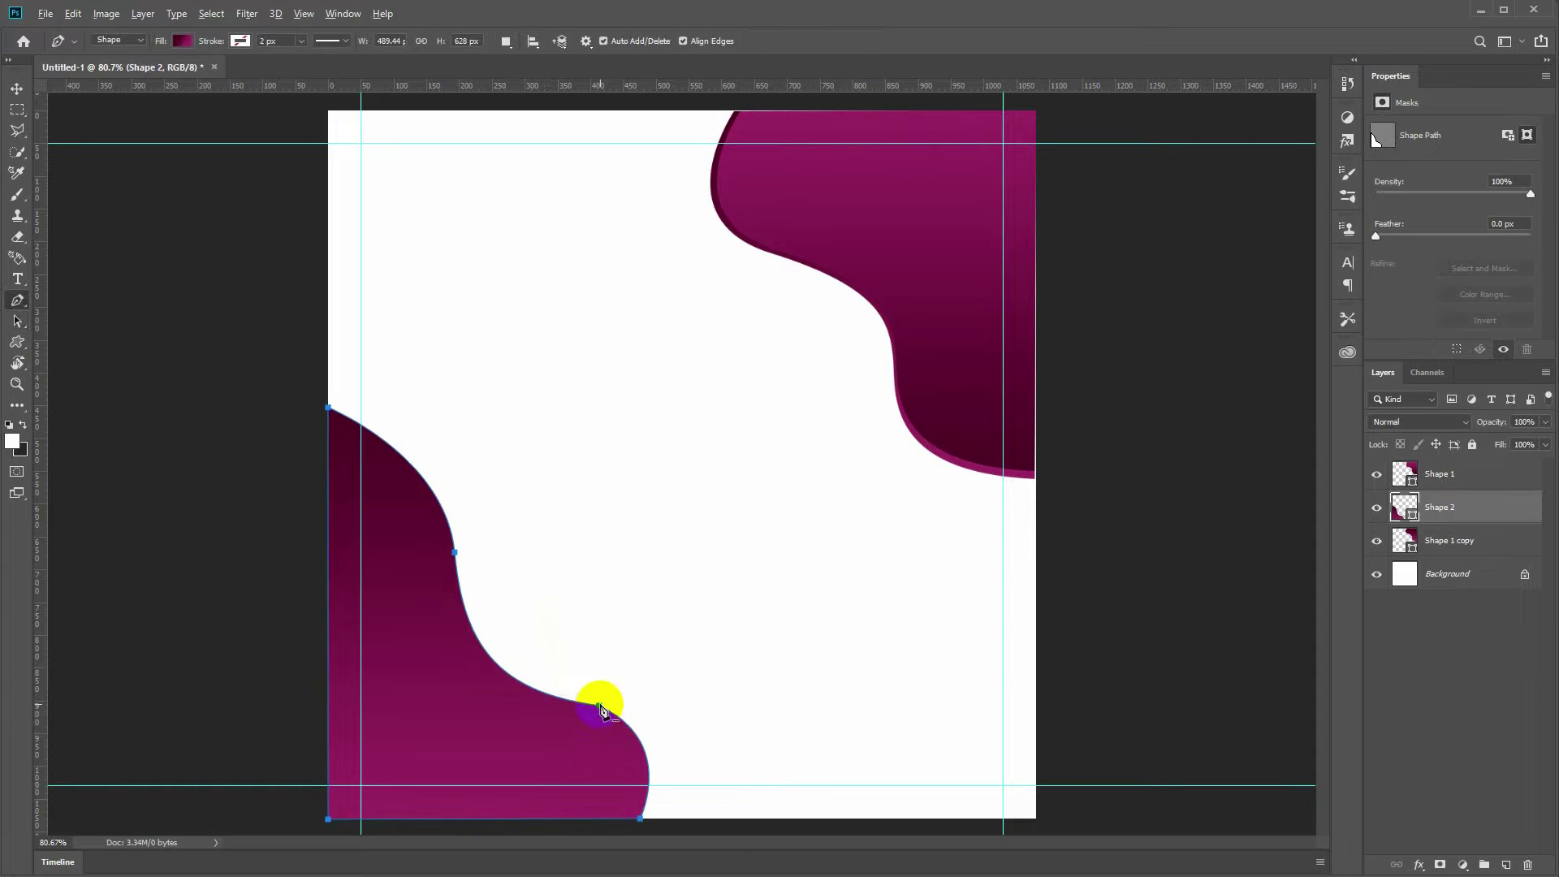
drag(601, 708, 690, 746)
key(ctrl+z)
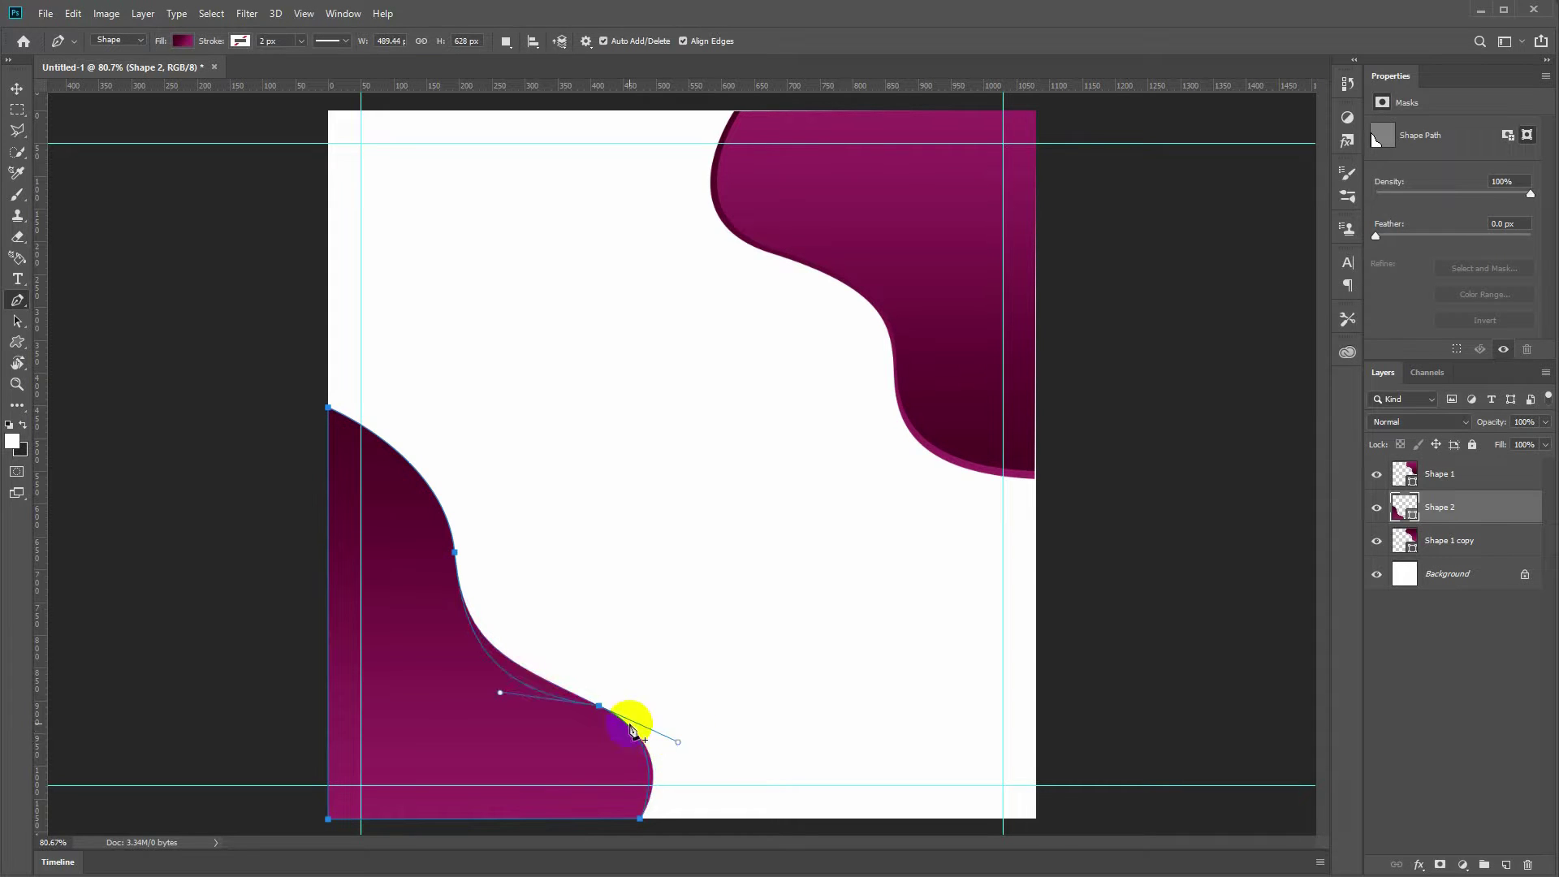
drag(599, 706, 689, 734)
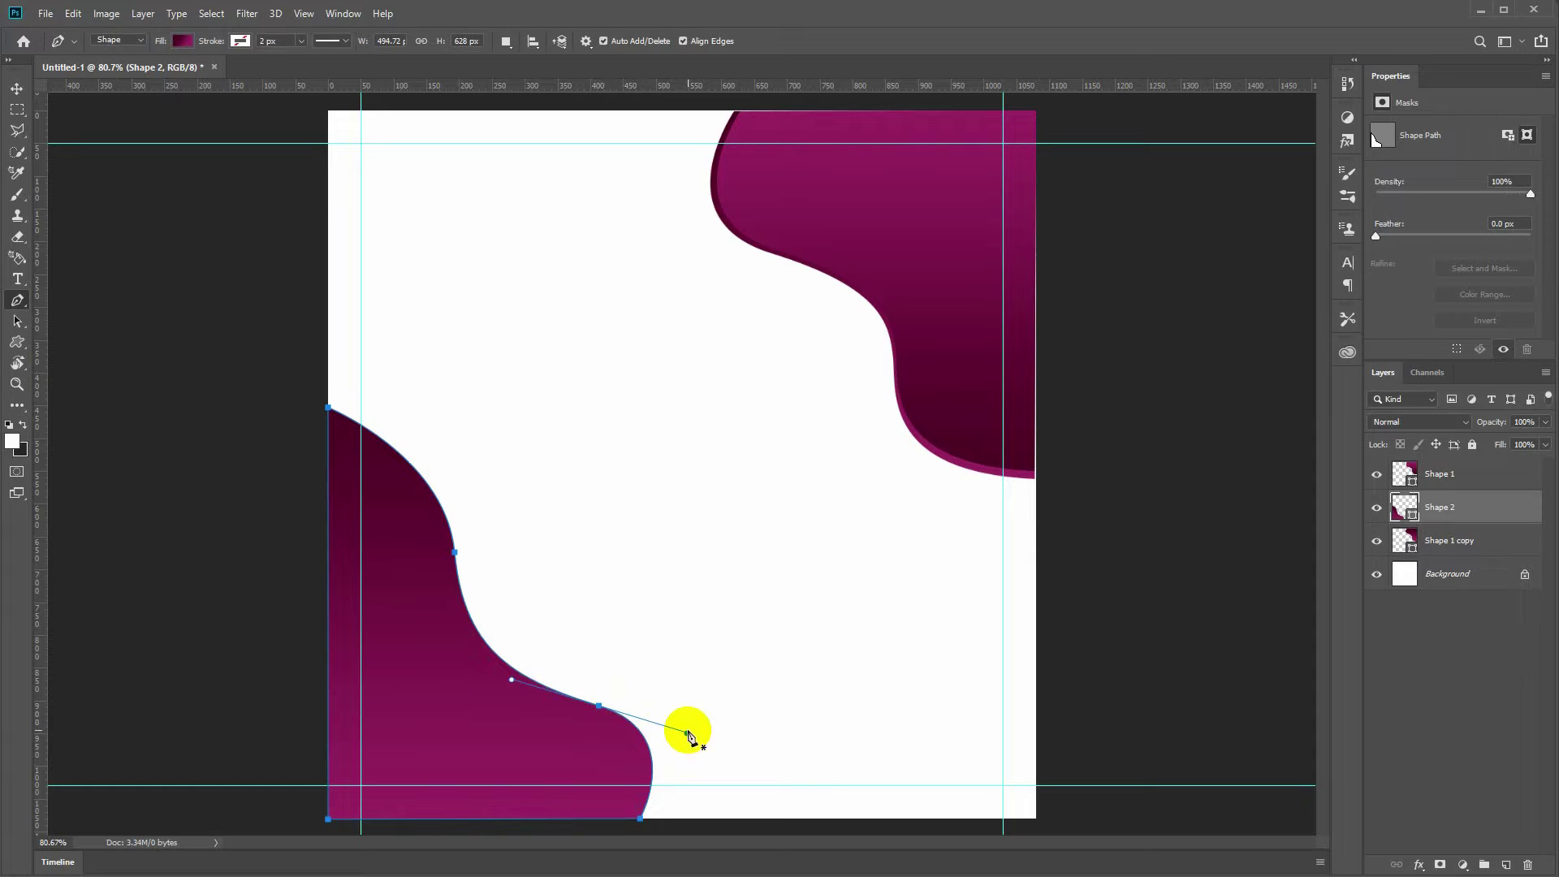
ctrl+click(662, 659)
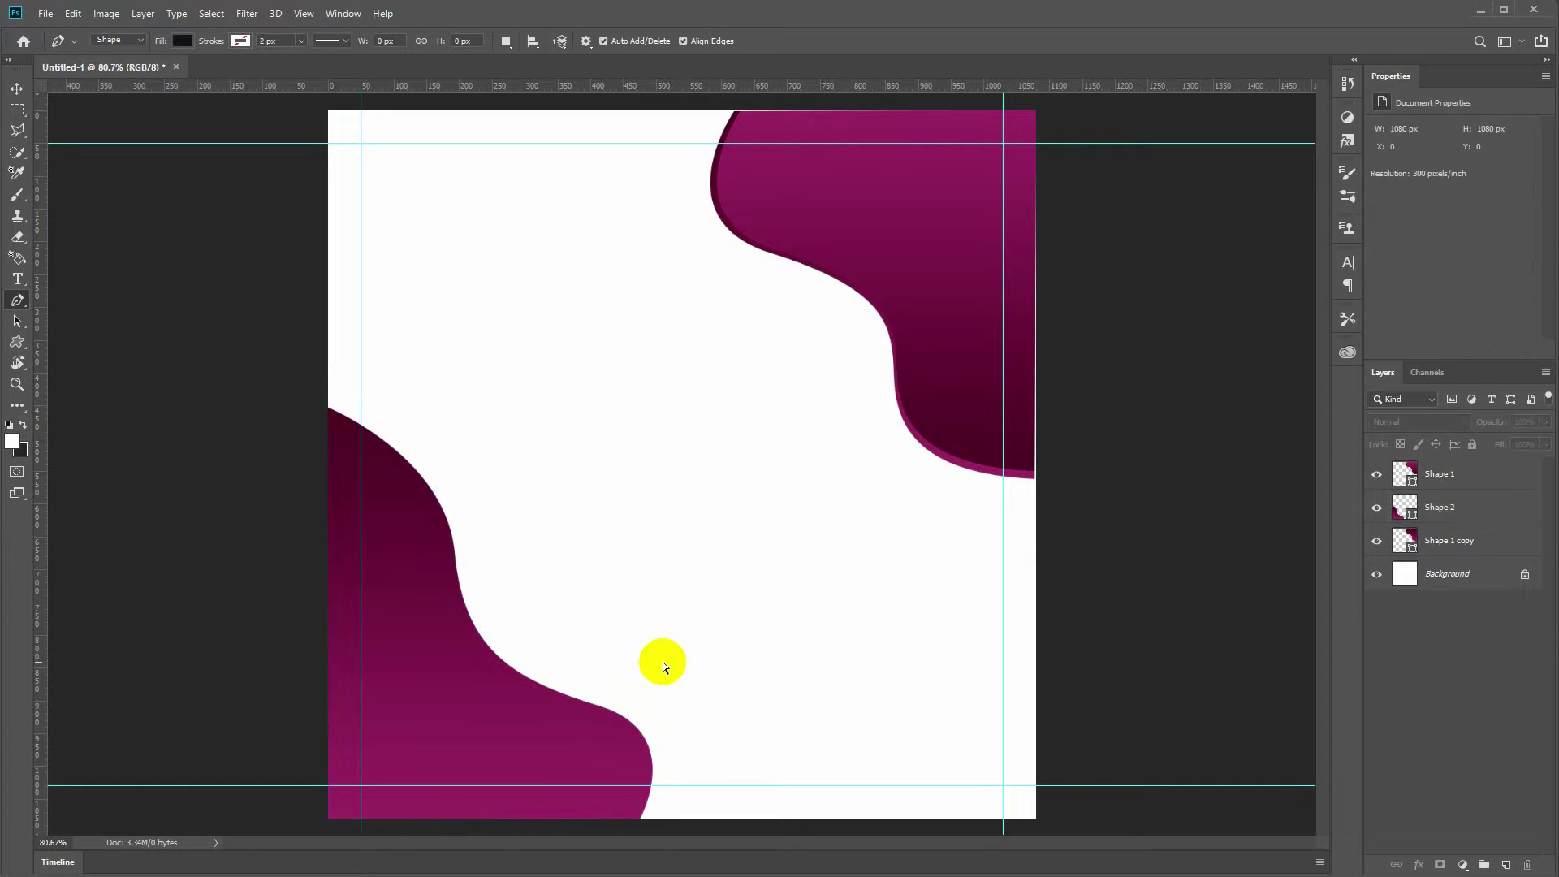
Step: Tilt the lower anchor's outer direction handle slightly downward to refine the bulge of the lower-left shape
key(a)
click(637, 723)
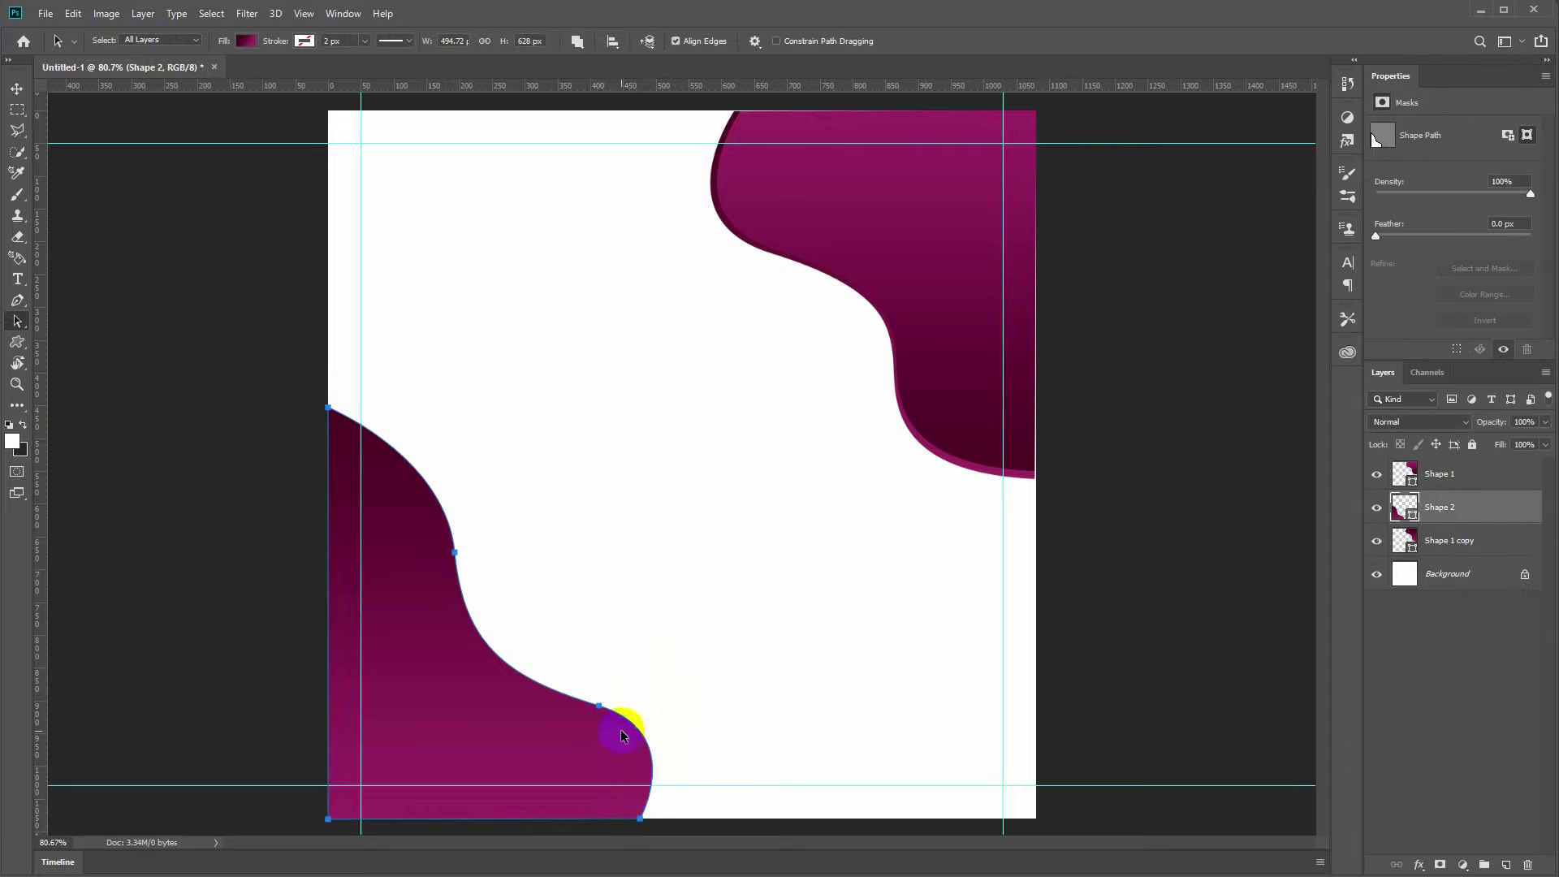
drag(642, 821, 621, 821)
key(ctrl+z)
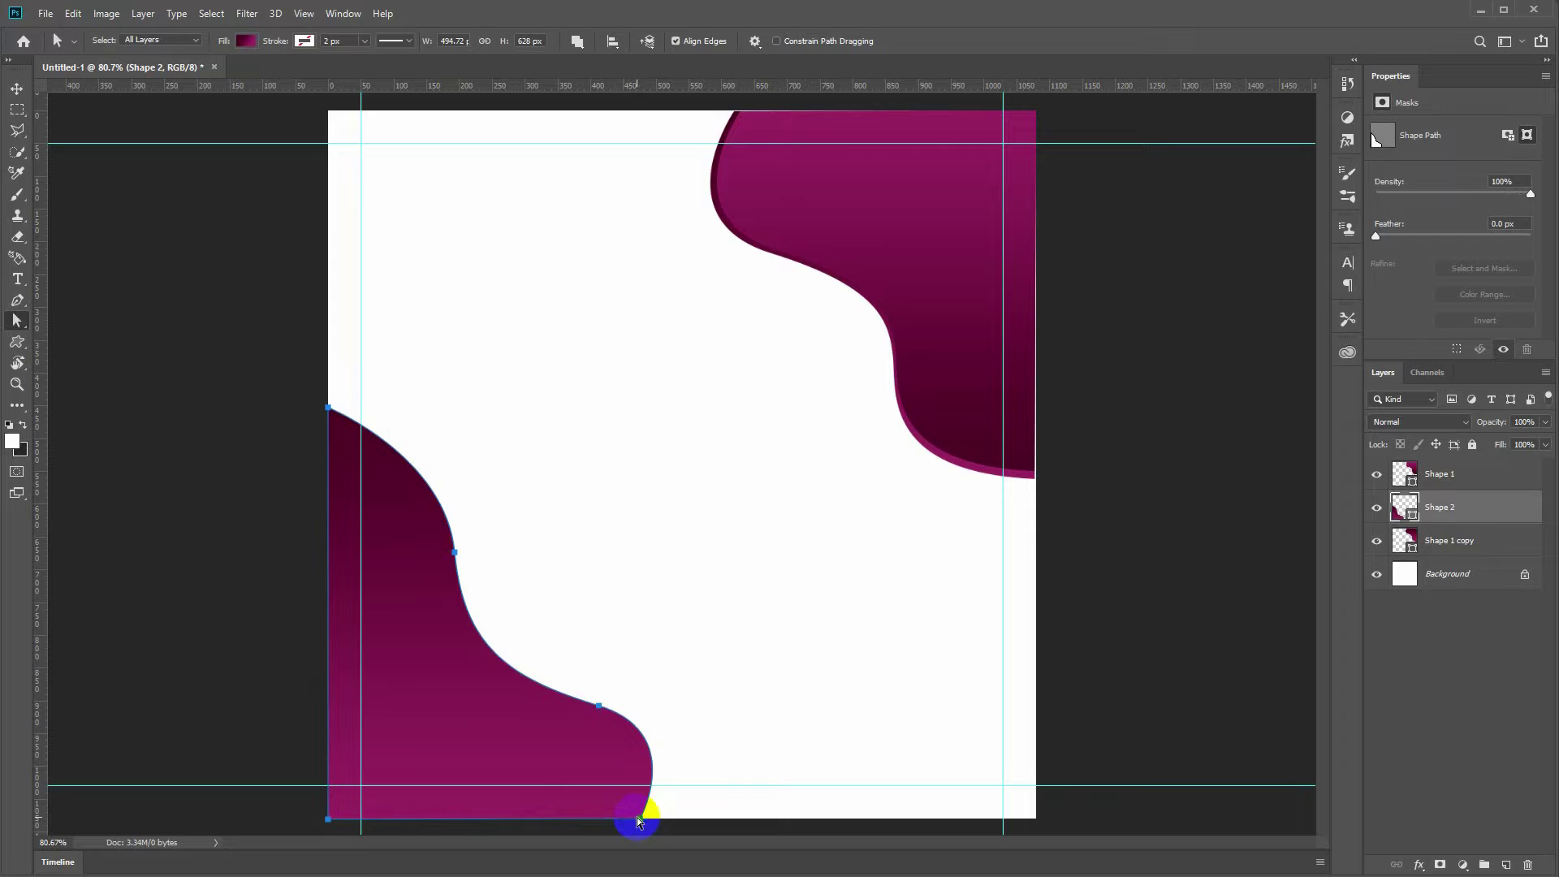
drag(689, 734, 685, 748)
click(649, 655)
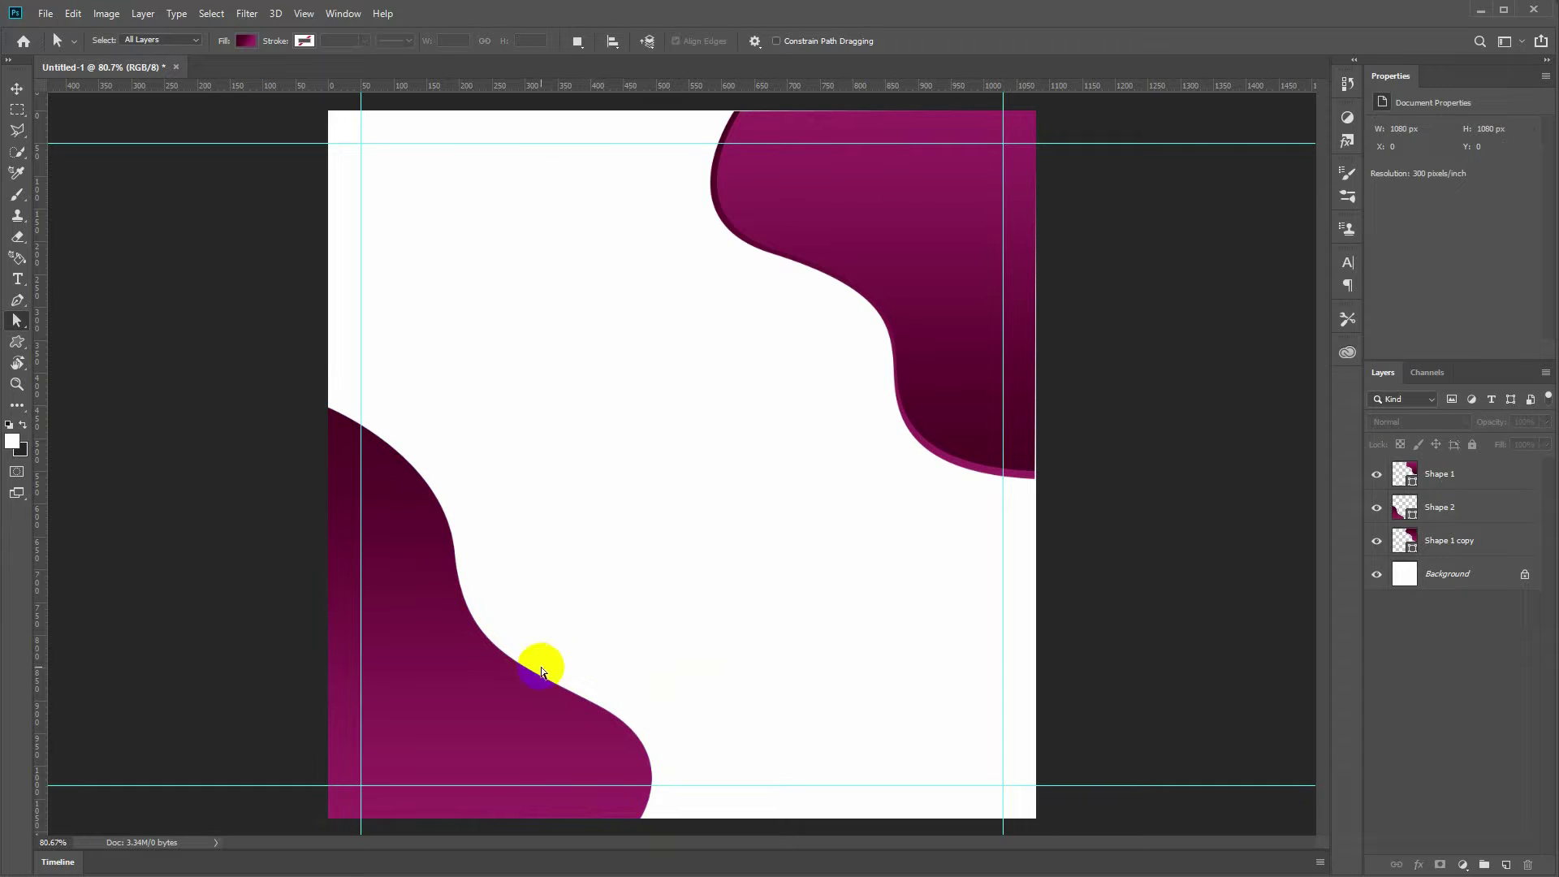
Step: Place the 14206.jpg wave pattern above Shape 2 and scale it to about 52%, covering the lower-left shape
key(v)
click(478, 702)
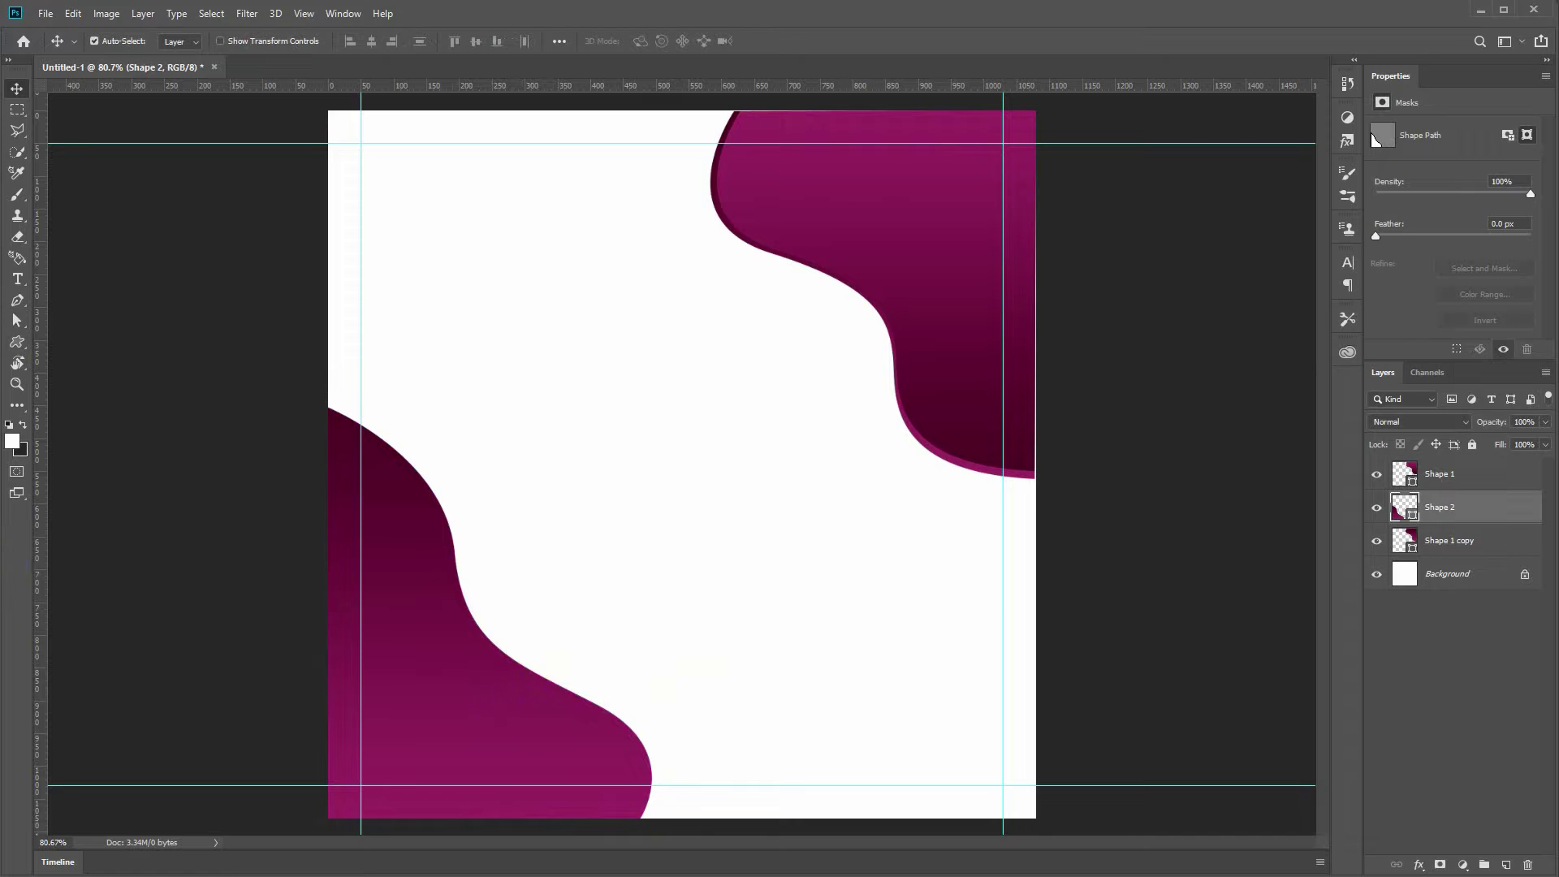
mouse_move(144, 496)
mouse_down()
mouse_move(446, 635)
mouse_move(354, 619)
mouse_move(630, 696)
mouse_move(836, 514)
mouse_up()
mouse_move(898, 304)
mouse_down()
mouse_move(759, 442)
mouse_move(768, 430)
mouse_up()
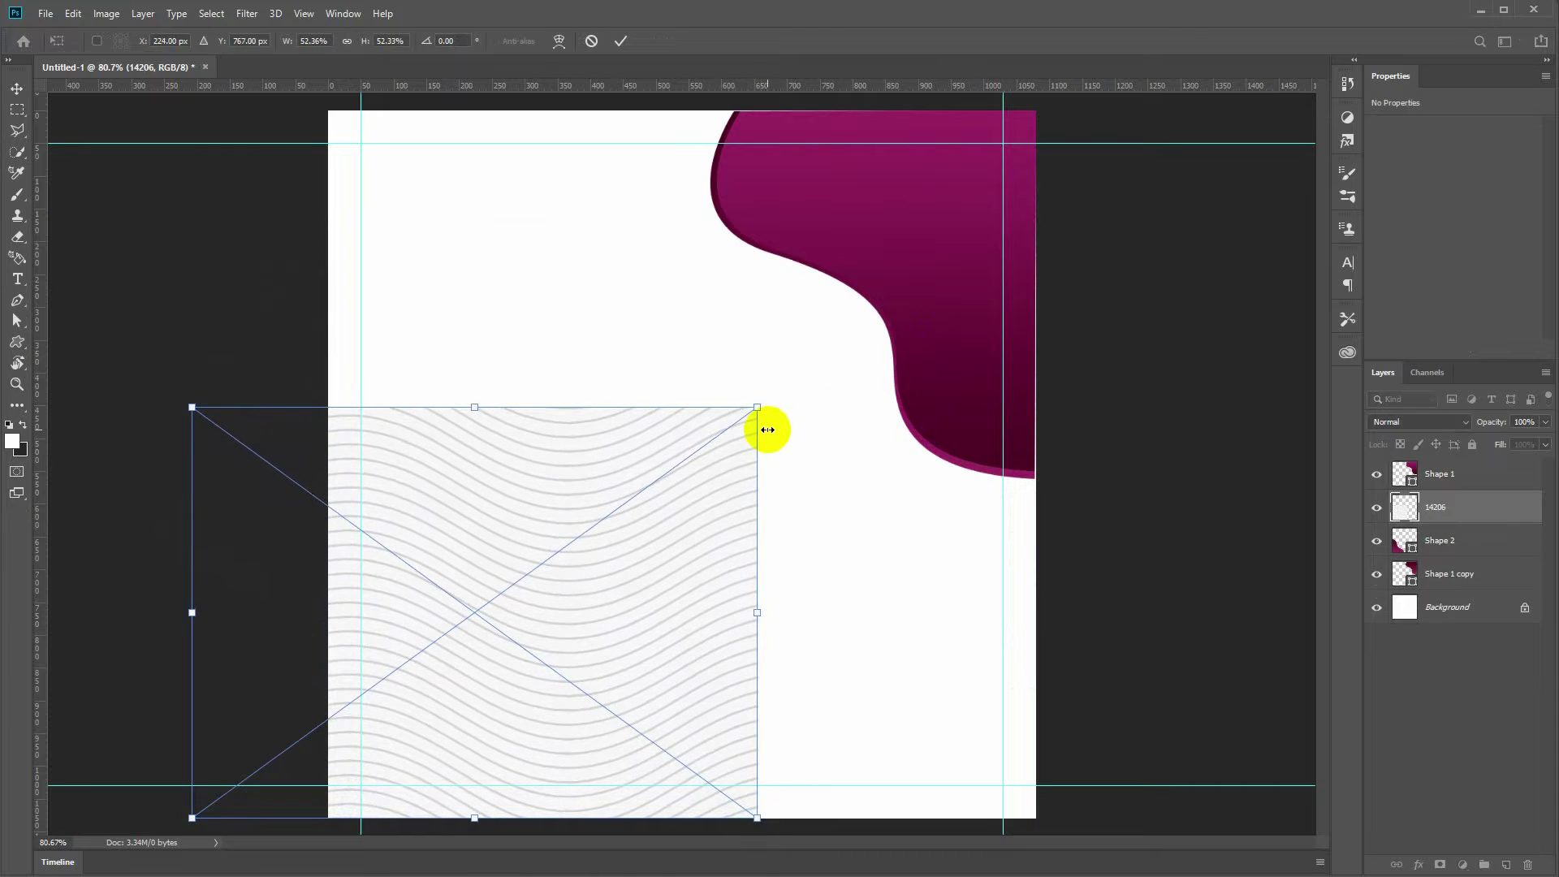
click(1377, 548)
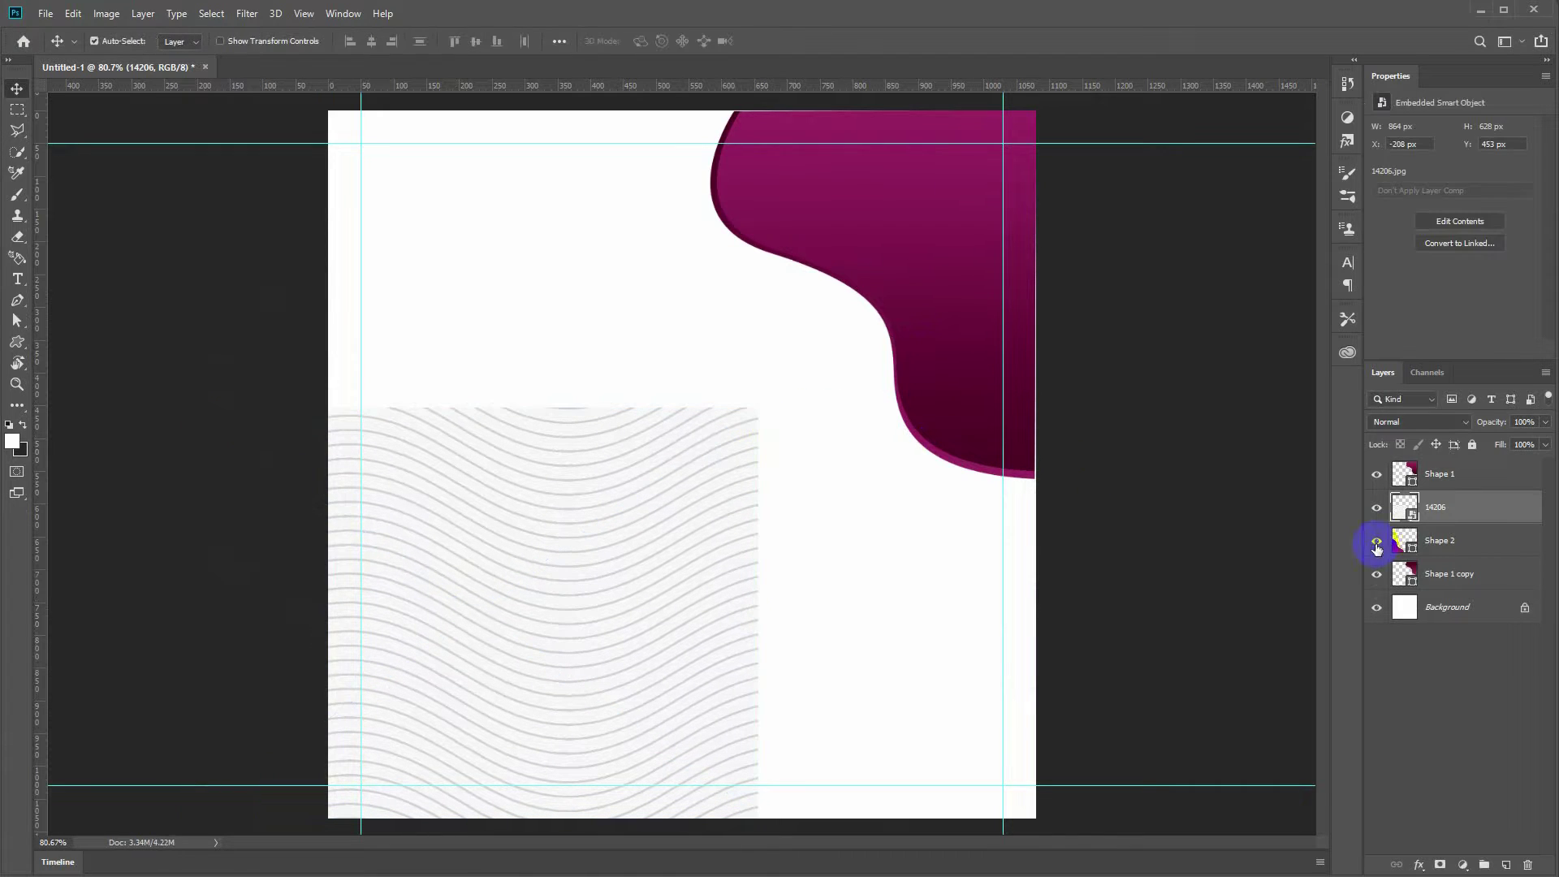
Step: Clip the 14206 pattern layer to Shape 2 and set its blend mode to Divide
alt+click(1413, 523)
click(1421, 422)
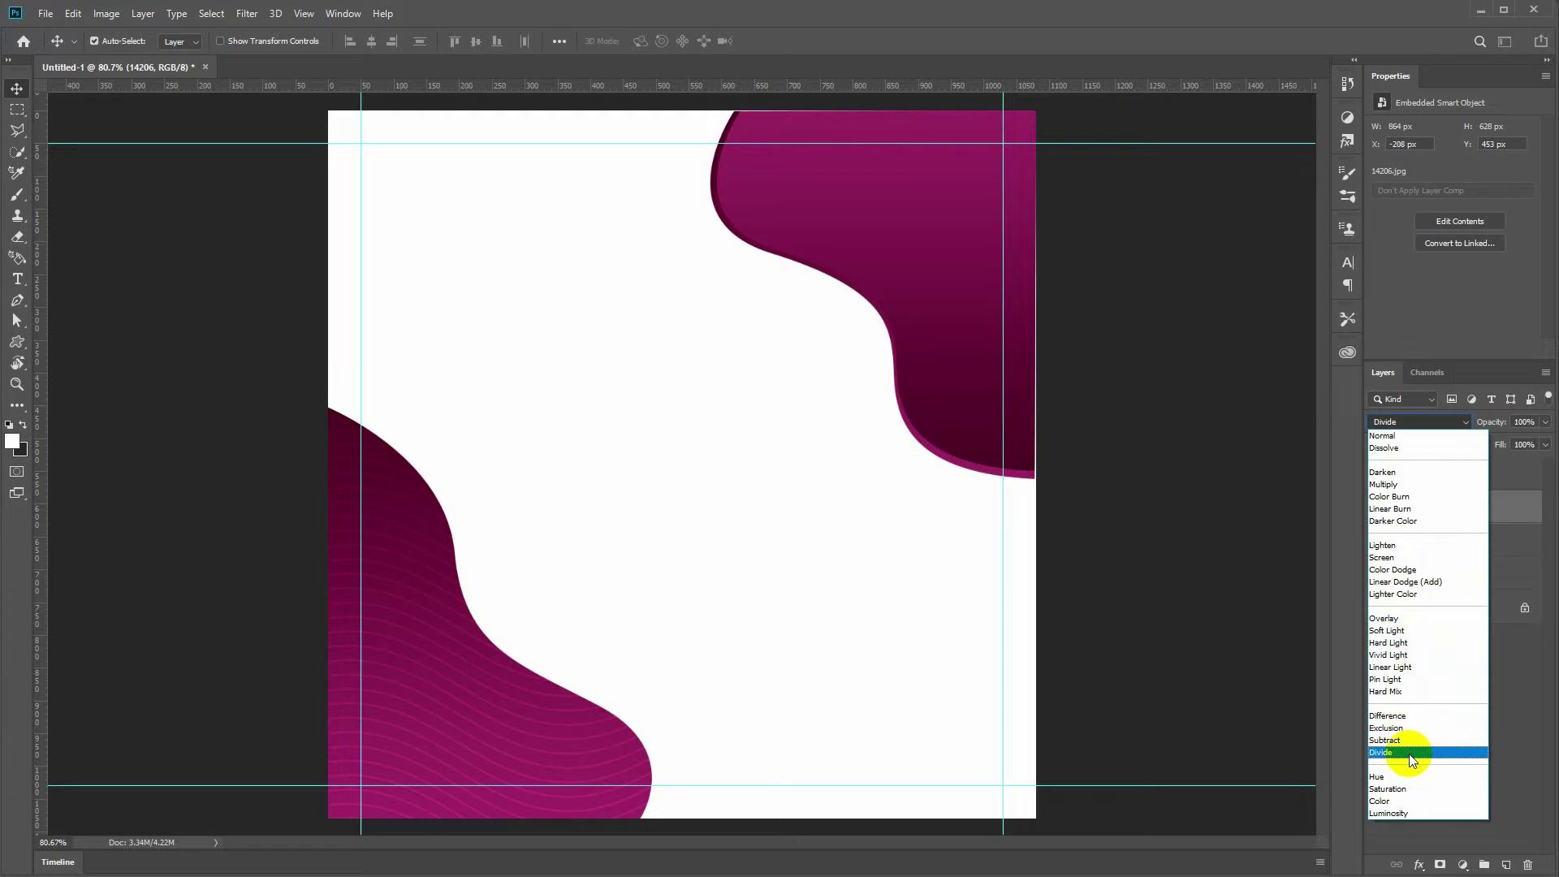
click(1412, 754)
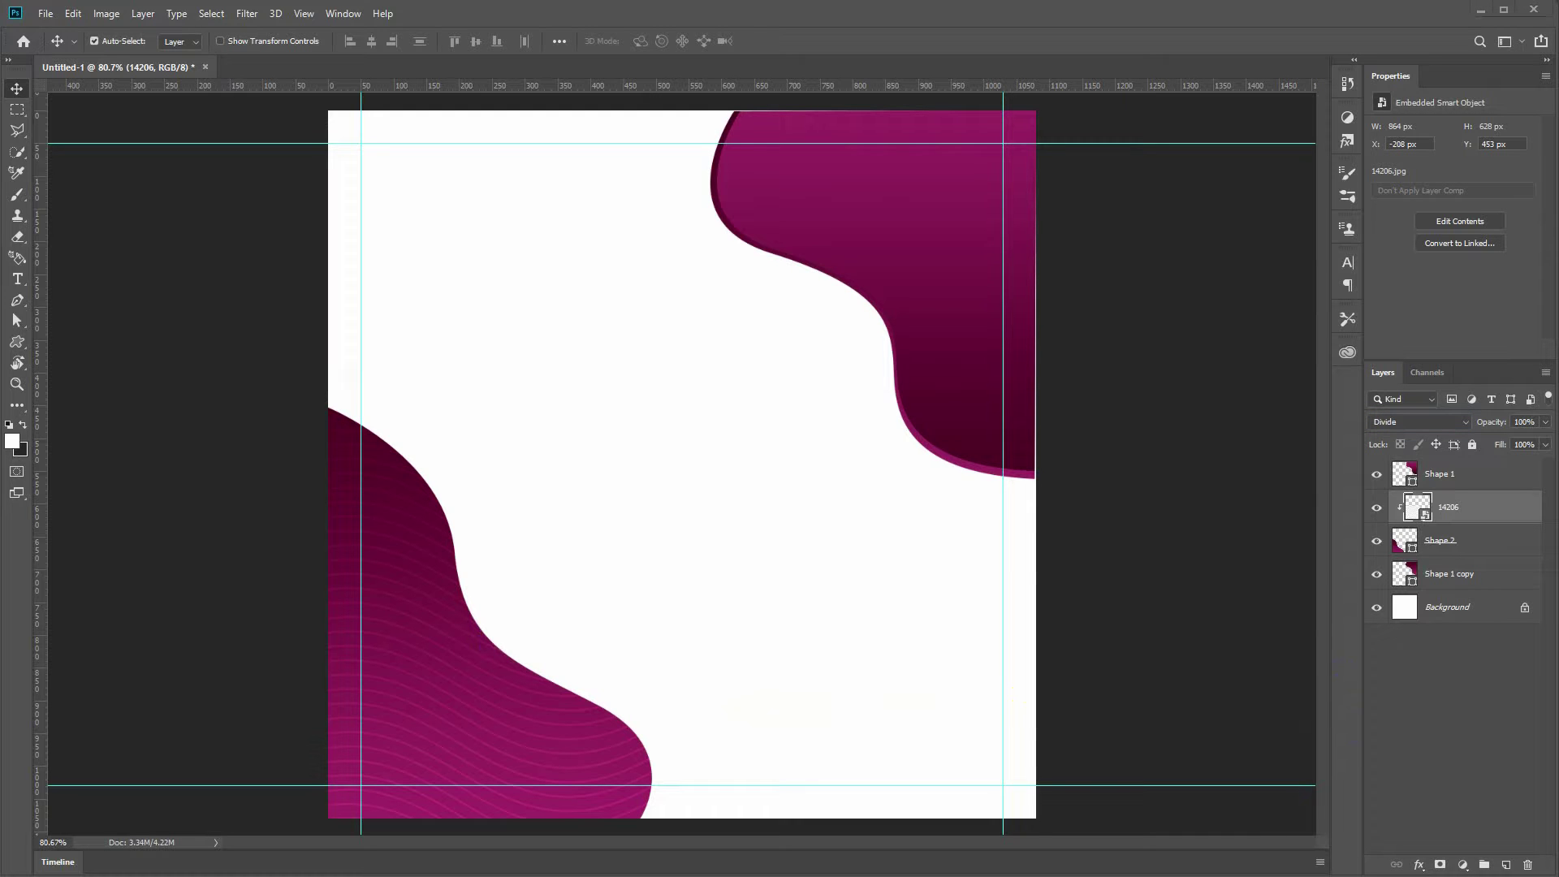
Step: Place the pngwing.com (3) shoe image, scale it to about 12% and position it right of and below the canvas centre
drag(168, 394, 738, 565)
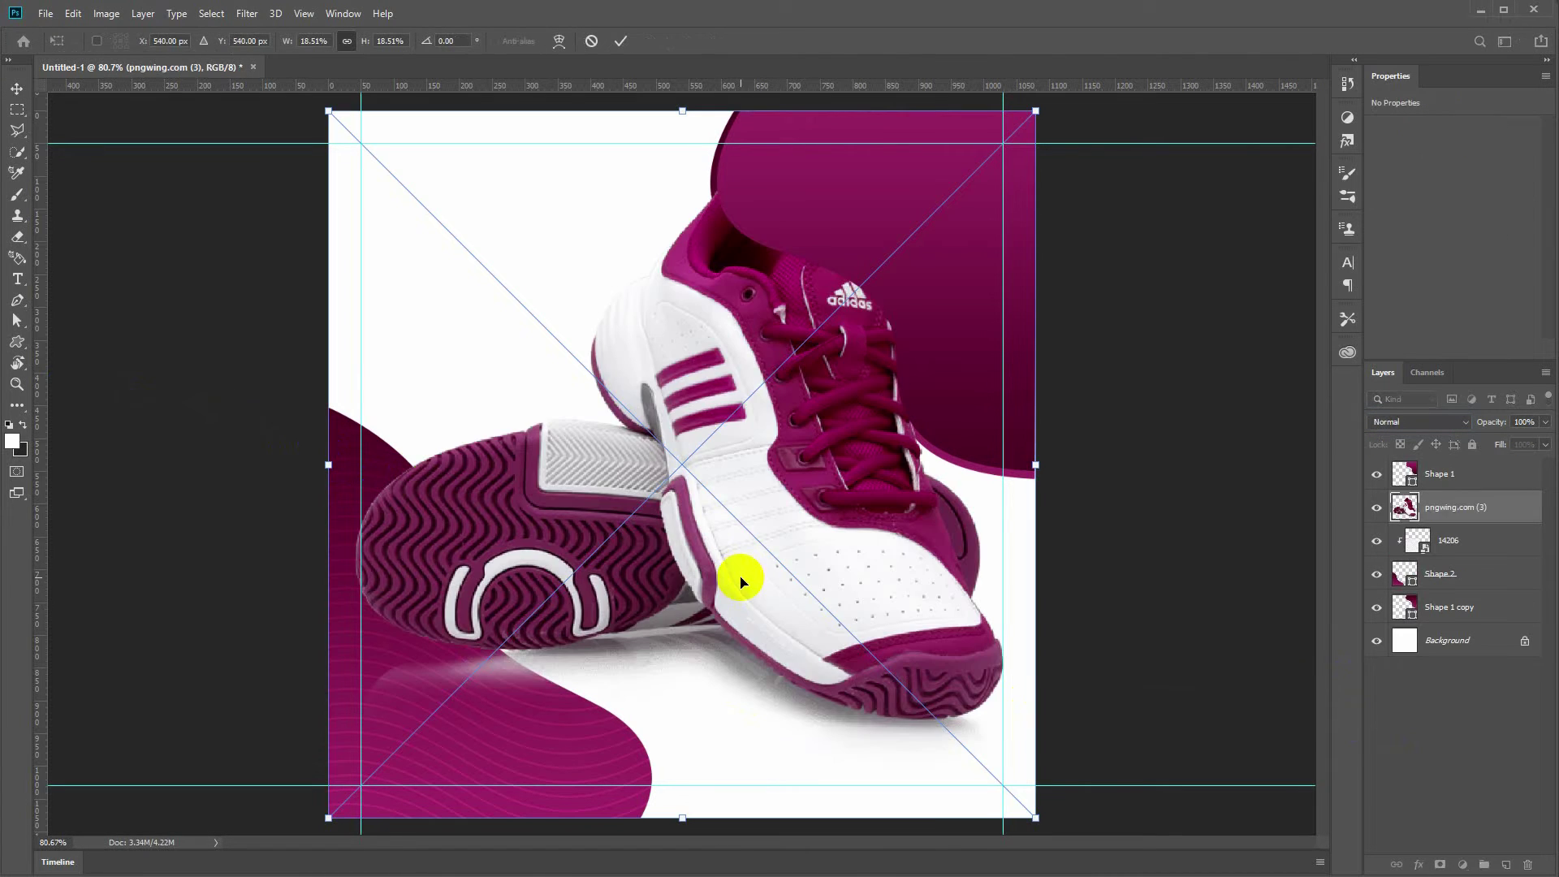
drag(1036, 111, 908, 229)
drag(824, 496, 883, 572)
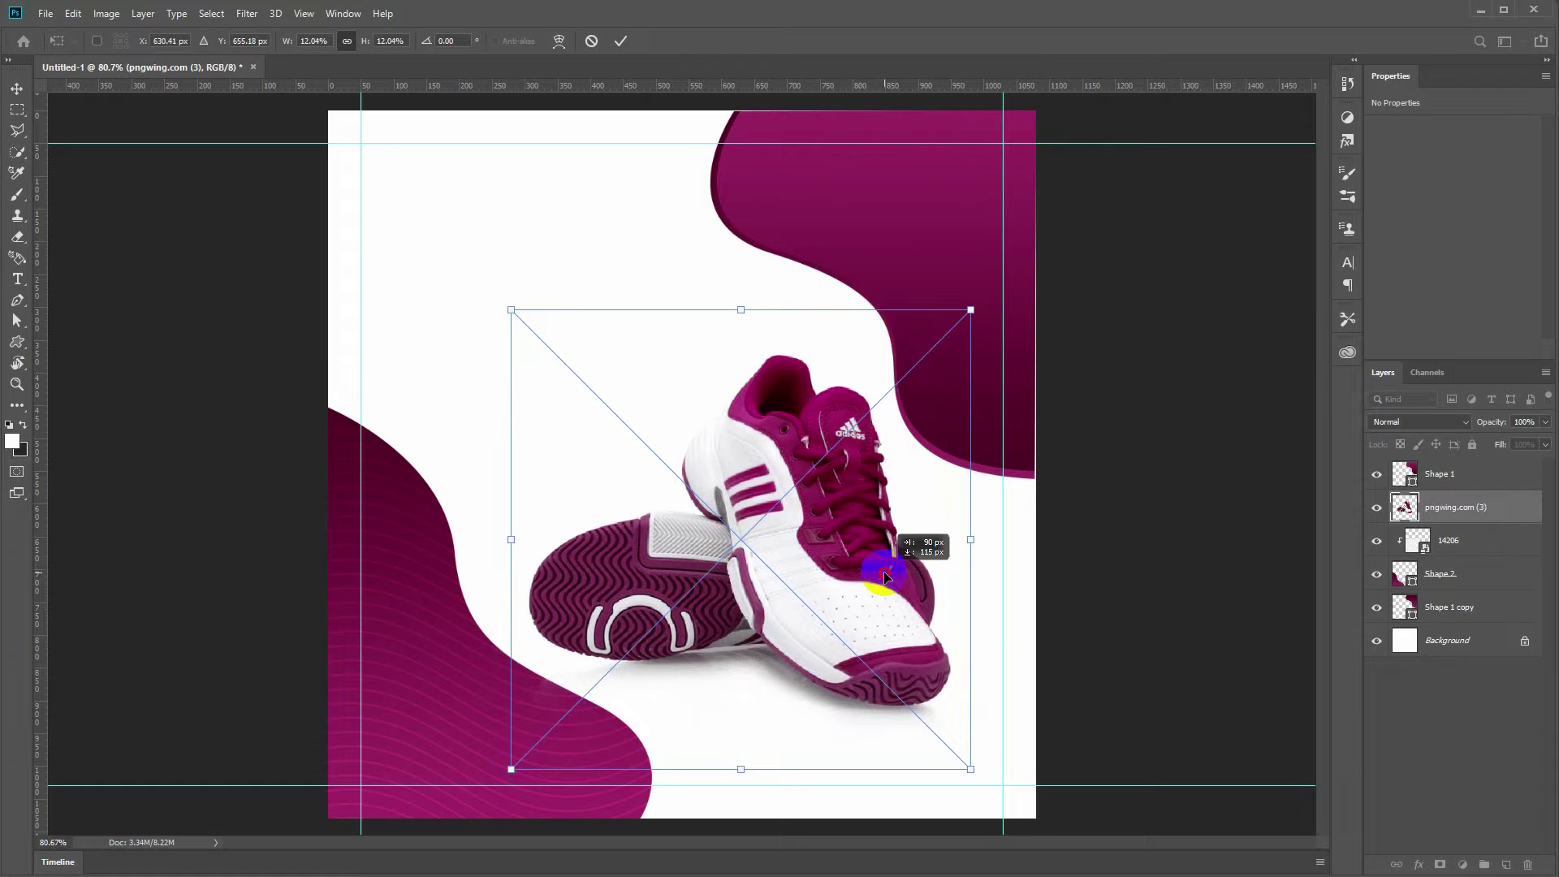
key(Return)
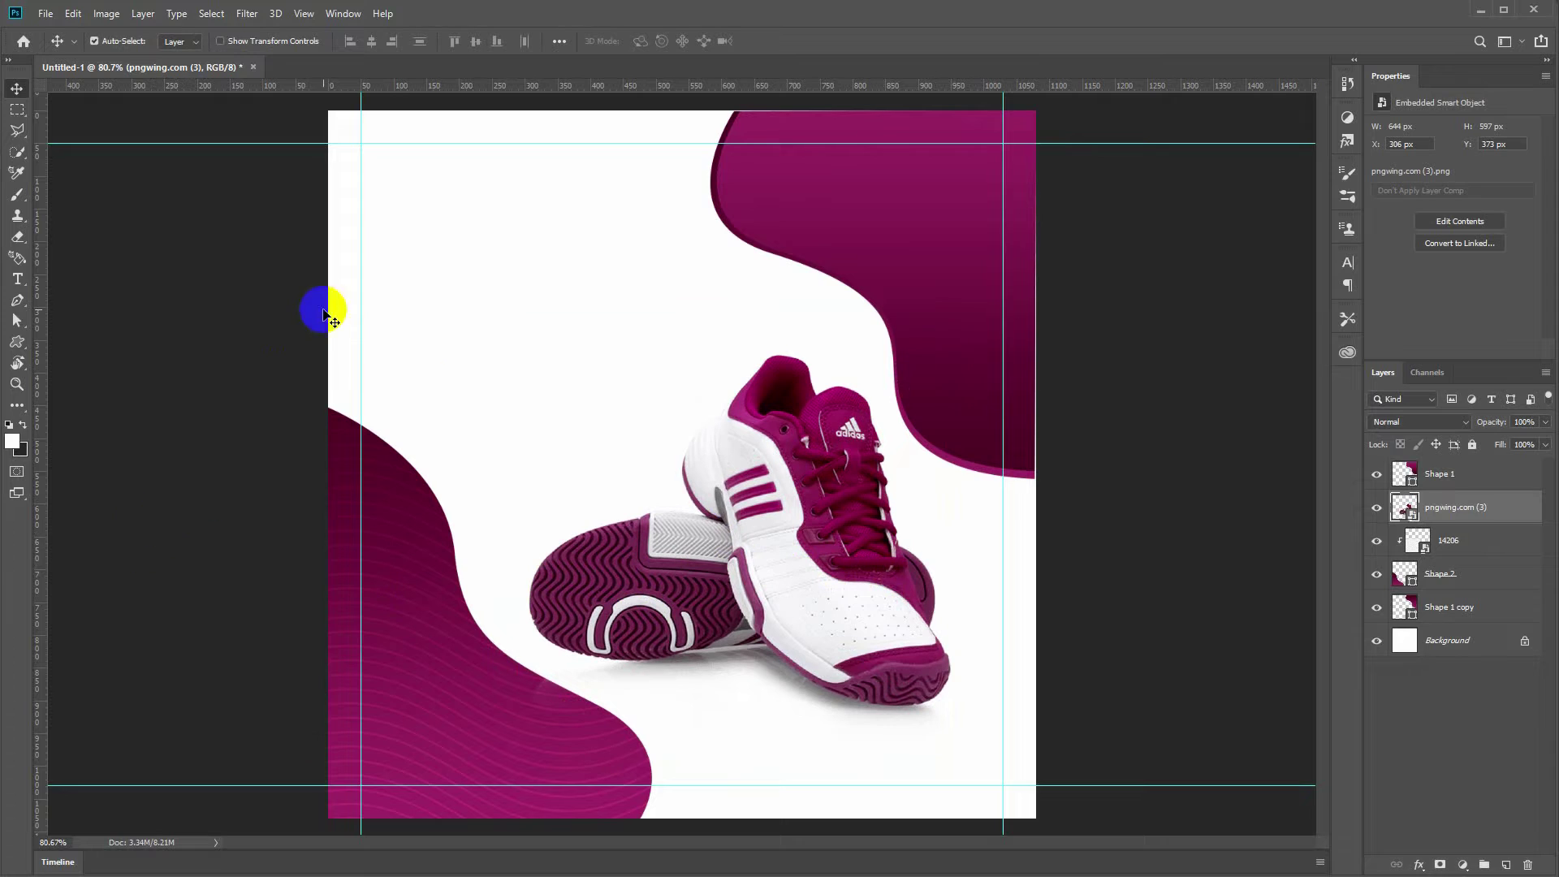
Step: Put the pngwing.com (3) shoe layer in a new group named Image
click(1450, 540)
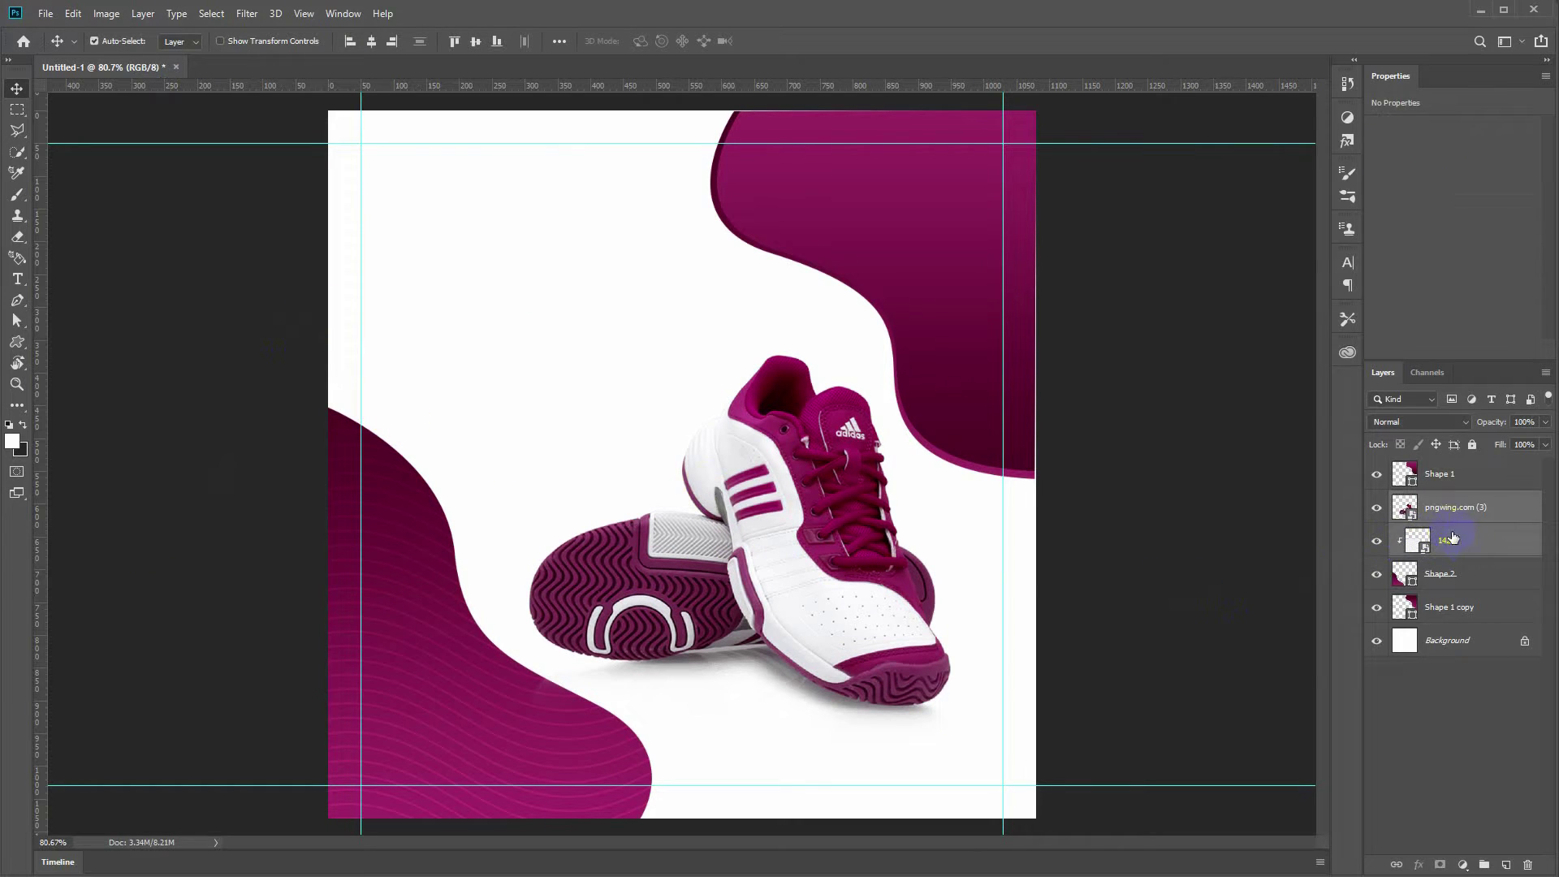
click(1444, 511)
key(ctrl+g)
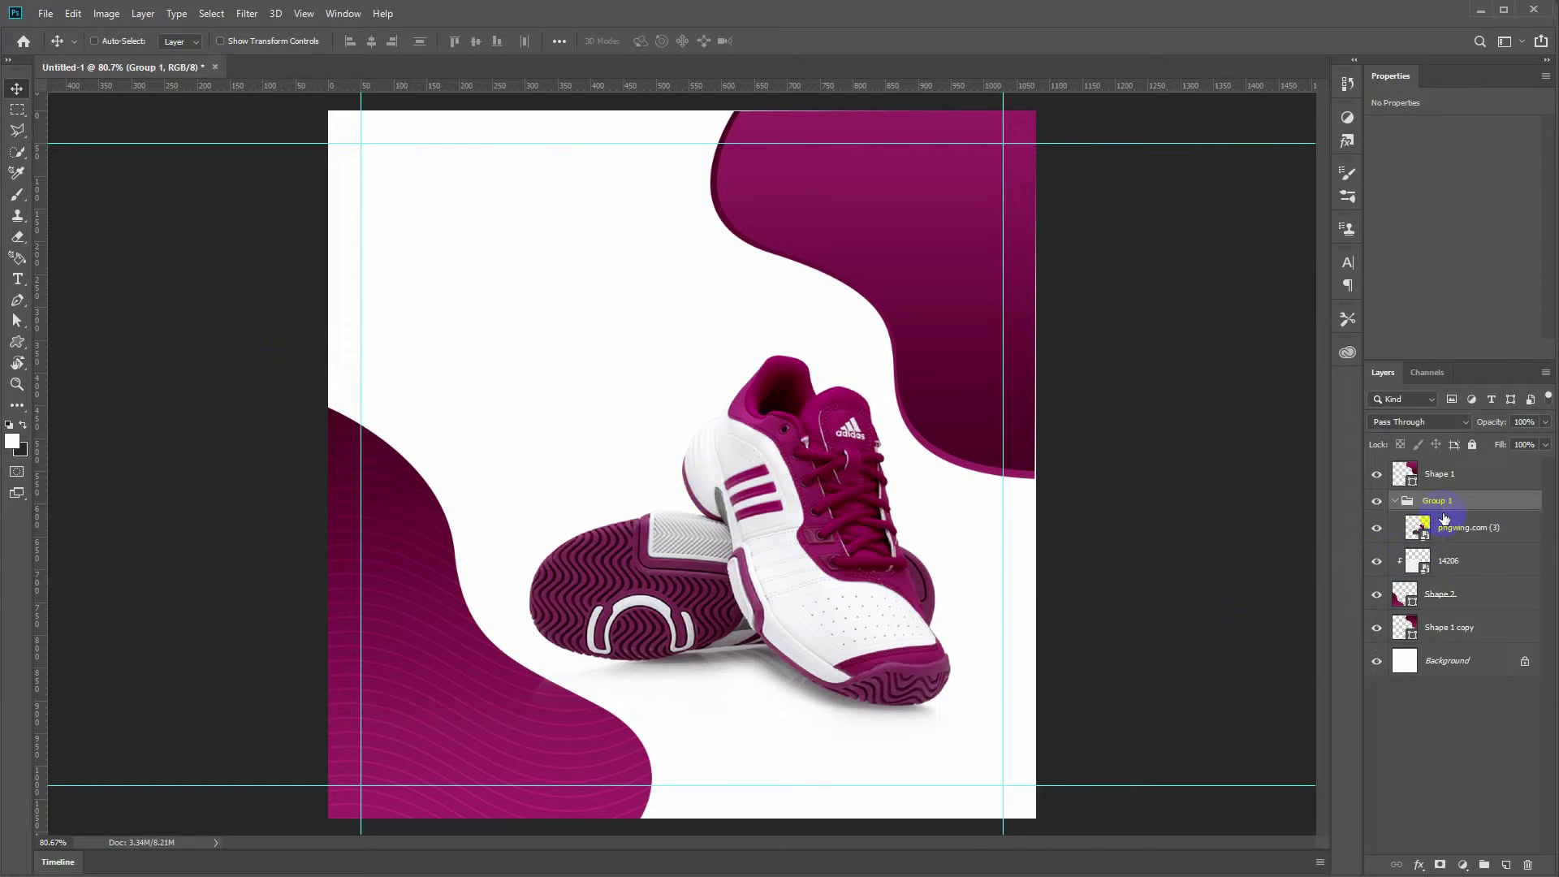
double_click(1436, 500)
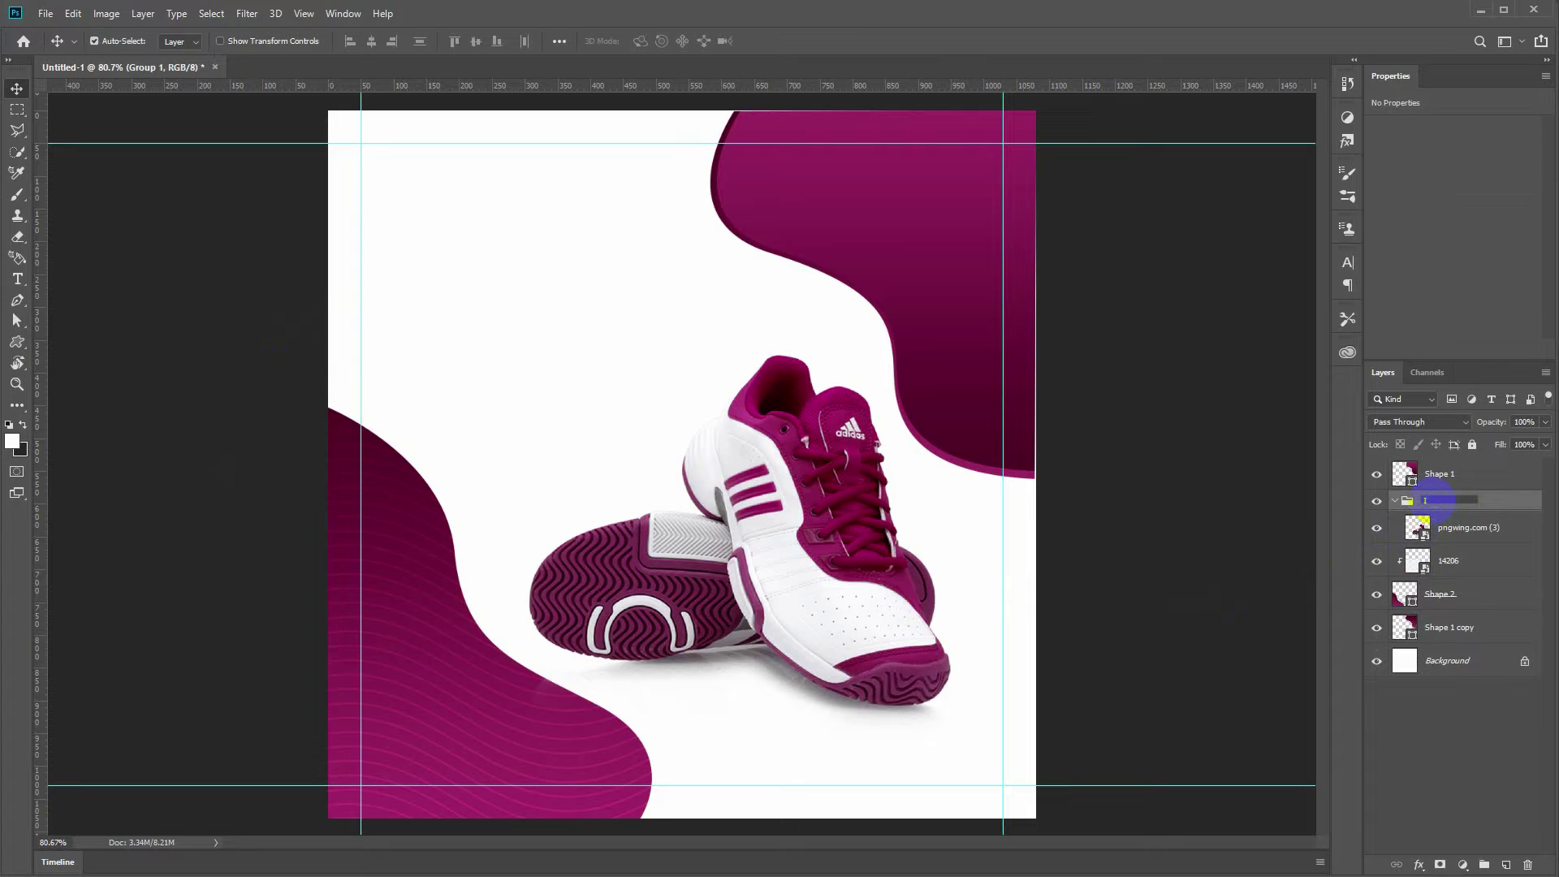
text(Image)
key(Return)
Step: Collapse the Image group and group the Shape 1, 14206, Shape 2 and Shape 1 copy layers together
mouse_move(1447, 477)
mouse_down()
mouse_move(1450, 518)
mouse_move(1454, 464)
mouse_up()
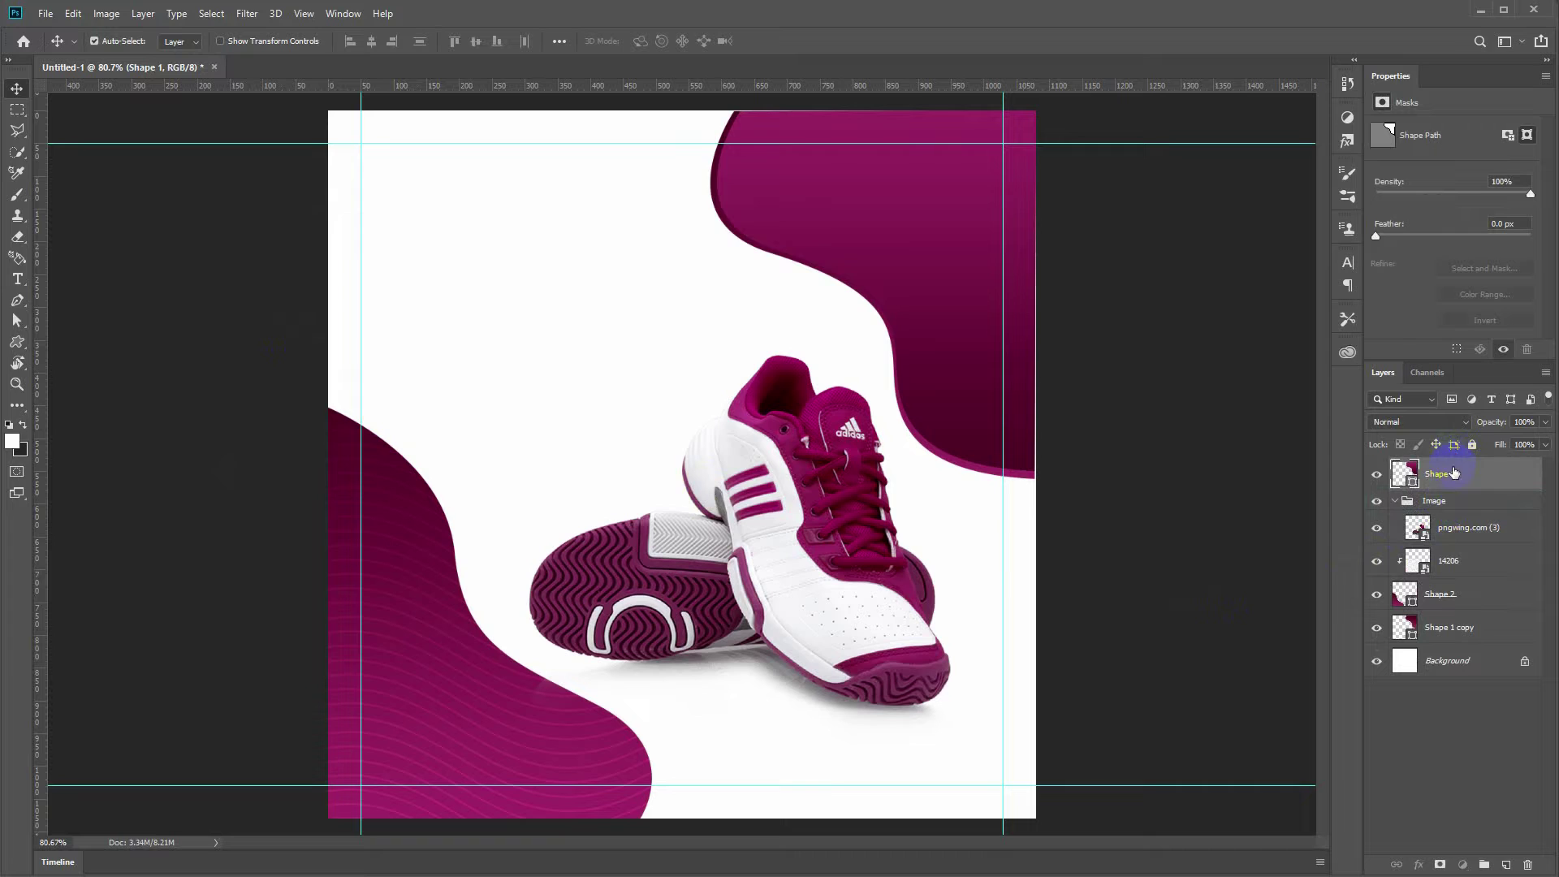
click(1393, 500)
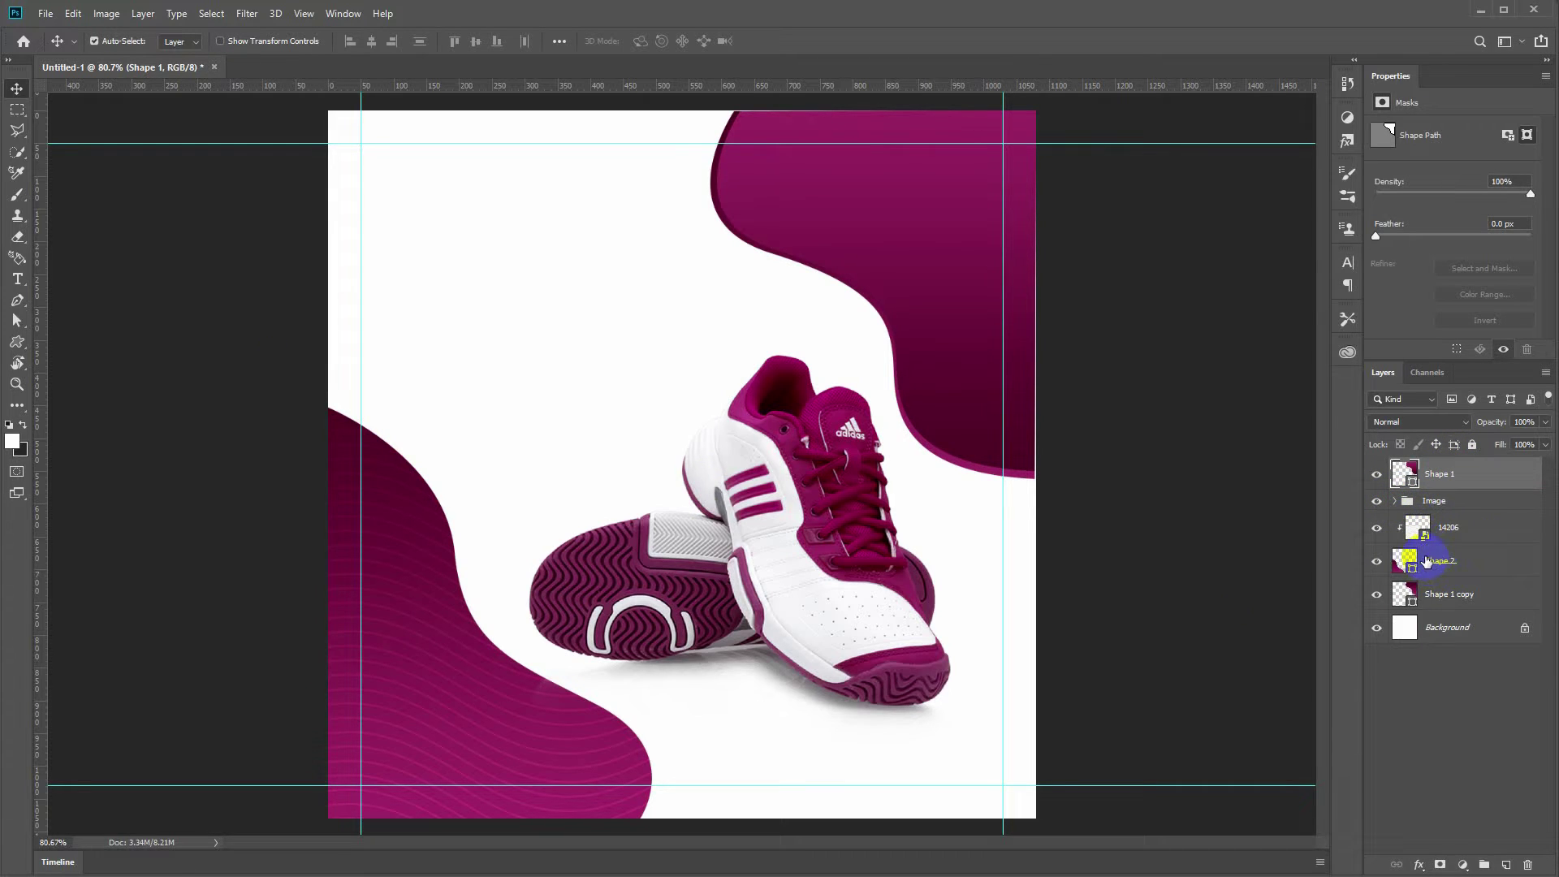
ctrl+click(1467, 537)
ctrl+click(1465, 568)
ctrl+click(1456, 605)
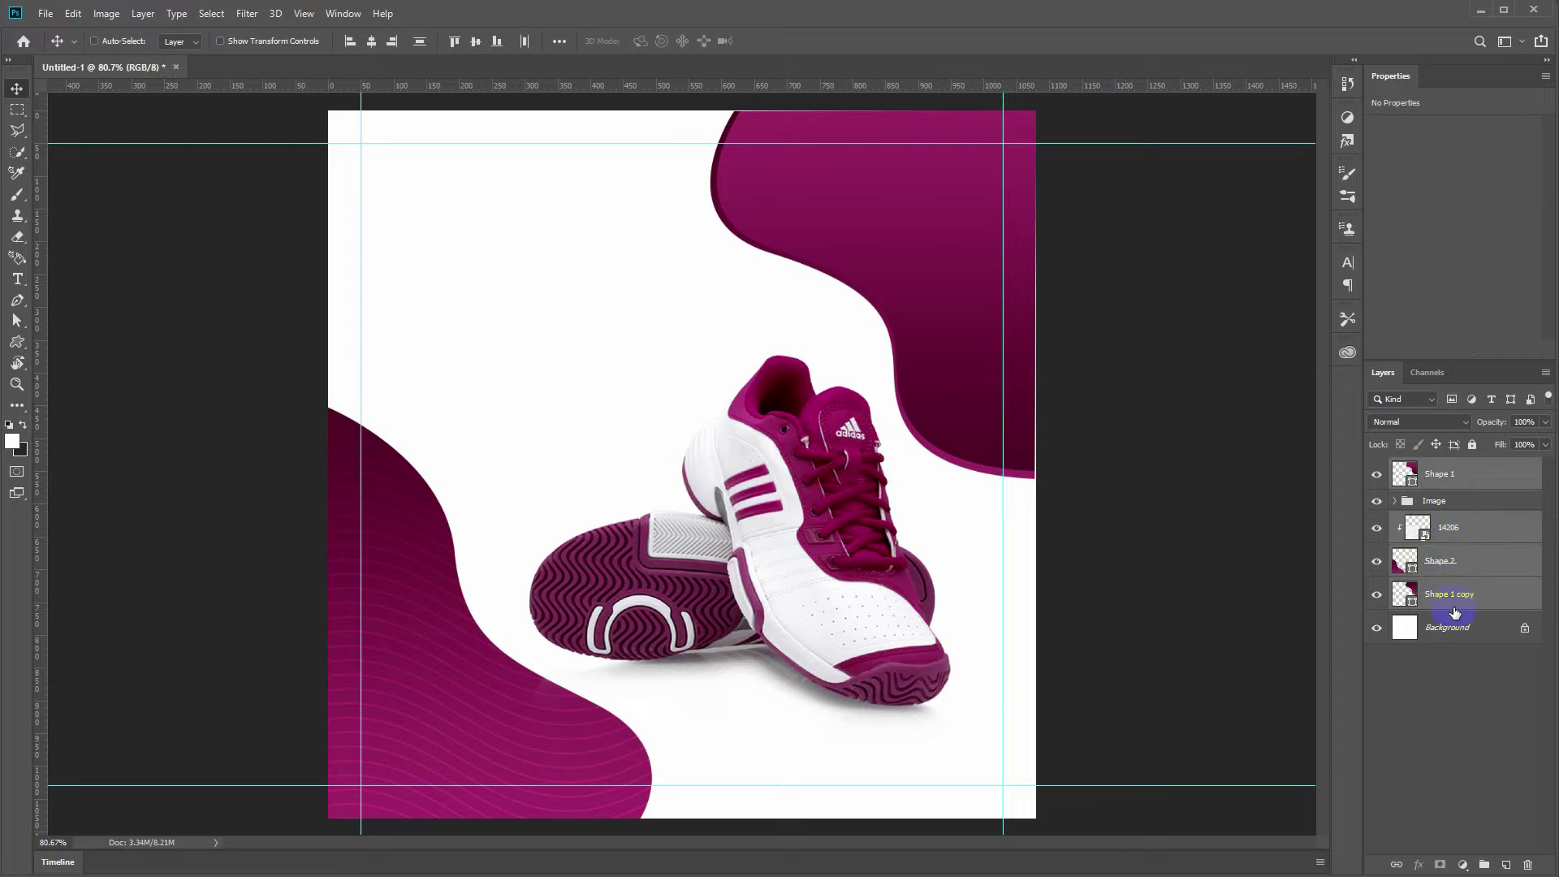
key(ctrl+g)
Step: Unlock the white background layer, move it into the shapes' group and name that group Background
double_click(1439, 467)
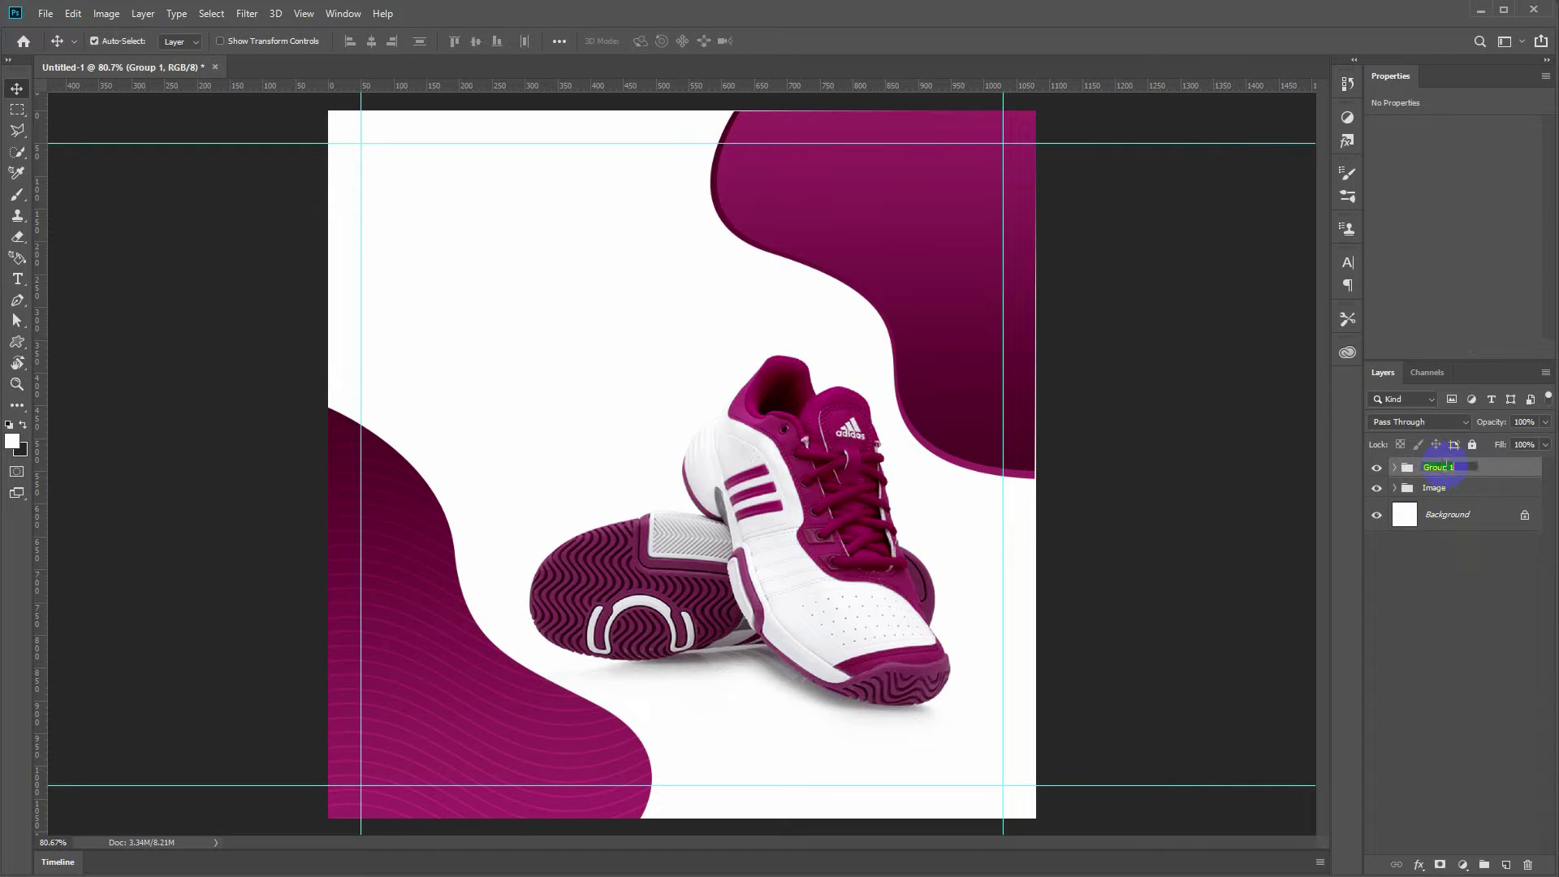
click(1524, 516)
drag(1436, 522, 1437, 471)
double_click(1437, 468)
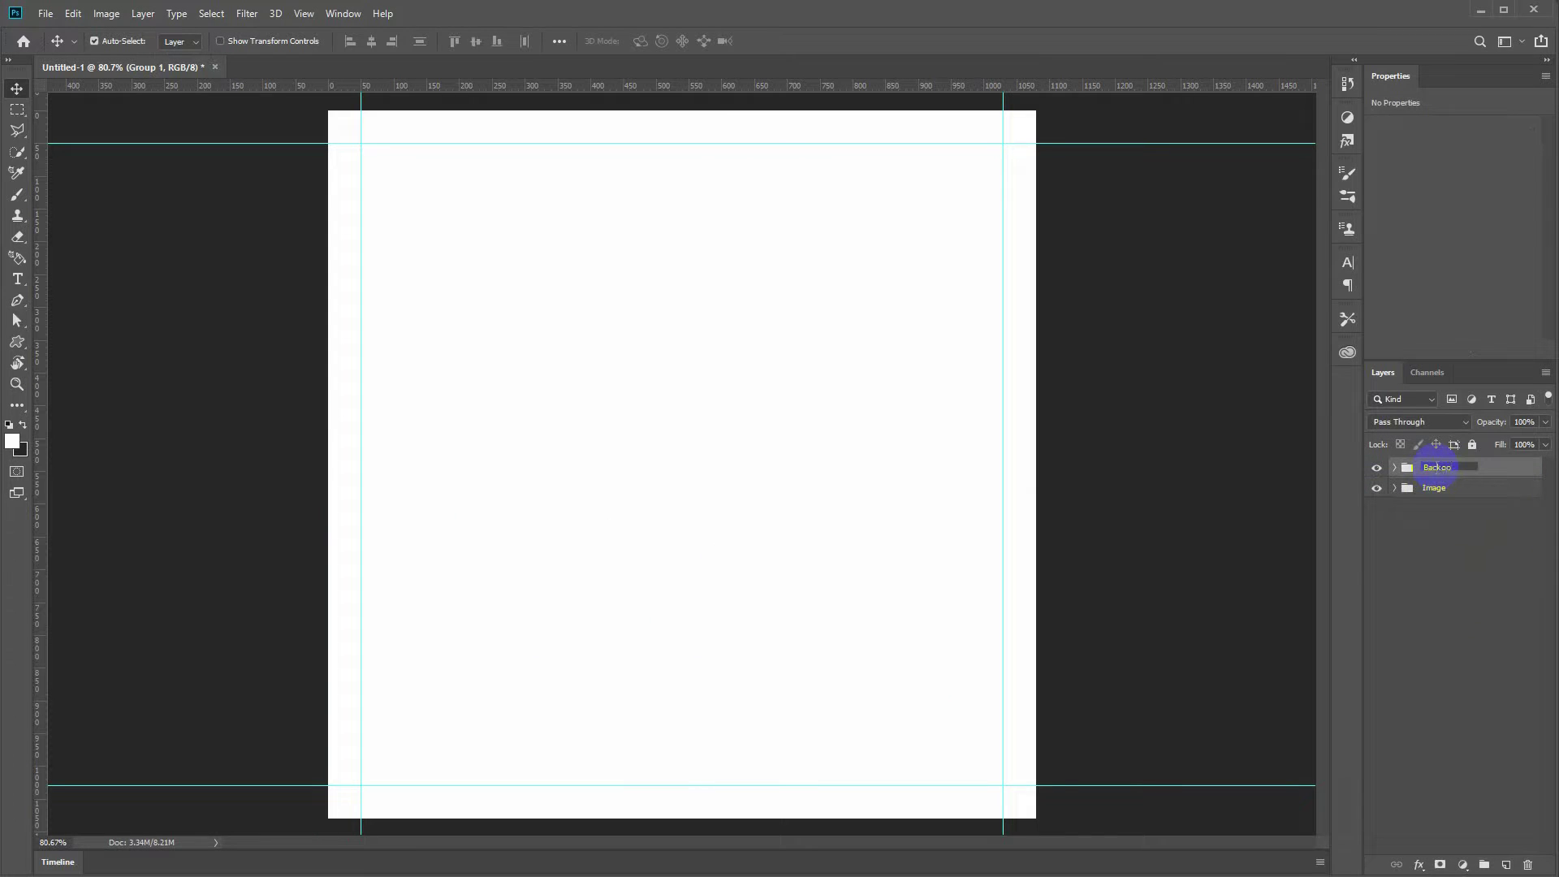
text(Background)
key(Return)
Step: Move the Background group below the Image group, and place the white Layer 0 beneath all the shape layers
drag(1438, 469, 1436, 498)
click(1395, 488)
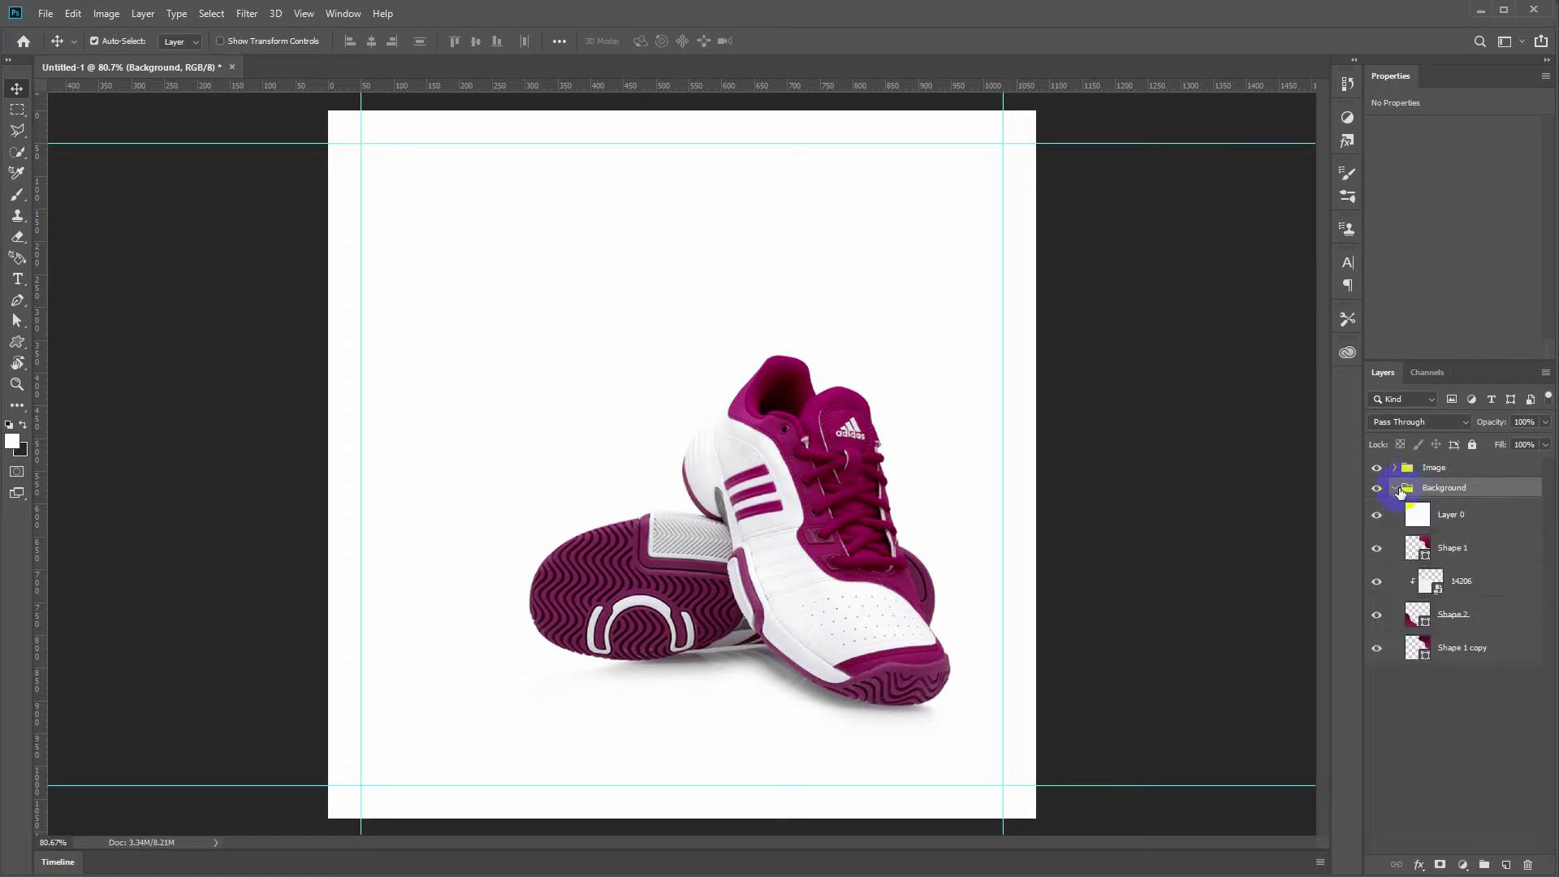
click(1466, 650)
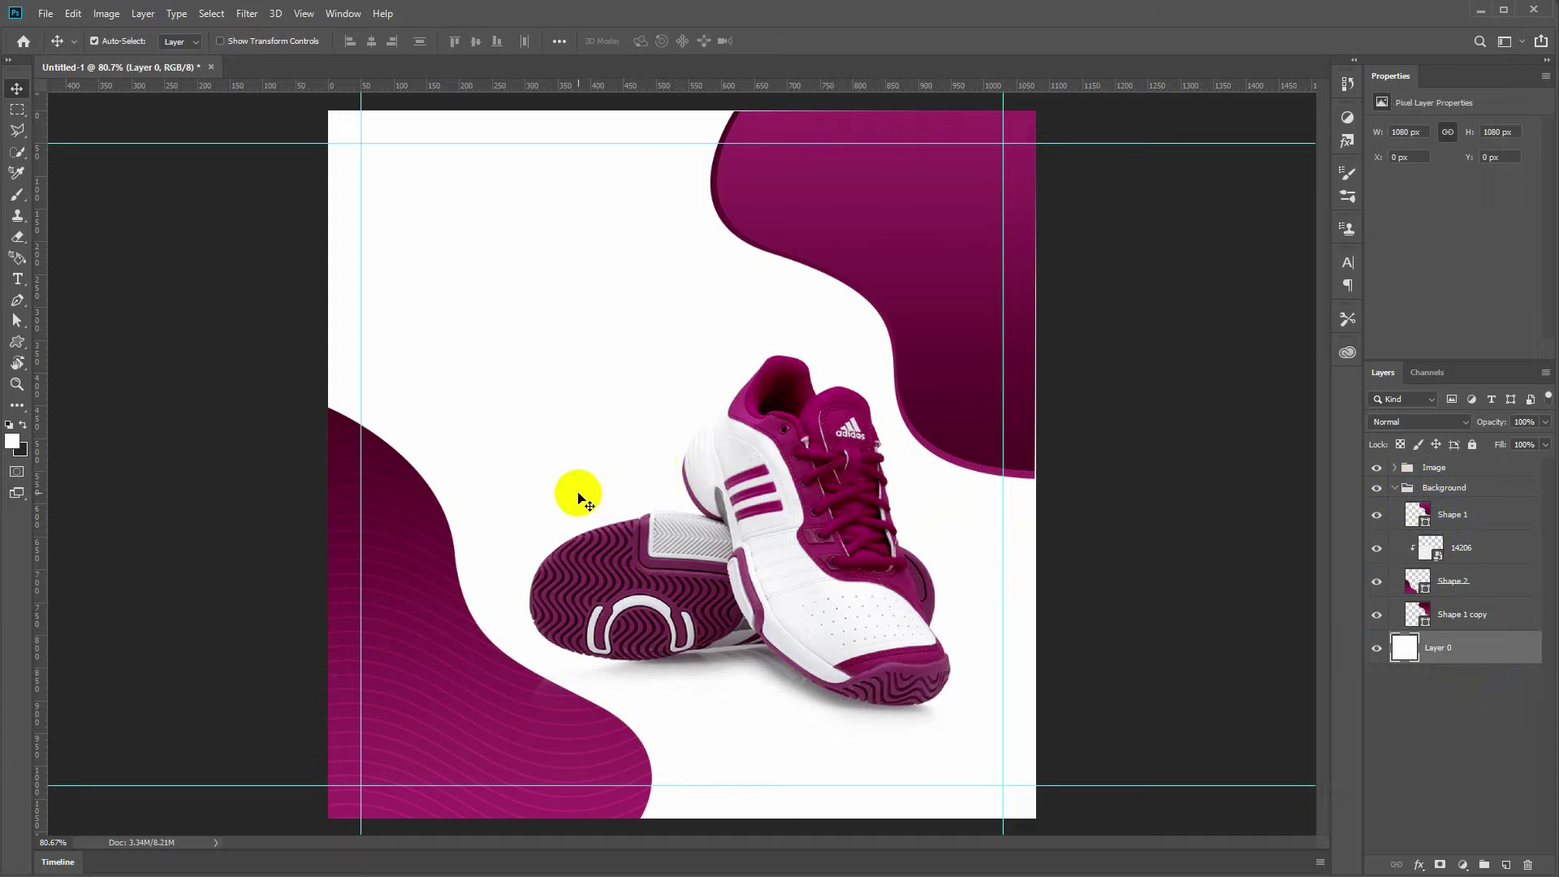
Step: Move Shape 2's middle curve anchor up and inward, and lengthen the lower anchor's inner direction handle to deepen the curve
key(a)
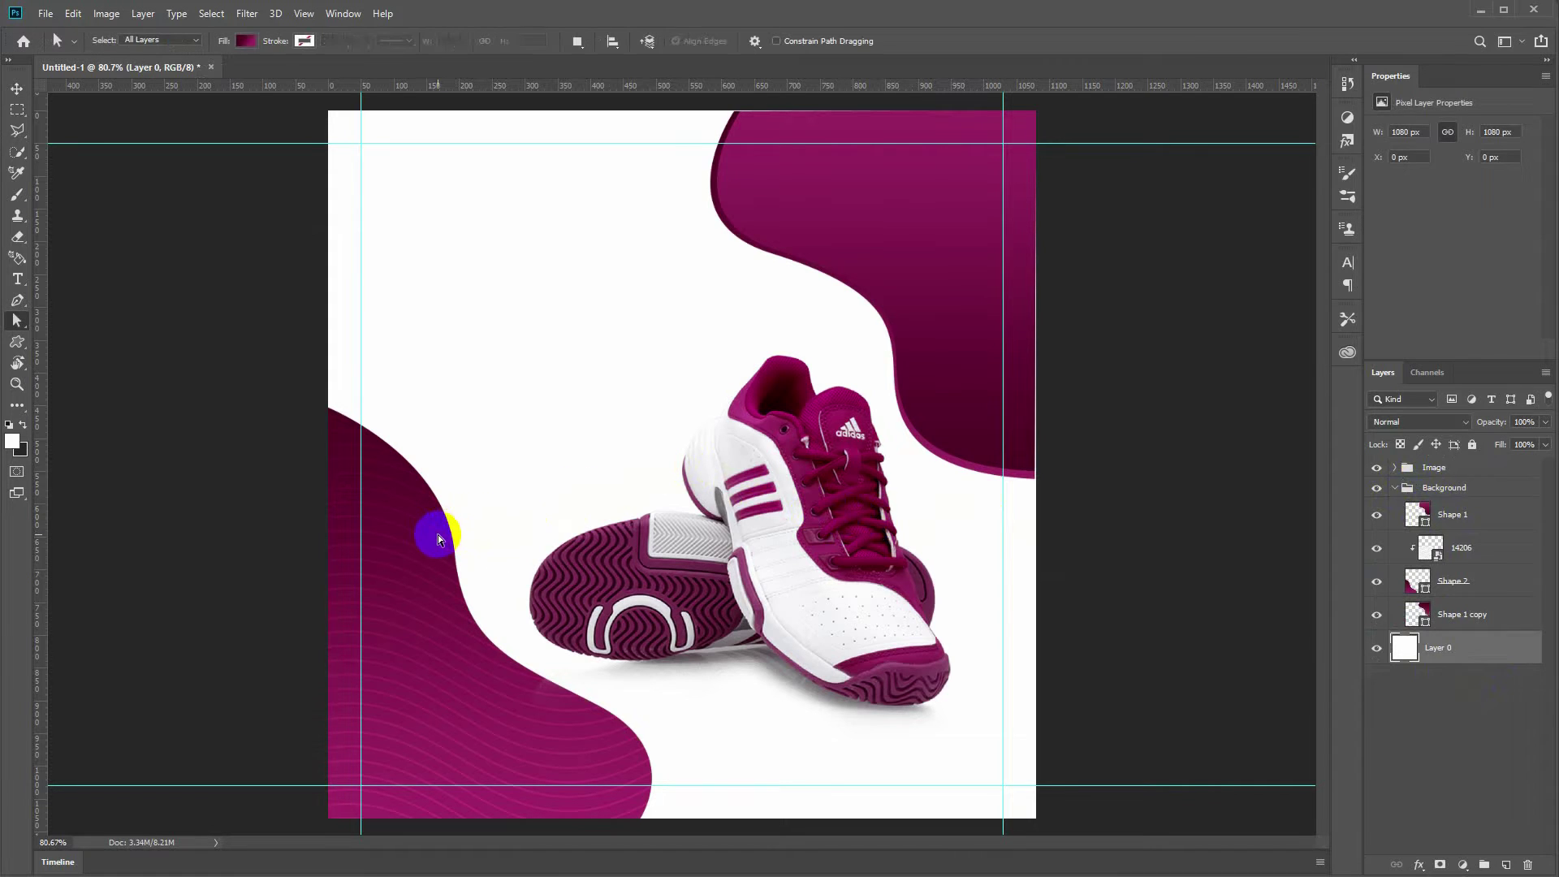
click(438, 536)
mouse_move(455, 554)
mouse_down()
mouse_move(431, 560)
mouse_move(433, 540)
mouse_up()
click(601, 709)
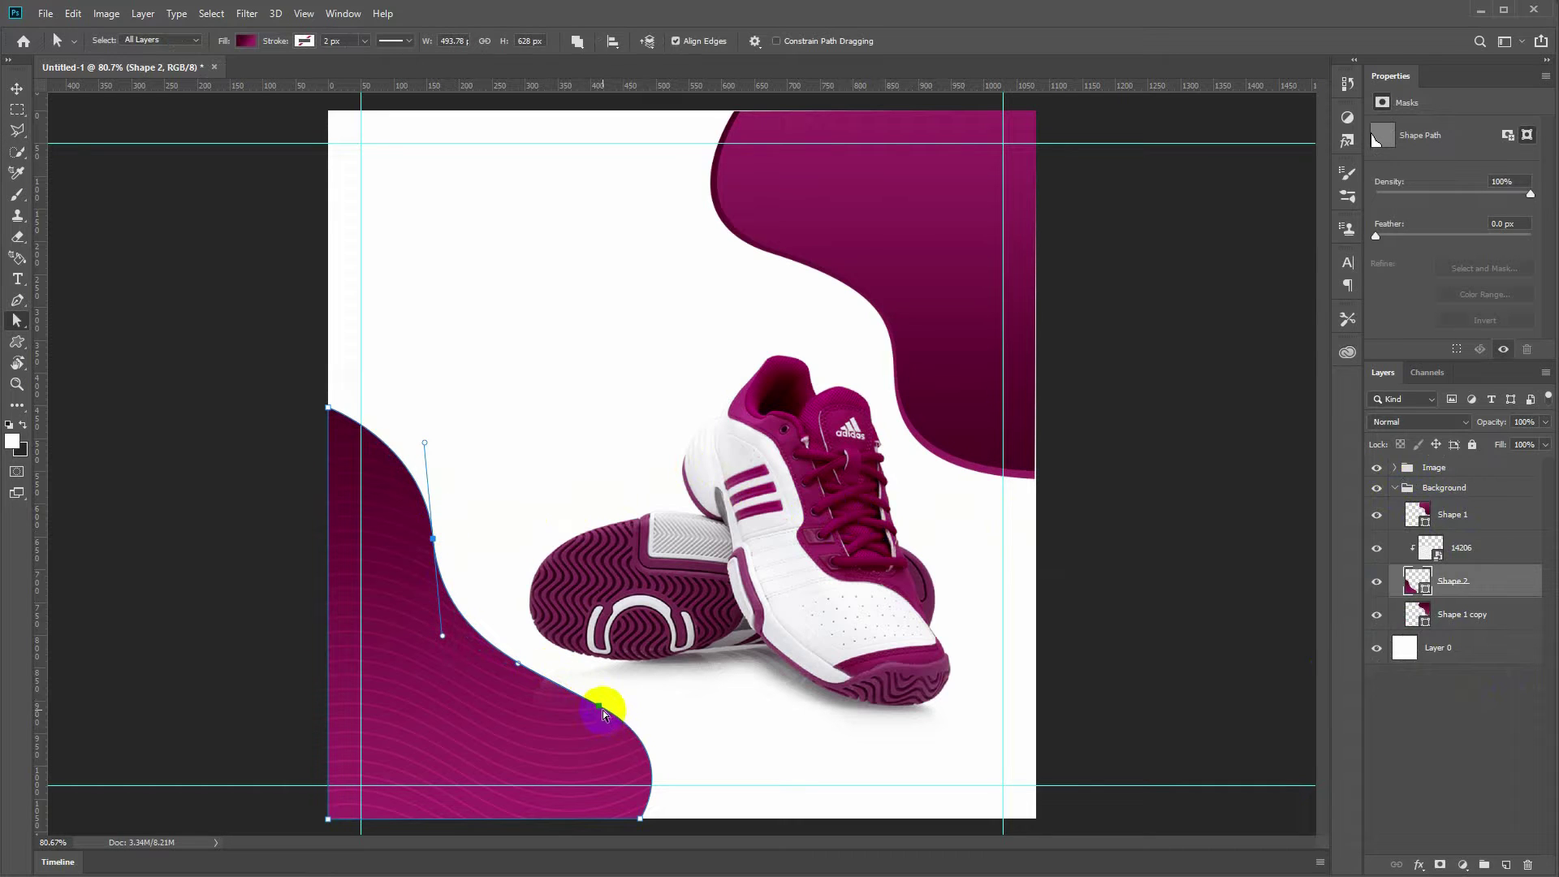
drag(601, 708, 480, 676)
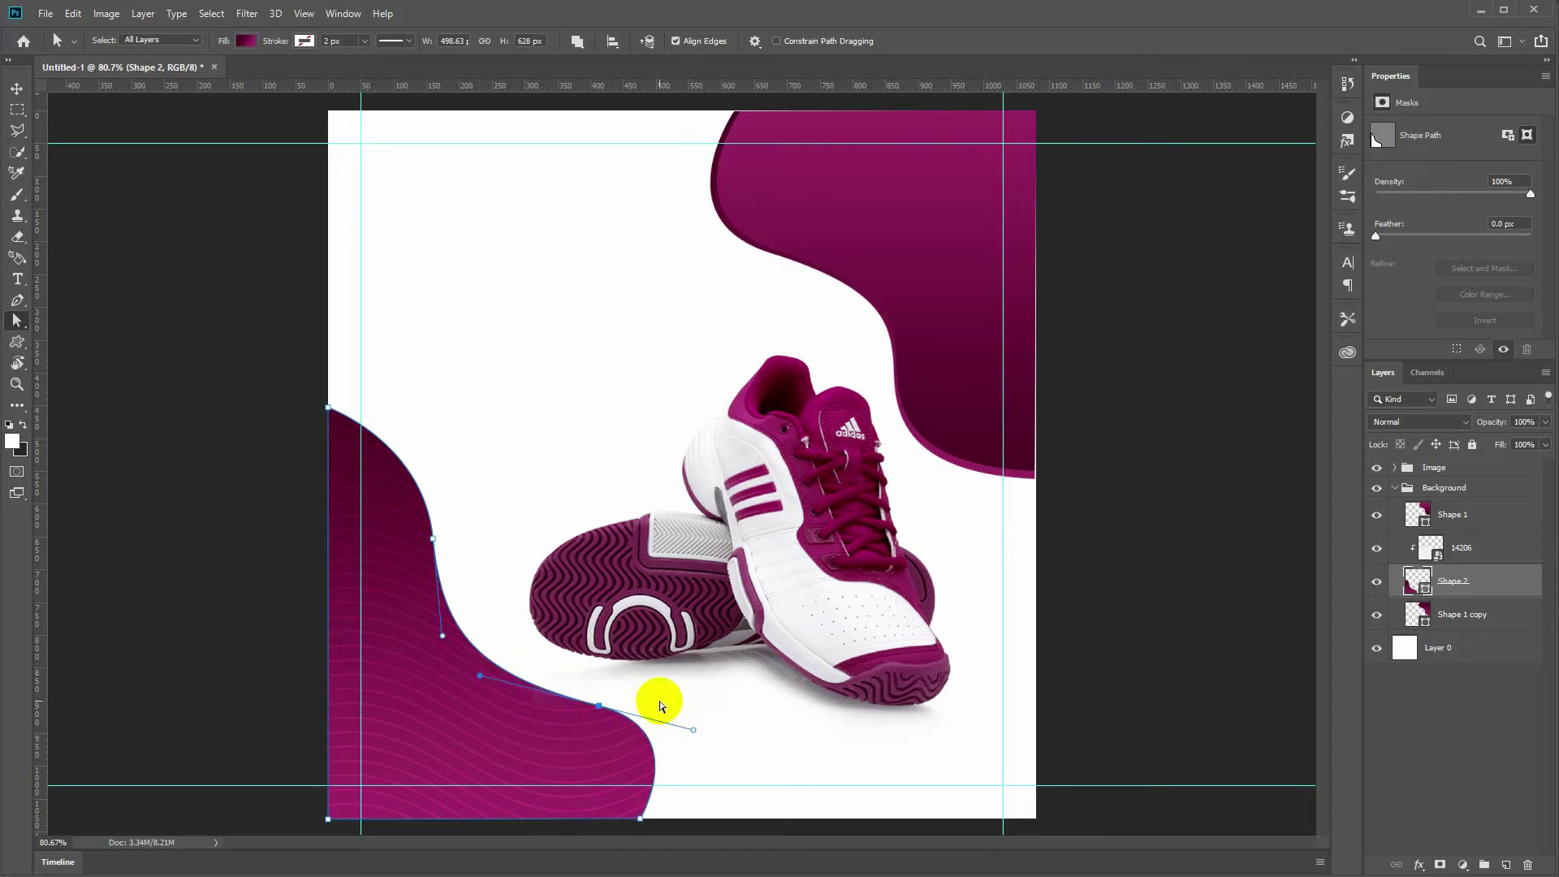
click(530, 483)
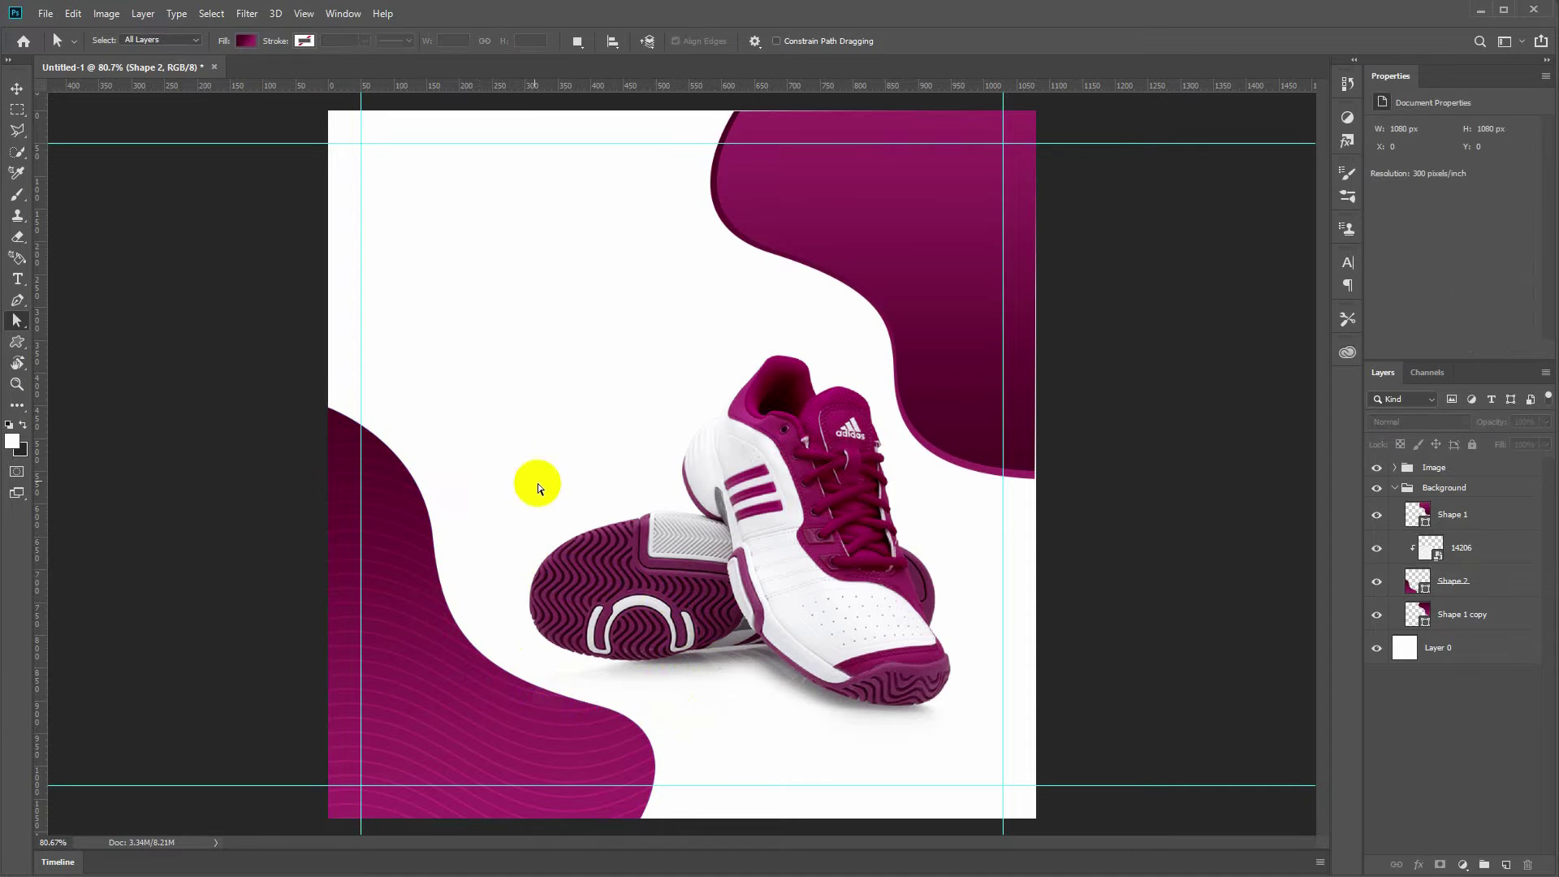
Step: Shift Shape 2's anchor on the canvas bottom edge slightly to the right, widening the shape to about 506 px
key(v)
click(751, 580)
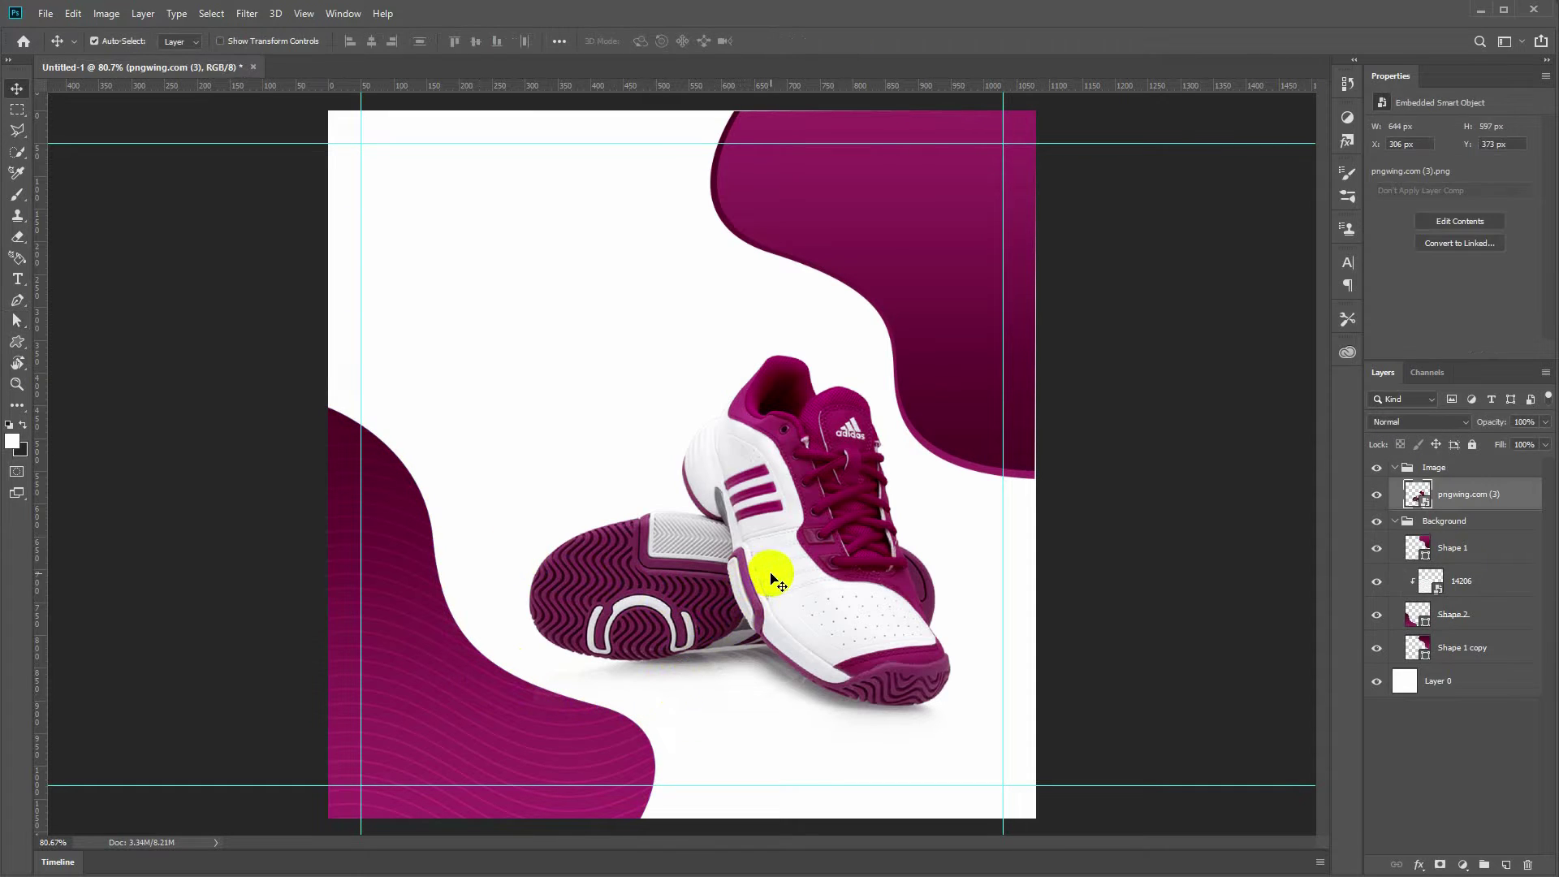
click(659, 764)
key(a)
click(643, 734)
click(641, 819)
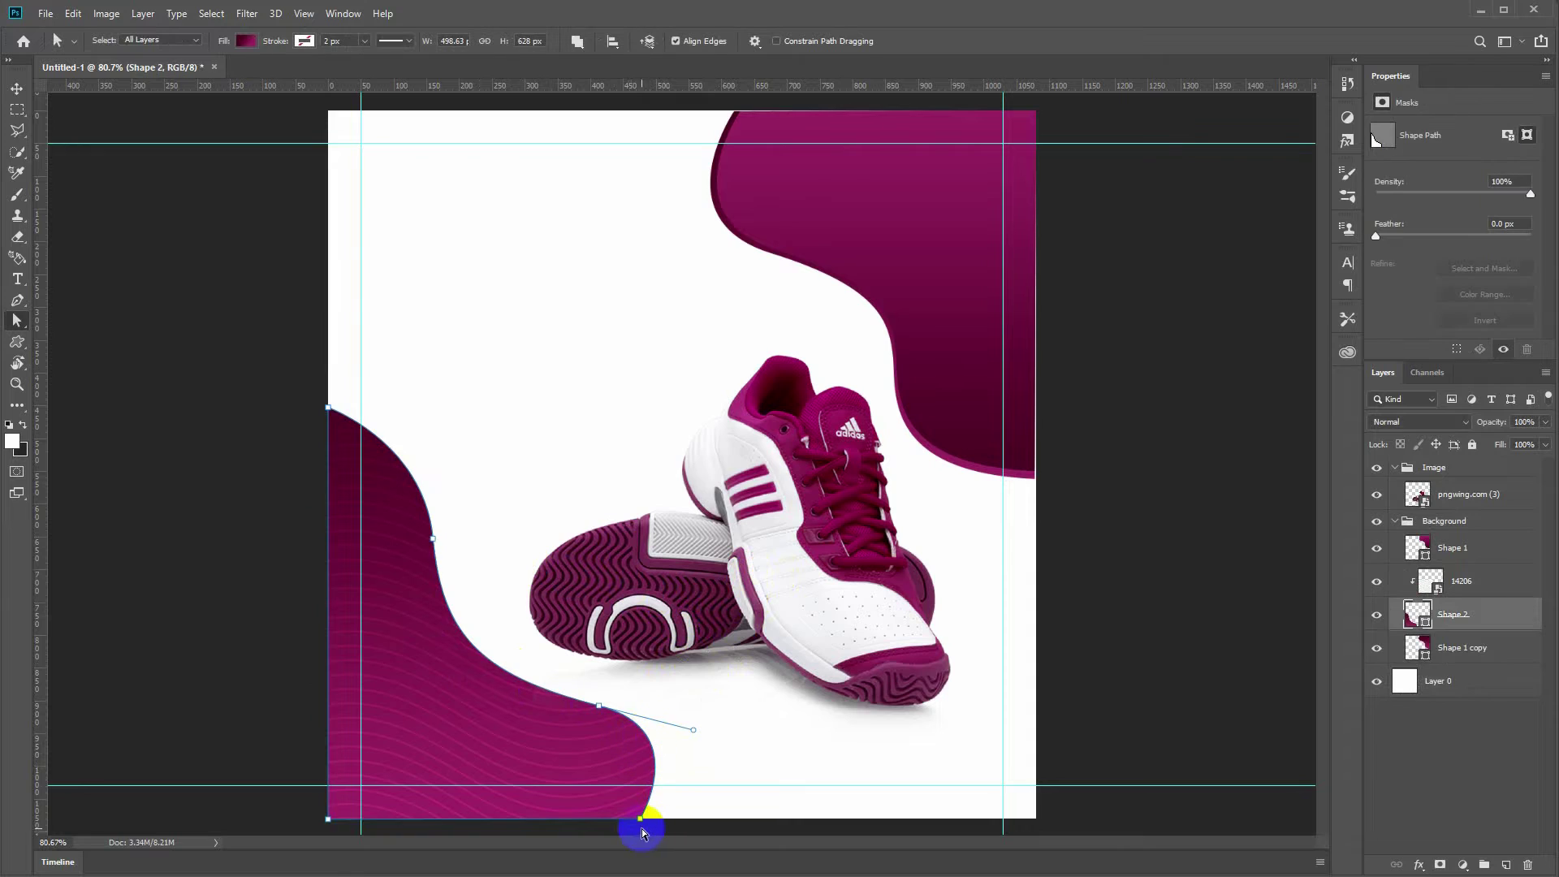
drag(644, 823, 652, 823)
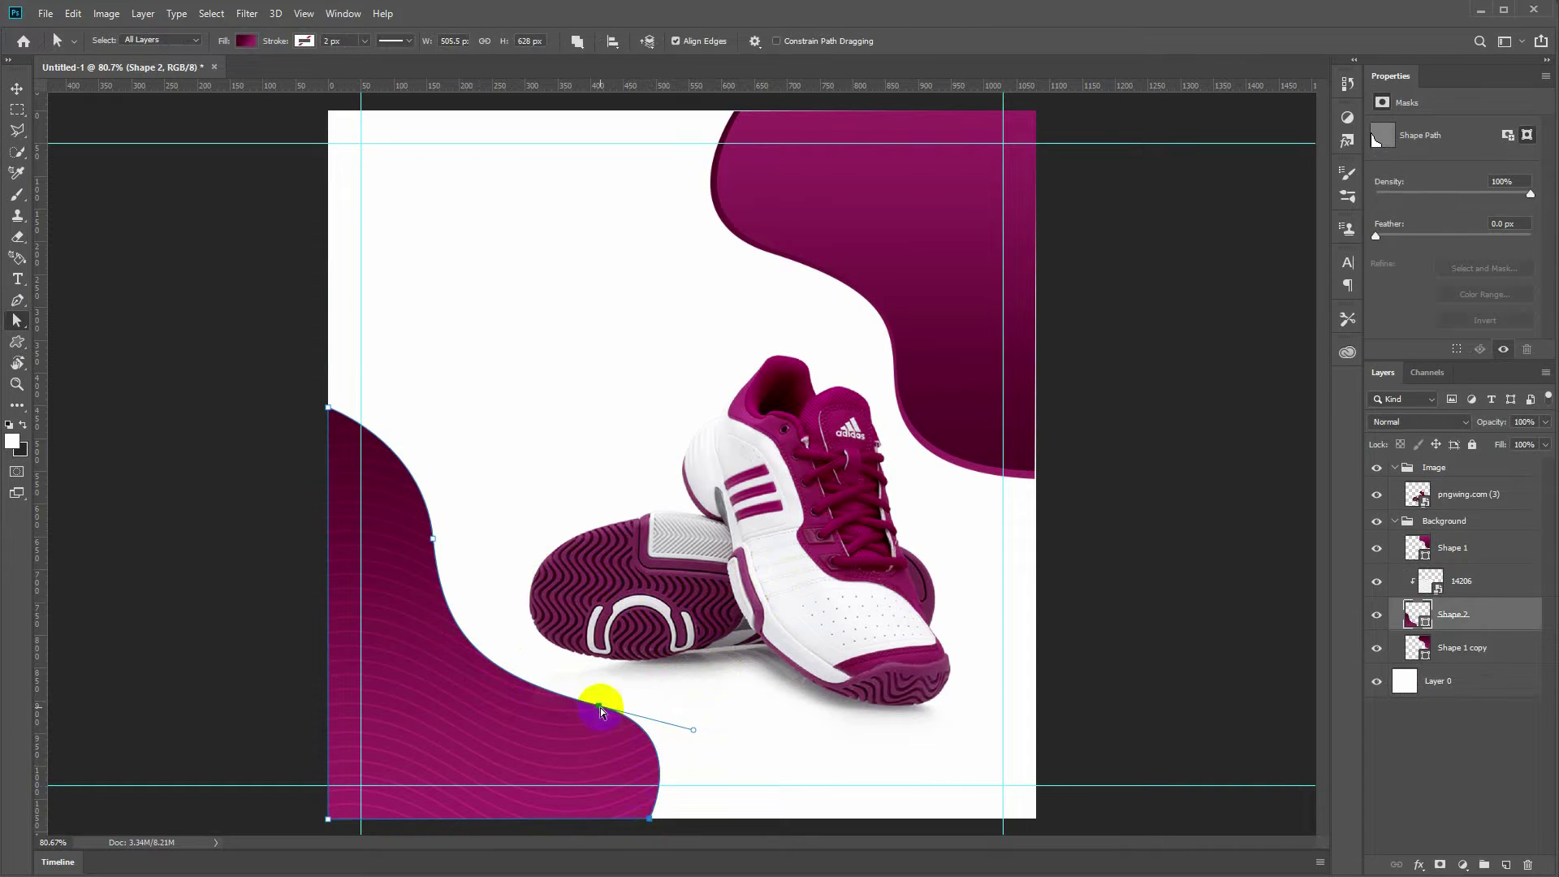
click(514, 446)
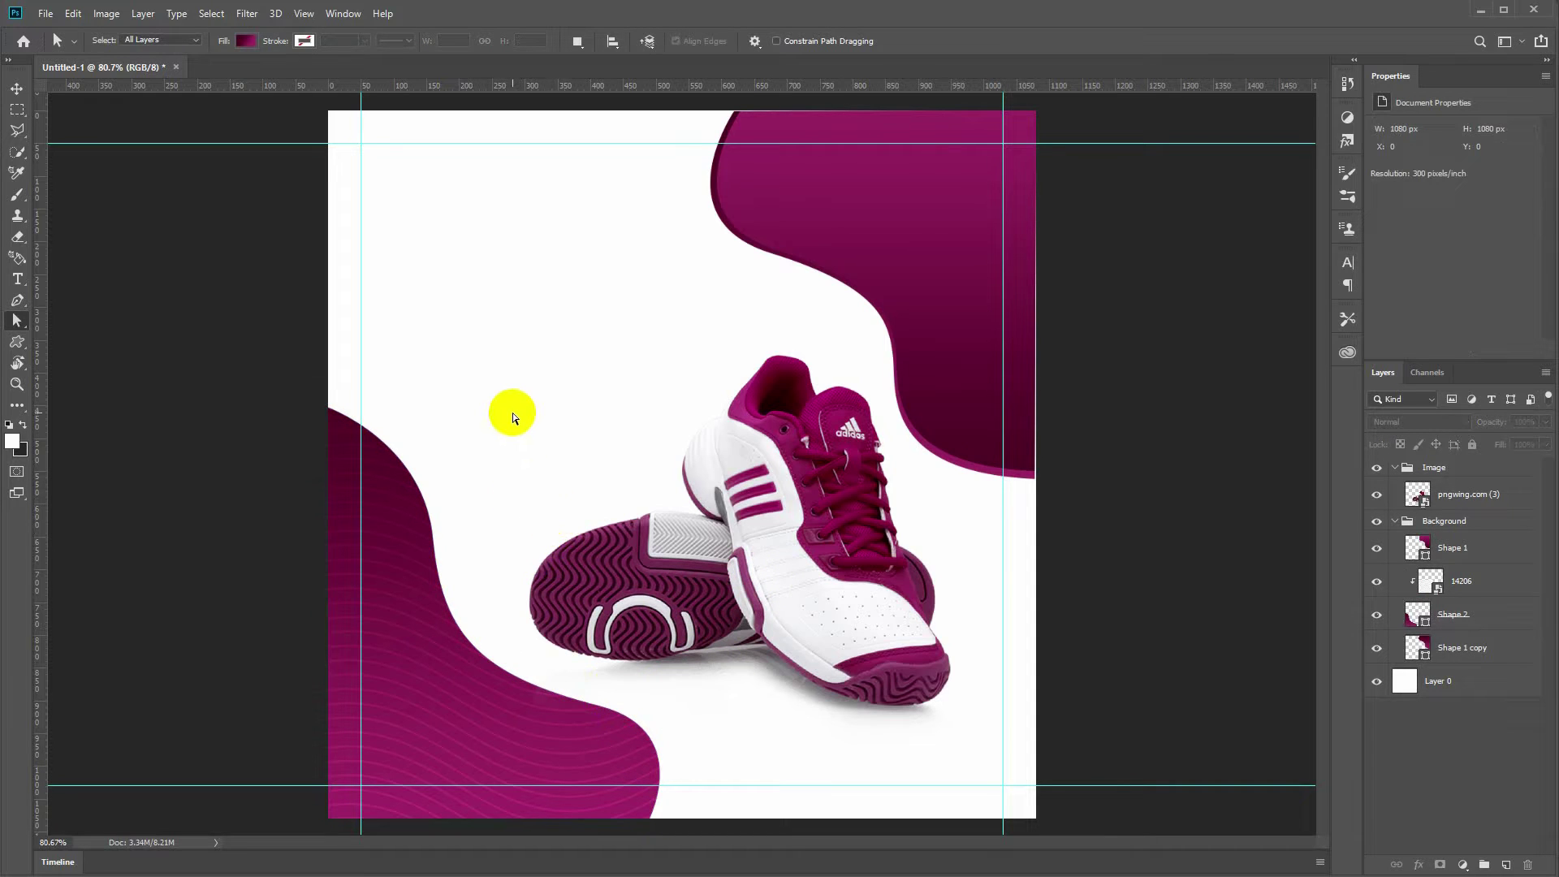
Step: Collapse the Image and Background layer groups and make the Background group the active layer
key(t)
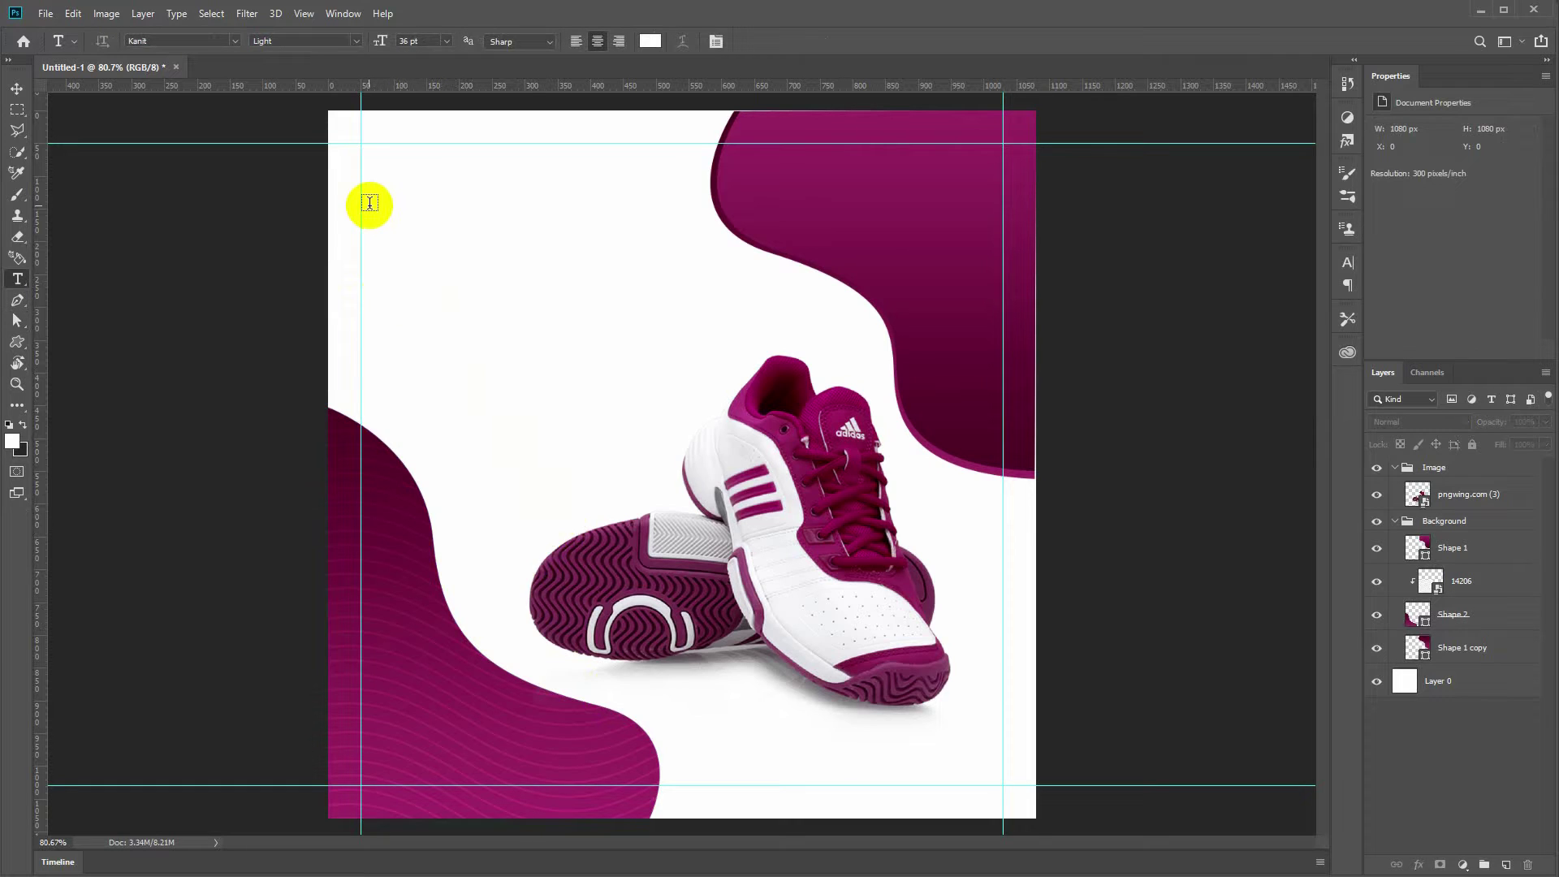
click(1396, 469)
click(1397, 489)
drag(1408, 520, 1472, 638)
click(1397, 488)
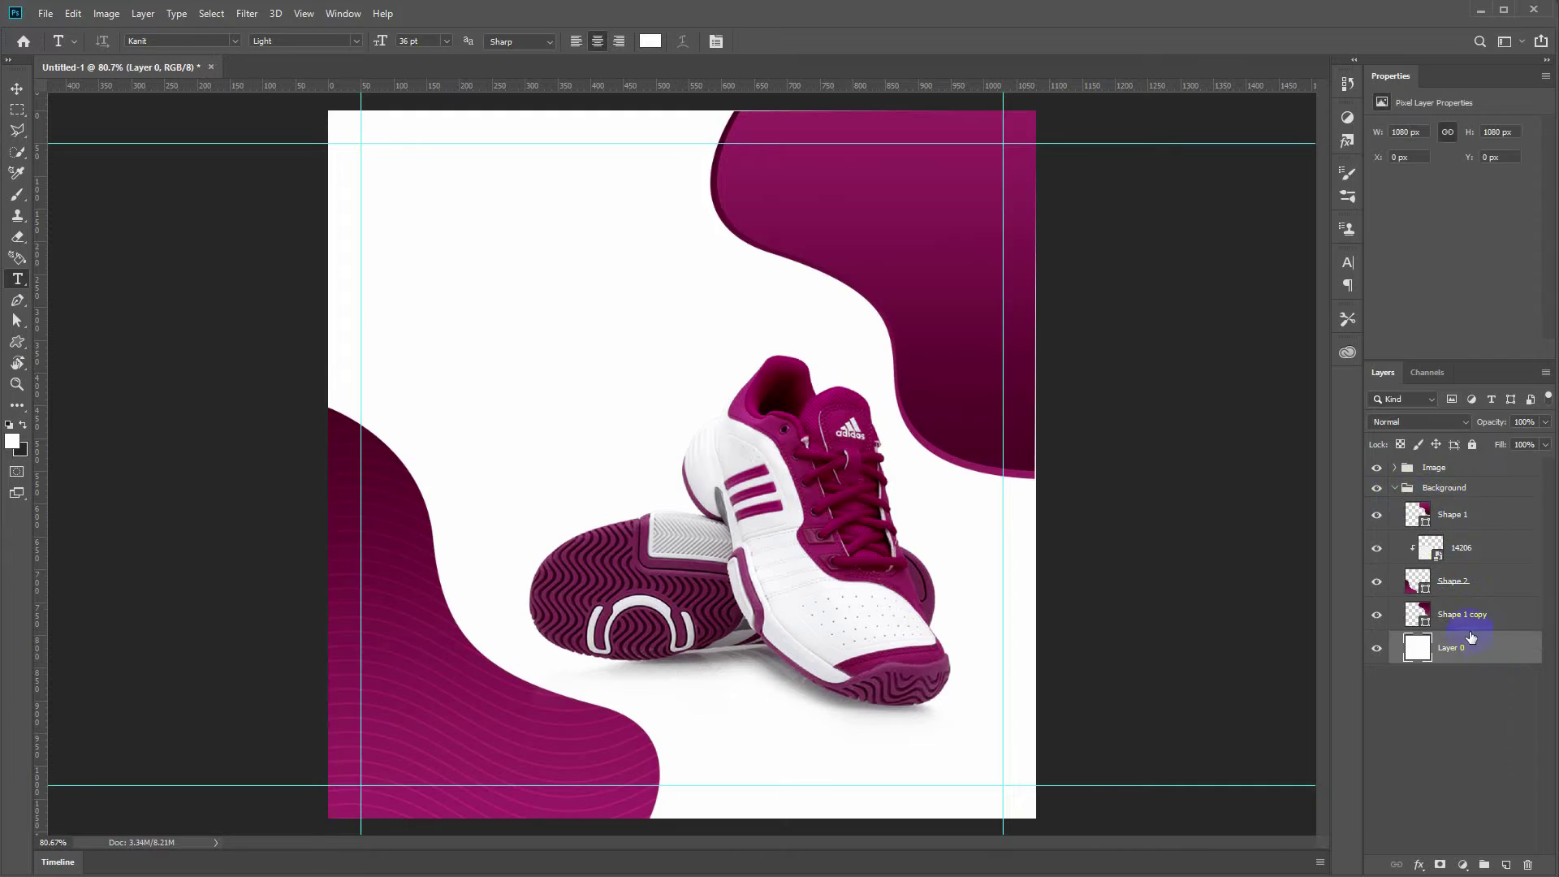
click(1397, 489)
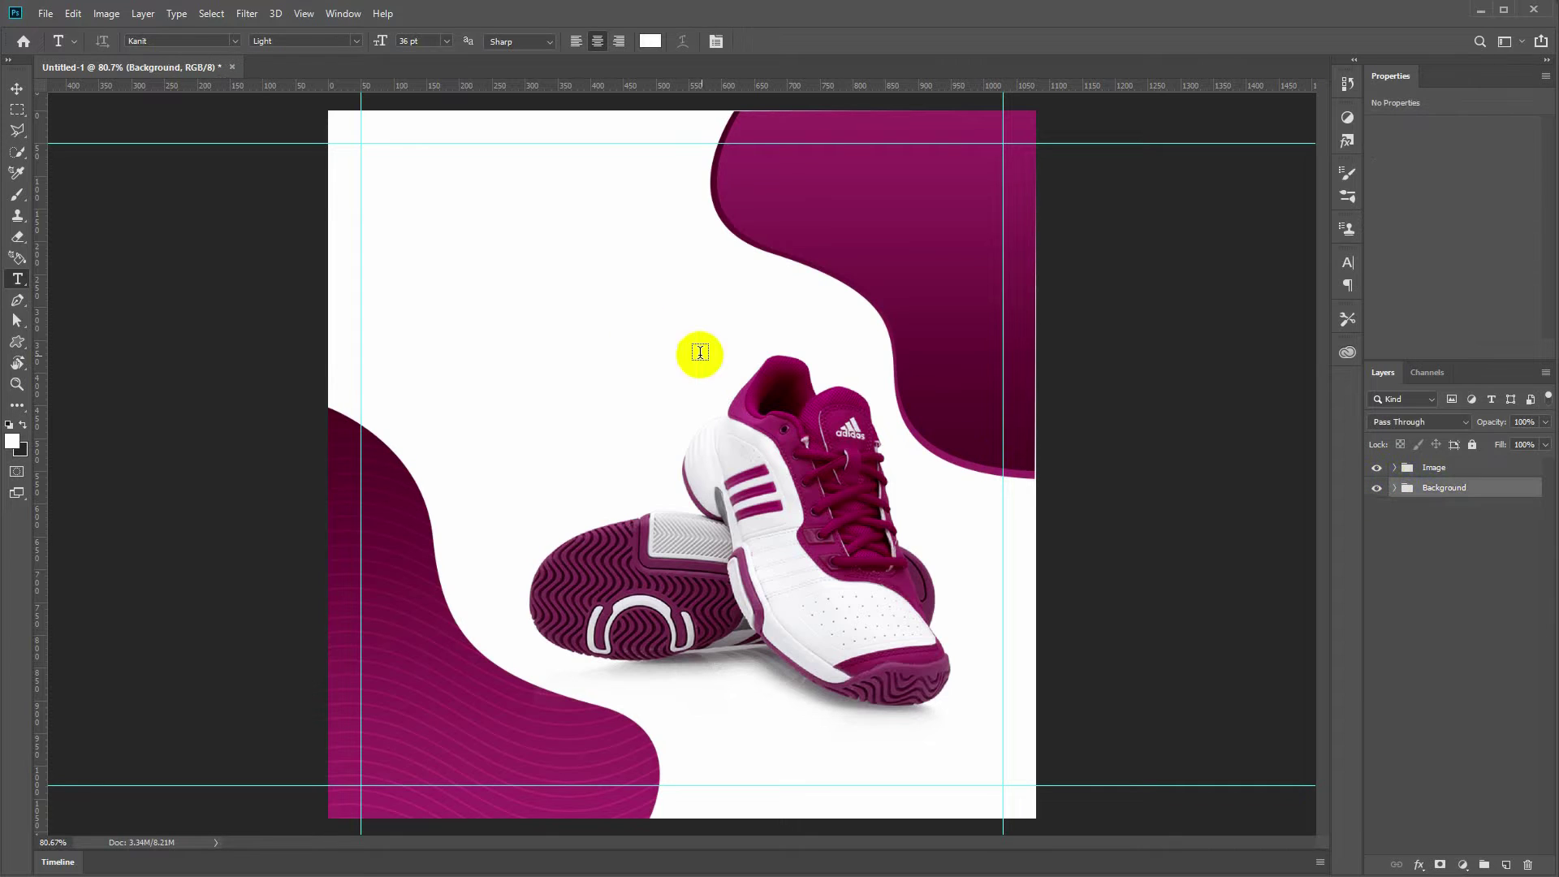
Step: Start a left-aligned text line on the left guide near the canvas top, coloured dark magenta #701240 sampled from the upper-right shape
click(361, 200)
click(574, 42)
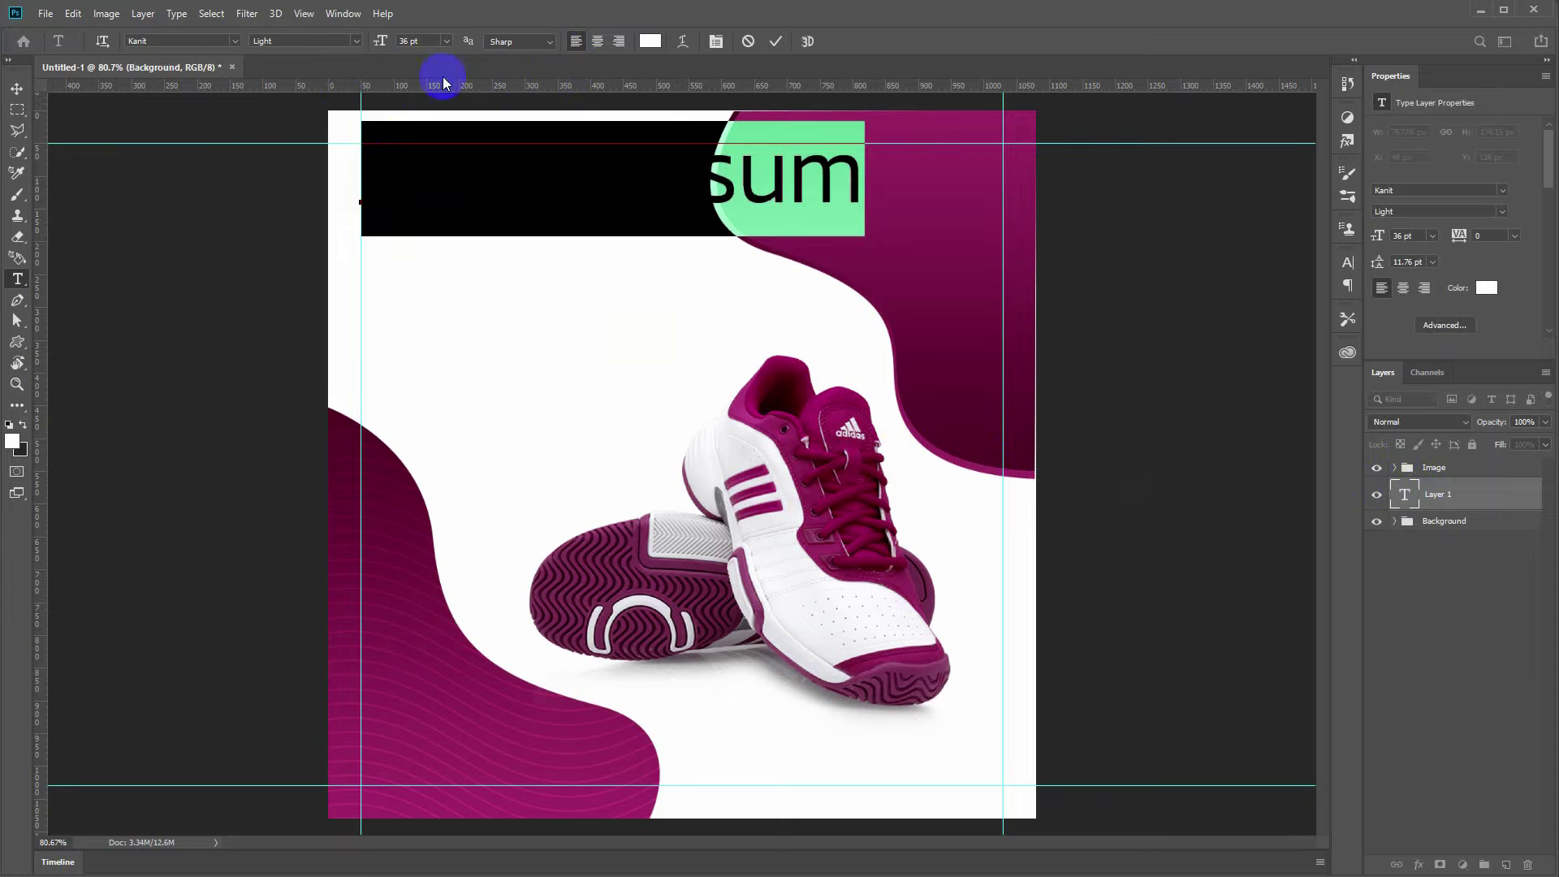
click(650, 41)
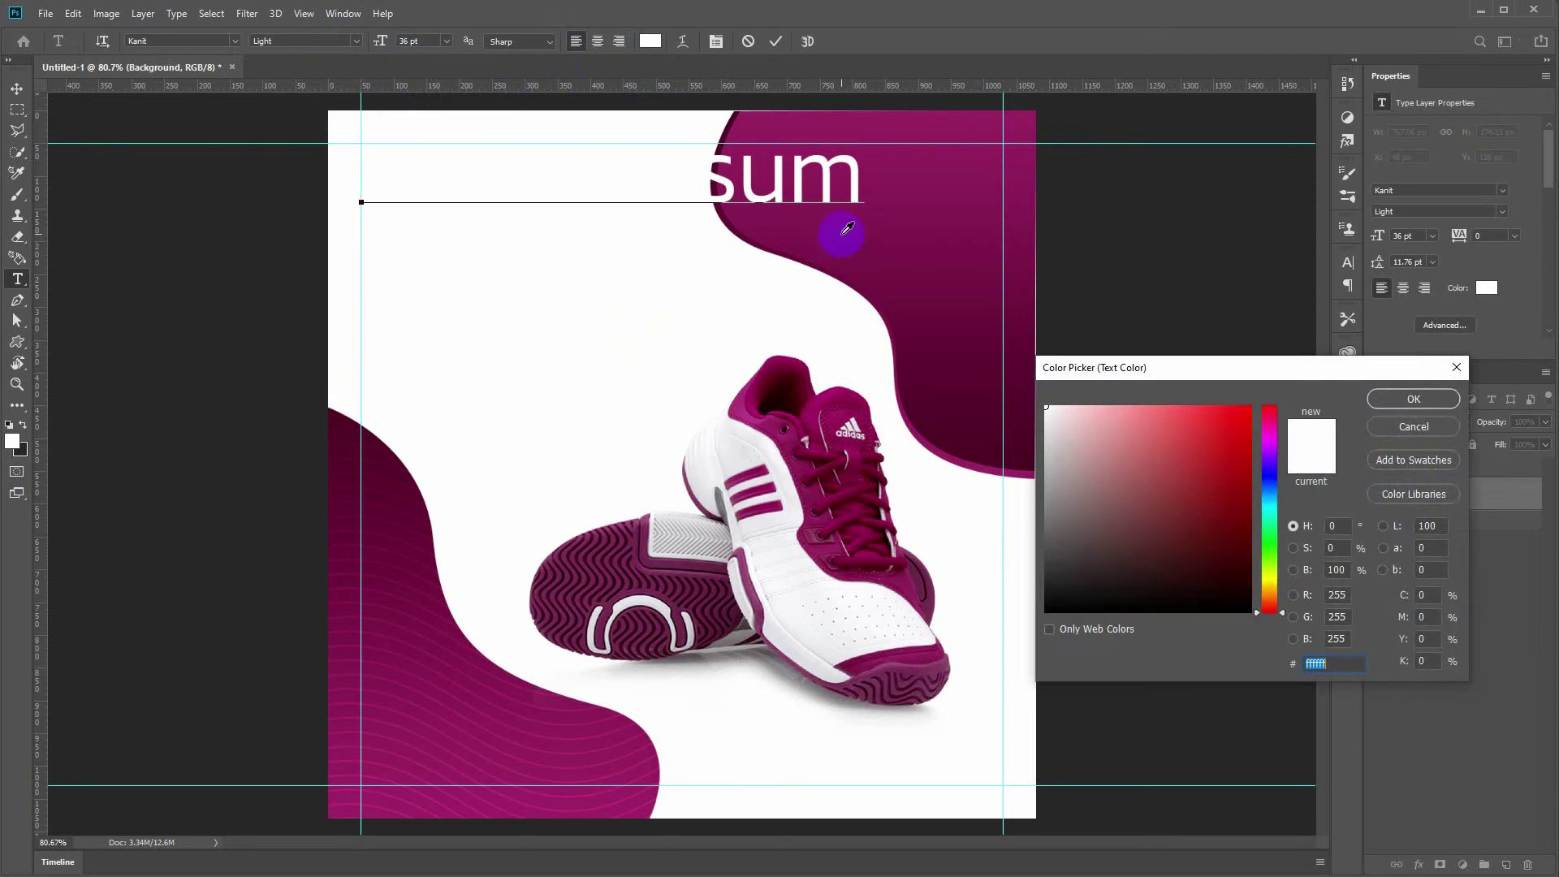
click(930, 300)
click(1394, 400)
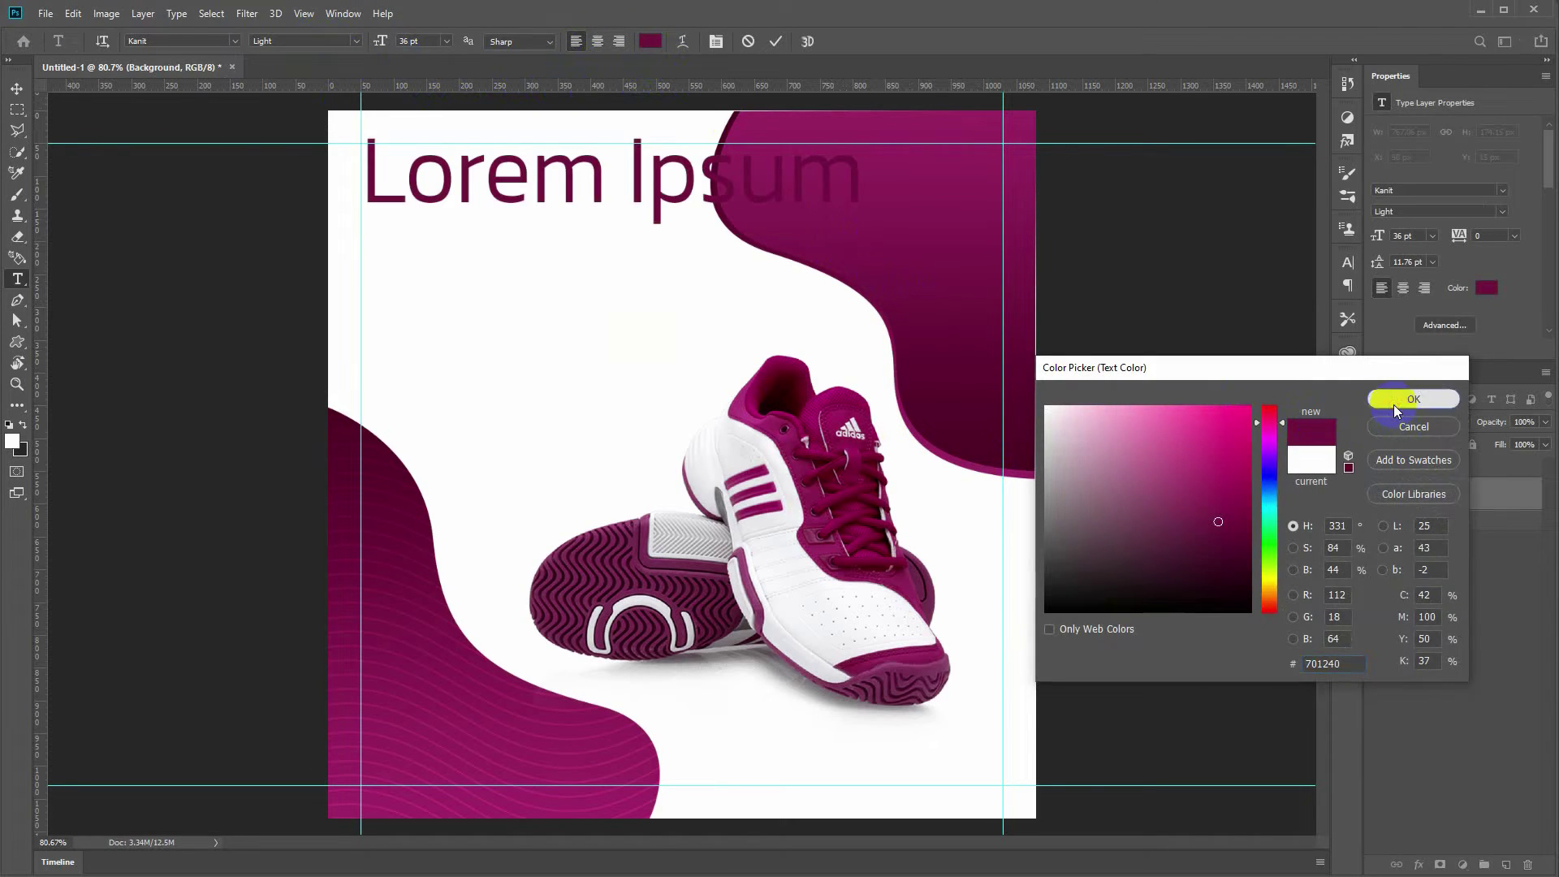
Step: Set the new text's size to 14 pt and replace its placeholder with "NEW ARRIVE"
click(447, 42)
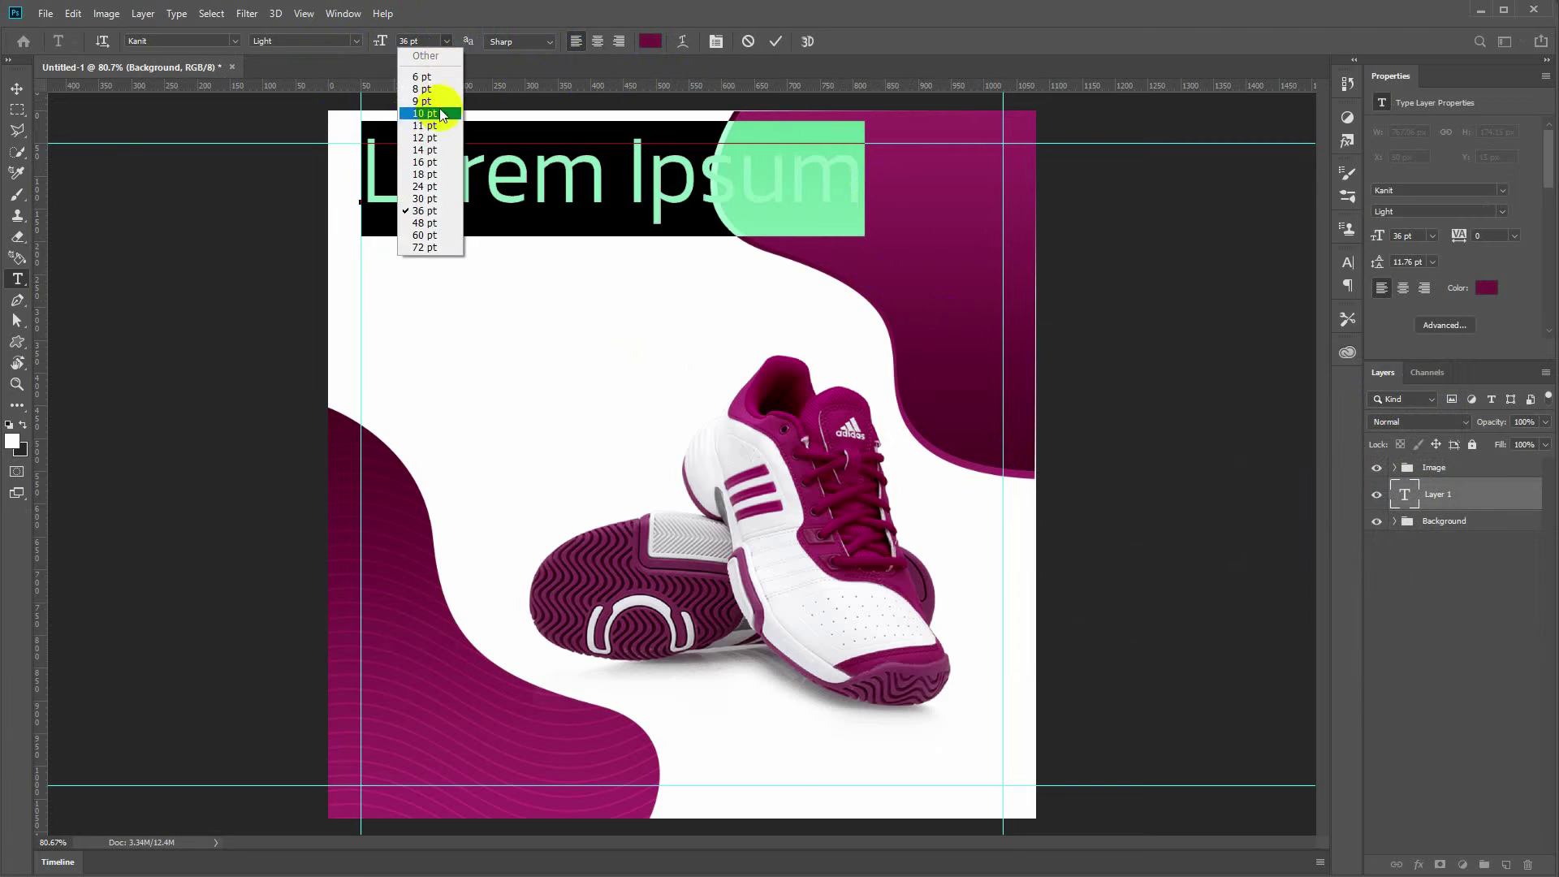
click(427, 151)
click(457, 193)
triple_click(456, 194)
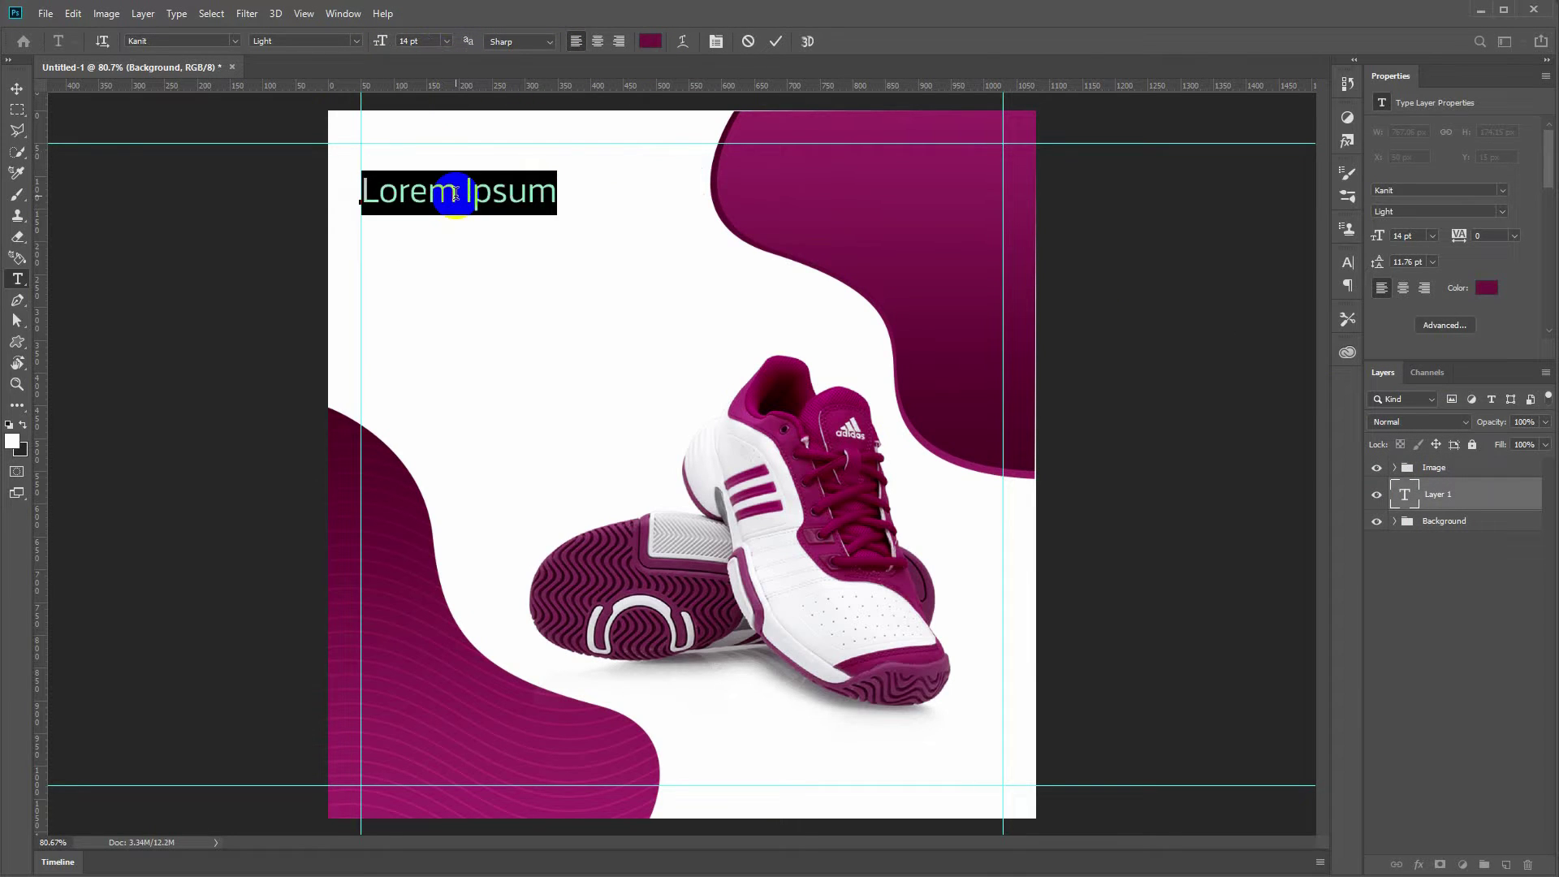
text(New)
key(BackSpace)
key(BackSpace)
text(EW ARRIVE)
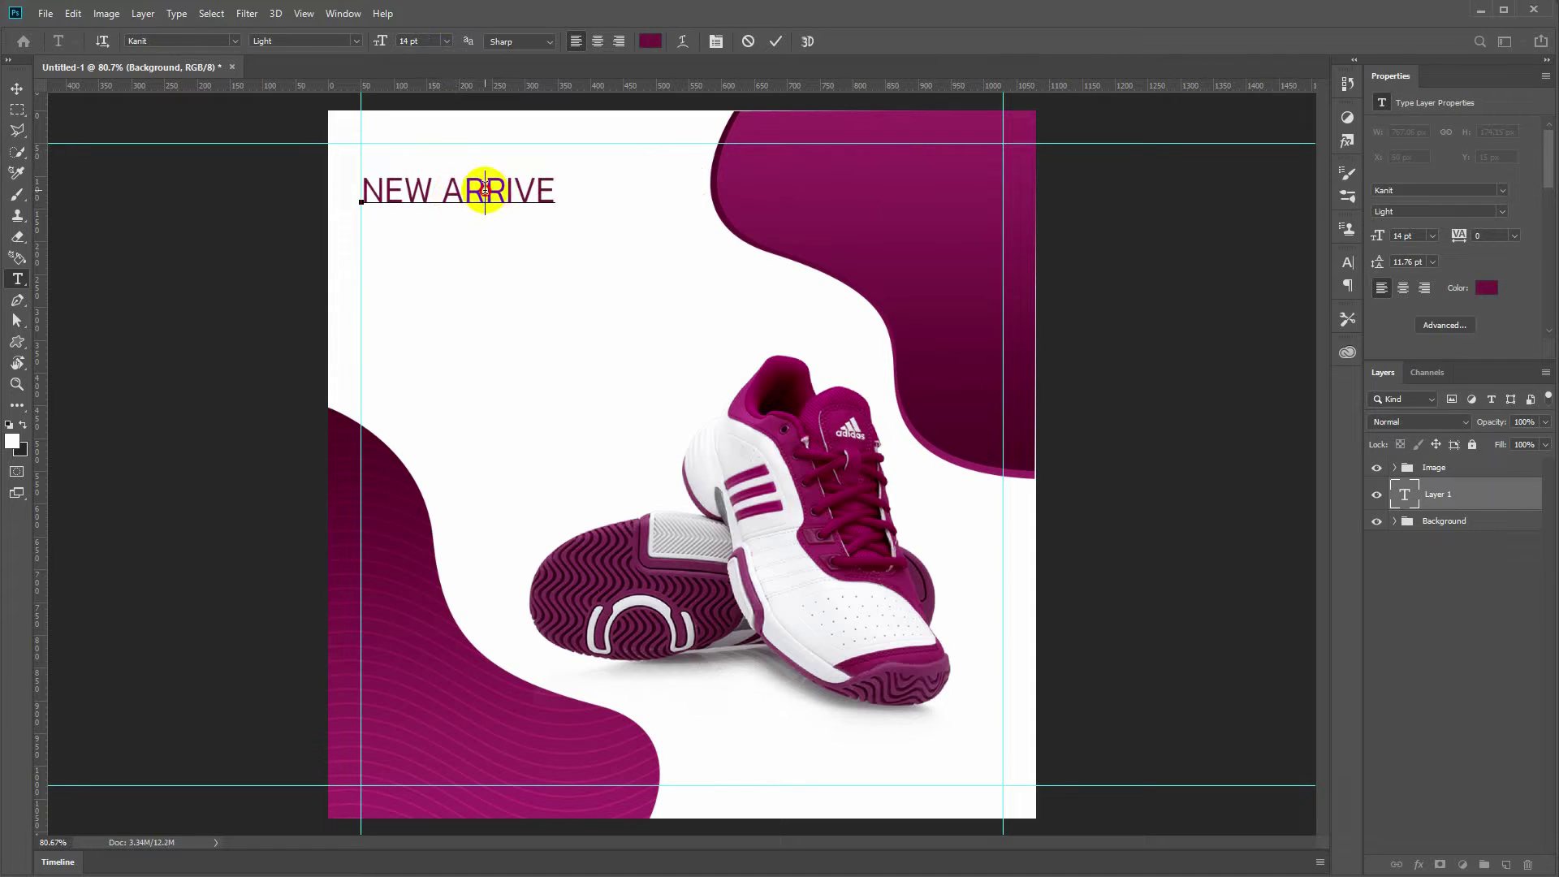
Step: Reduce the NEW ARRIVE text to 9 pt and commit it
triple_click(485, 188)
click(446, 41)
click(435, 117)
click(446, 41)
click(435, 108)
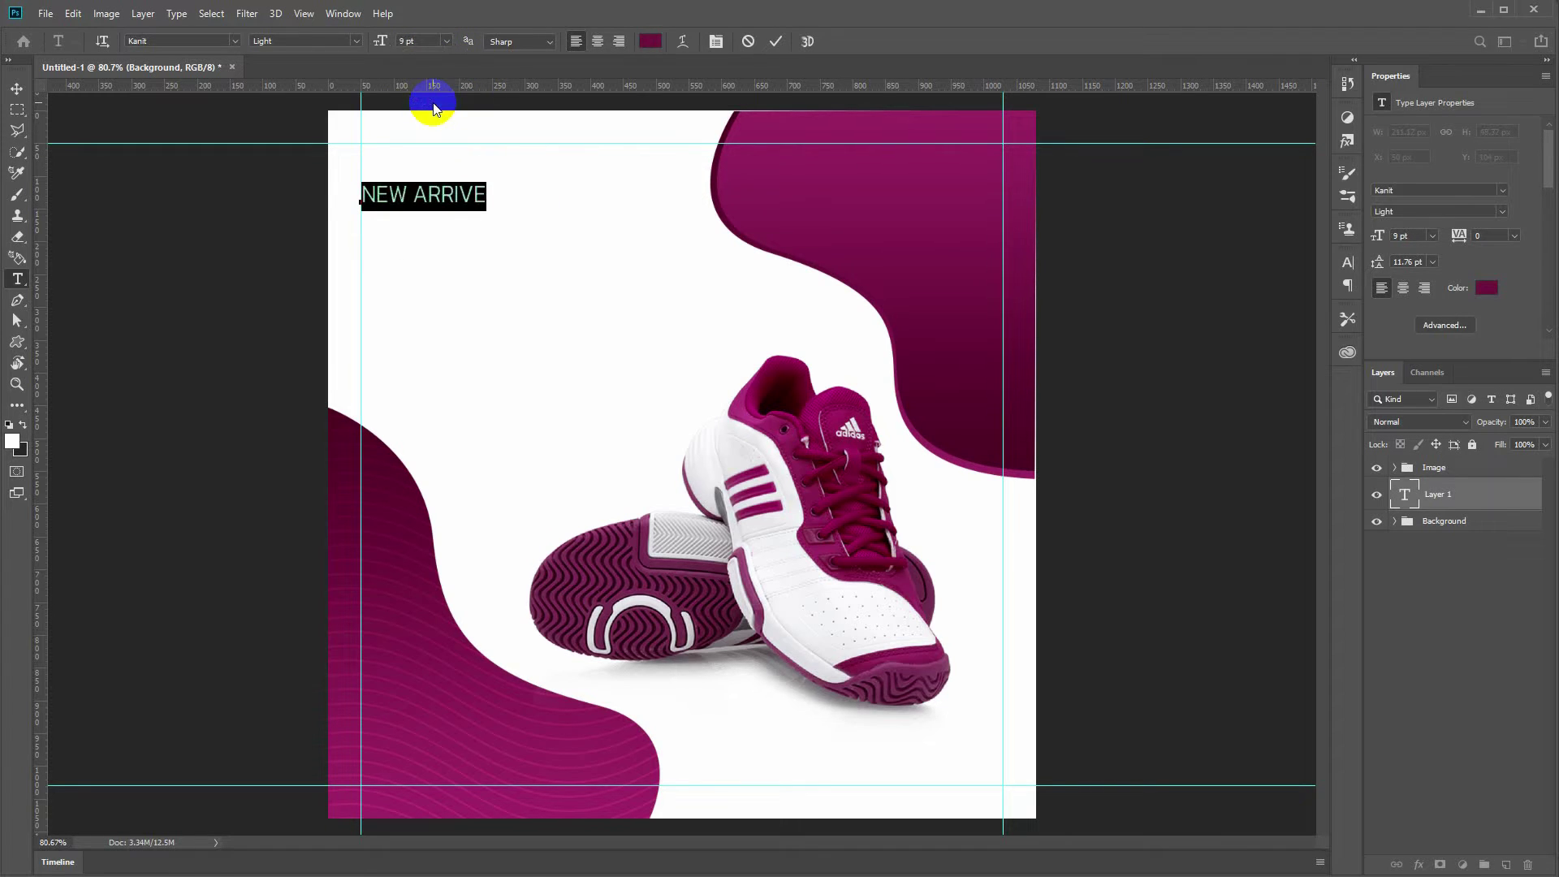
key(ctrl+Return)
key(v)
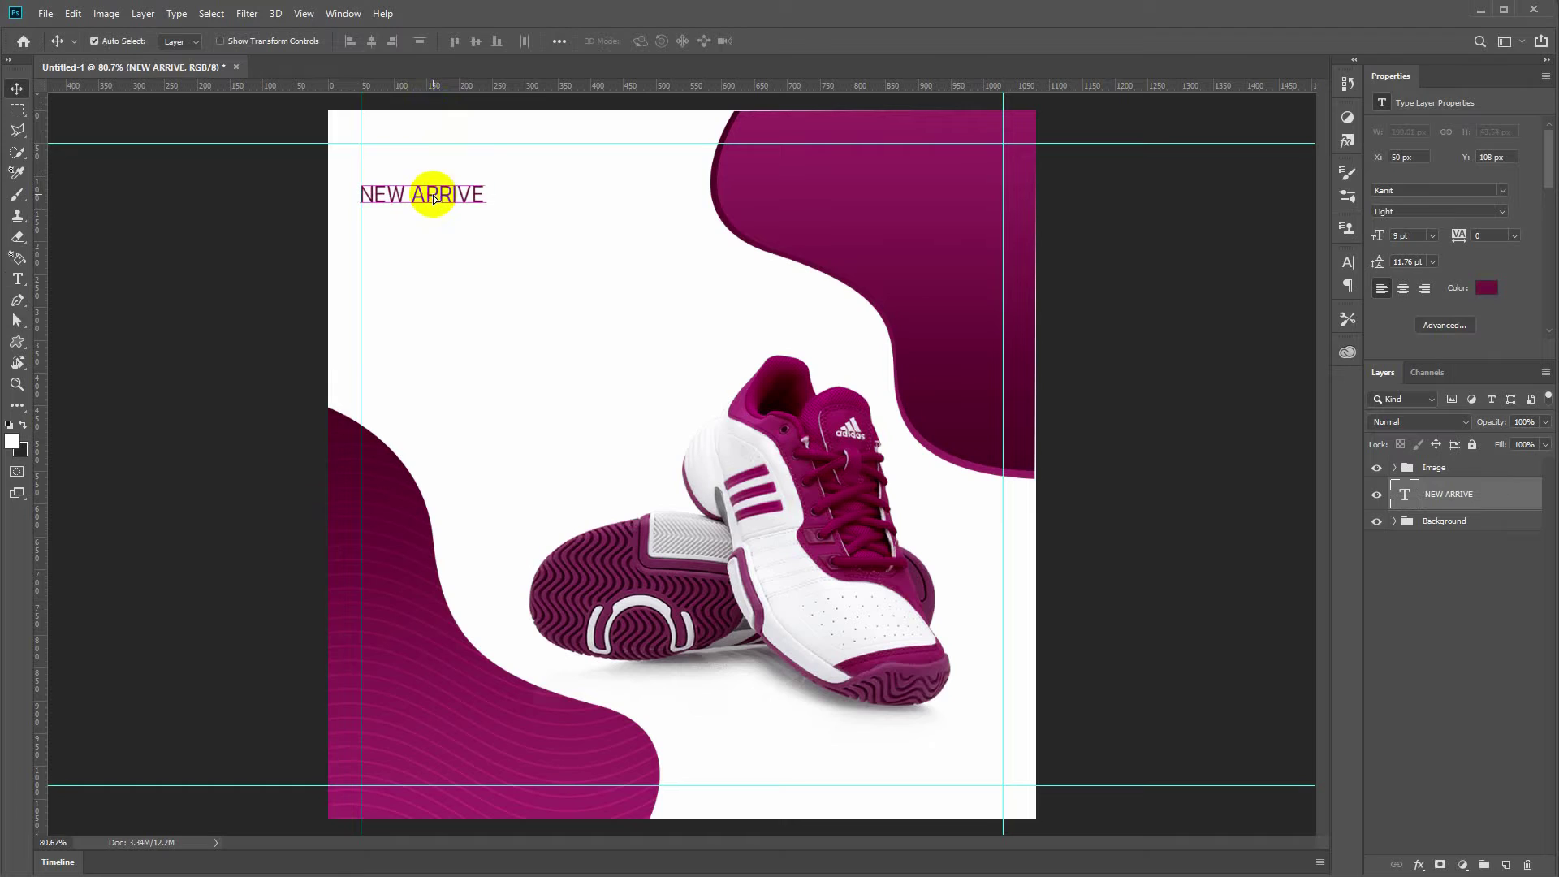
Step: Add a second text layer directly below NEW ARRIVE, reading "SPECIAL" and "COLLECTION" on two lines
key(t)
click(362, 229)
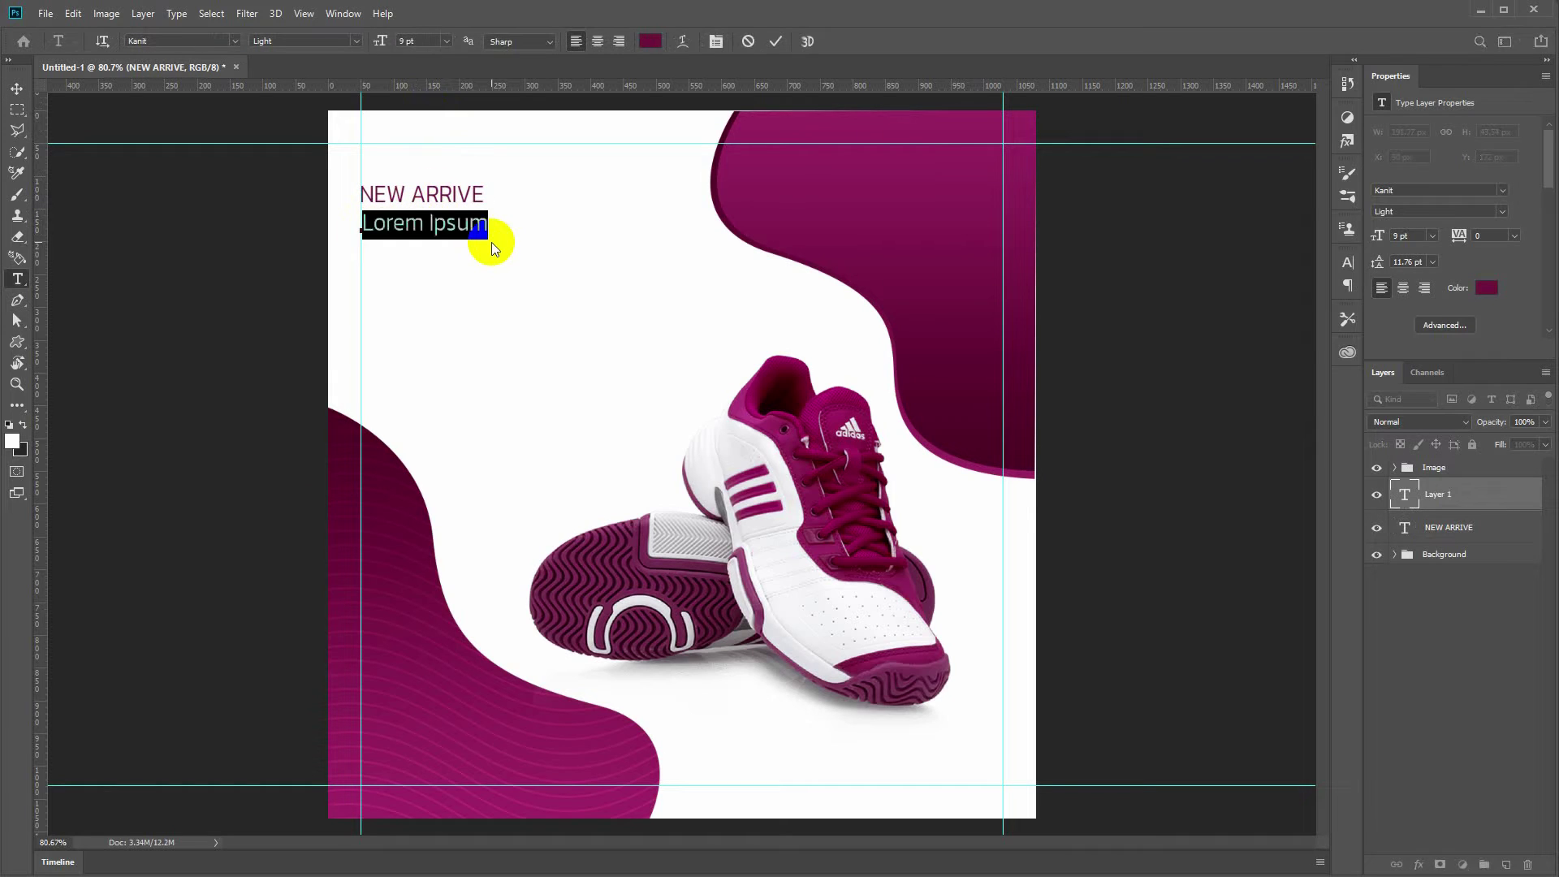
text(SPECIAL)
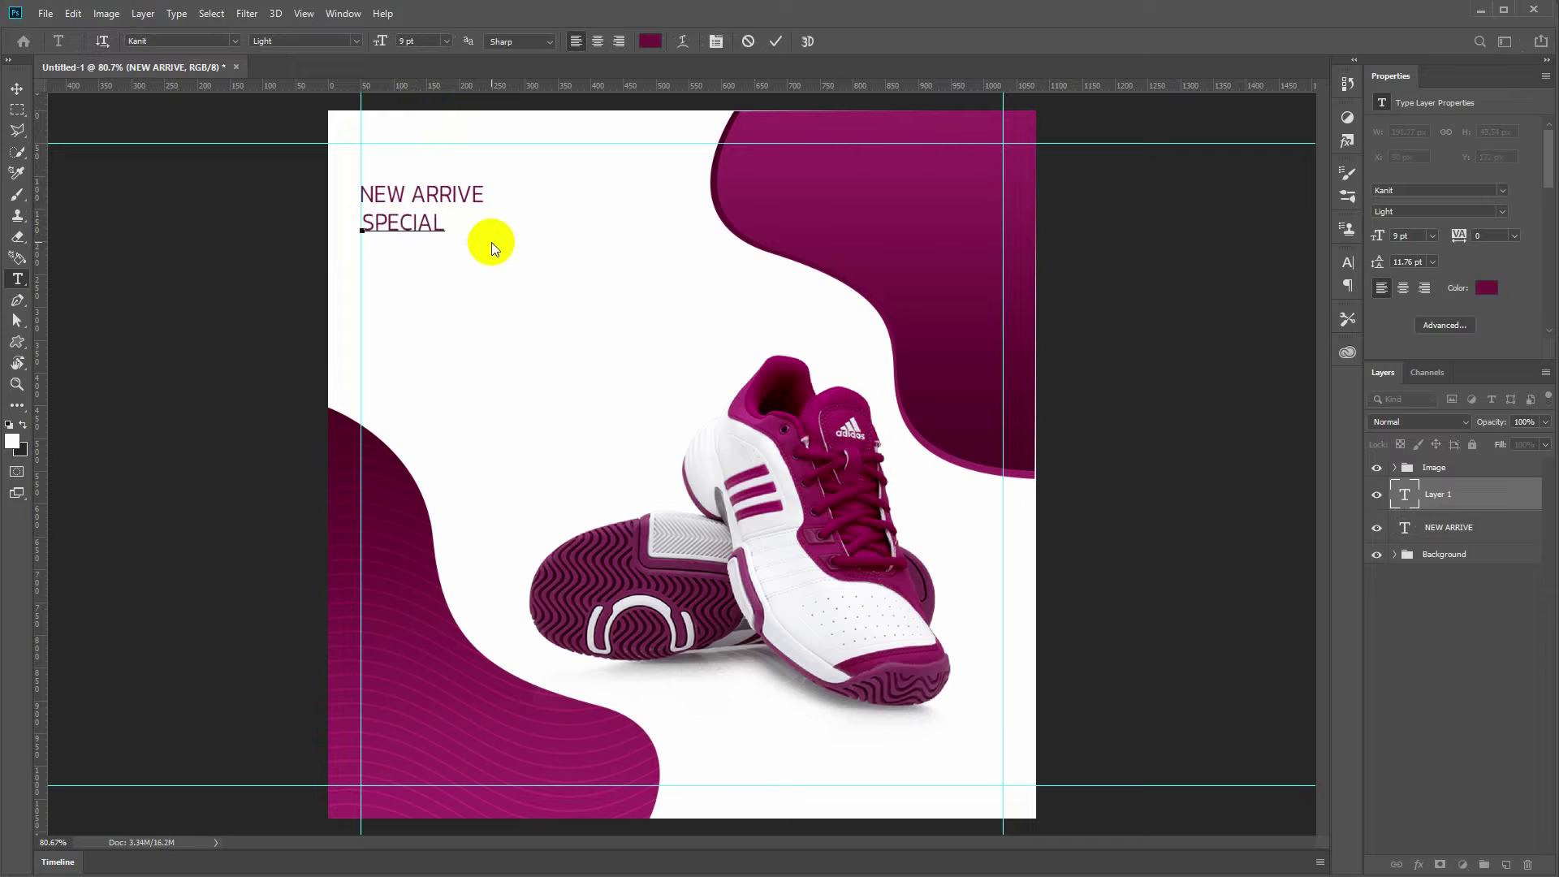
key(Return)
text(COLLECTION)
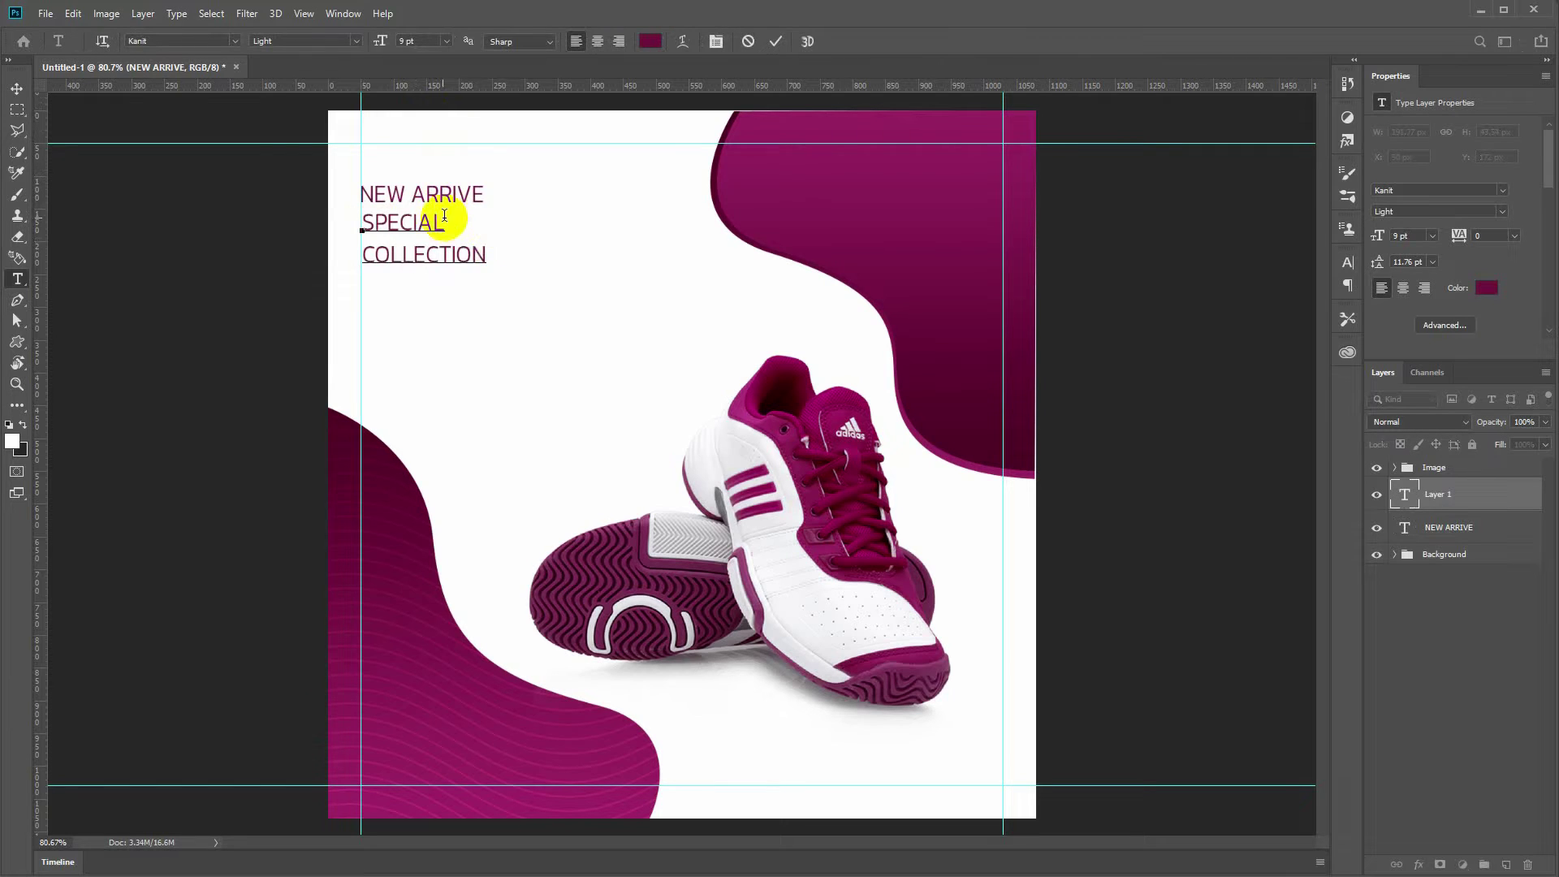
Step: Set both words of the two-line SPECIAL COLLECTION text to the Bold font style
double_click(400, 221)
click(257, 44)
click(354, 45)
click(321, 105)
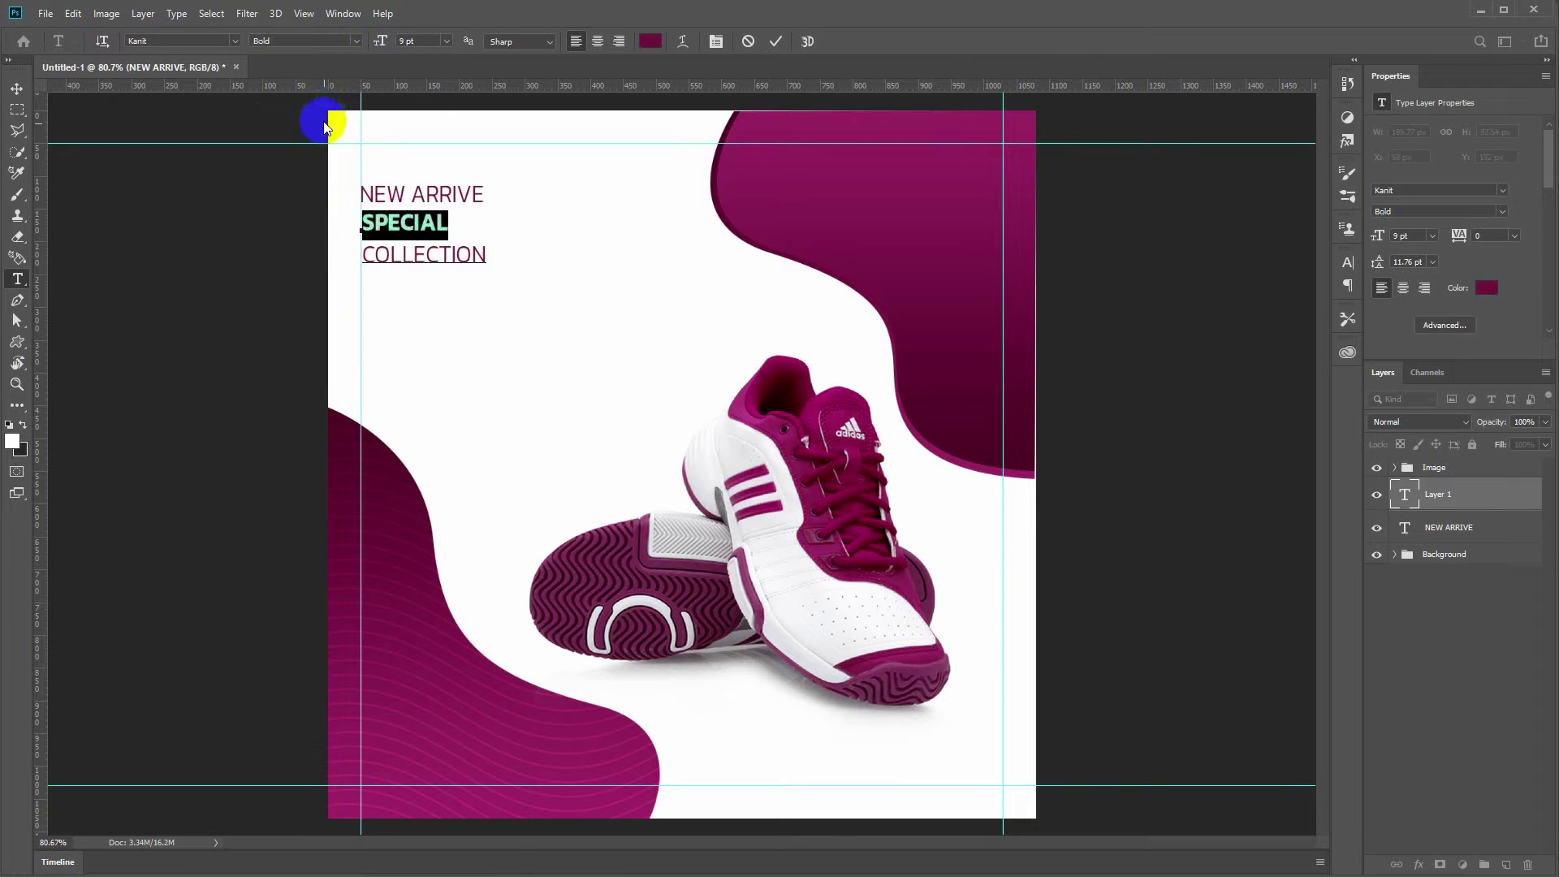
double_click(416, 260)
click(356, 41)
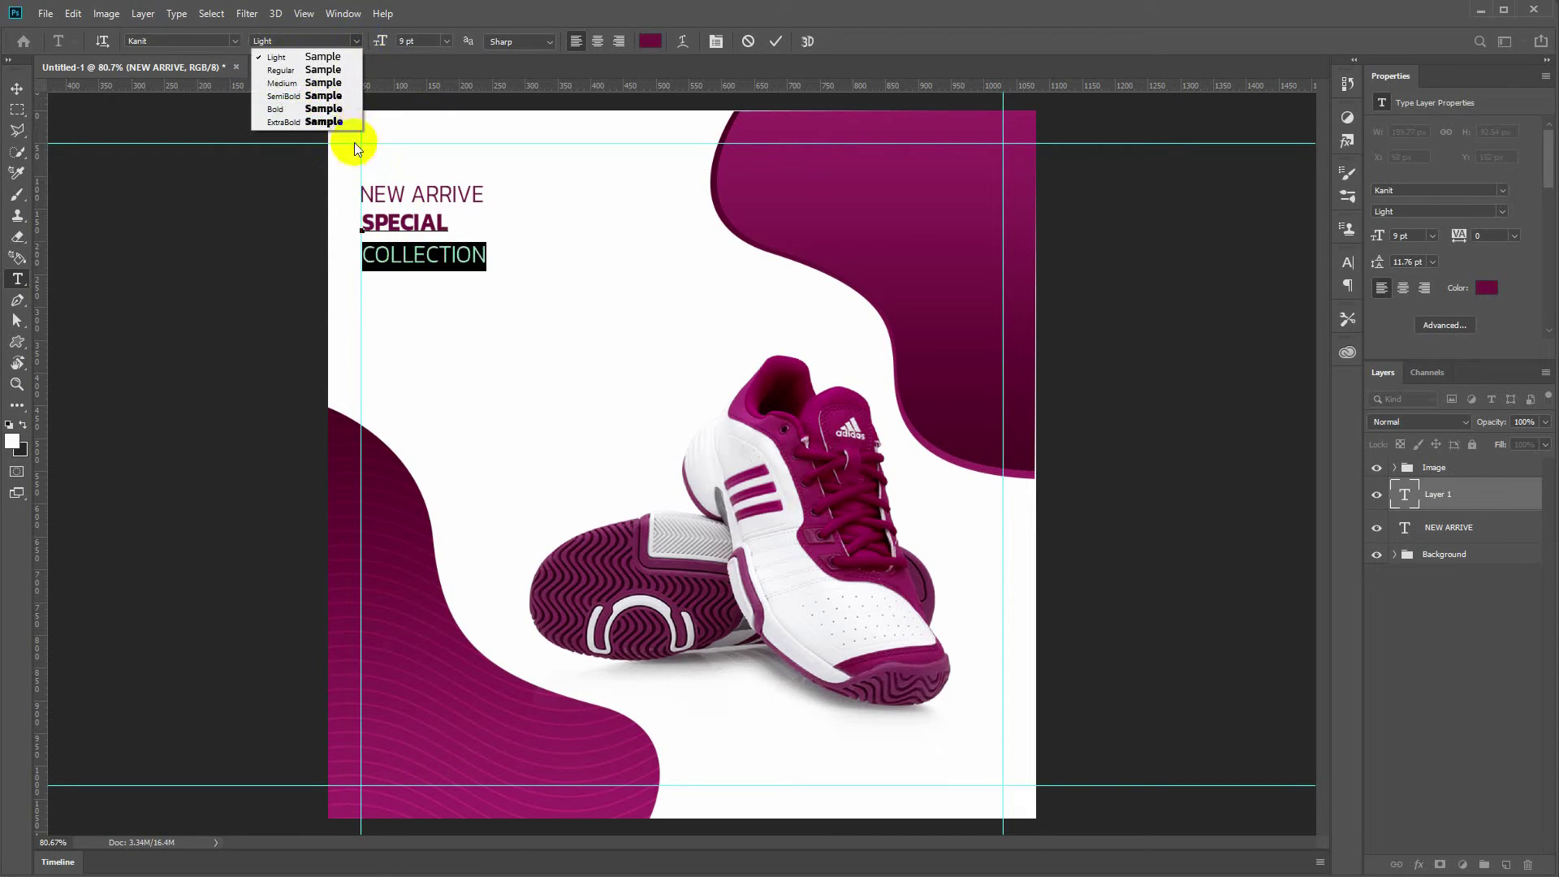
click(320, 107)
Step: Recolour only the word SPECIAL to near-black and commit the text layer
click(402, 221)
double_click(402, 221)
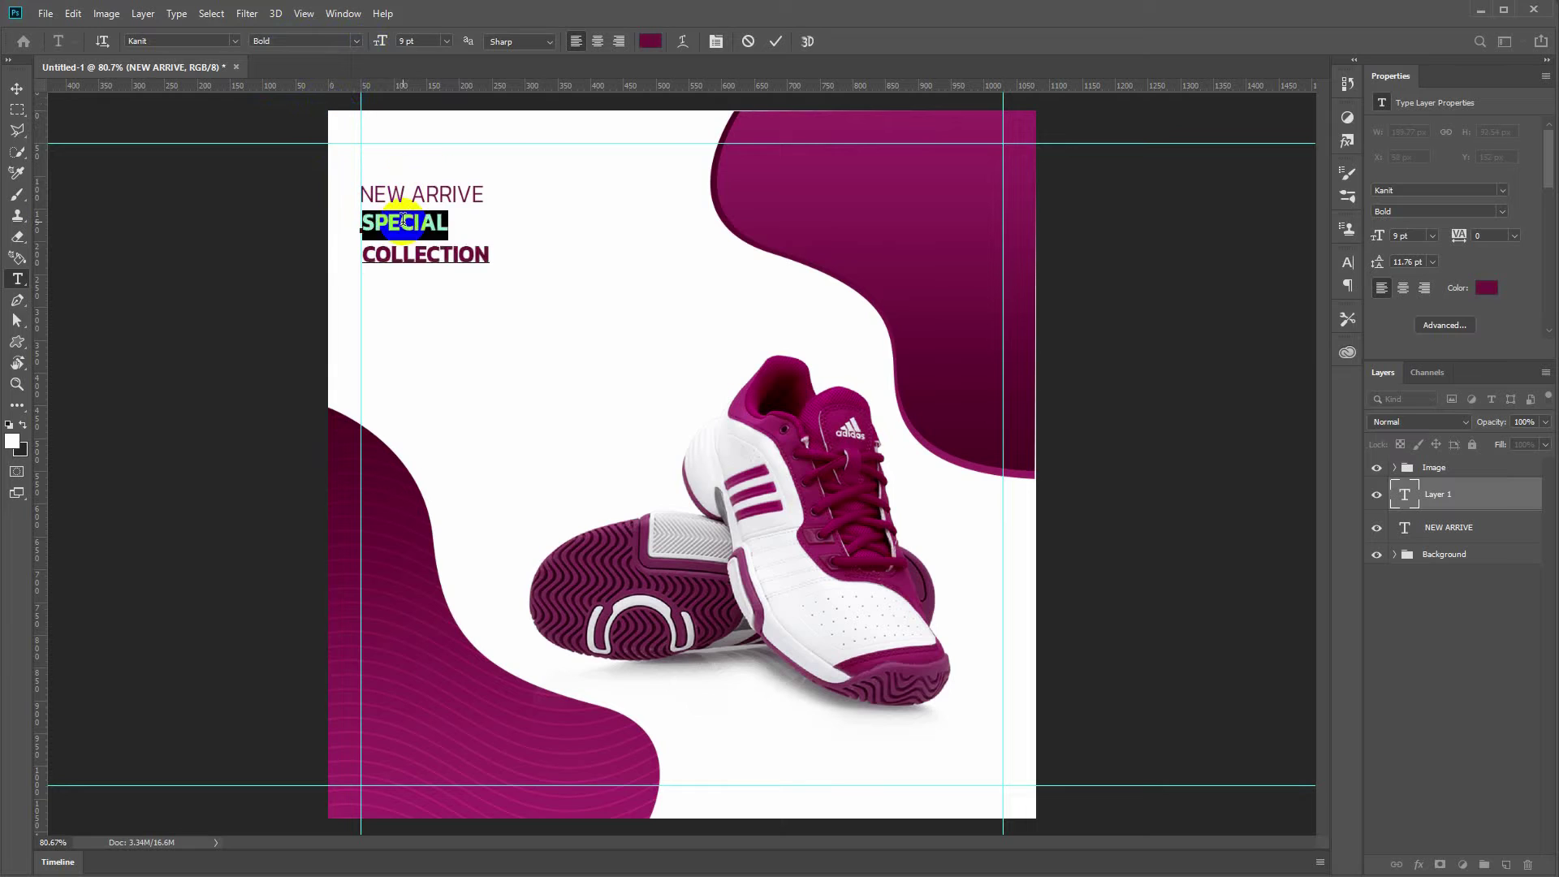
click(654, 41)
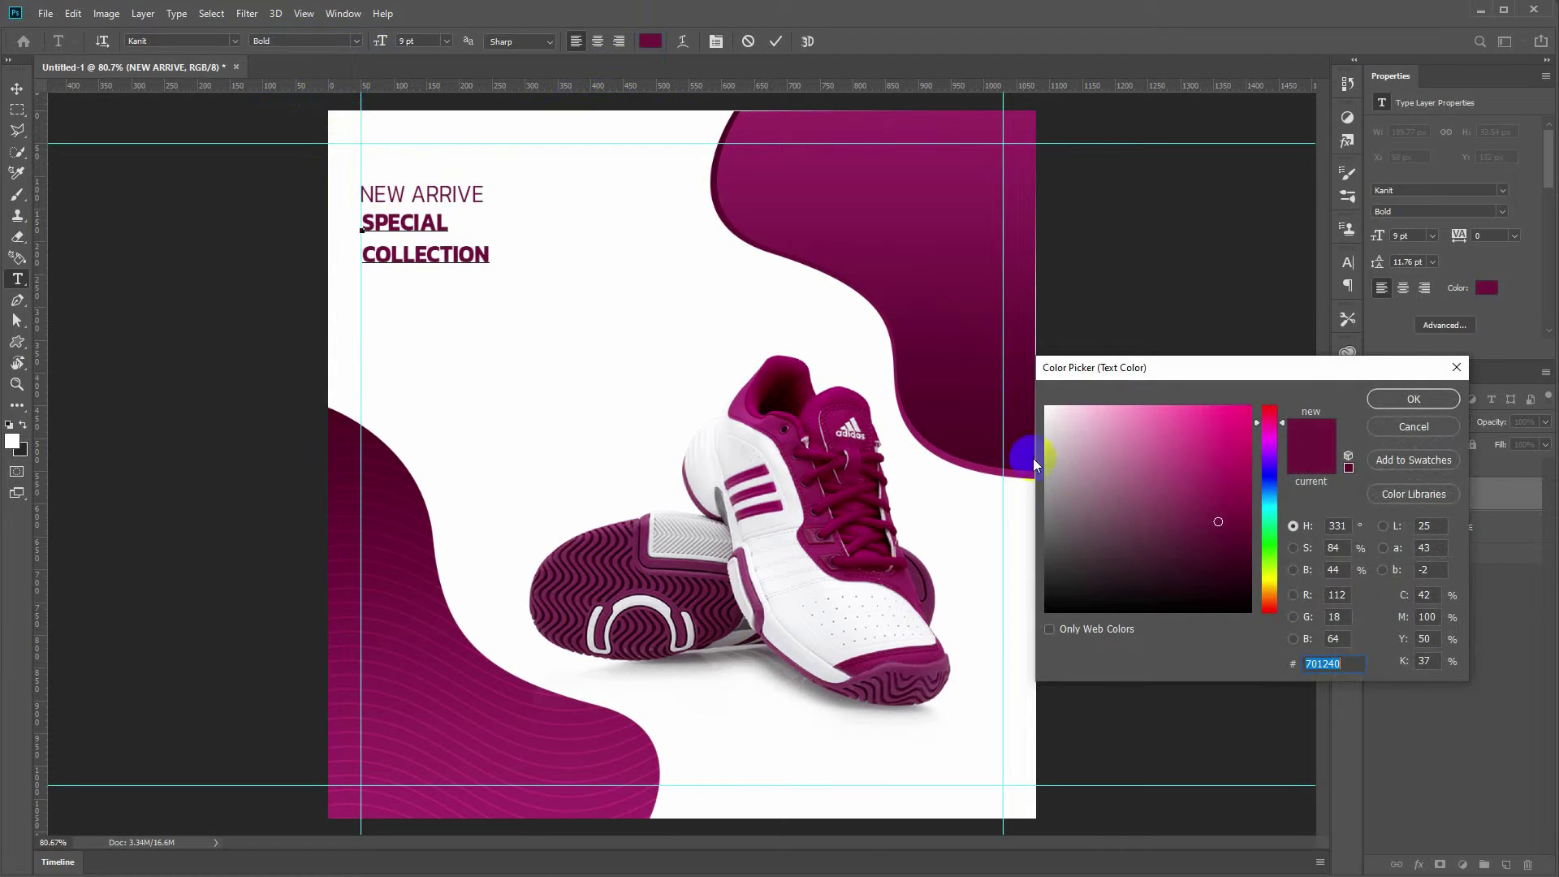
click(1060, 587)
click(1388, 398)
click(778, 41)
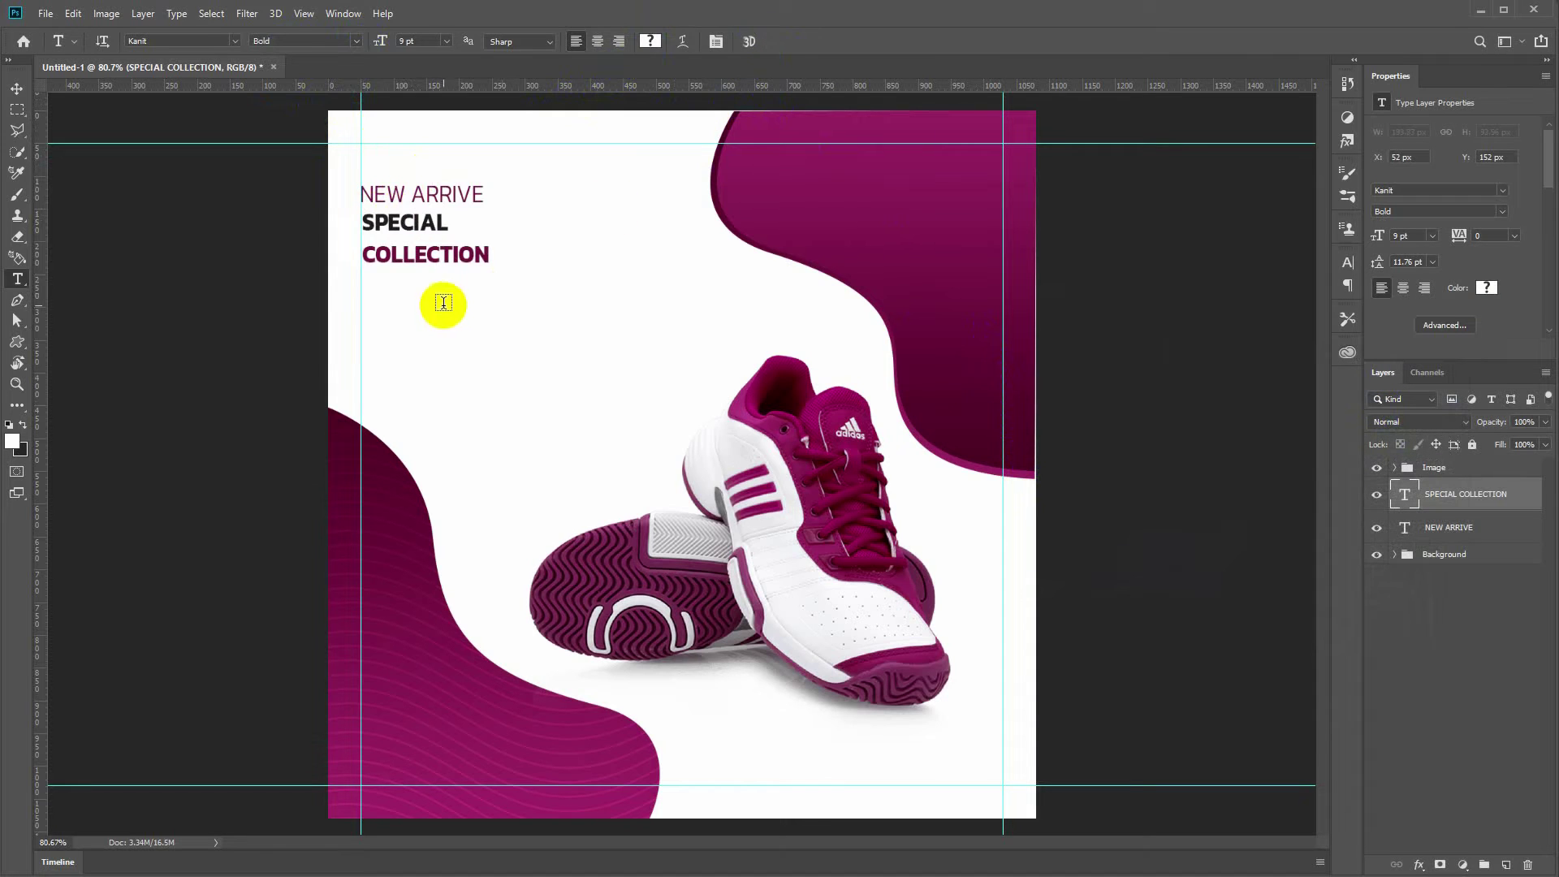
Step: Scale the SPECIAL COLLECTION text up proportionally from its upper-left corner to about 360 px wide
key(ctrl+t)
drag(488, 270, 598, 324)
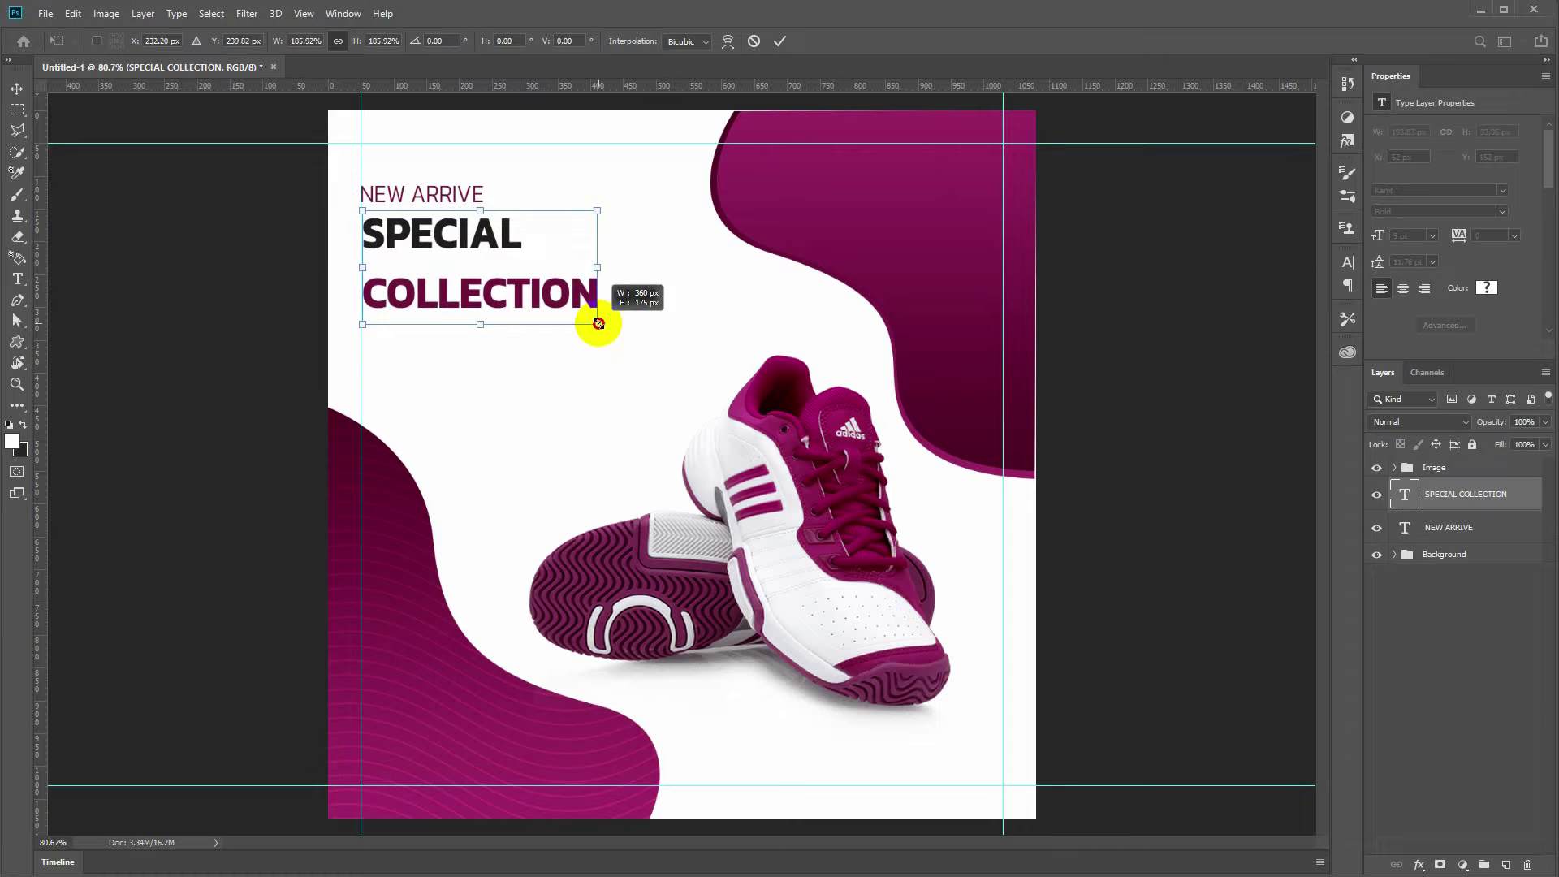
key(Return)
Step: Tighten the line spacing of the SPECIAL COLLECTION heading to 14.86 pt and commit the text
click(555, 300)
key(ctrl+a)
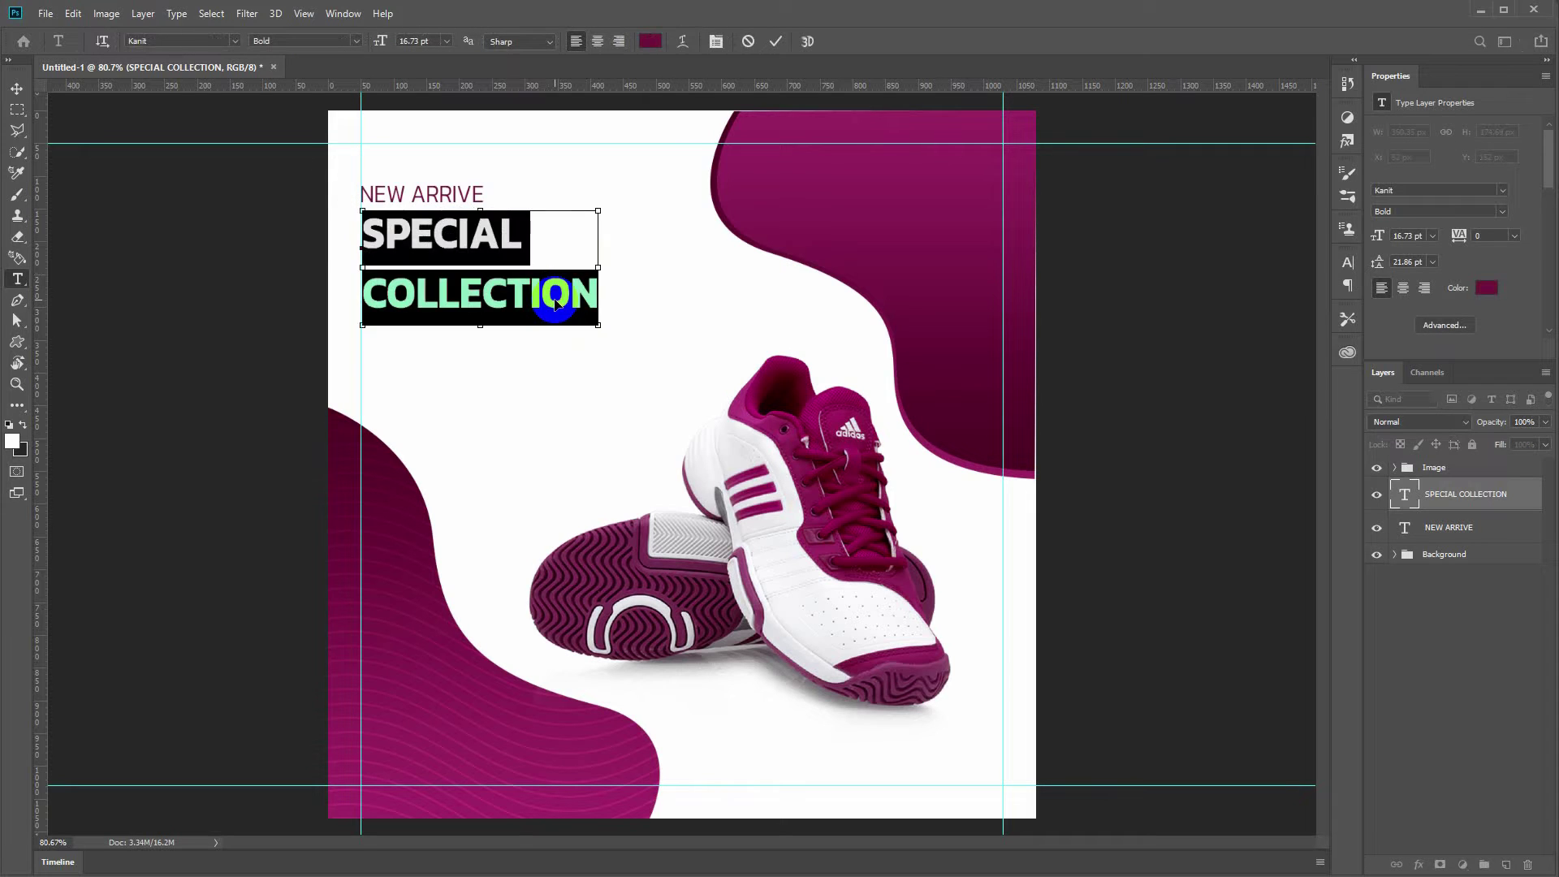
click(1446, 325)
key(Down)
key(Down)
key(Down)
key(Down)
key(Down)
key(Down)
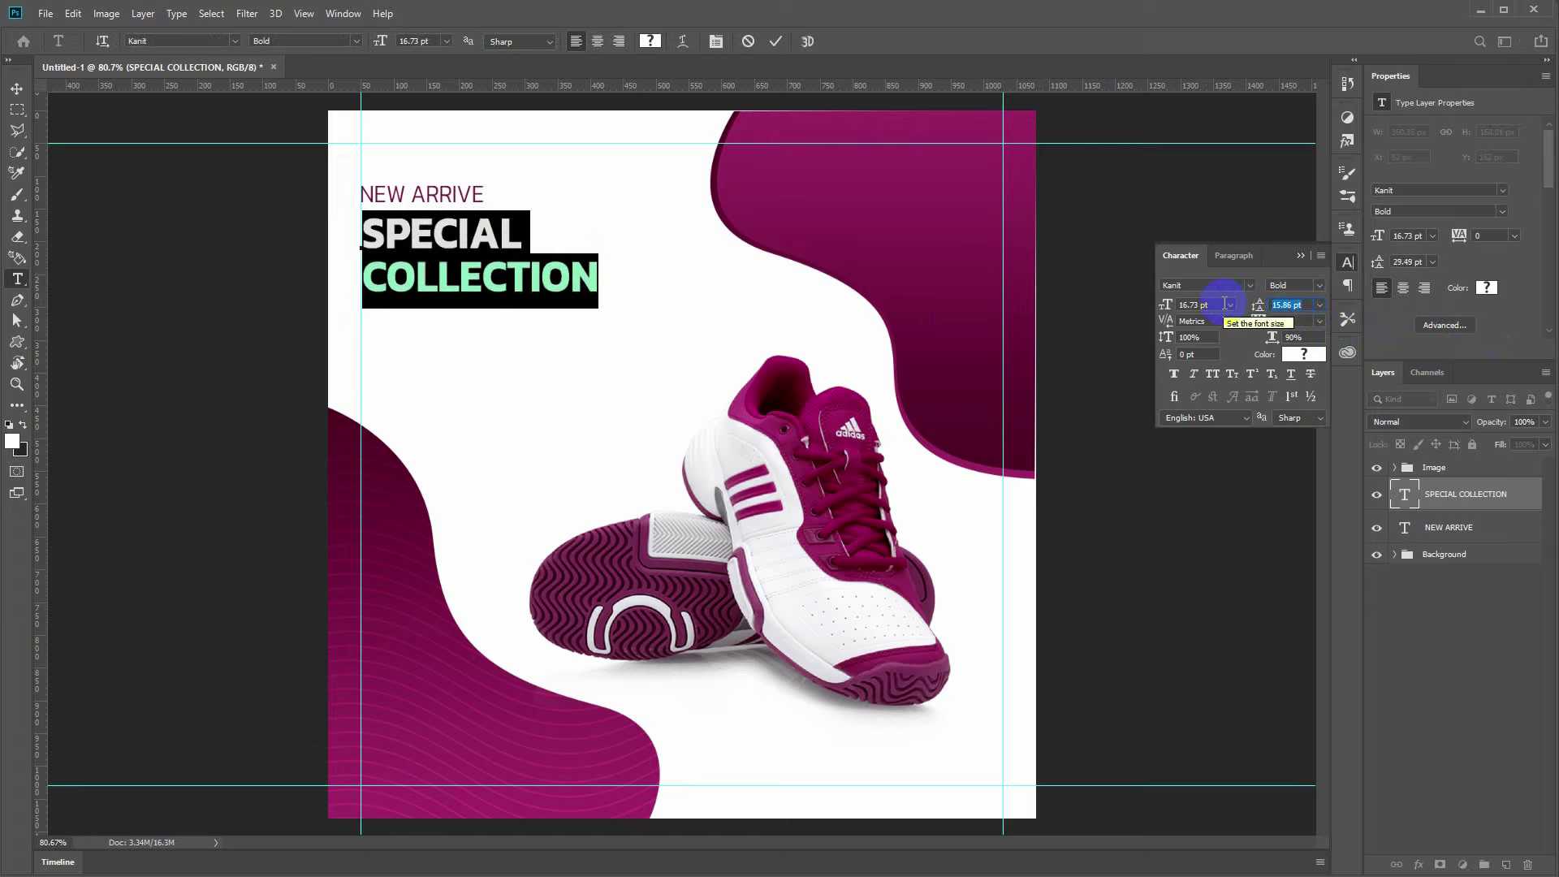
key(Down)
key(ctrl+Return)
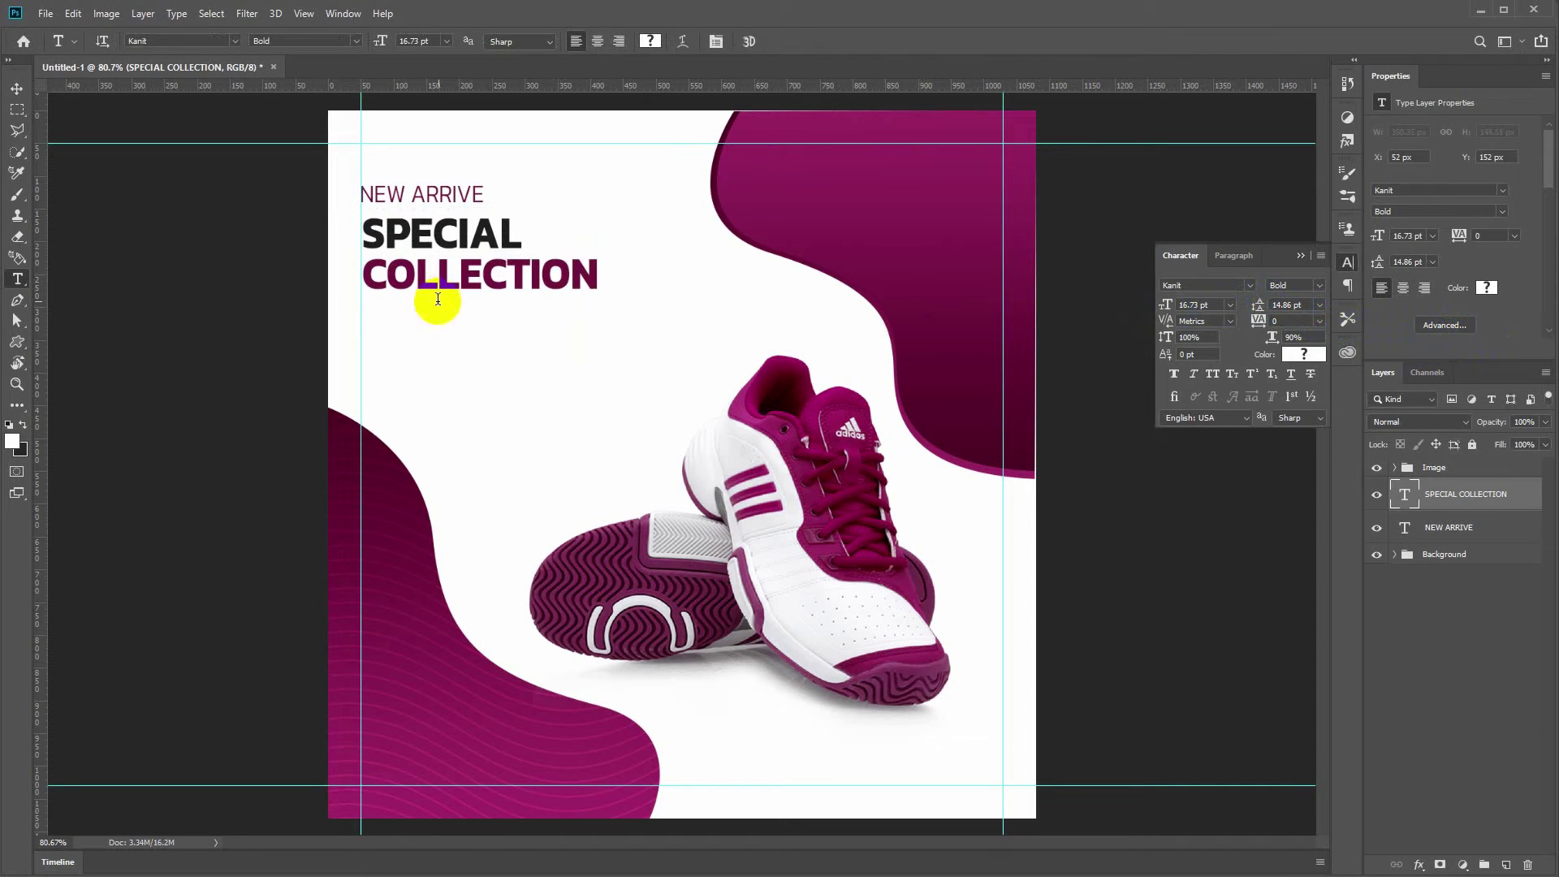
Step: Nudge the SPECIAL COLLECTION heading up 6 px and left 2 px, aligning it with NEW ARRIVE at X 50 px
click(17, 87)
key(Up)
key(Up)
key(Up)
key(Up)
key(Up)
key(Up)
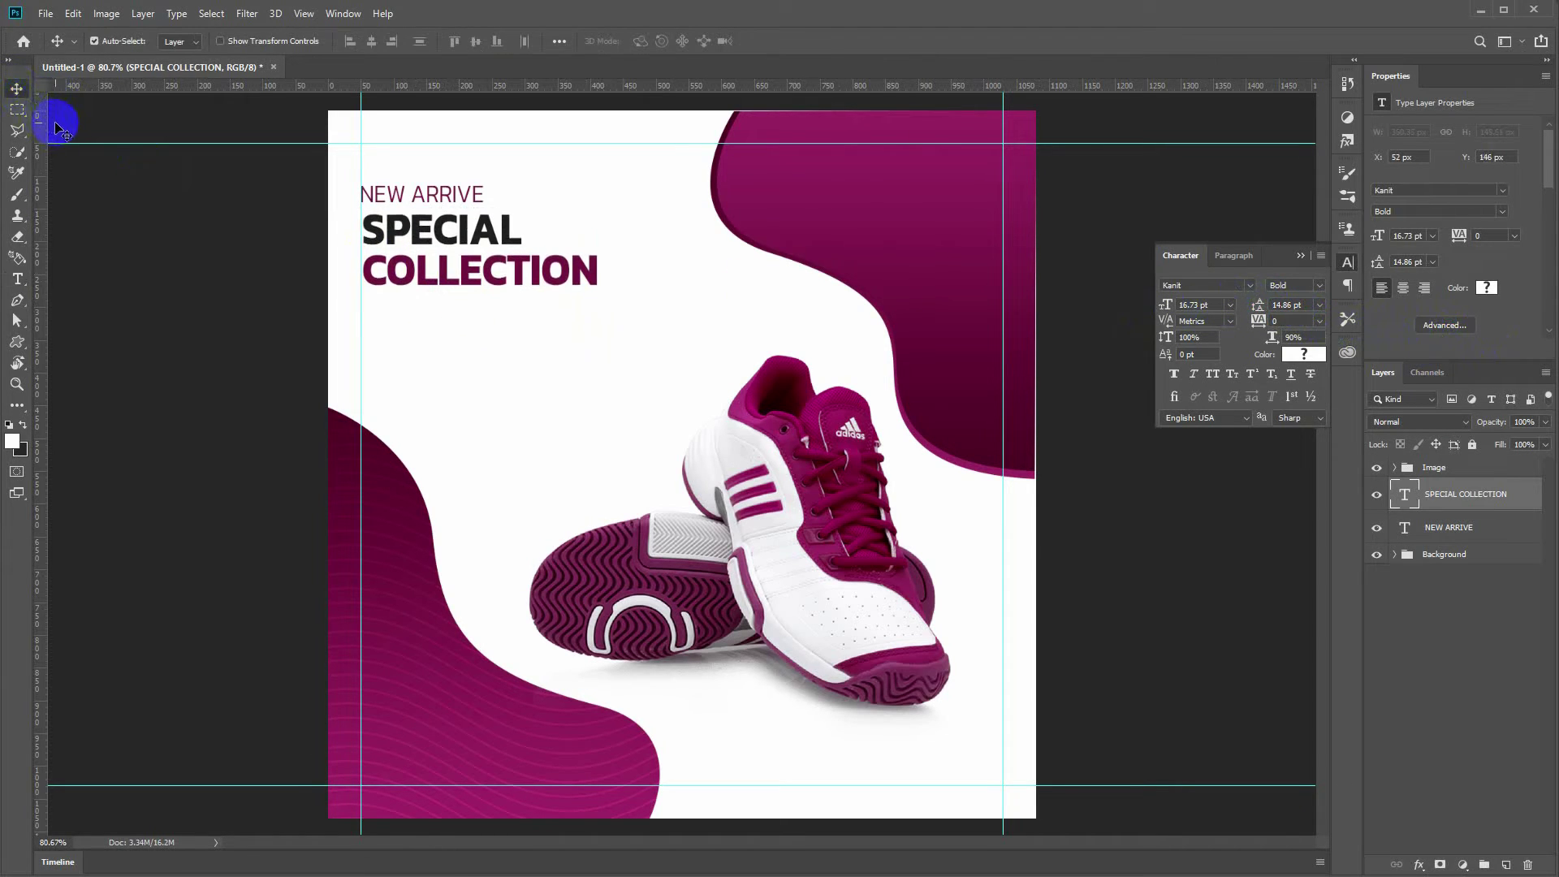
key(Left)
key(Left)
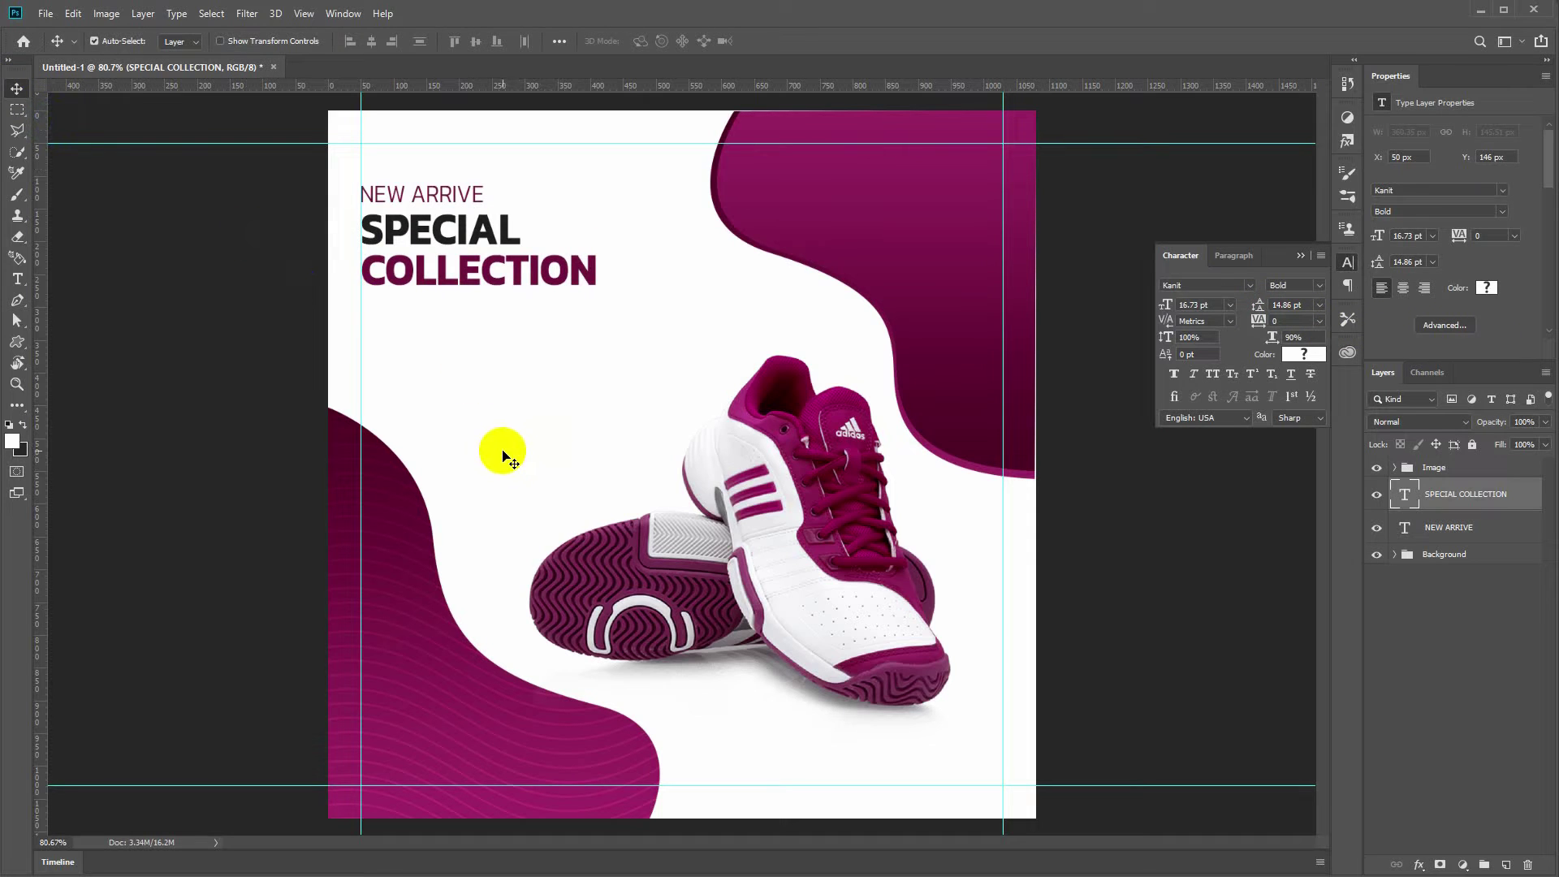
Step: Create a placeholder paragraph text box below the heading, slightly wider than COLLECTION, and set its font style to Regular
key(t)
drag(363, 310, 614, 376)
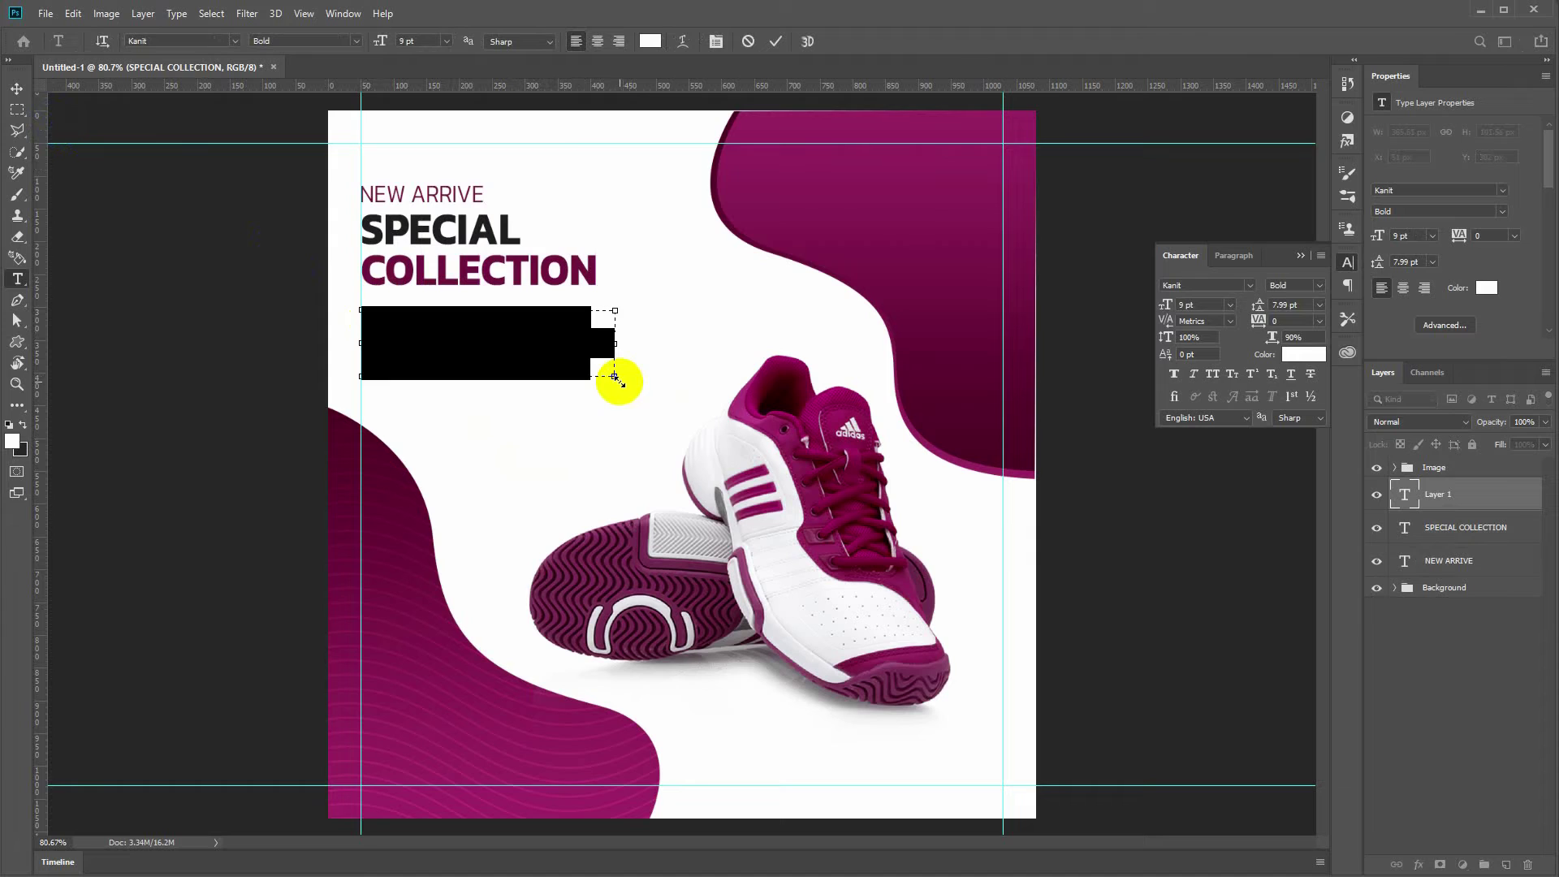
click(360, 45)
click(275, 60)
click(505, 365)
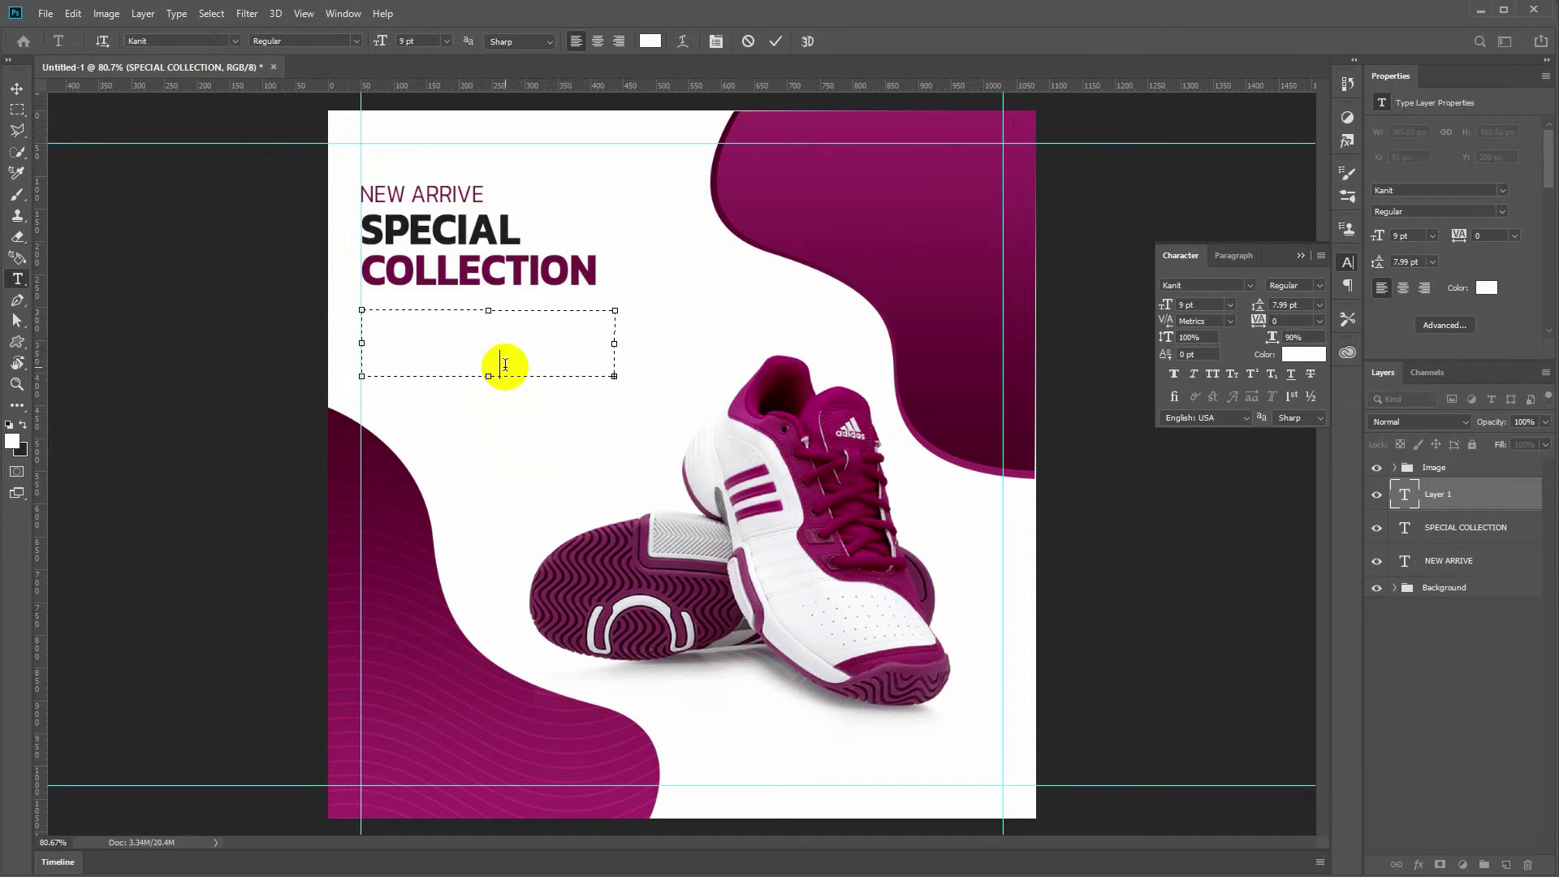
Step: Colour the whole placeholder paragraph magenta #8d1e58, sampled from the upper-right shape
key(ctrl+a)
click(650, 41)
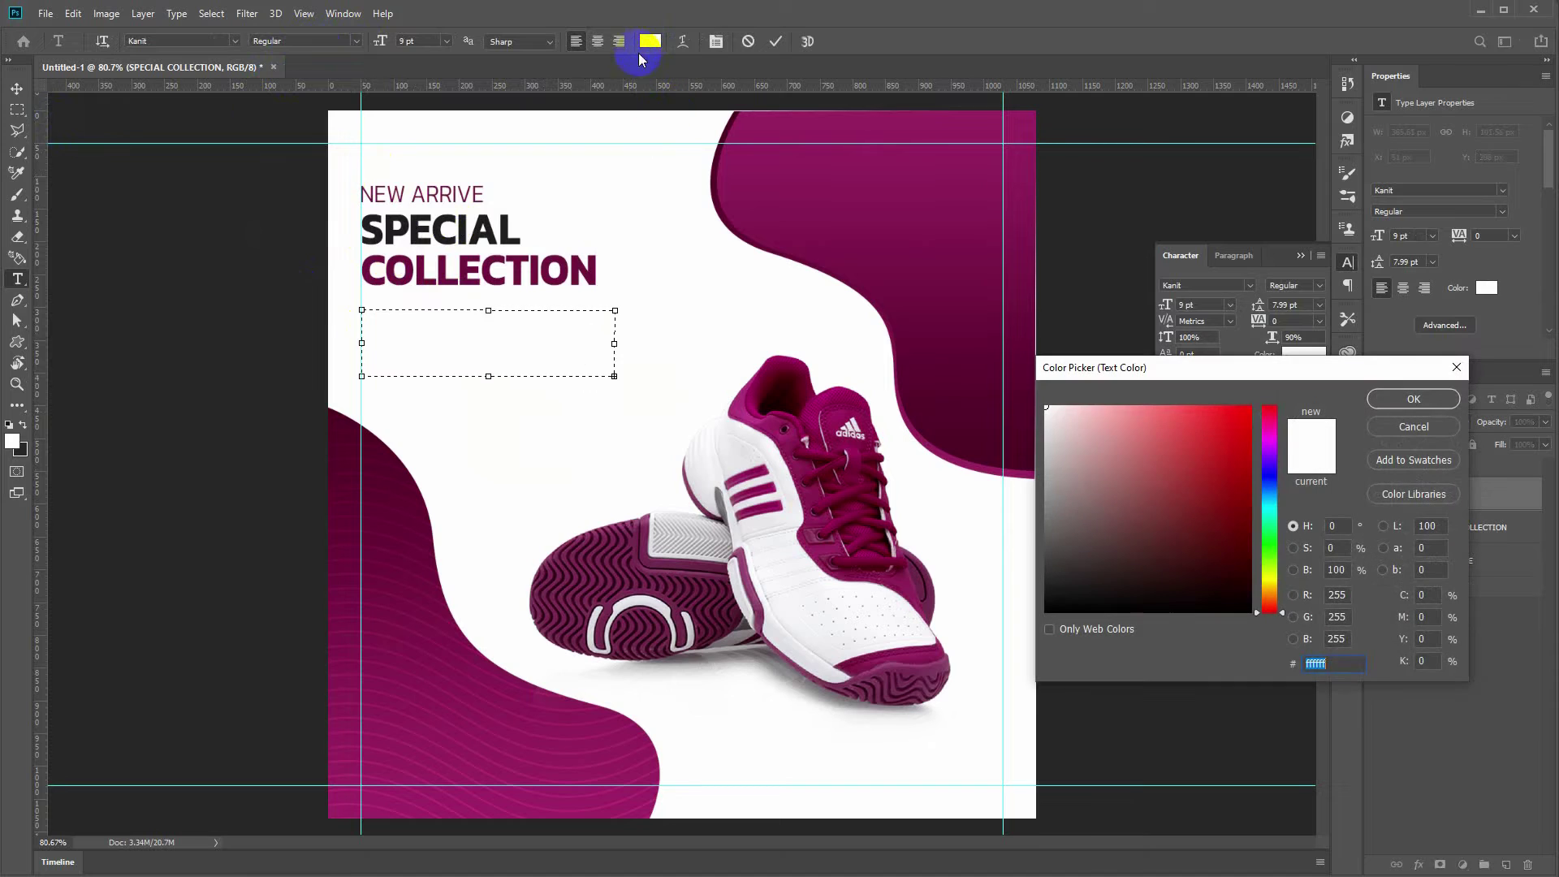
click(773, 190)
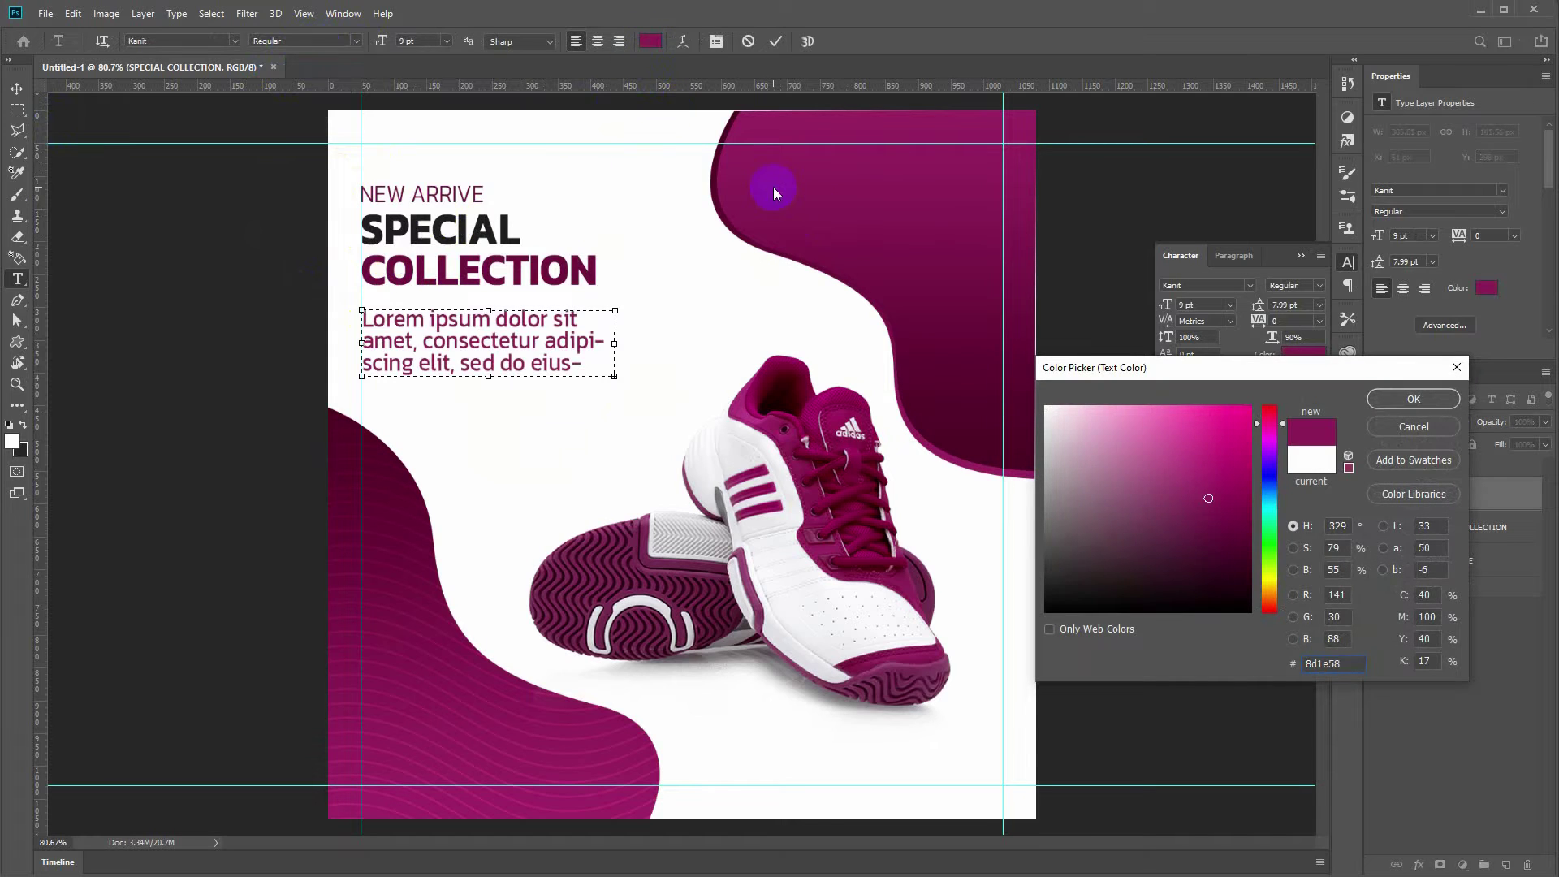
click(1409, 399)
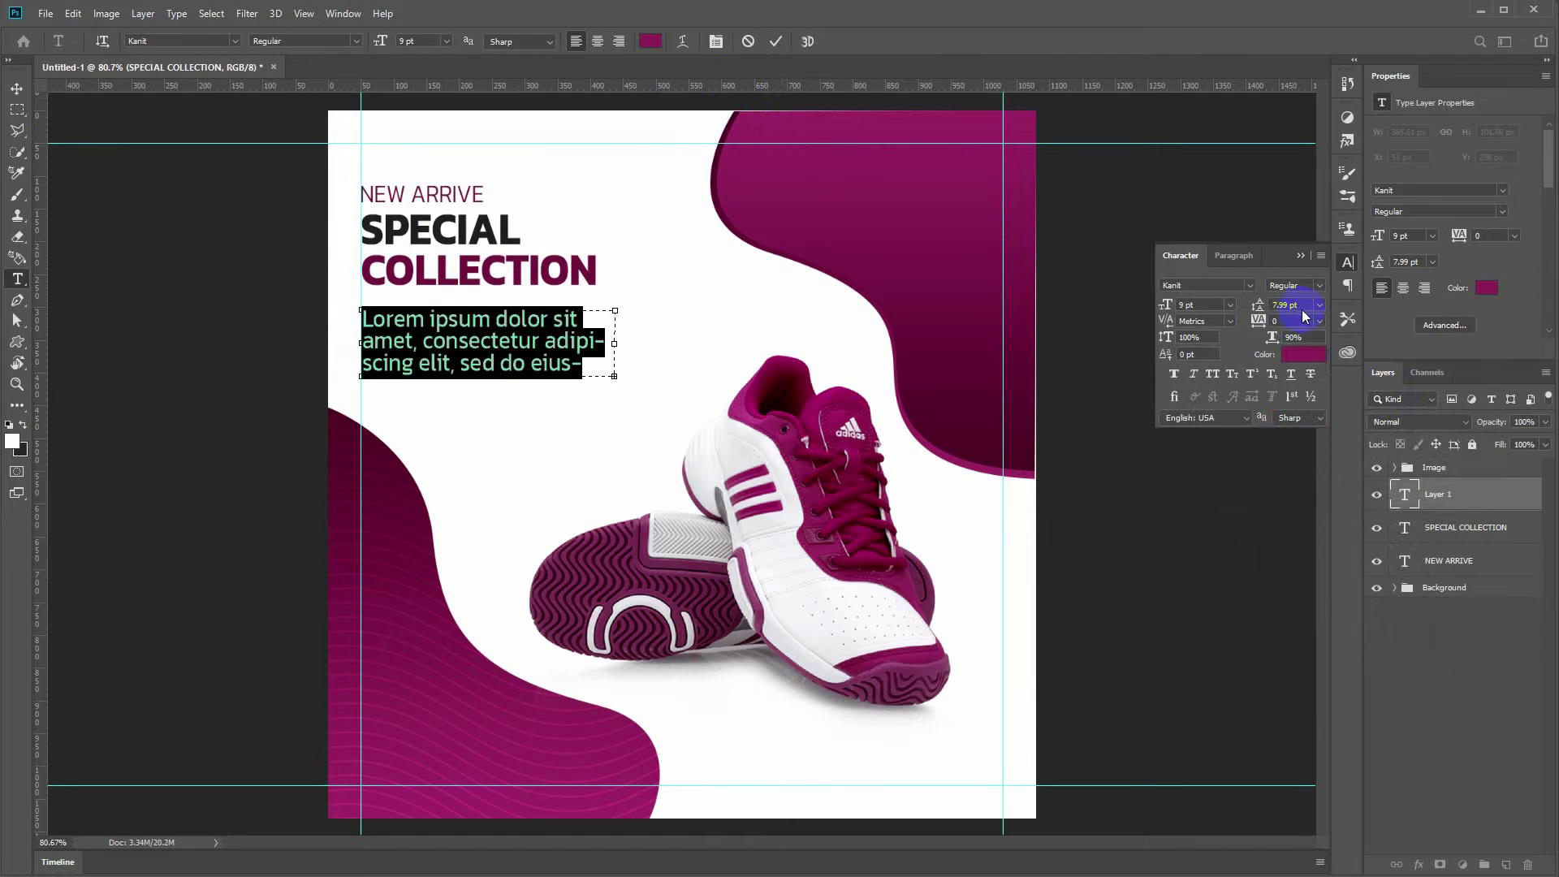
Step: Set the placeholder paragraph's font size to 5 pt
click(1230, 304)
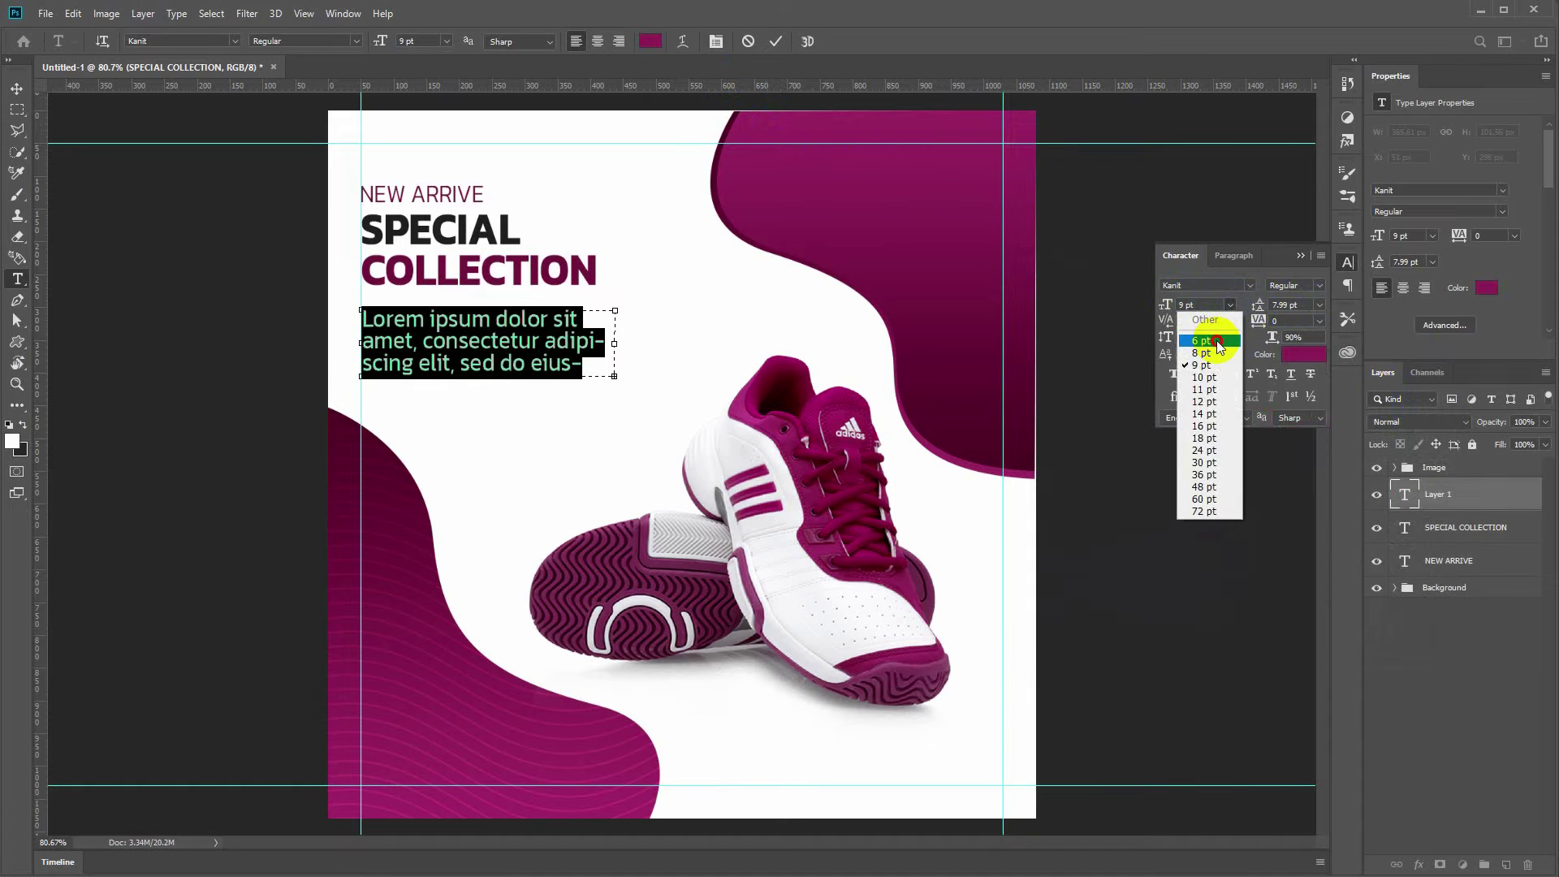
click(1210, 319)
click(1214, 339)
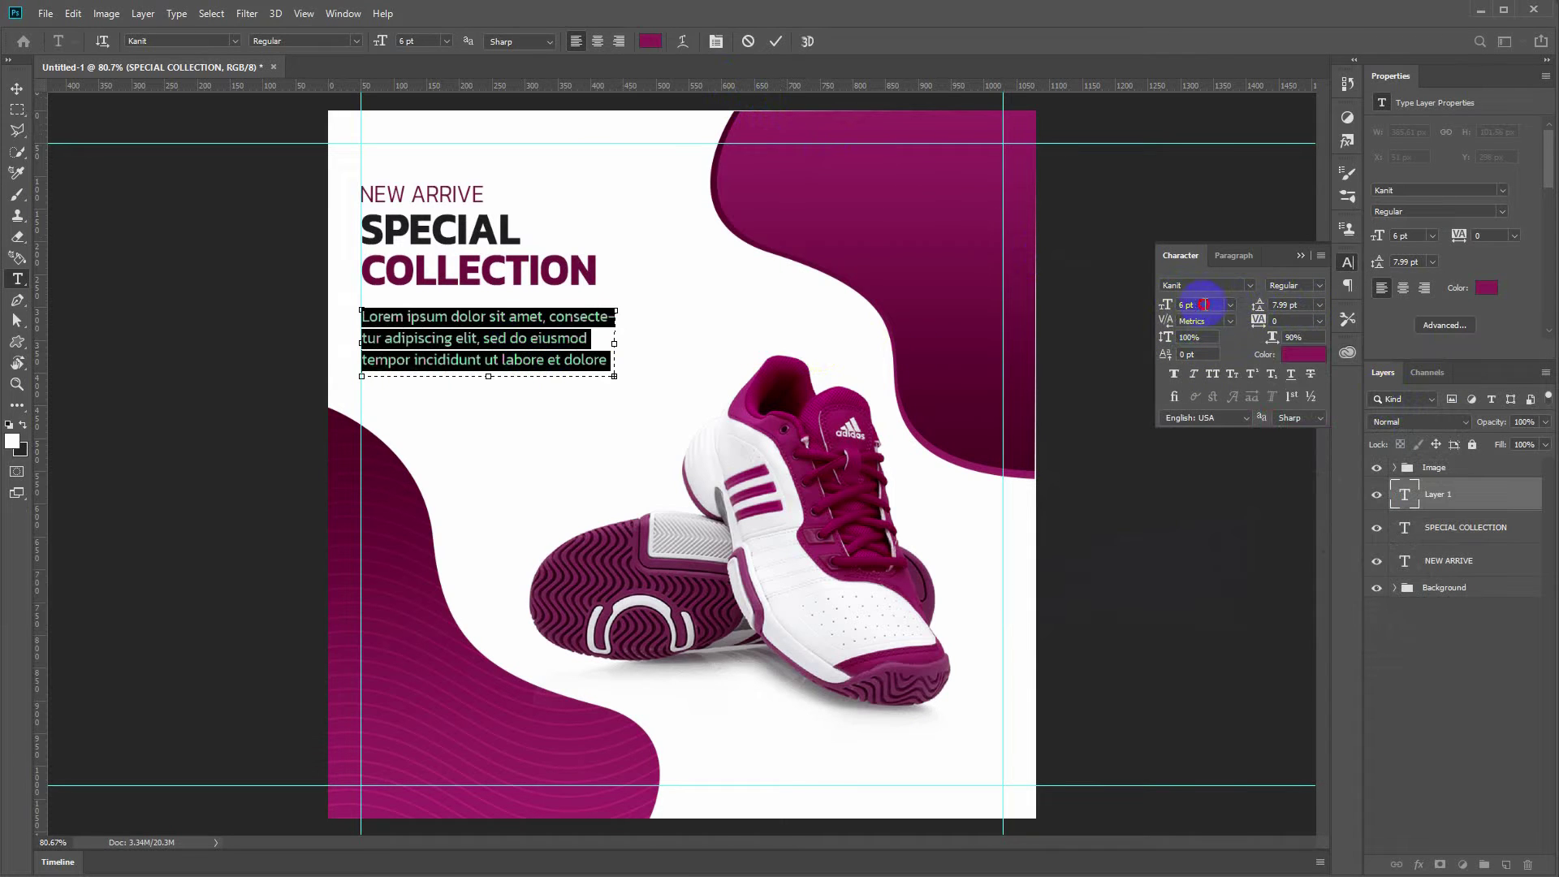
text(5)
key(Return)
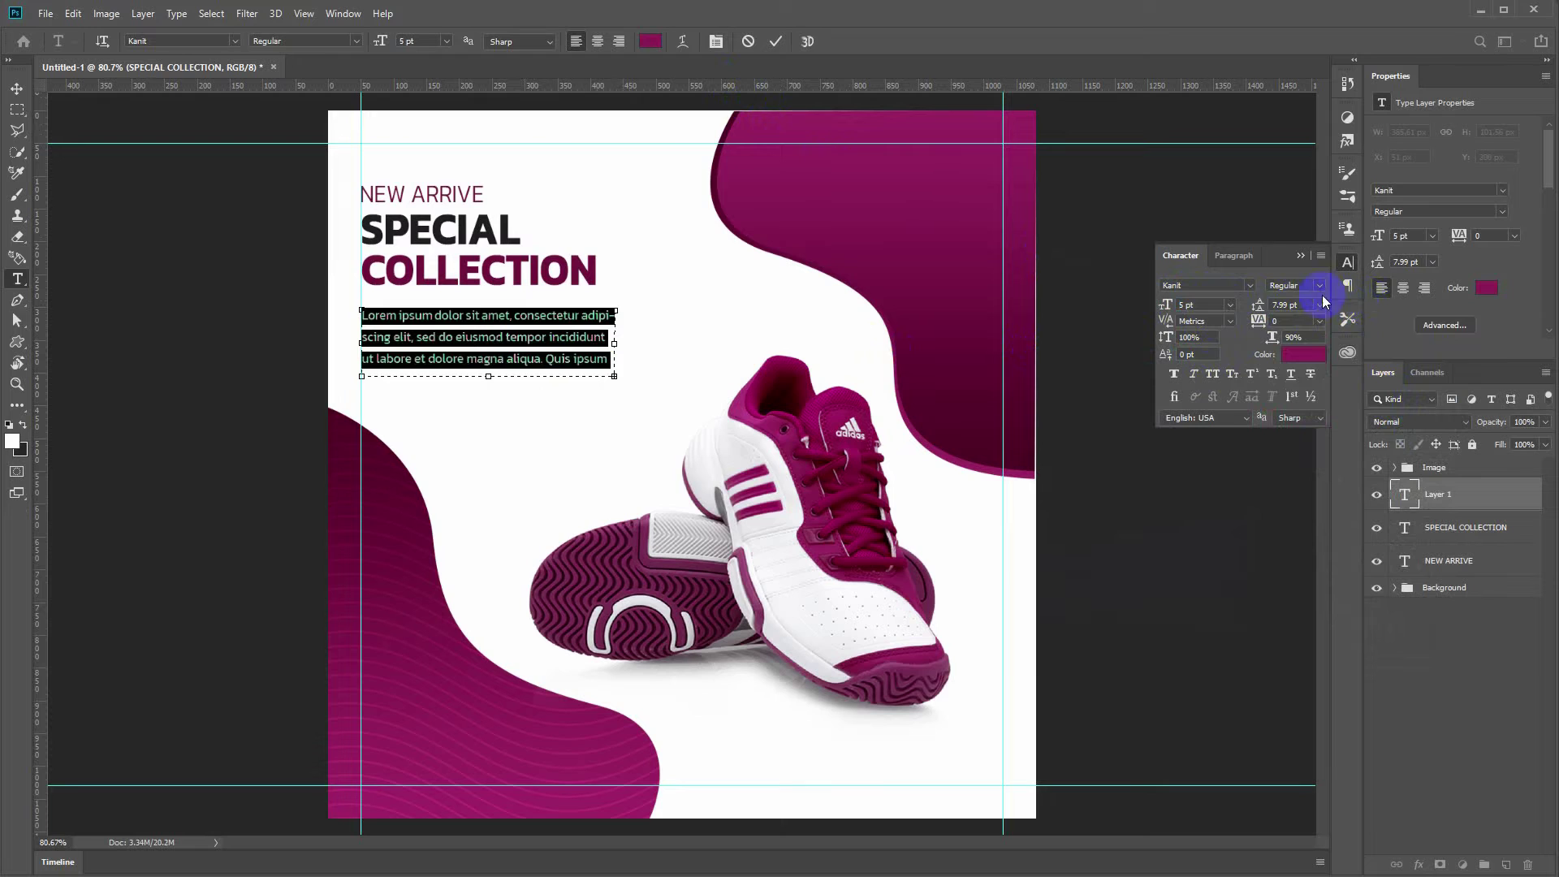
Step: Set the placeholder paragraph's leading to 6 pt
key(Down)
key(Down)
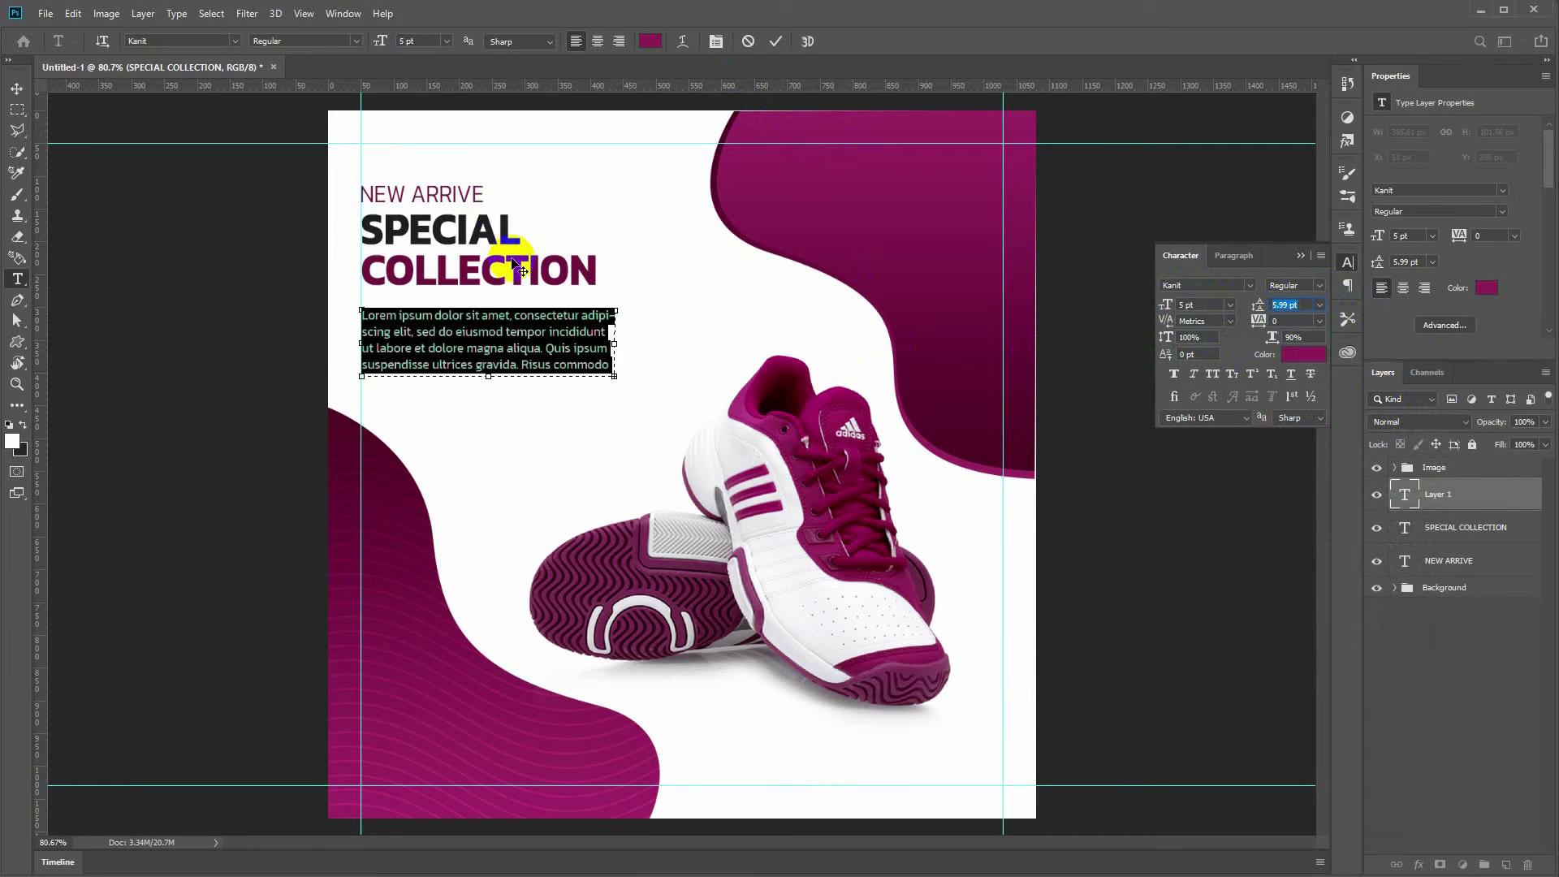
text(6)
key(Return)
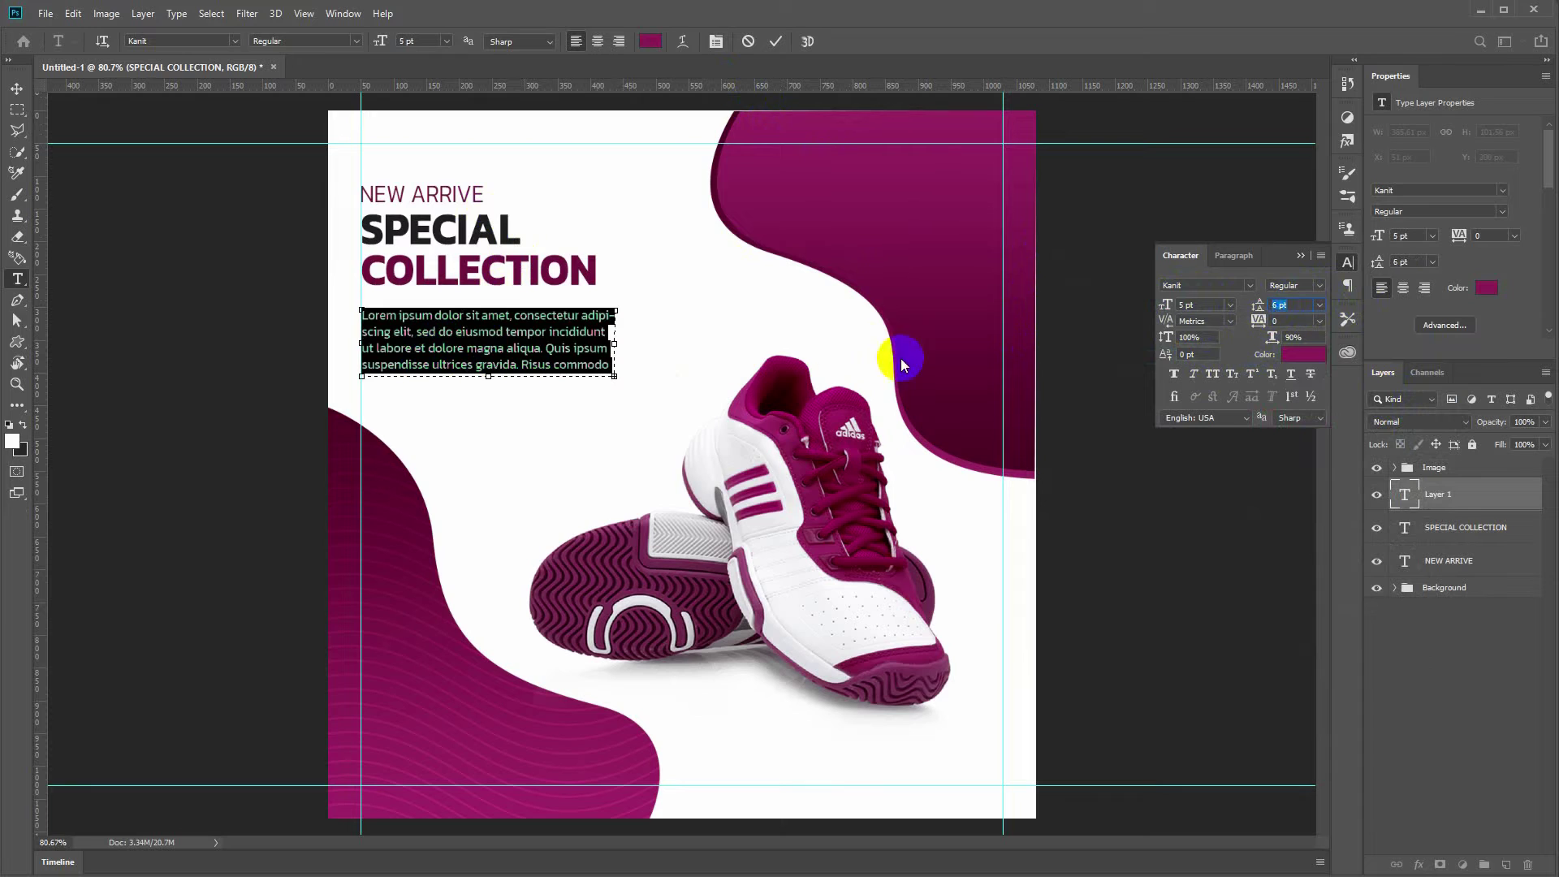
Step: Shorten the placeholder paragraph's text box to three lines and nudge the paragraph slightly closer to the COLLECTION heading
drag(485, 376, 488, 362)
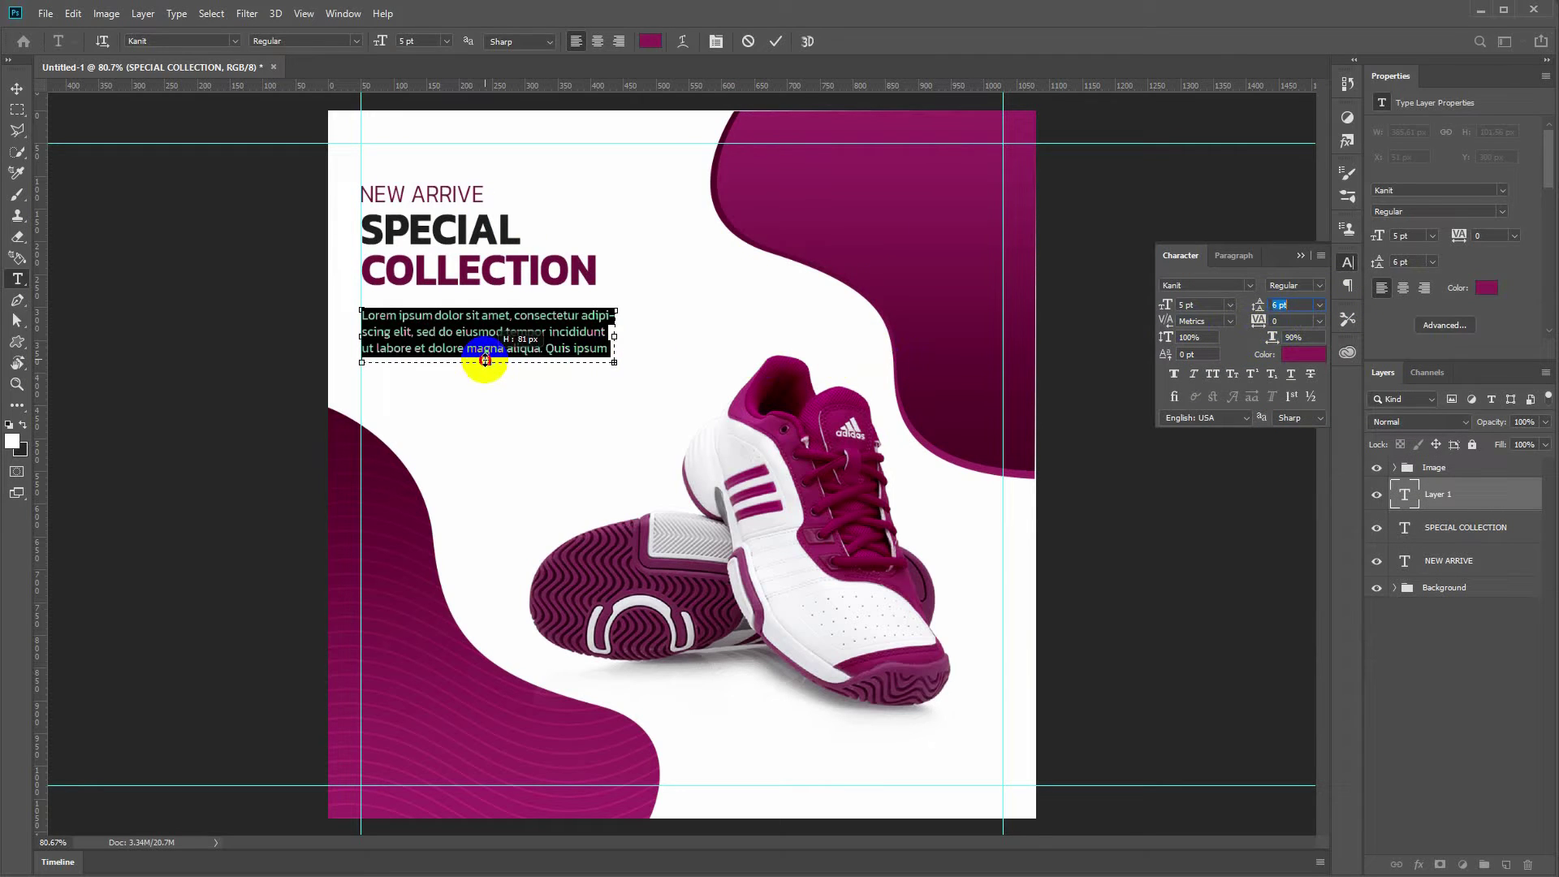
click(17, 89)
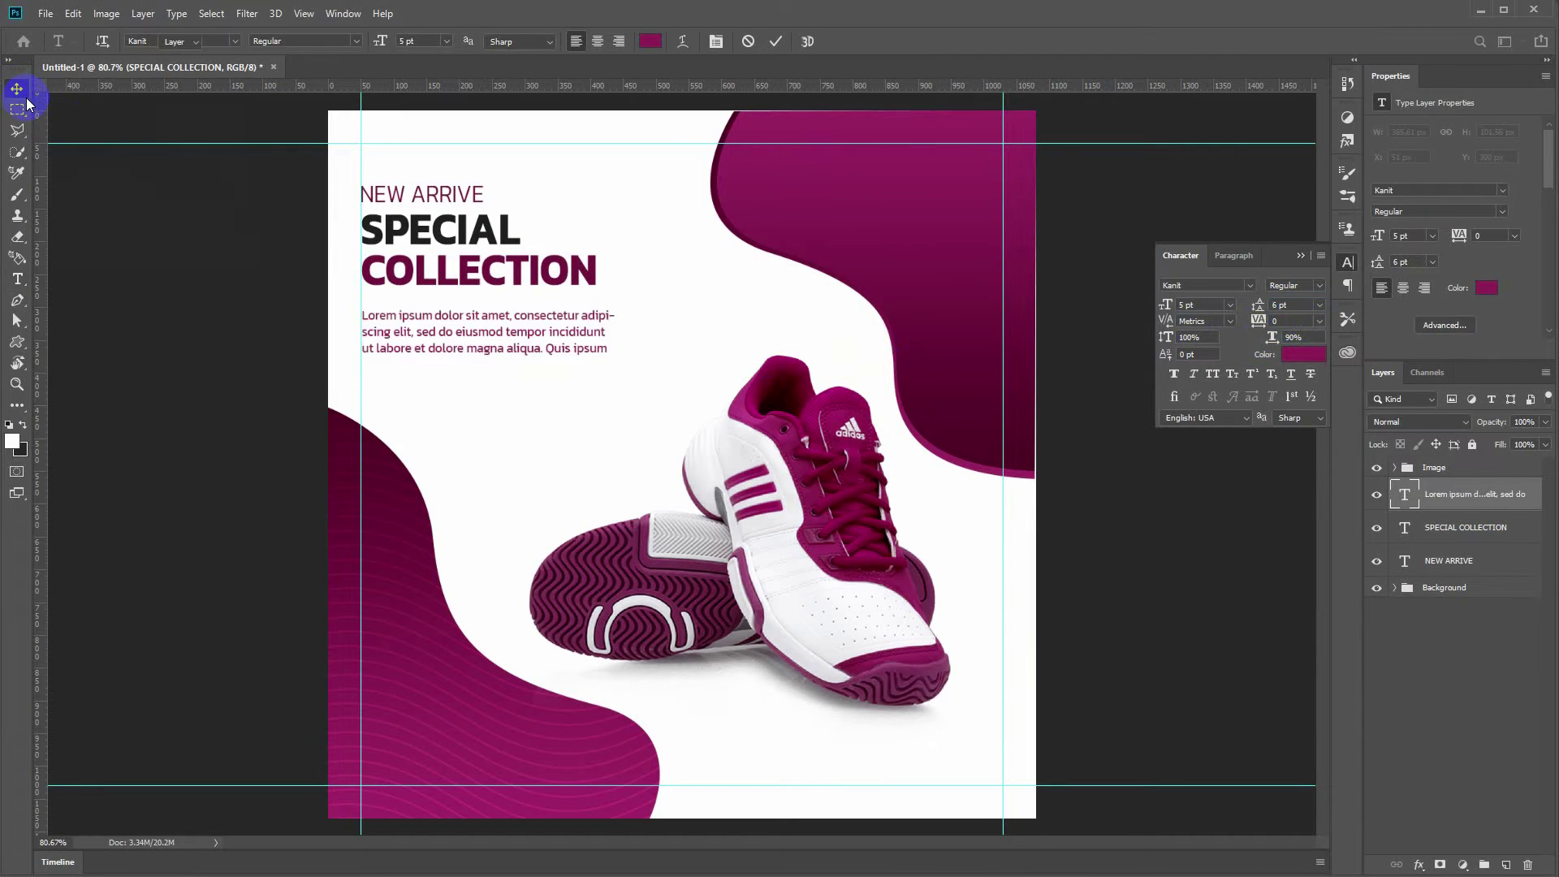
key(Up)
key(Up)
key(Up)
key(Up)
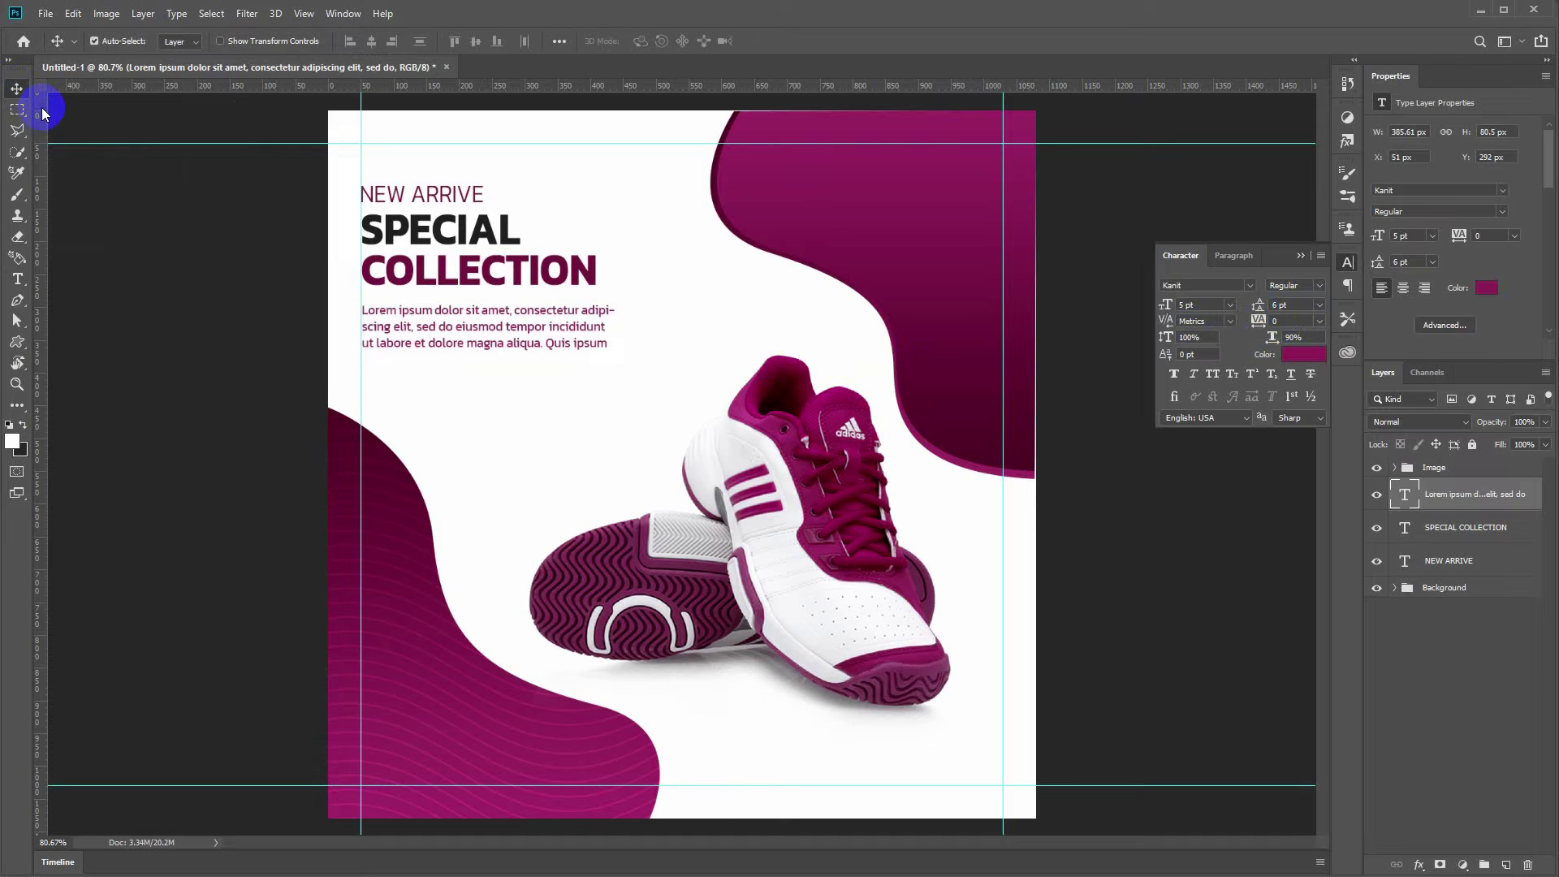
Step: Move NEW ARRIVE, SPECIAL COLLECTION and the placeholder paragraph together slightly upward, keeping them aligned to the left margin guide
click(433, 192)
shift+click(433, 272)
drag(431, 318, 418, 303)
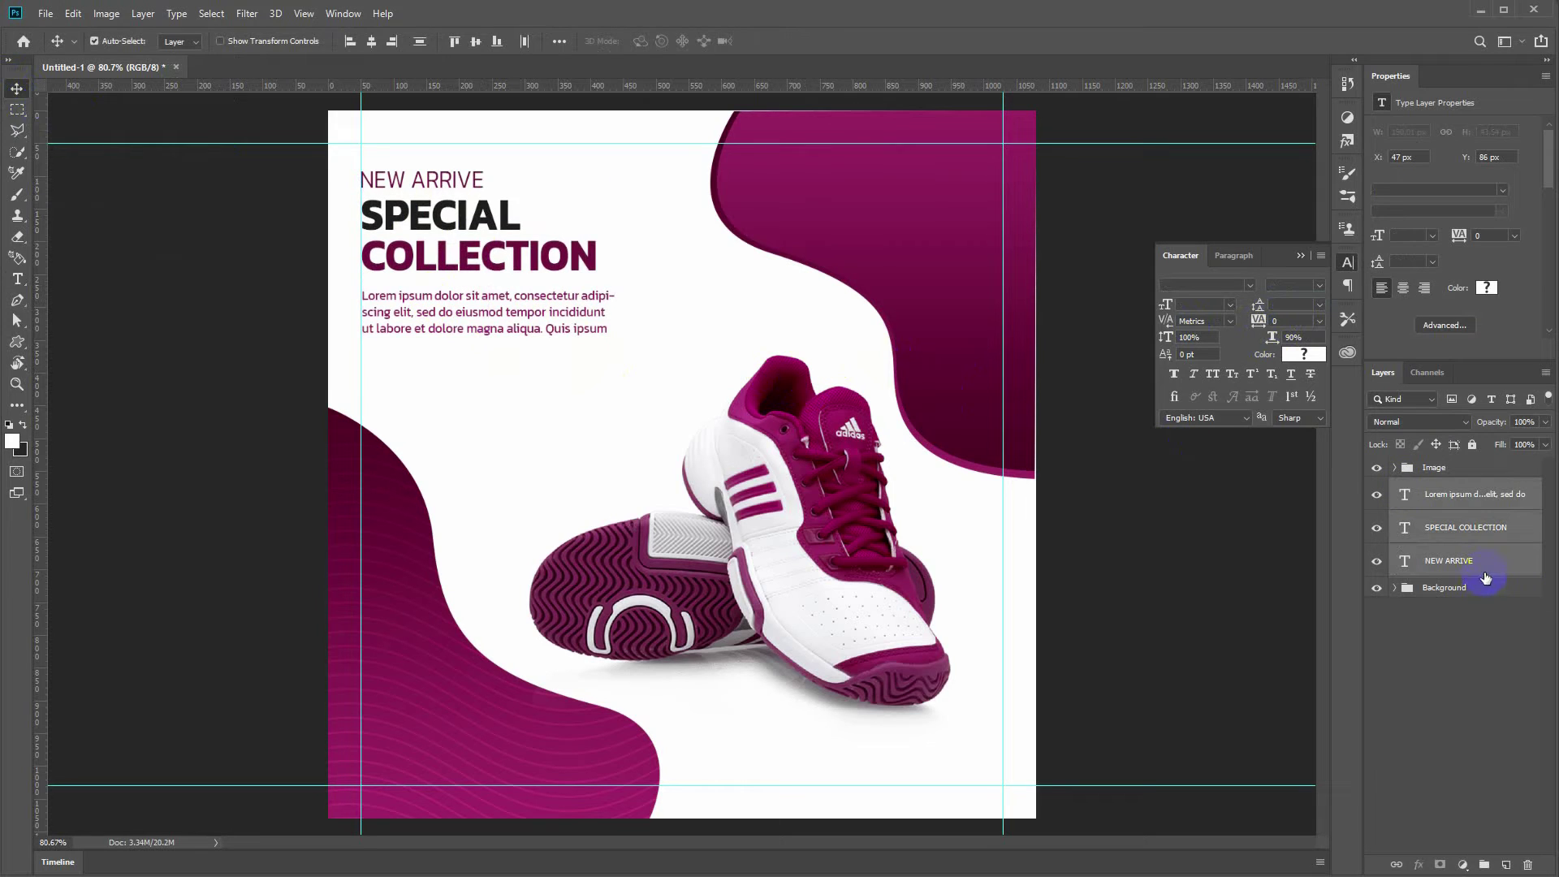
Step: Group the three text layers under the name Text and place the group above the Image group
key(ctrl+g)
double_click(1436, 488)
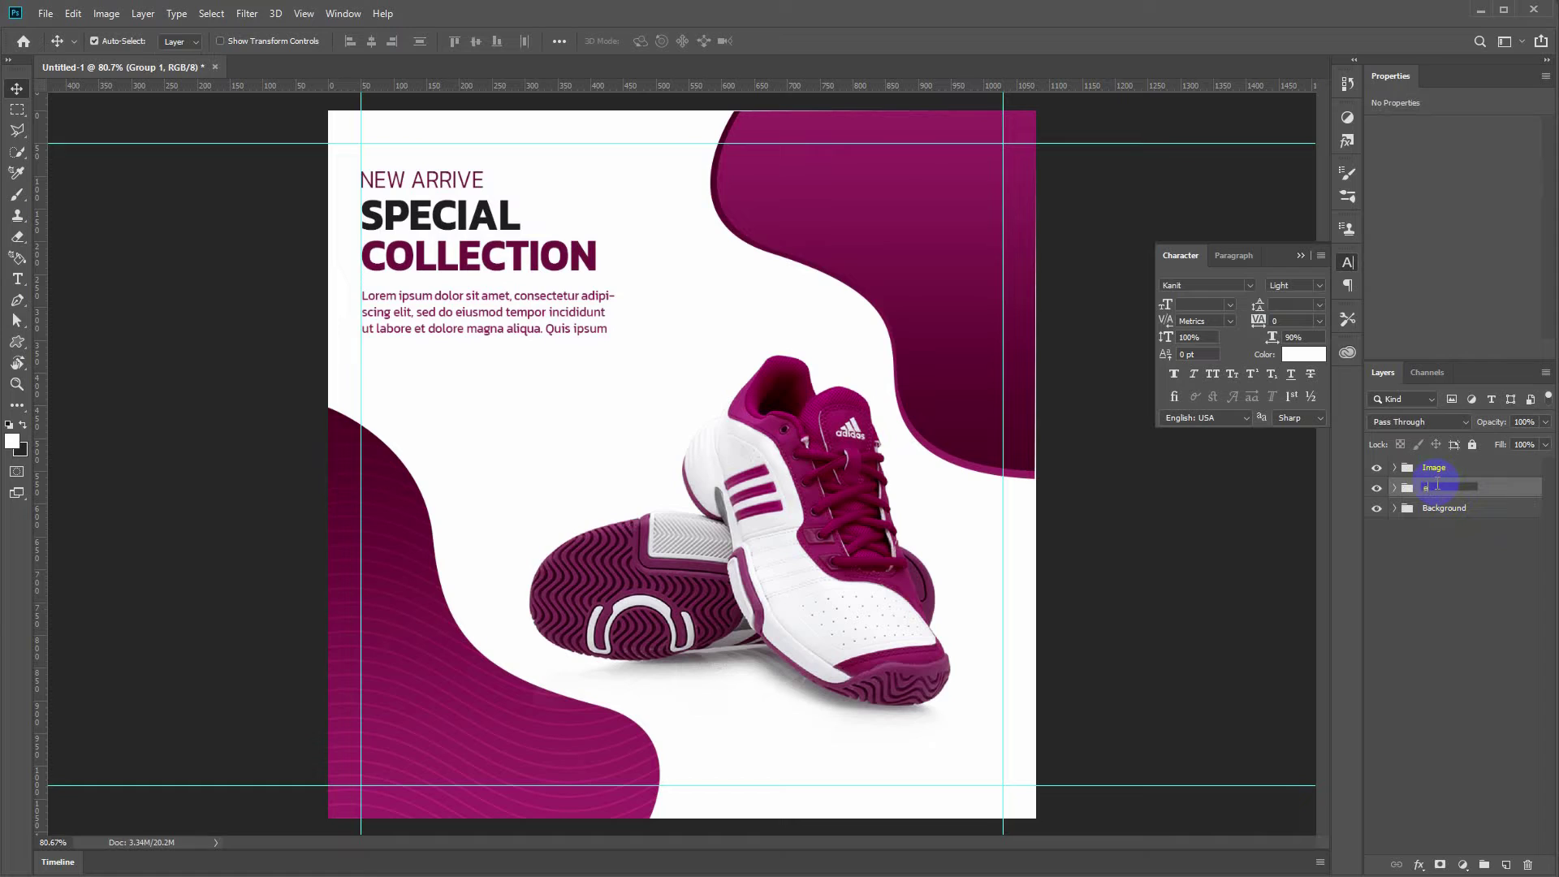
text(Text)
key(Return)
drag(1431, 487, 1432, 465)
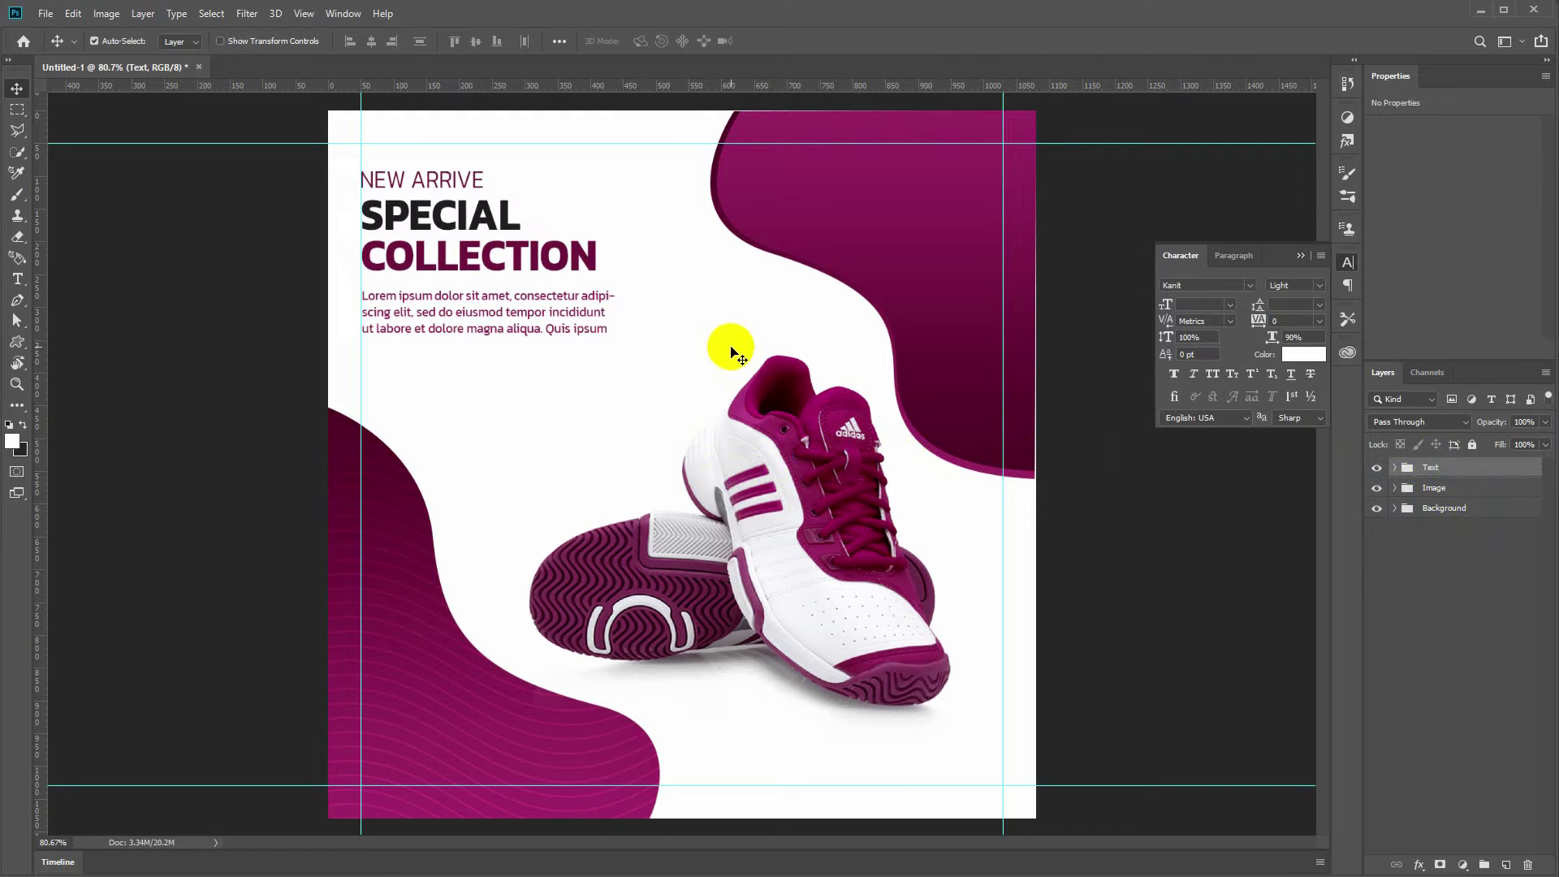
Step: Add white two-line text reading LOGO HERE on the upper-right magenta shape
key(t)
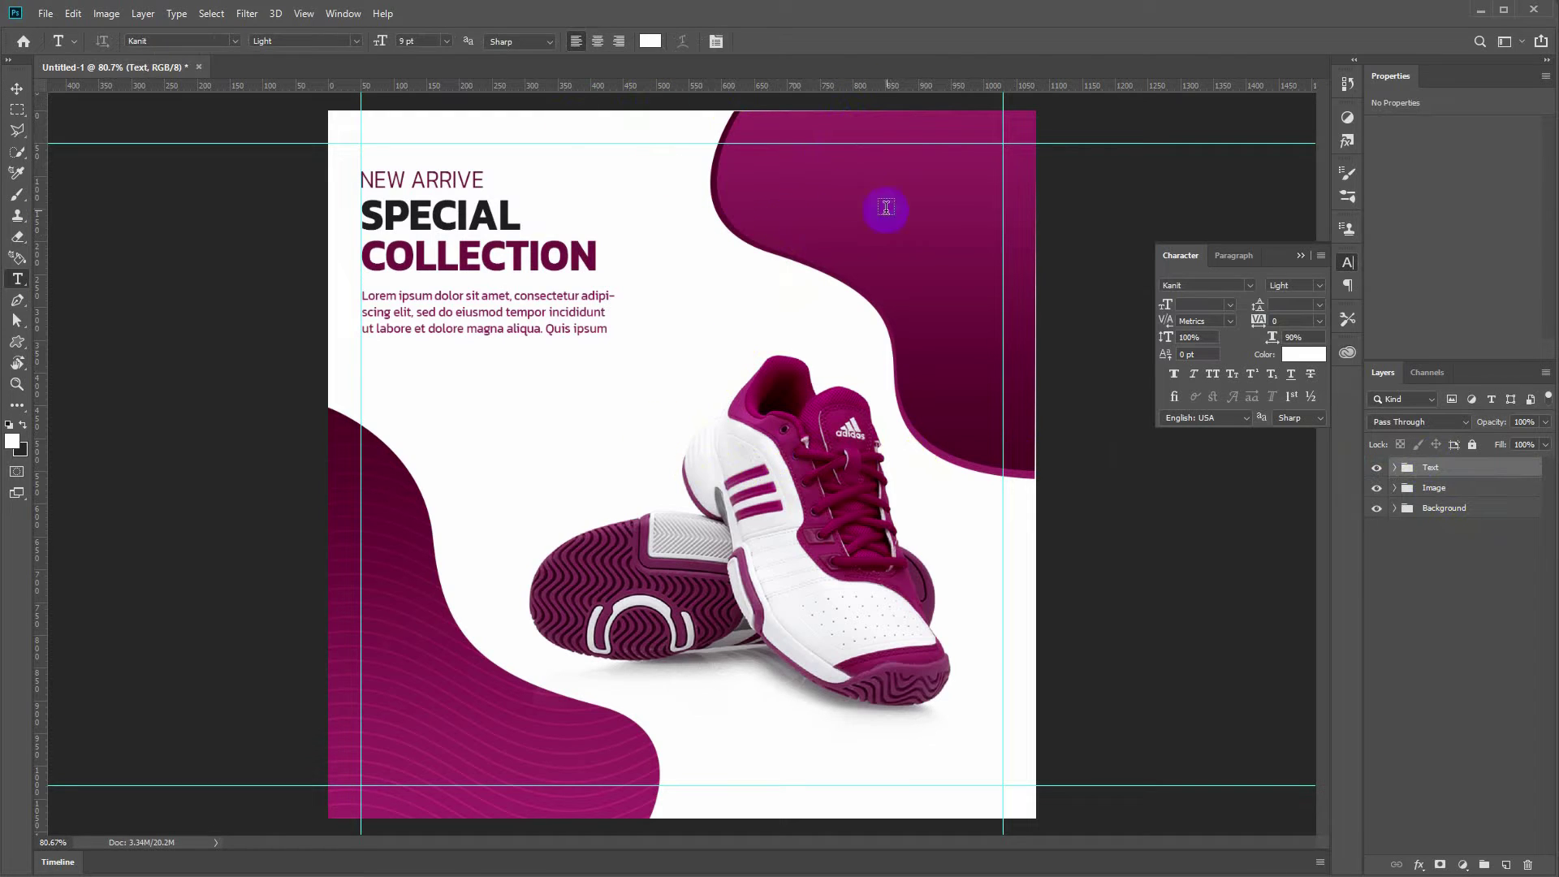
click(897, 164)
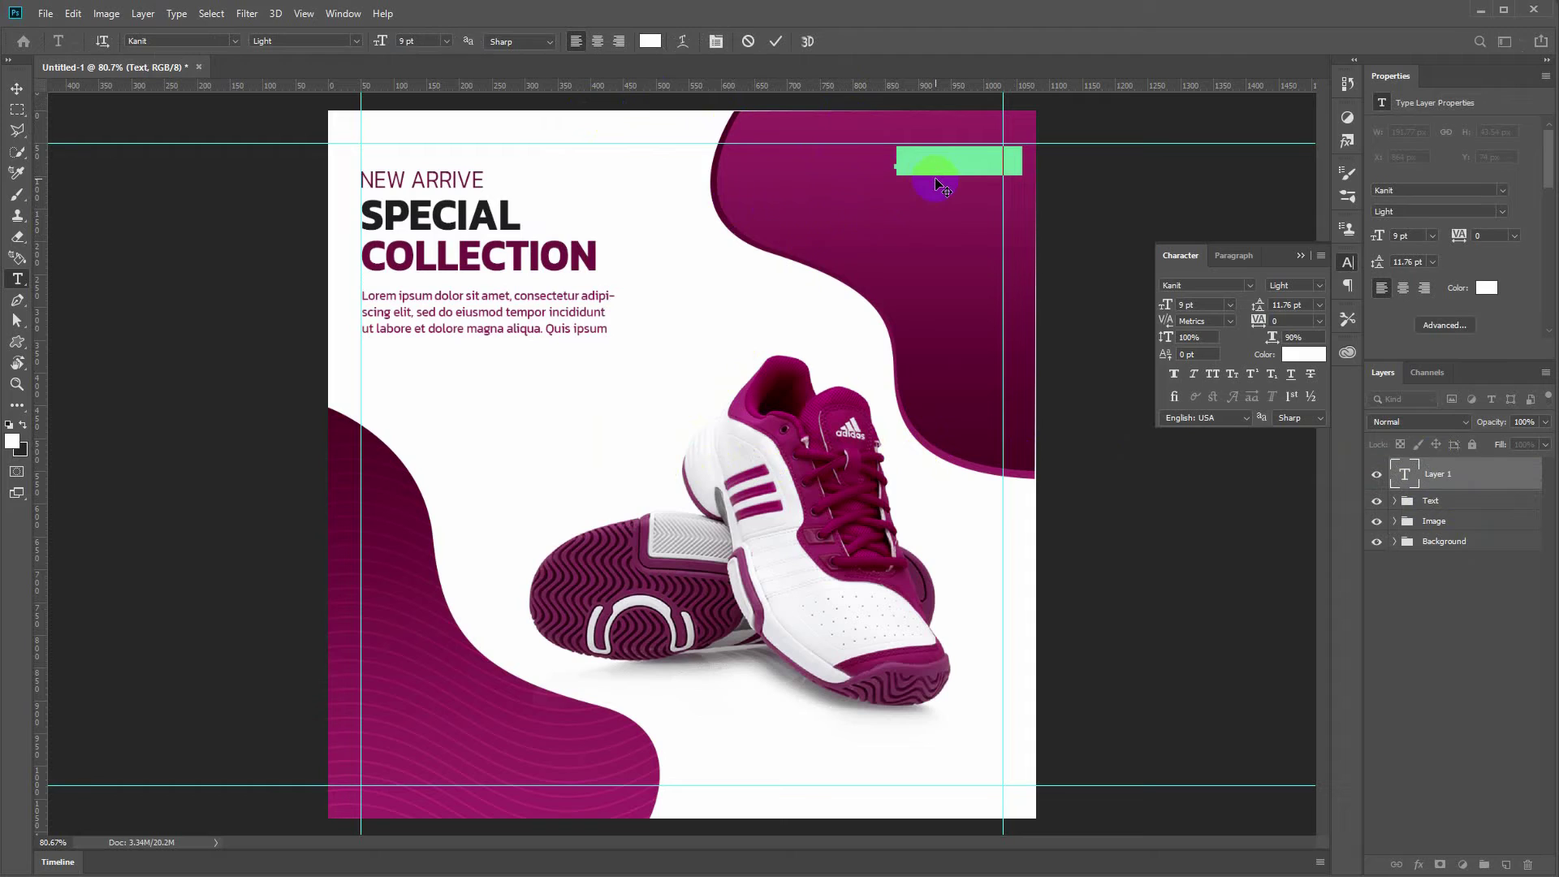
text(LOGO)
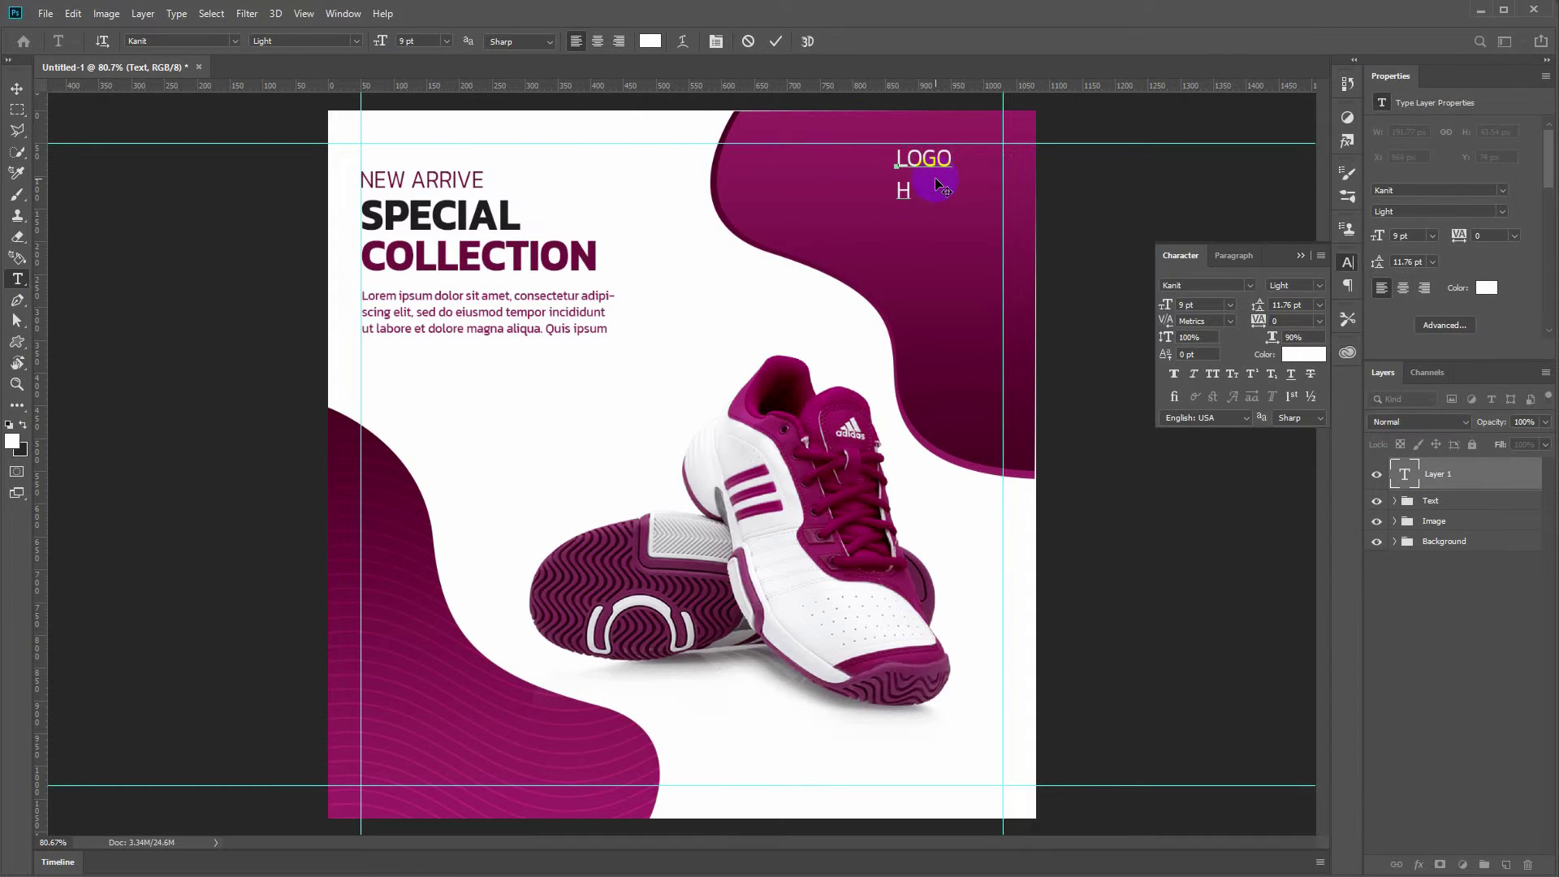
Step: Set the leading of the LOGO HERE text to 7.76 pt
drag(940, 185, 967, 221)
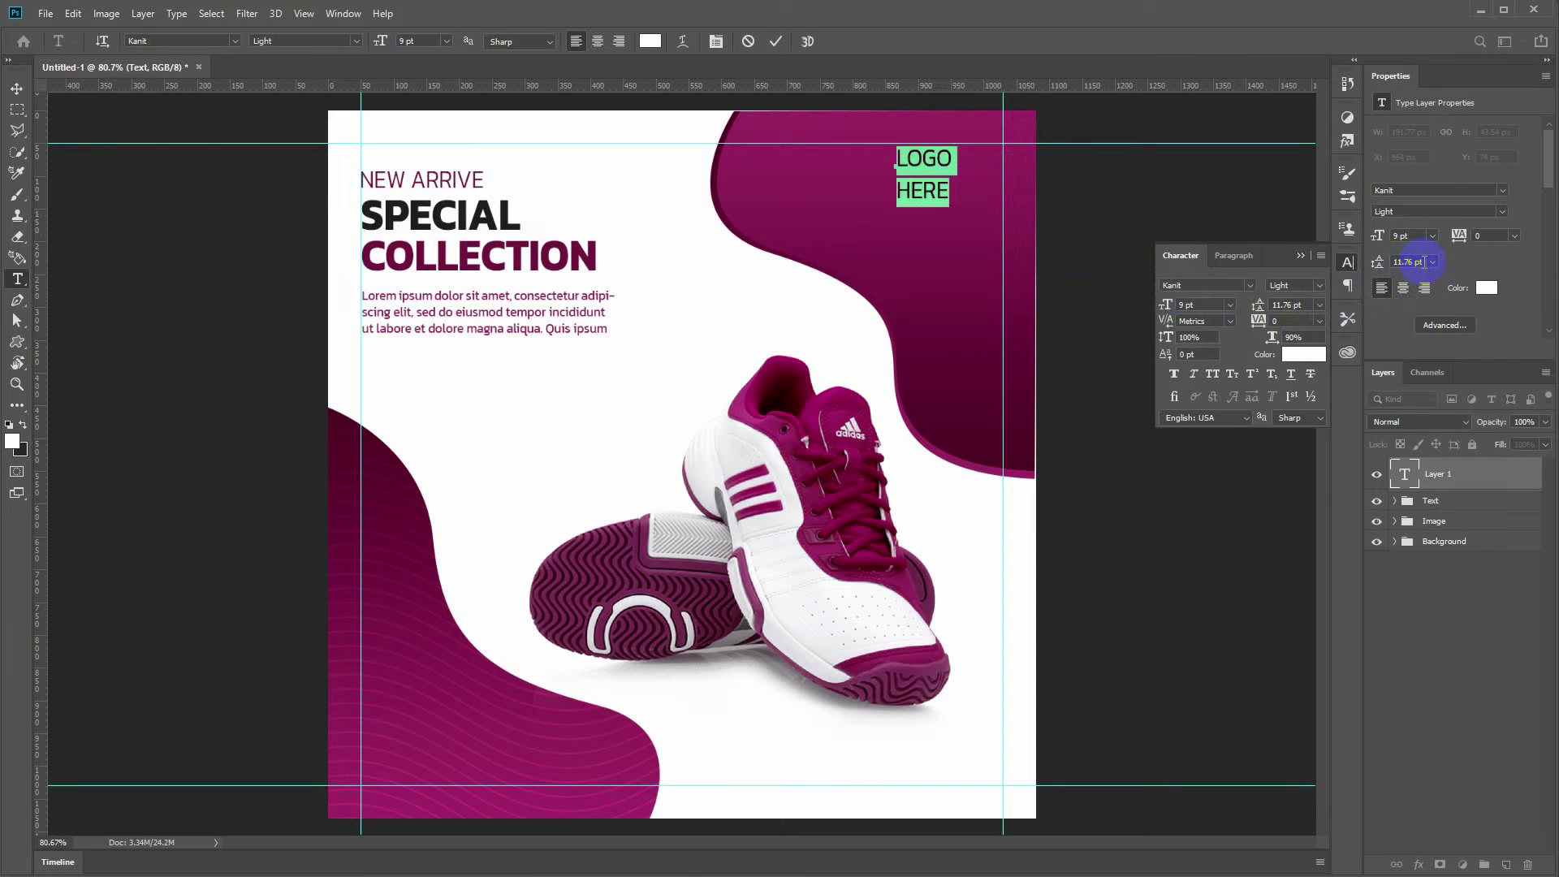
key(Down)
key(Down)
key(Down)
key(Down)
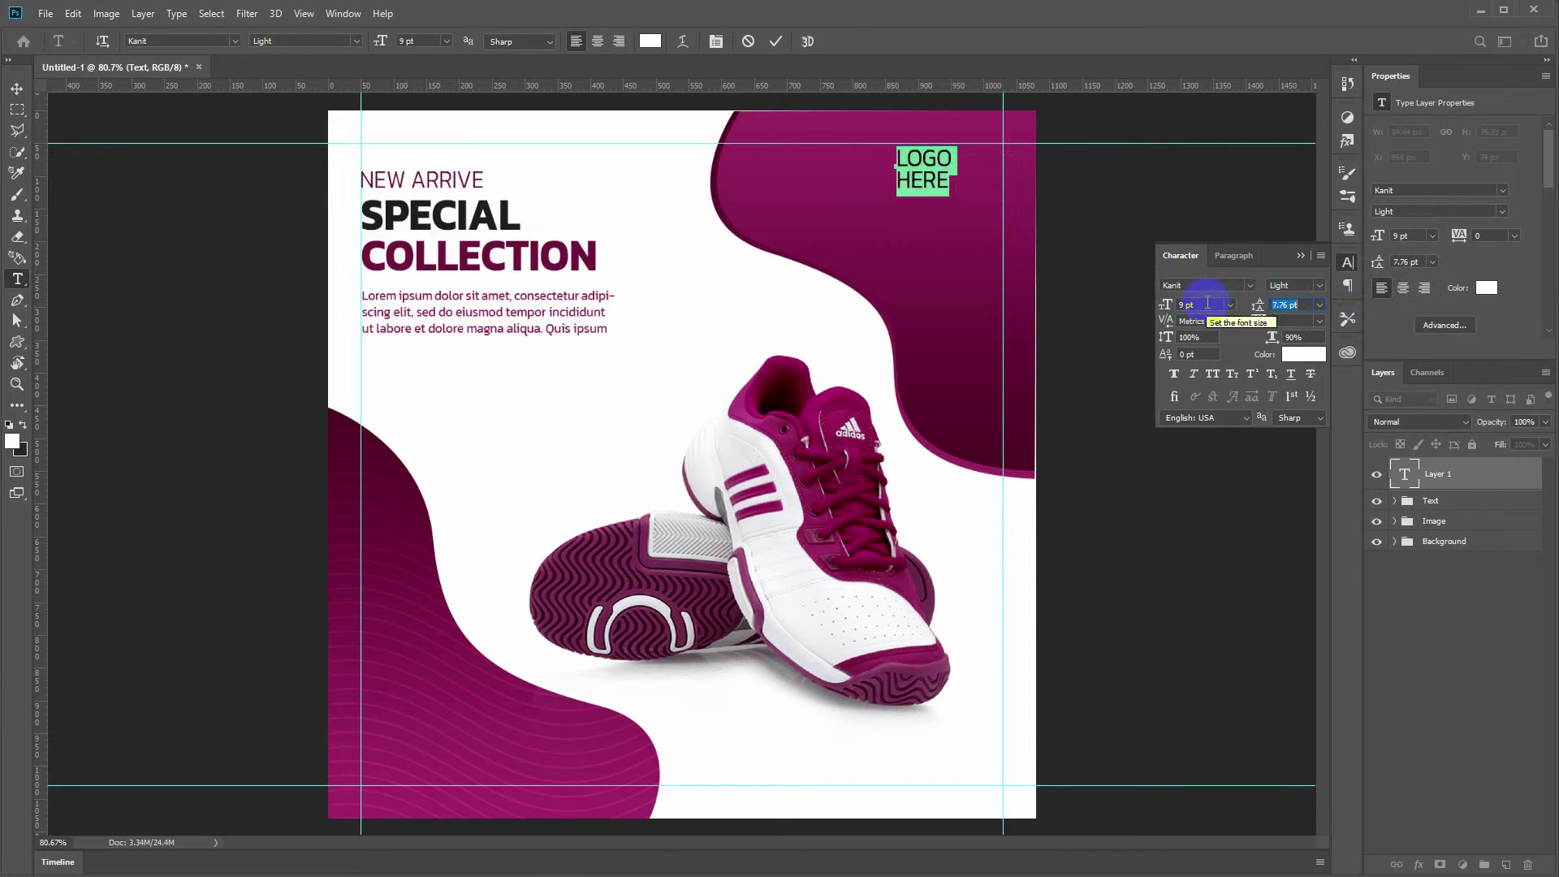
key(ctrl+Return)
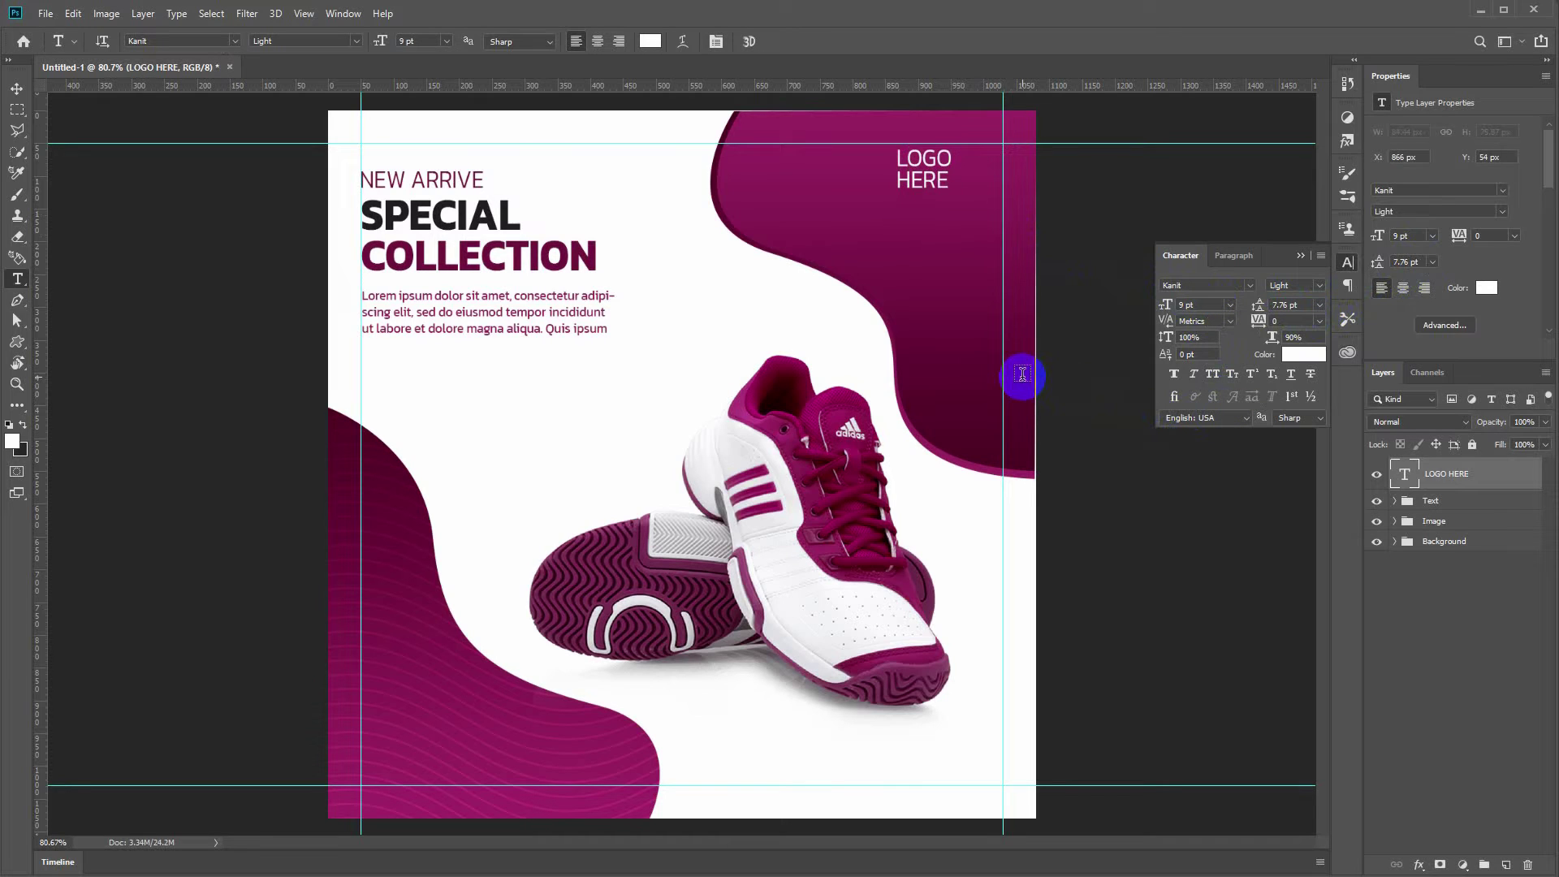
Step: Group the LOGO HERE text as Logo, then scale it down to about 6.47 pt and fit it into the upper-right guide corner
key(ctrl+g)
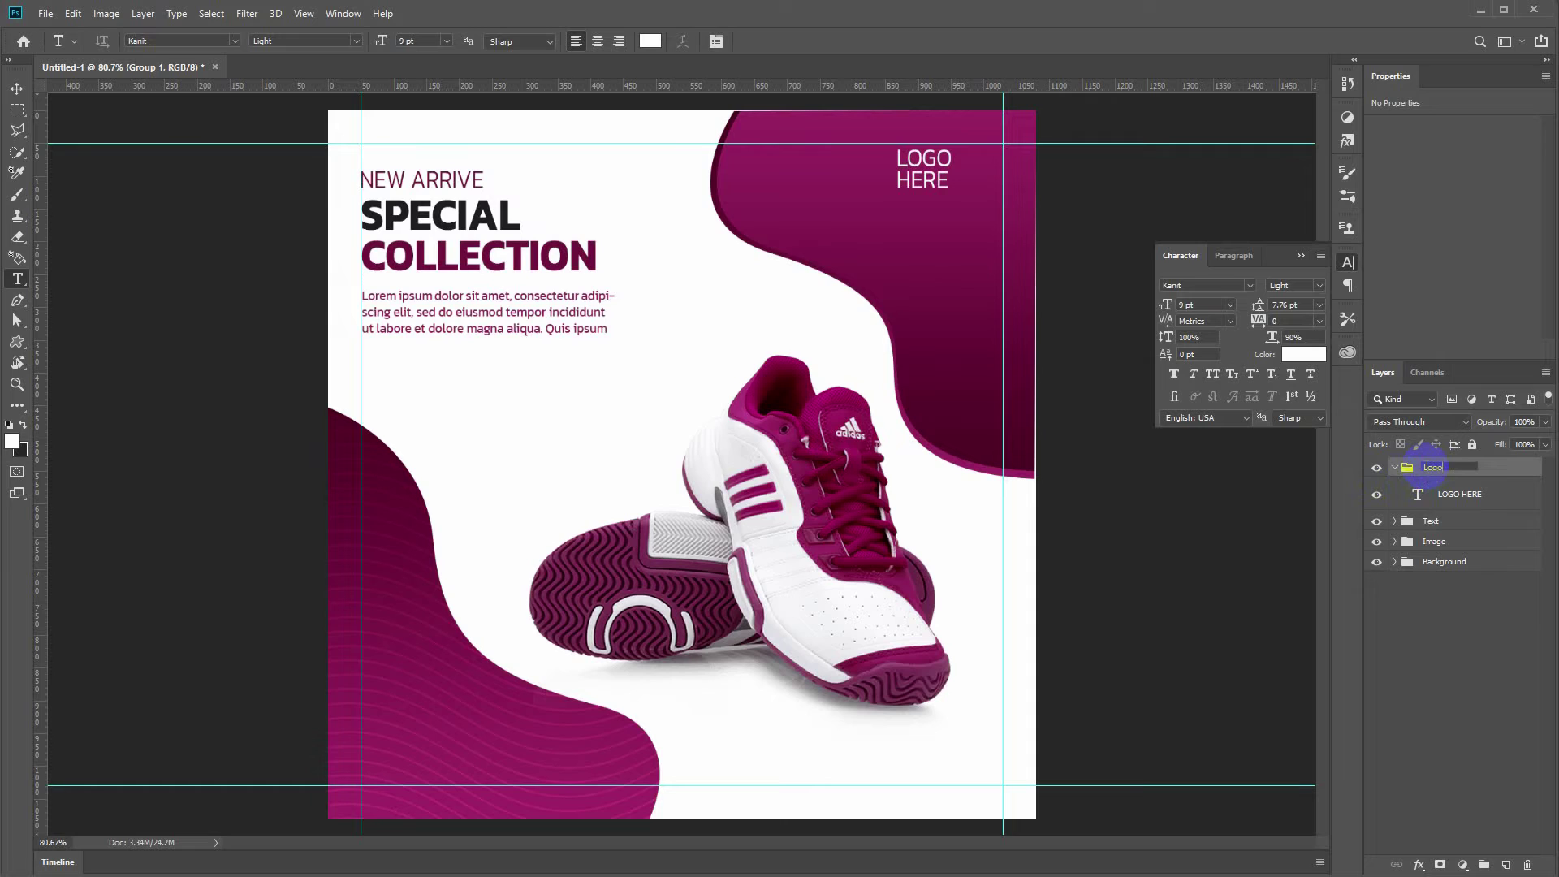
key(Return)
key(ctrl+t)
drag(900, 188, 980, 173)
key(Return)
key(v)
click(1394, 469)
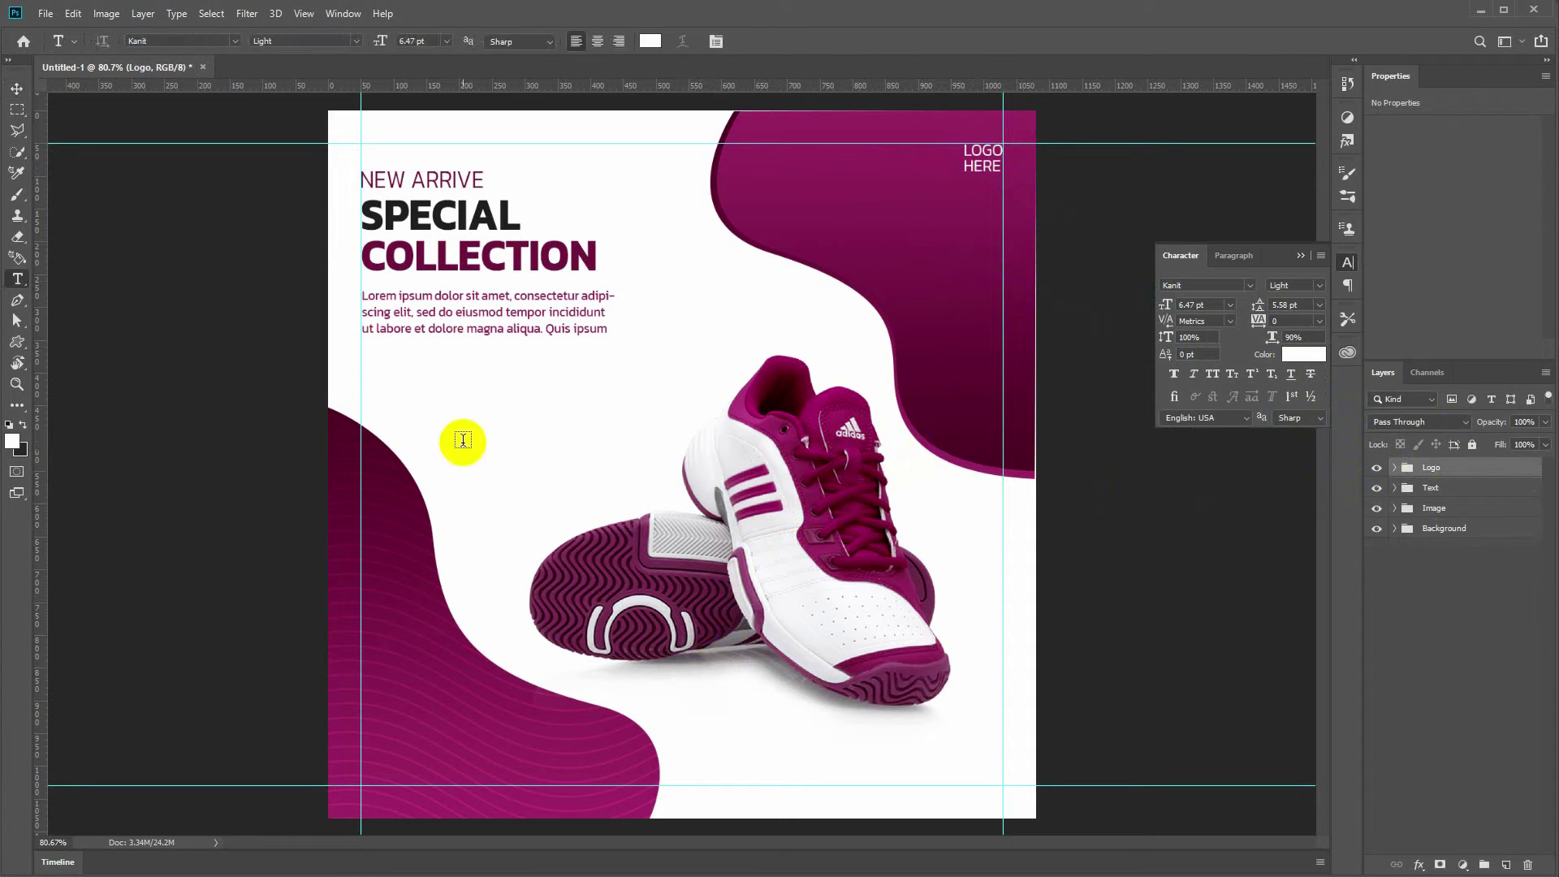
Step: Draw a six-sided polygon badge with smooth corners, about 162 x 150 px, below the placeholder paragraph
click(17, 343)
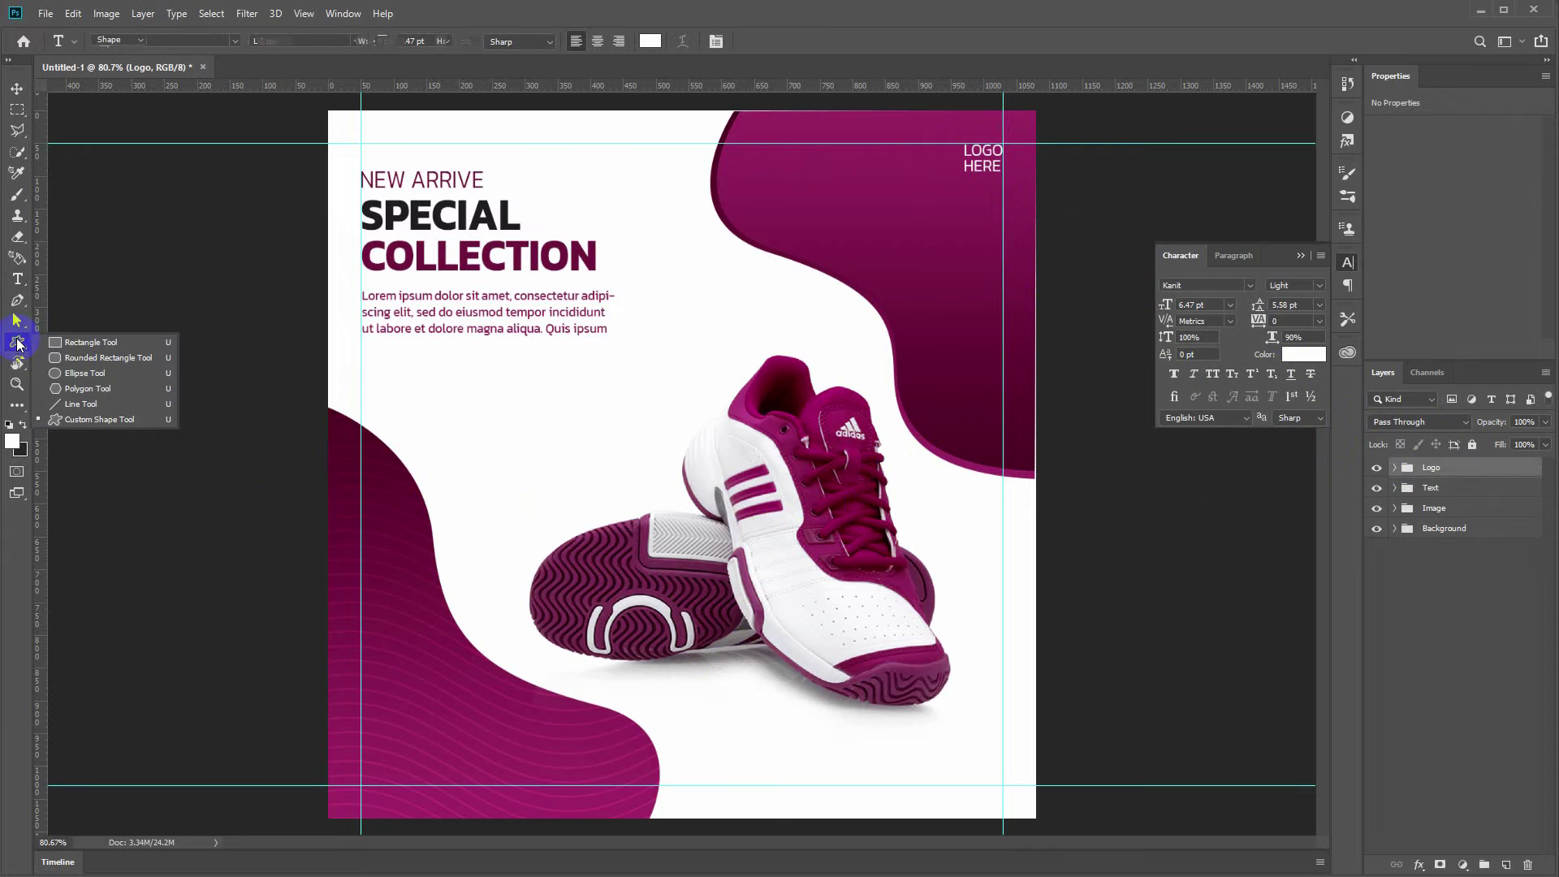
click(70, 388)
click(531, 423)
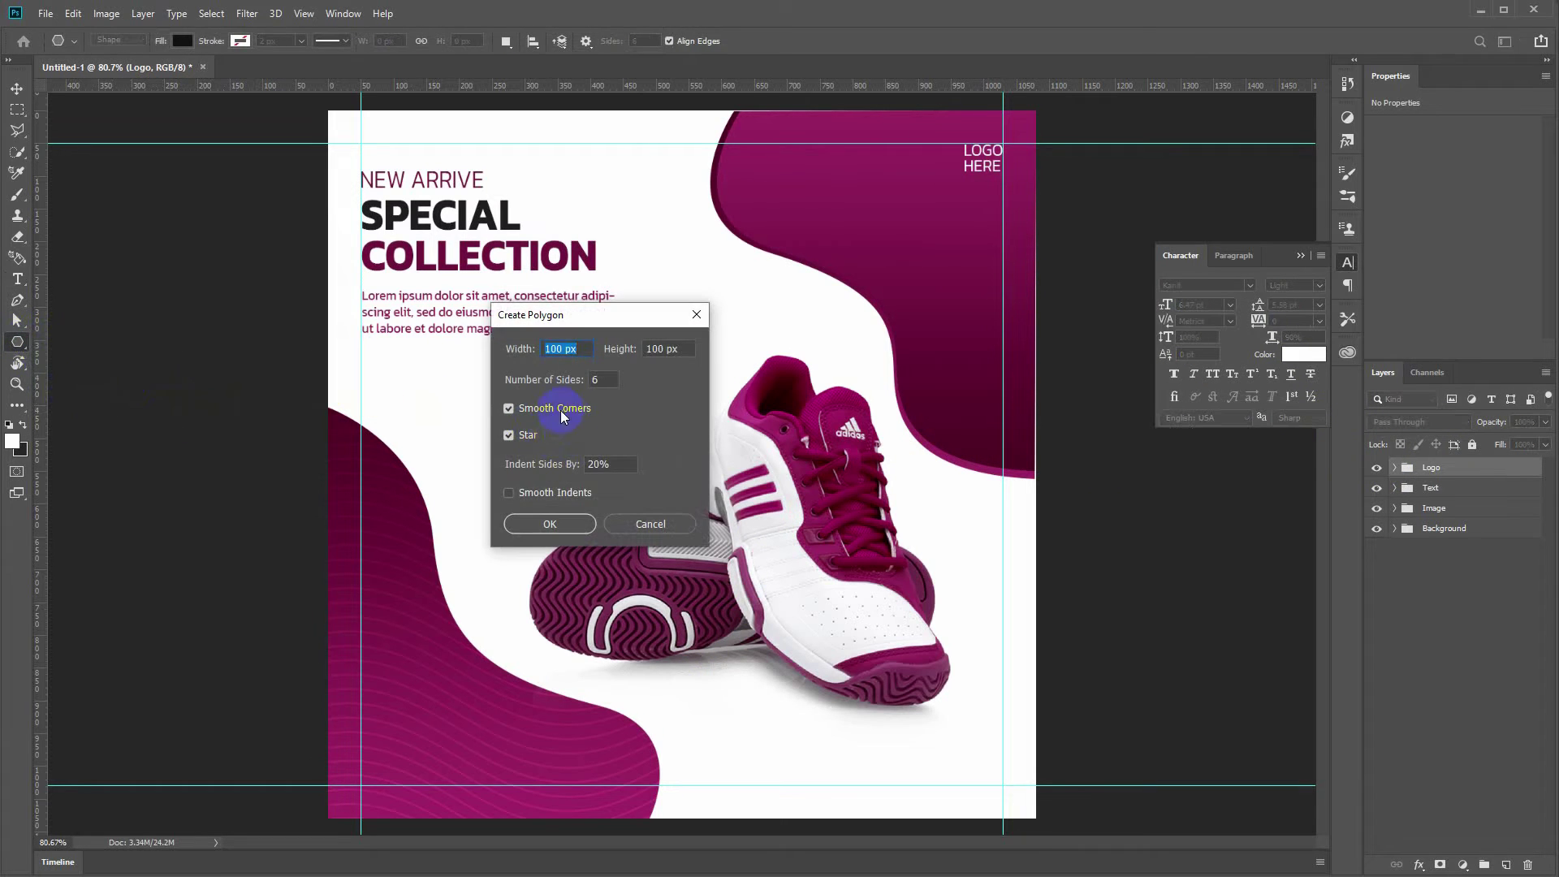
key(Escape)
drag(487, 405, 515, 470)
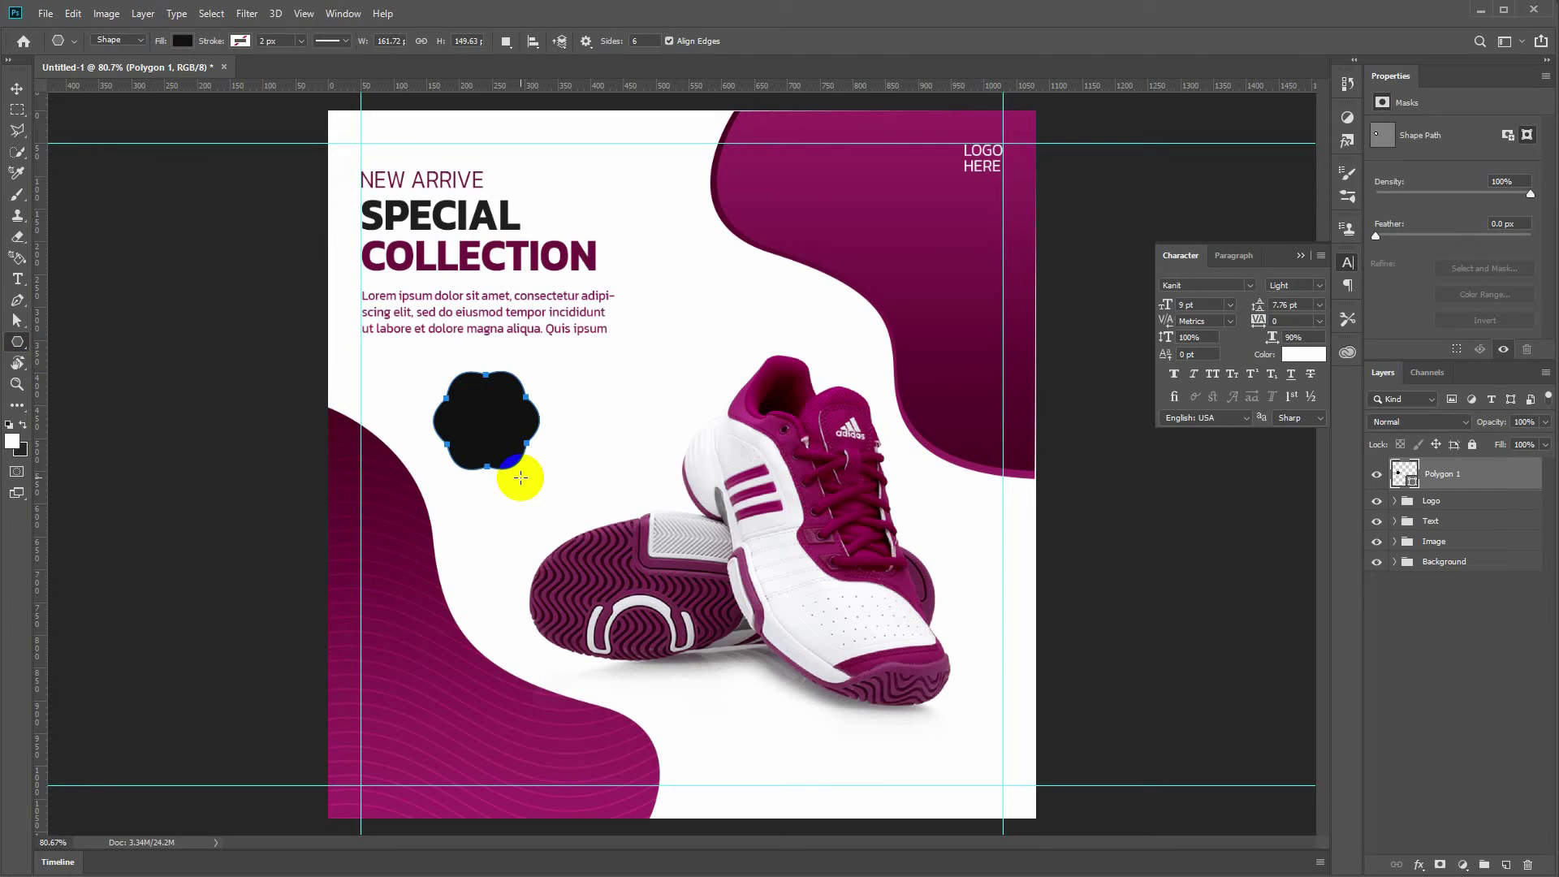
Step: Fill the polygon badge with magenta #8b1d57 sampled from the upper-right shape and shift the badge slightly to the right
click(183, 41)
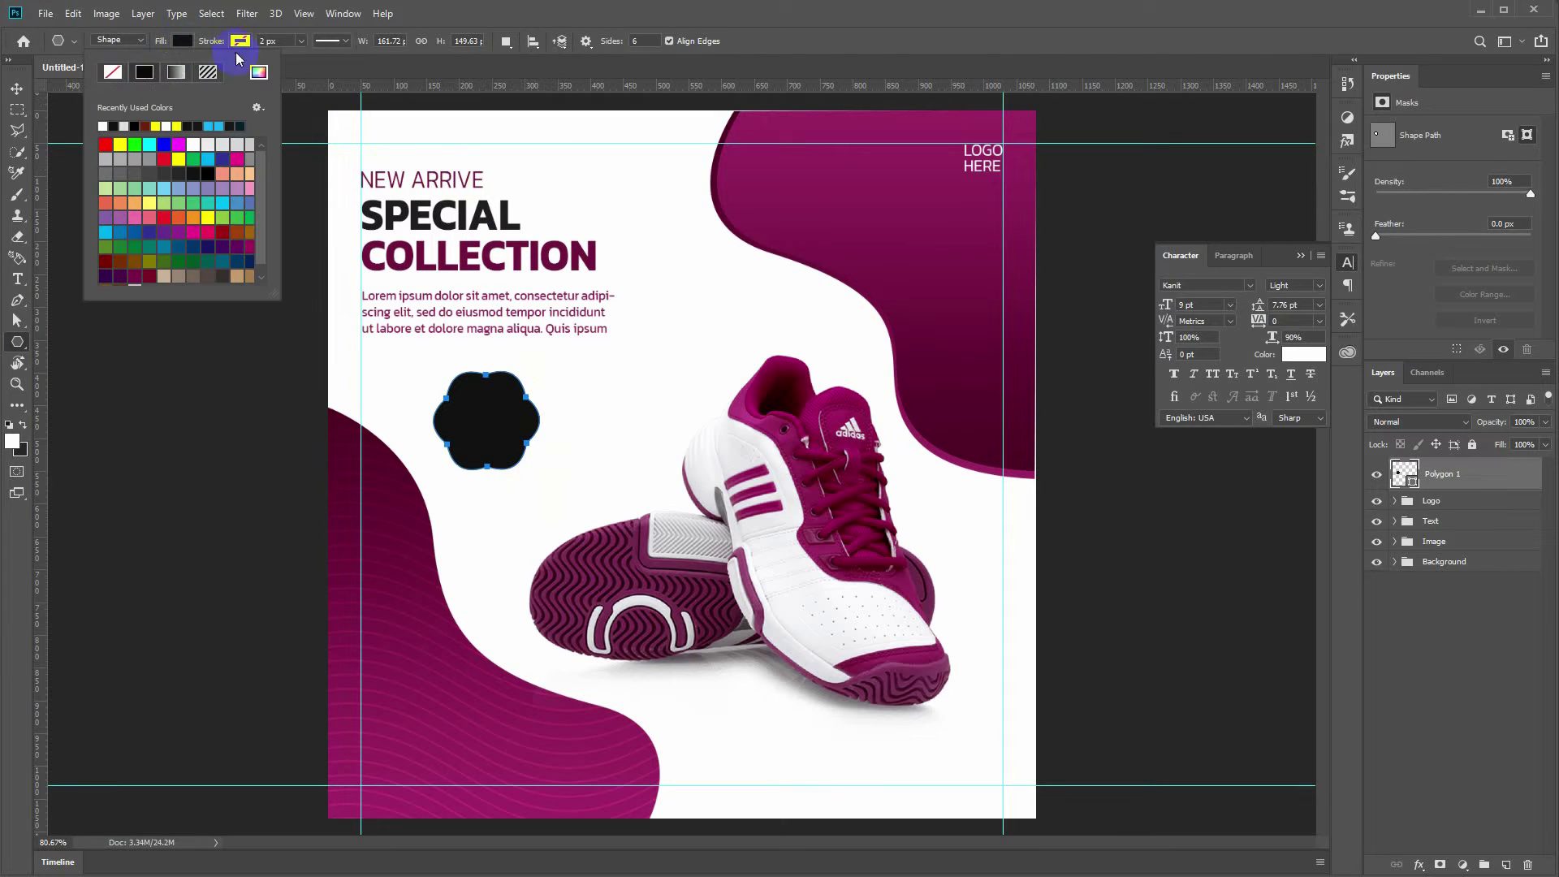
click(258, 71)
click(858, 197)
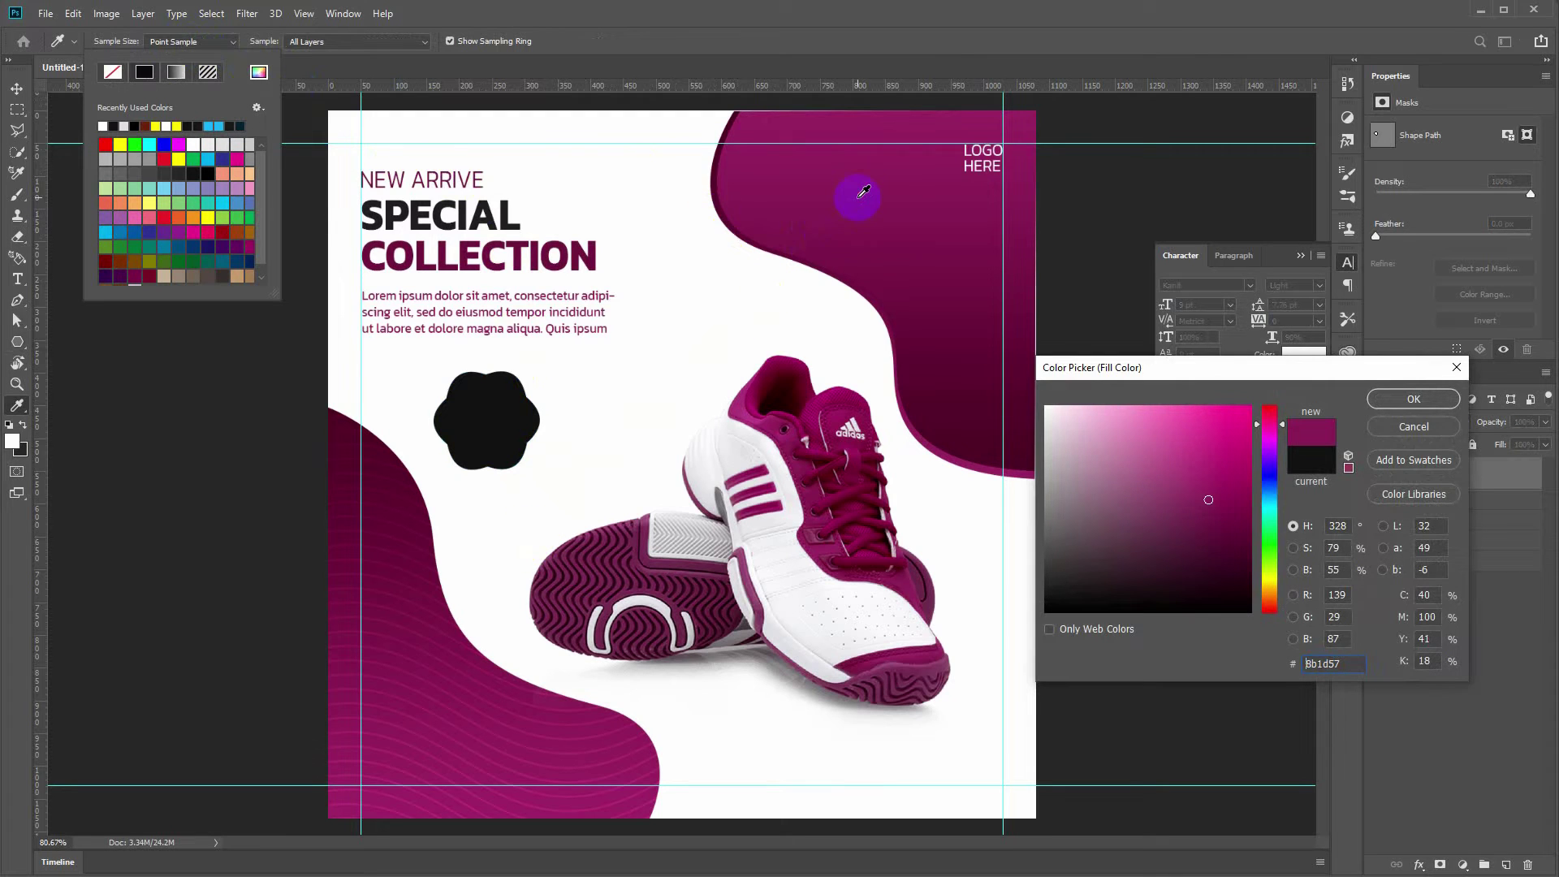
click(1412, 398)
click(552, 559)
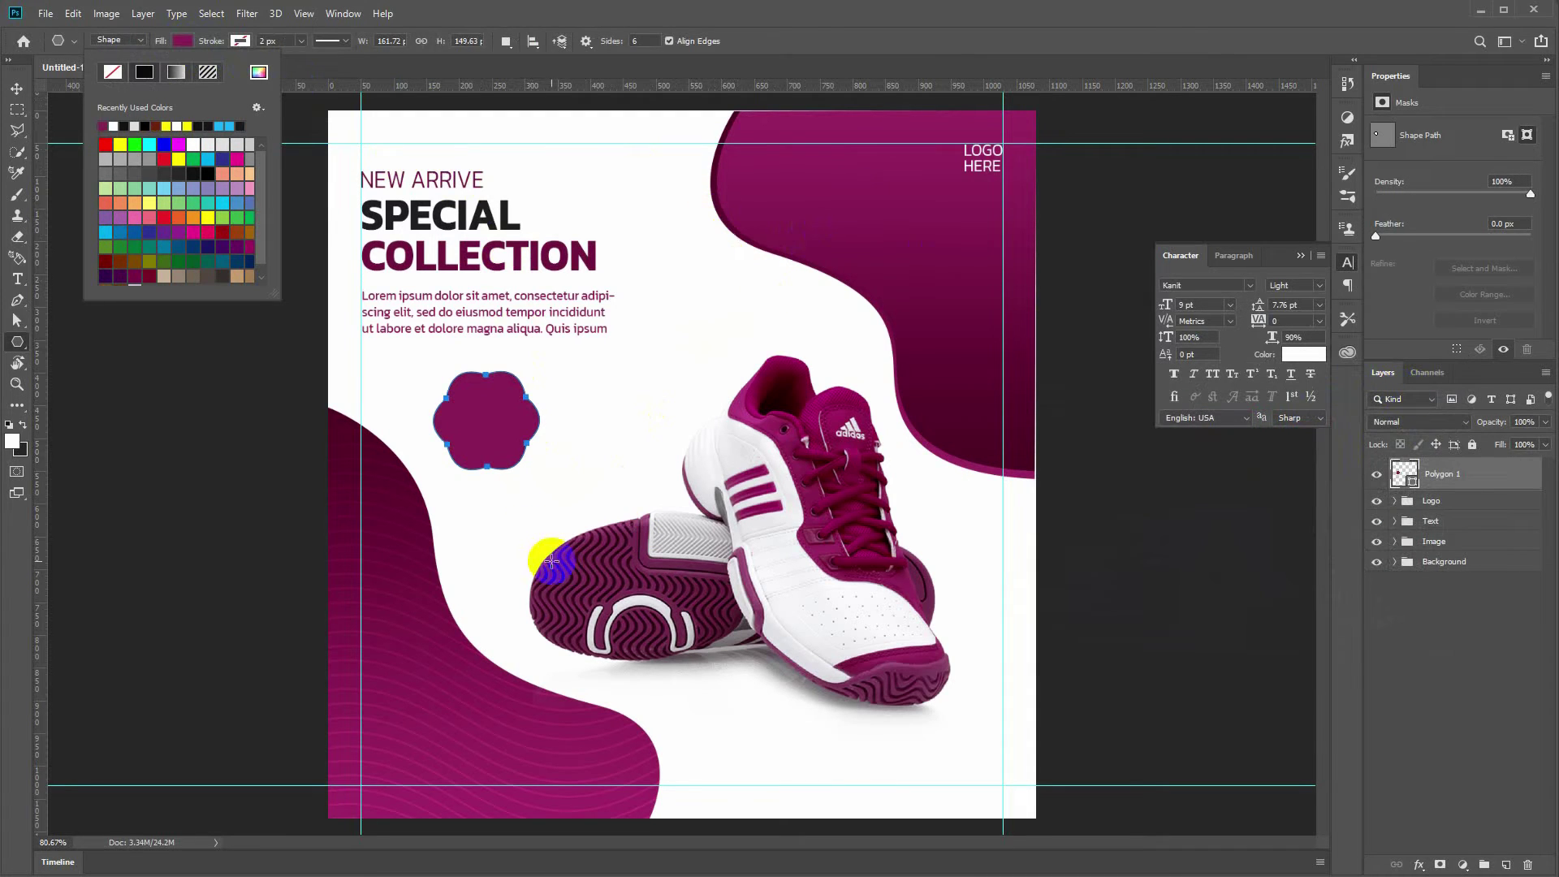
key(v)
drag(500, 424, 521, 424)
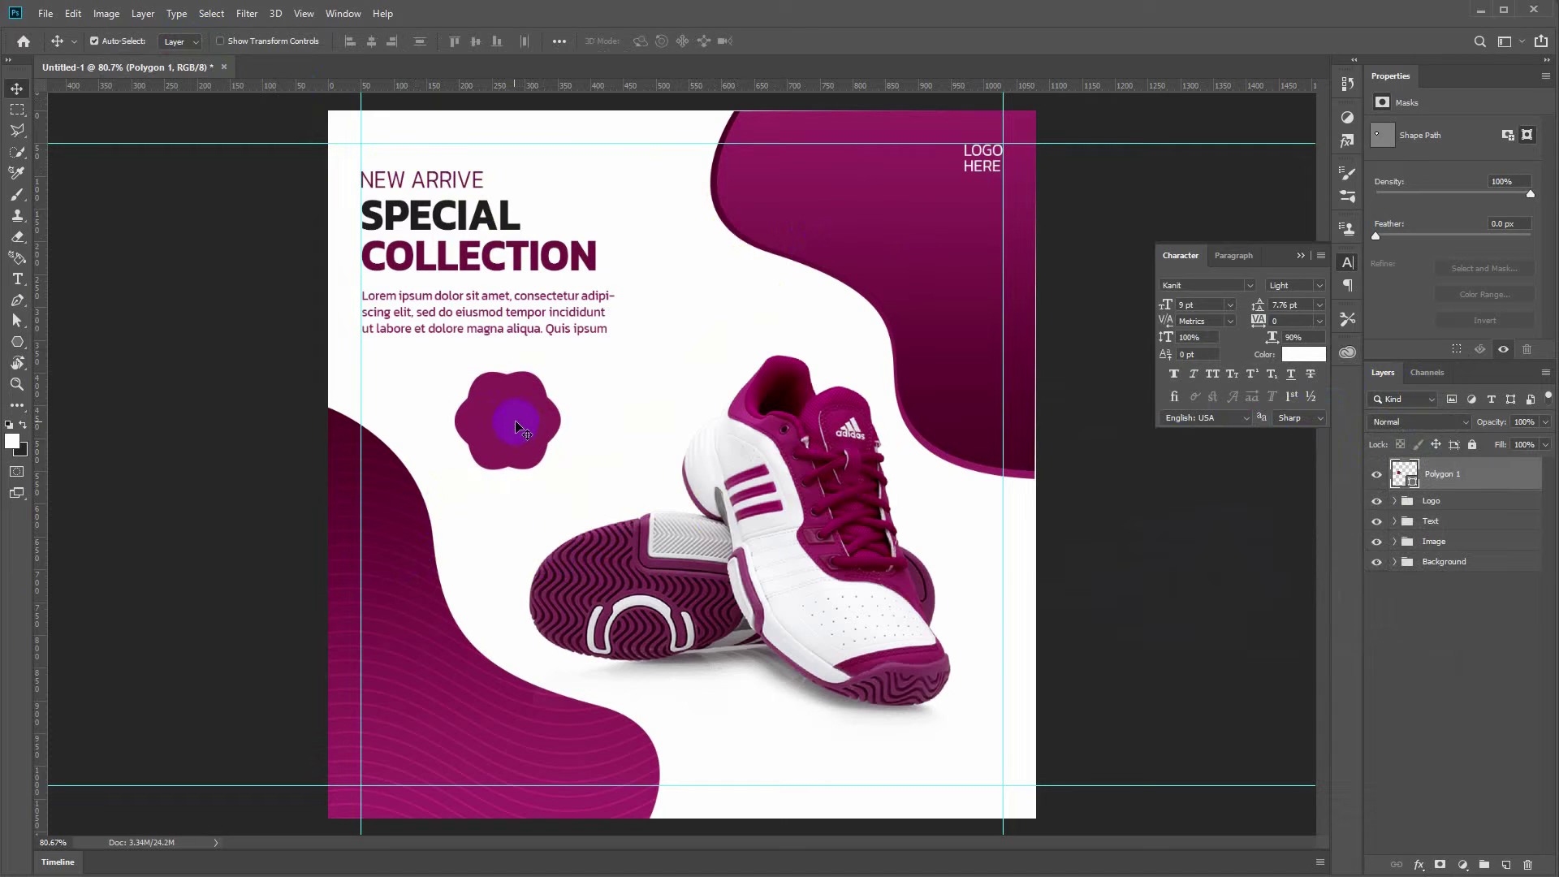
Step: Add white text reading 50% beside the polygon badge and set its font style to ExtraBold
key(t)
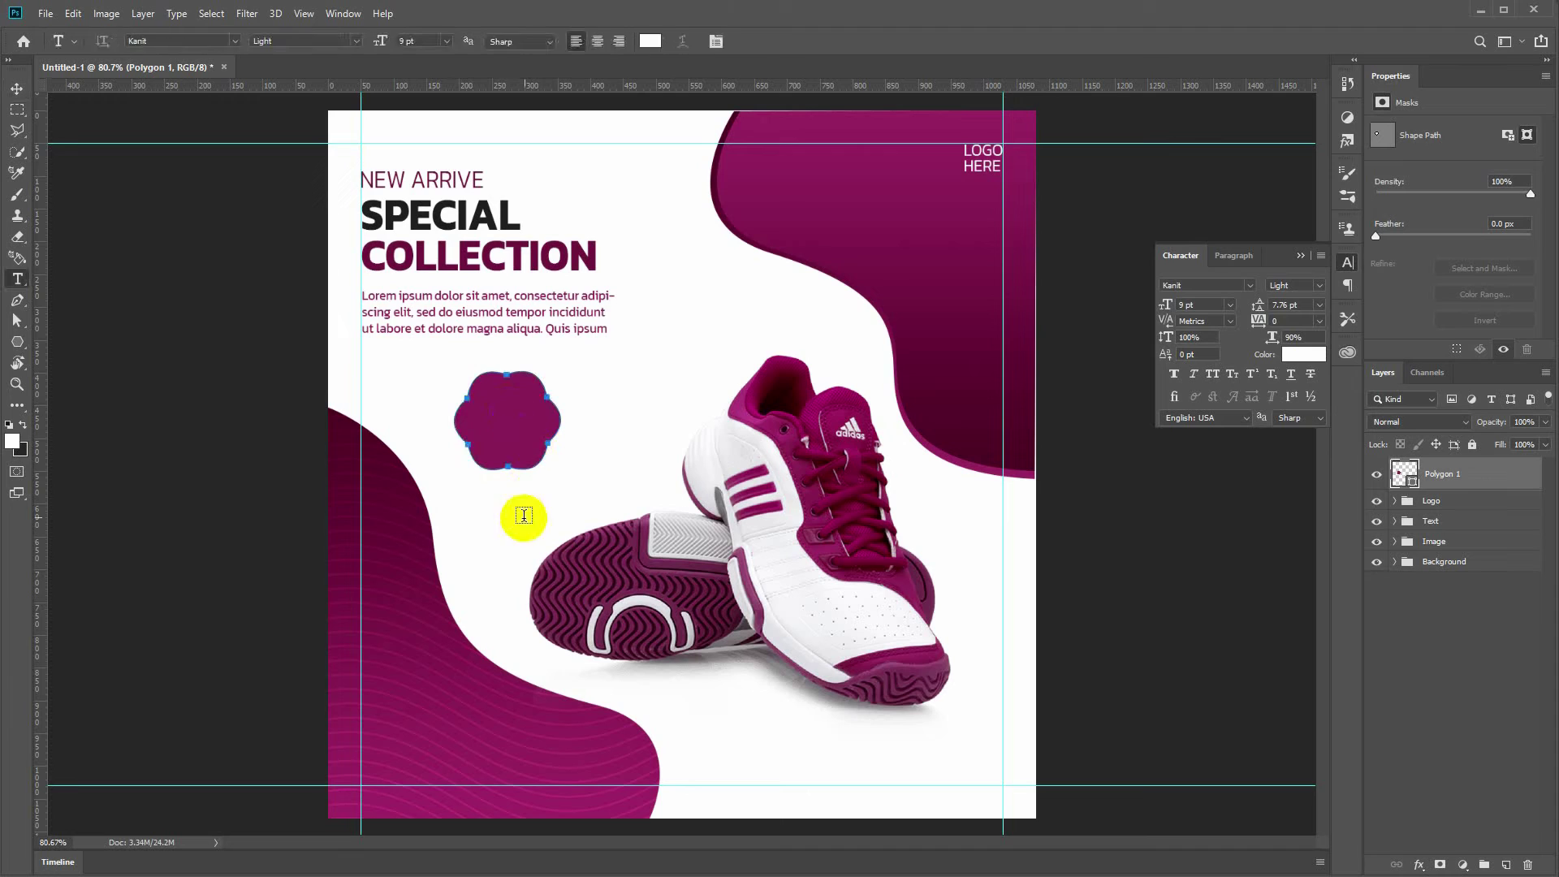
click(399, 377)
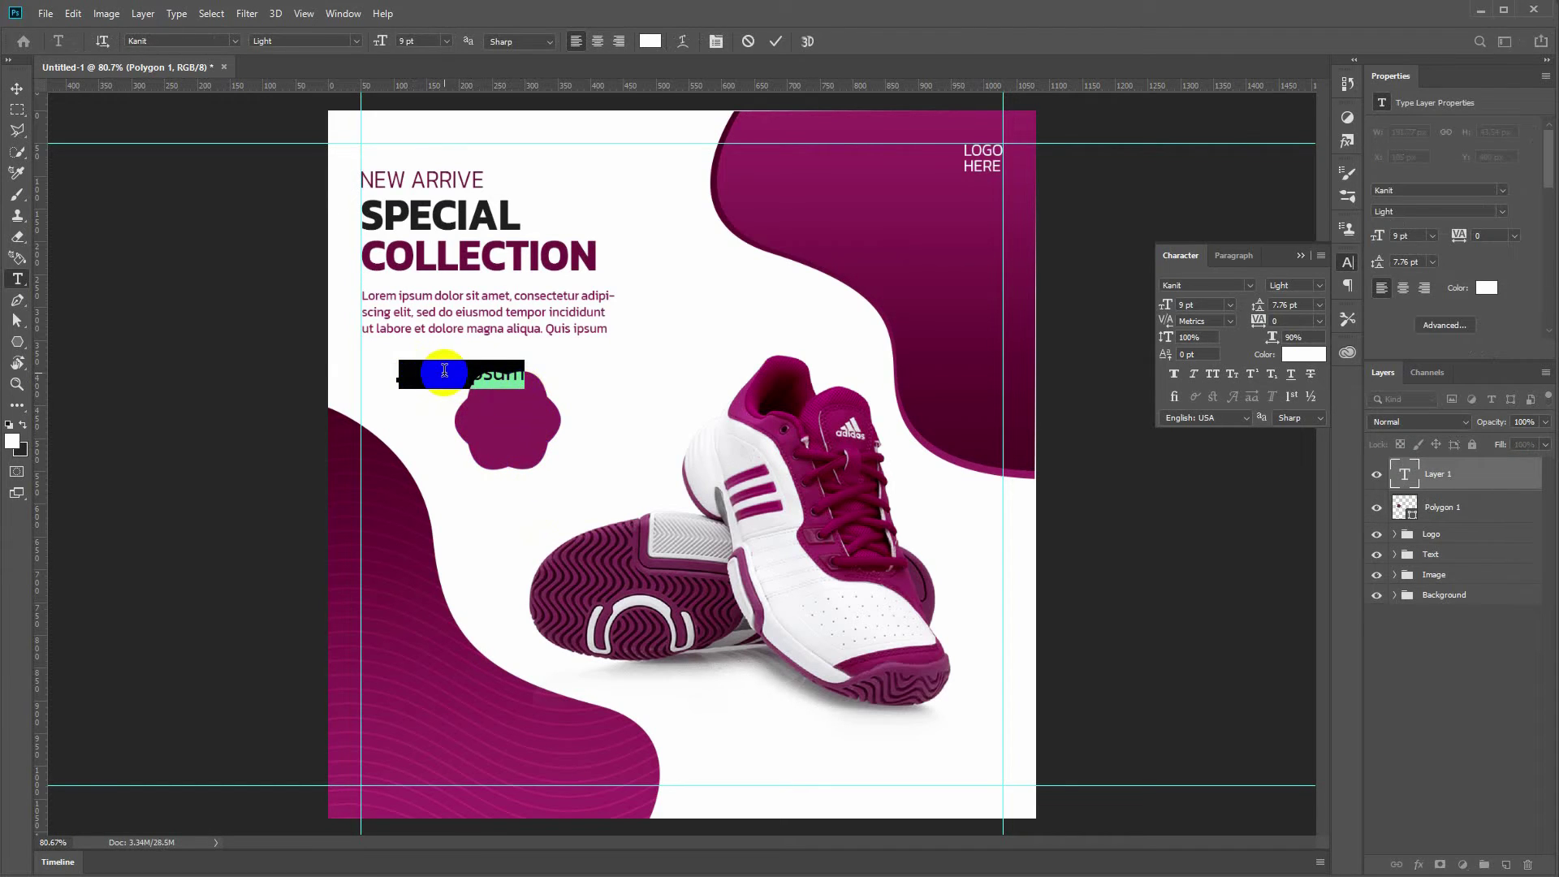
click(349, 41)
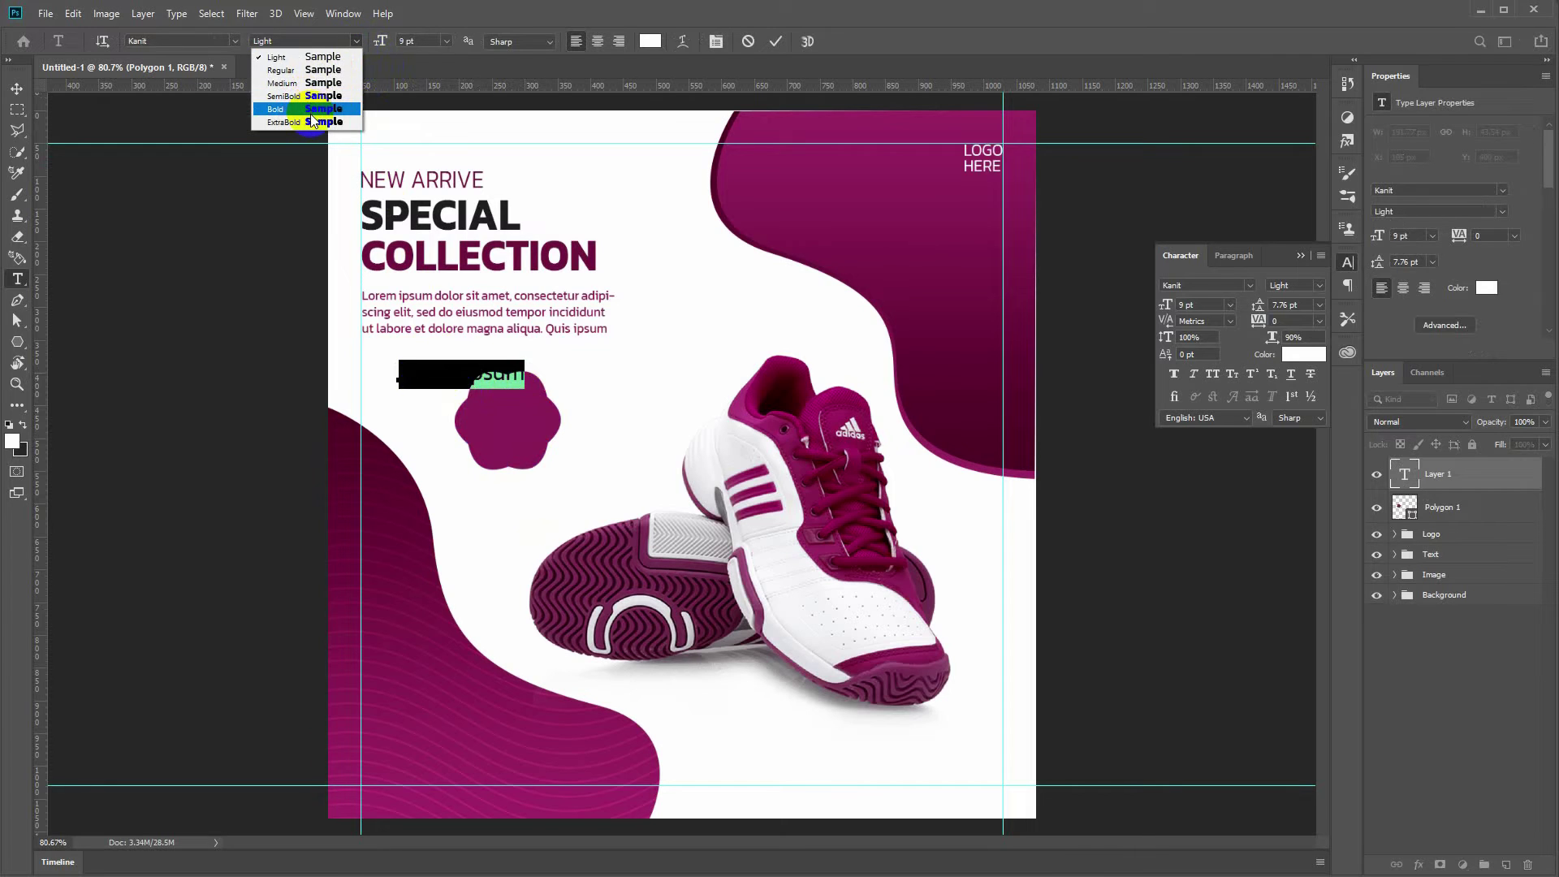
click(311, 112)
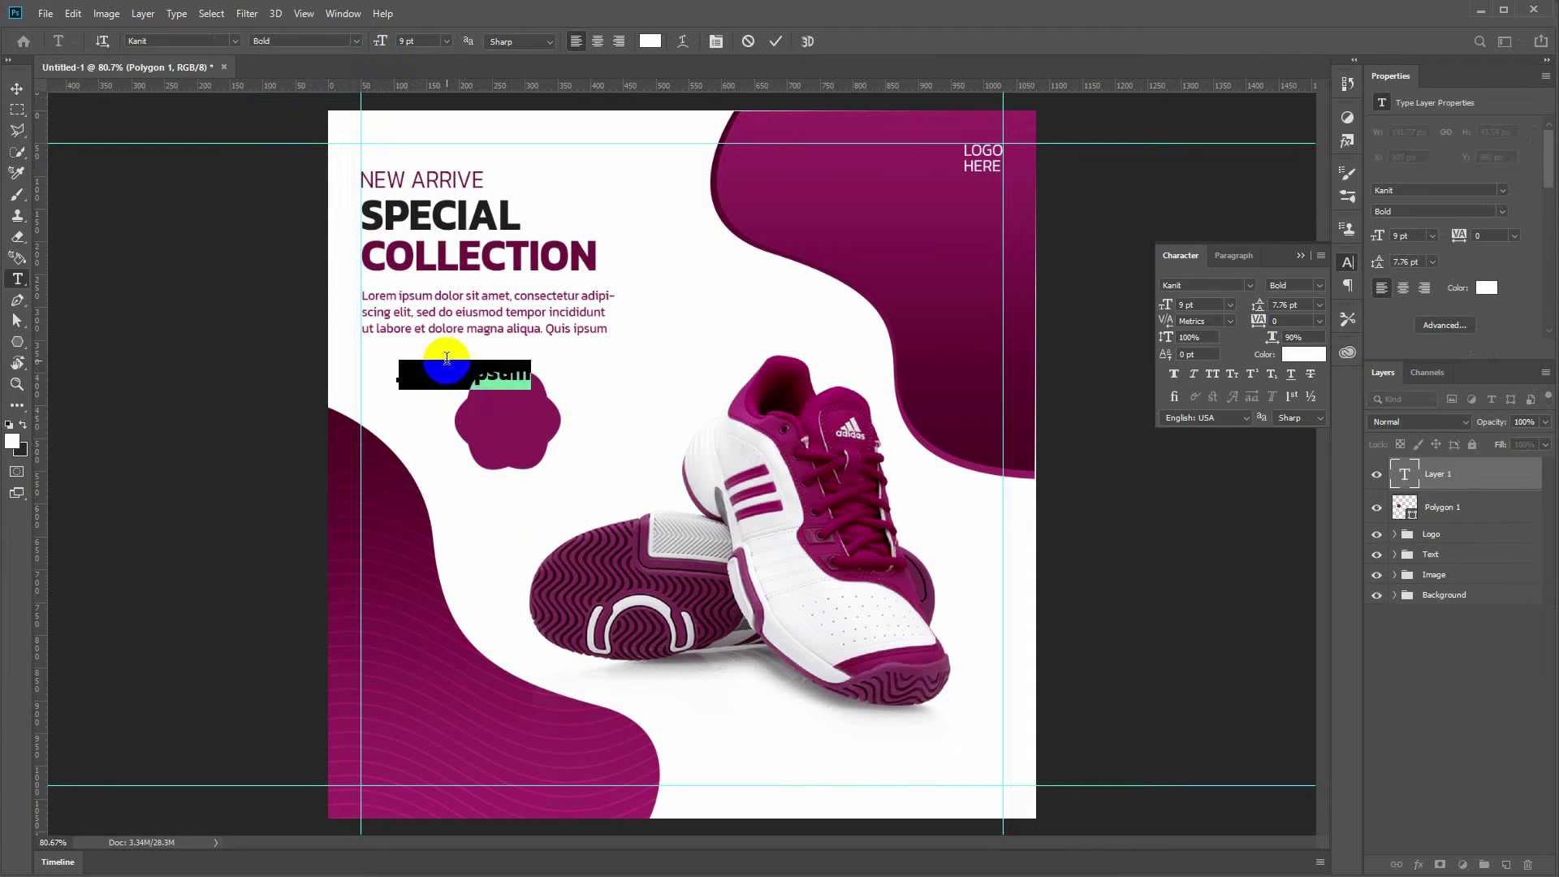
key(BackSpace)
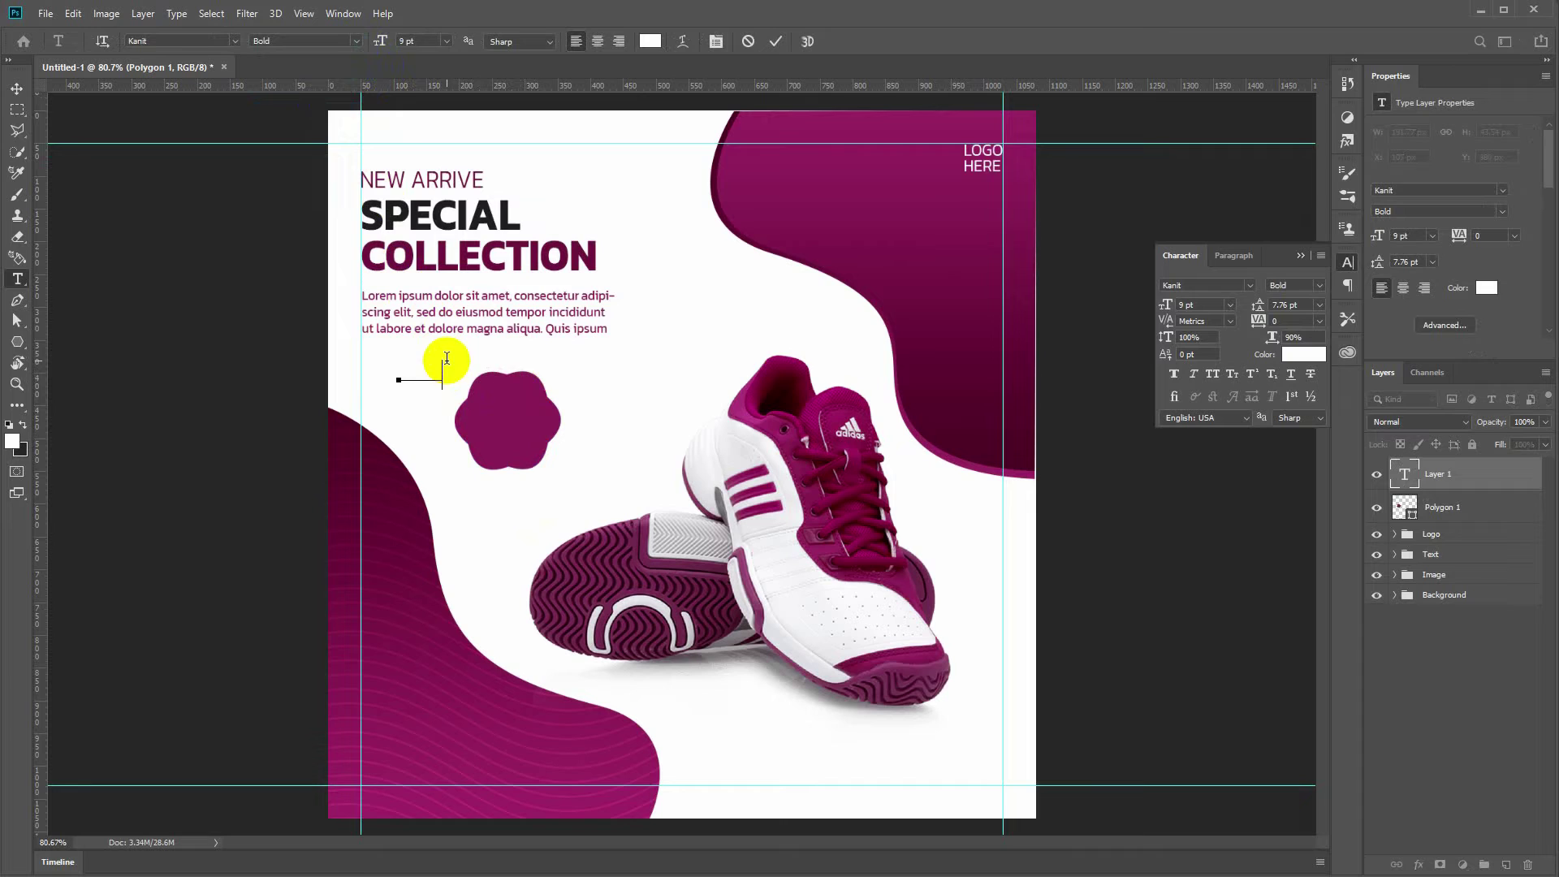
double_click(418, 377)
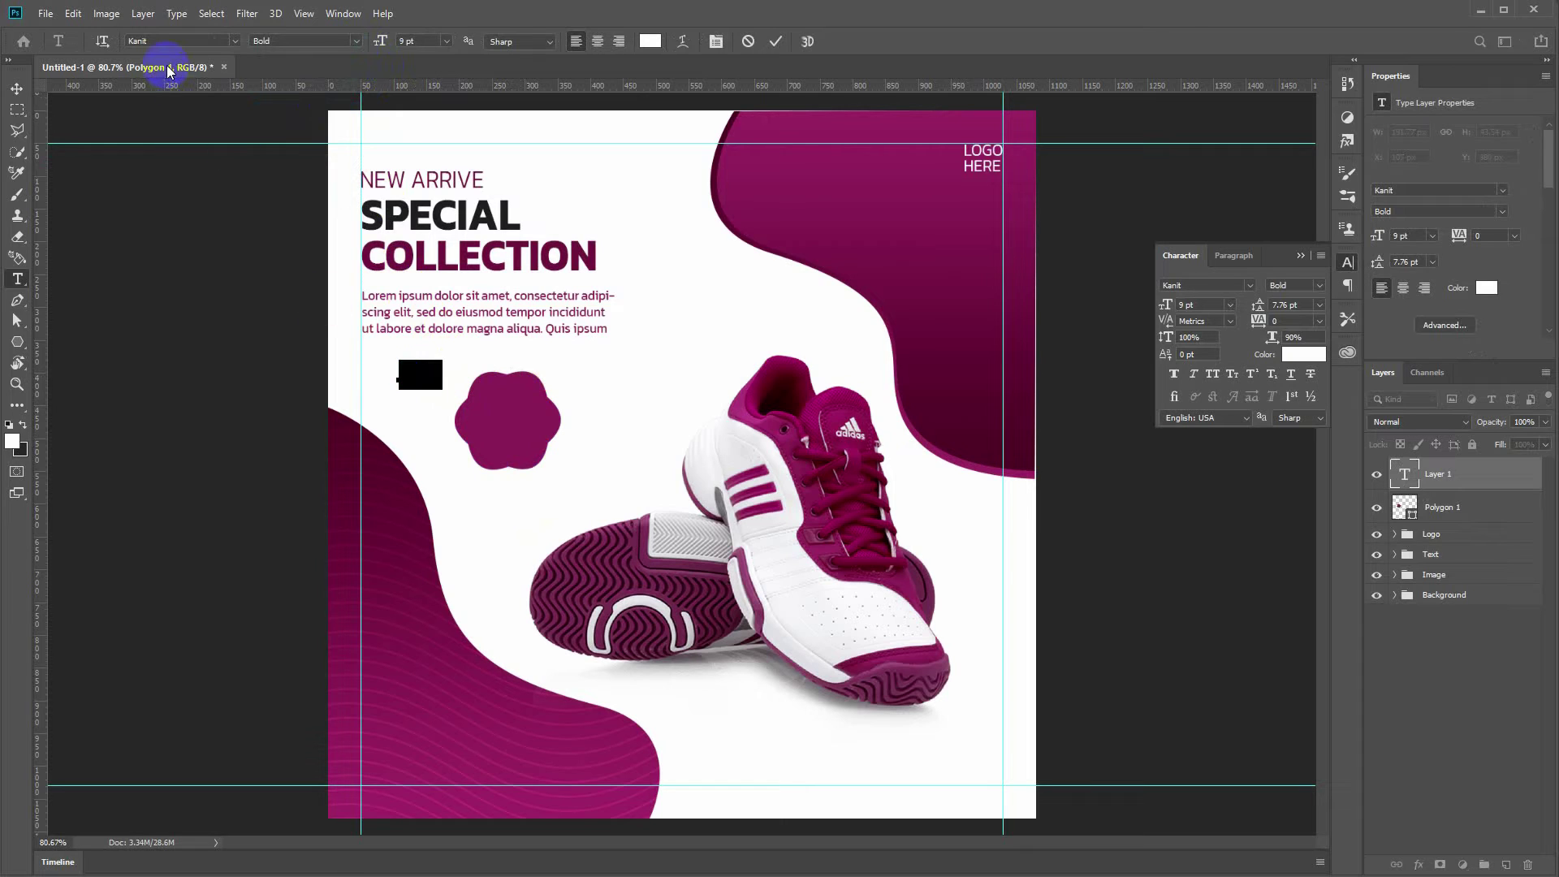
click(354, 41)
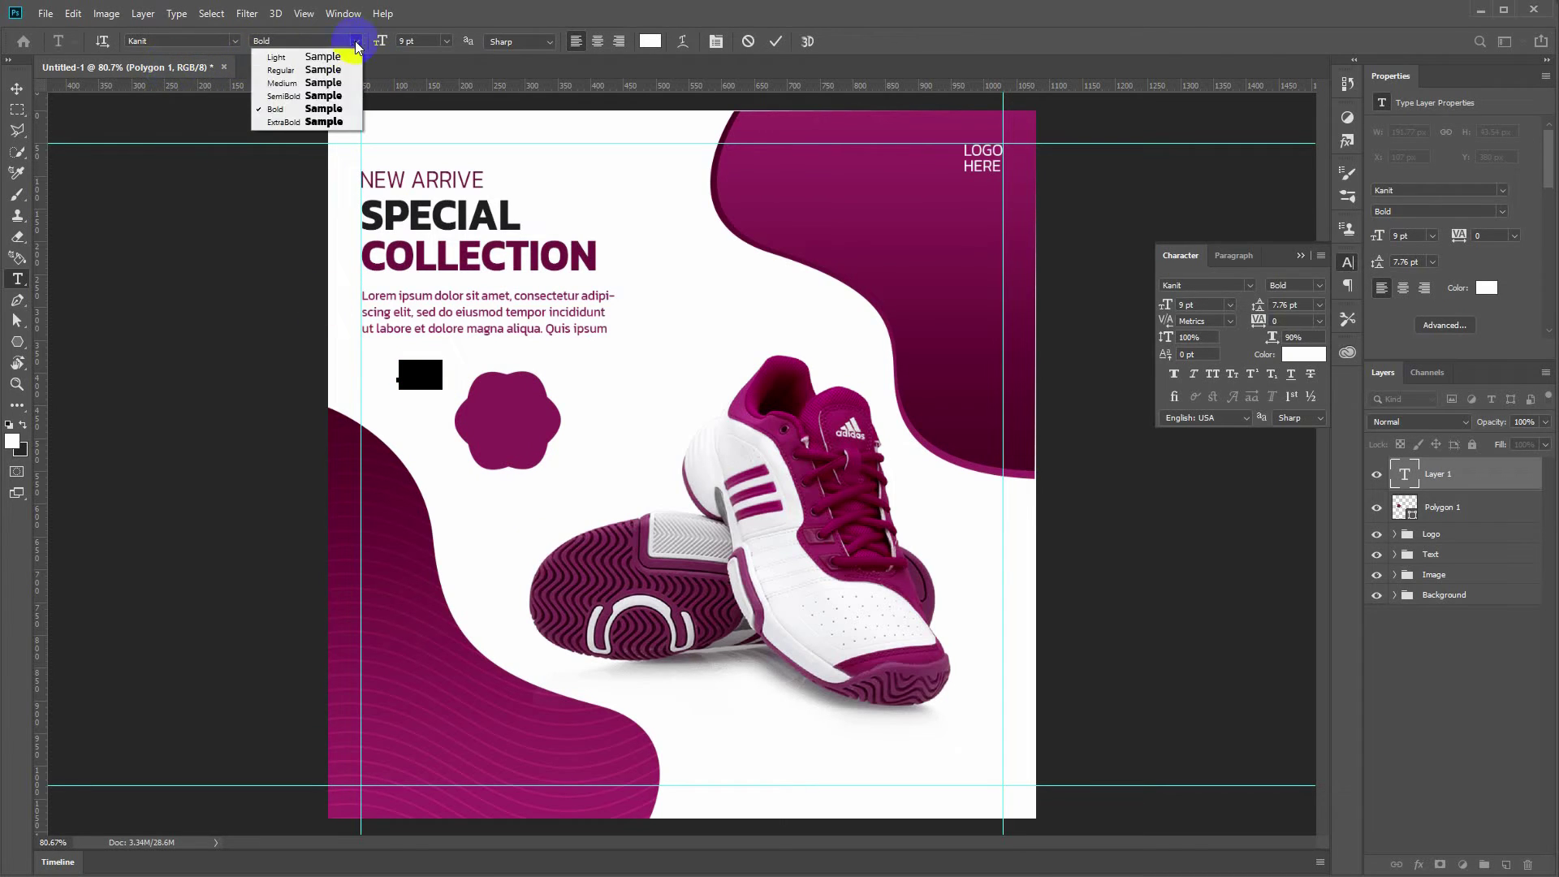
click(333, 120)
click(17, 90)
drag(431, 398, 485, 428)
key(ctrl+z)
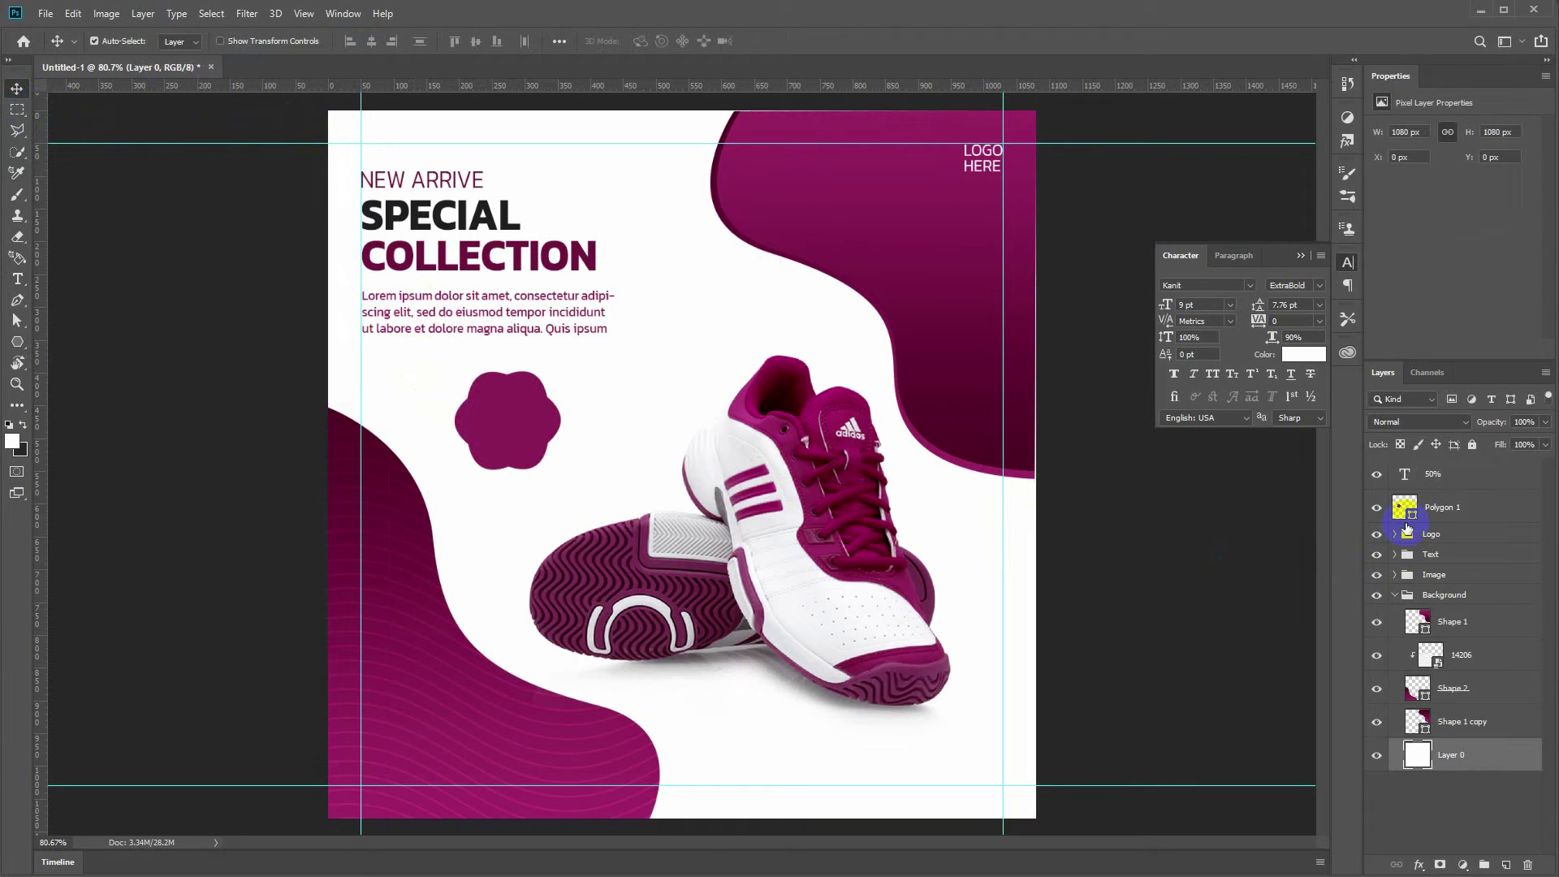
click(1394, 600)
Step: Move the 50% text onto the middle of the polygon badge
click(1433, 475)
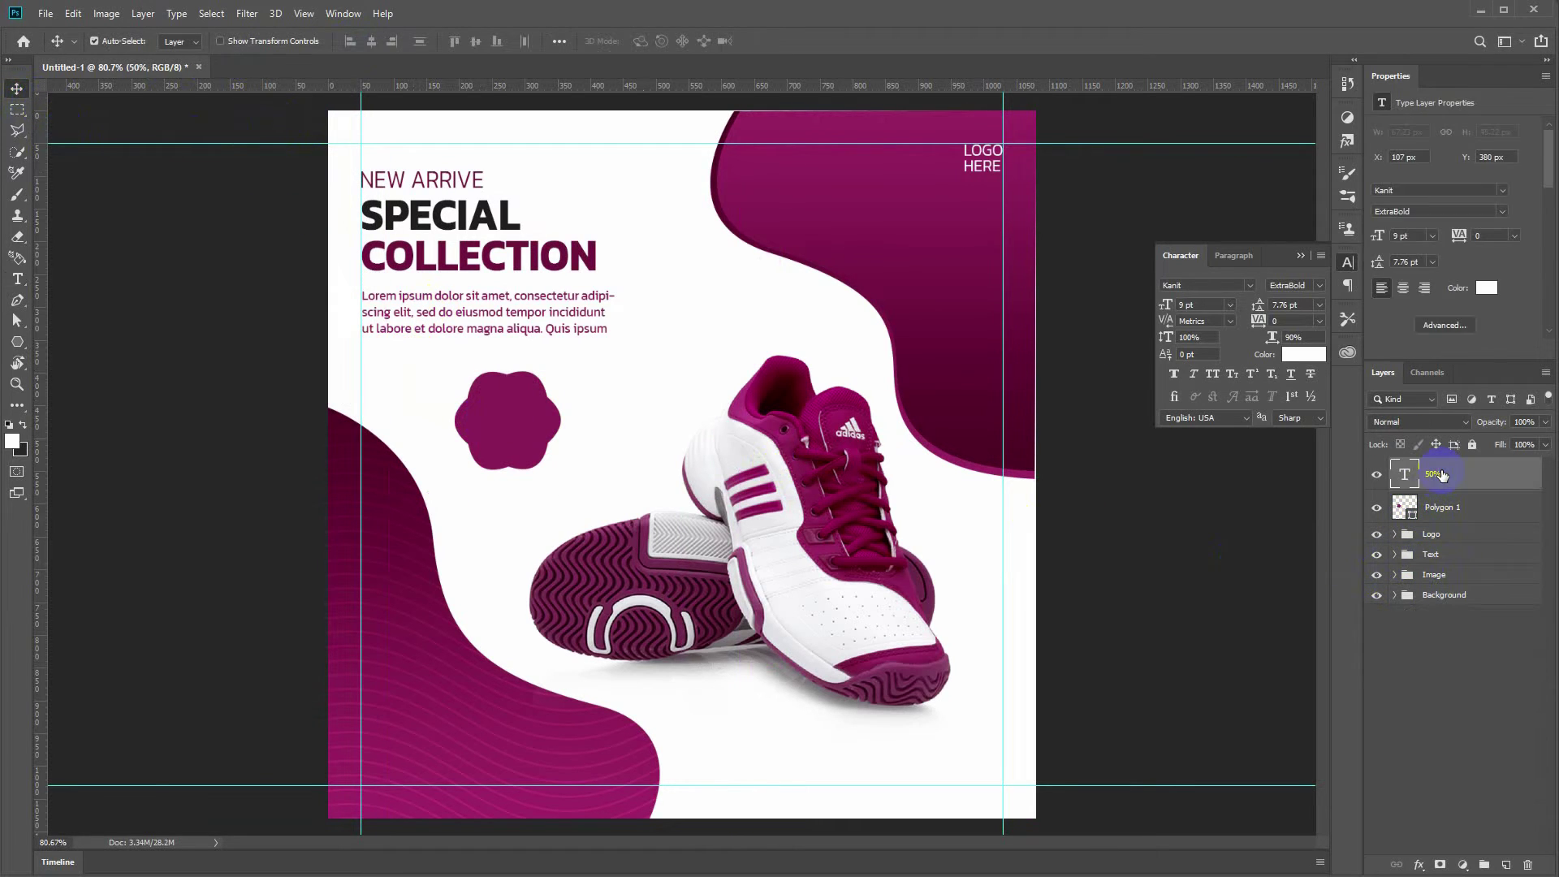
key(ctrl+t)
drag(414, 375, 509, 419)
key(Return)
Step: Add a second line reading OFF below 50% and set only that line's font style to Regular
key(t)
click(578, 419)
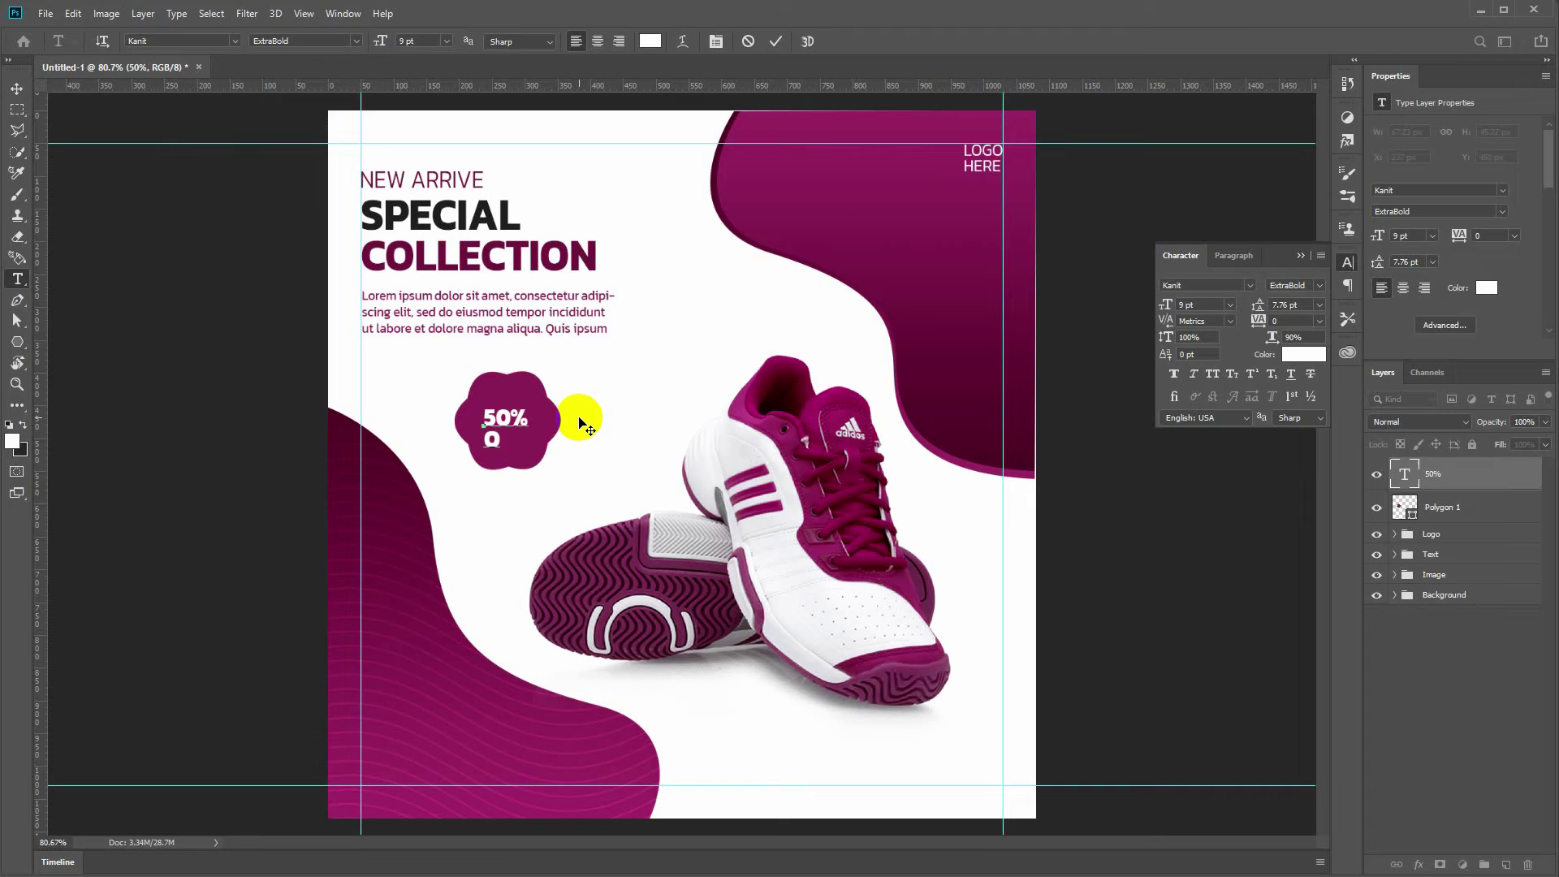
double_click(503, 439)
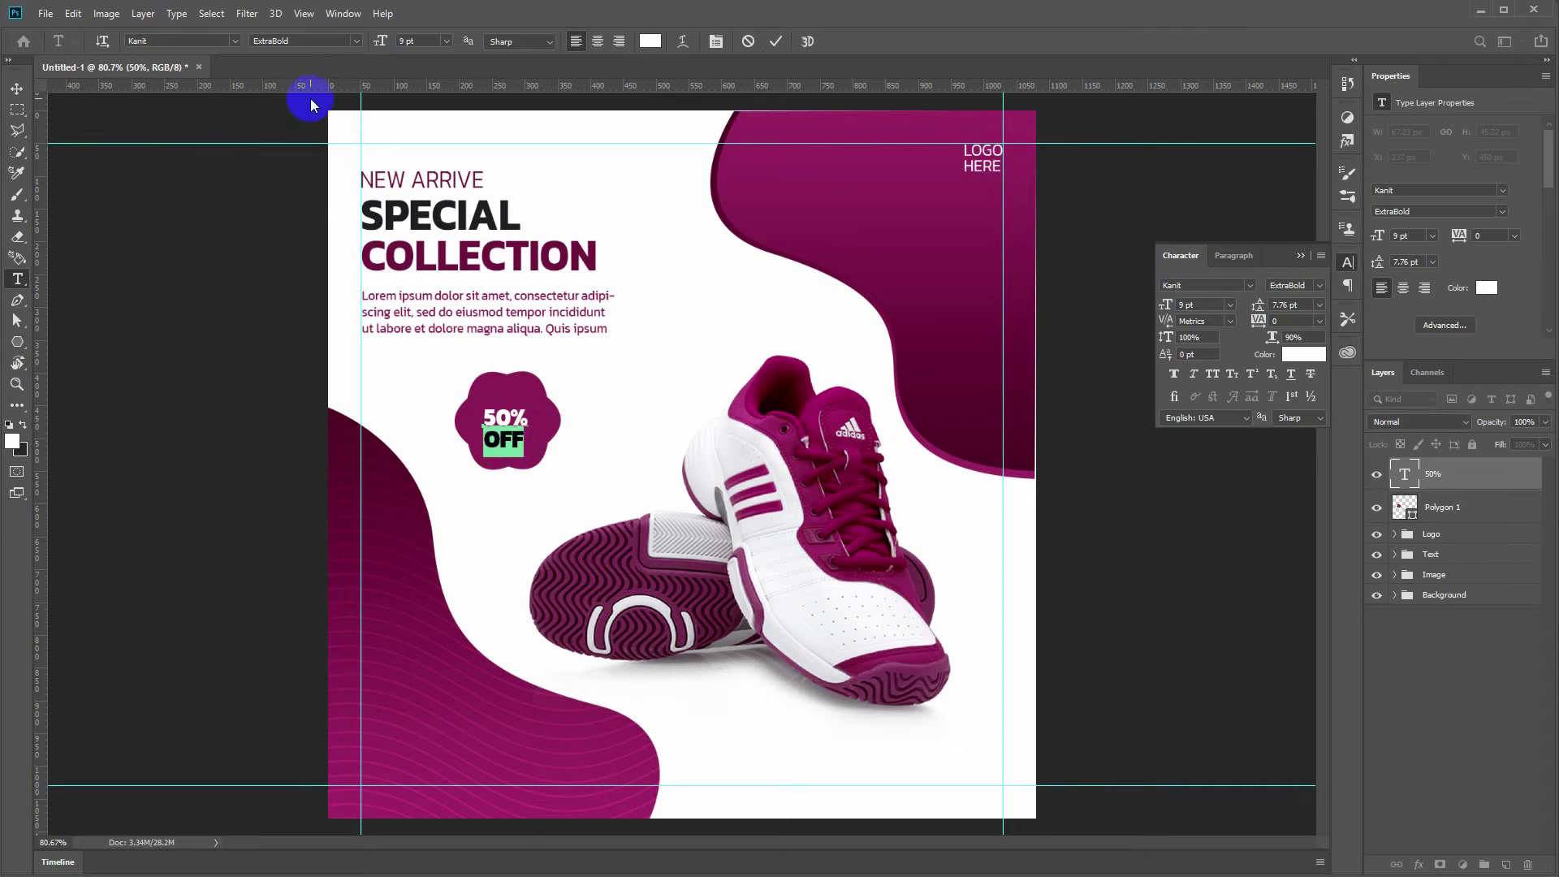
click(354, 41)
click(331, 64)
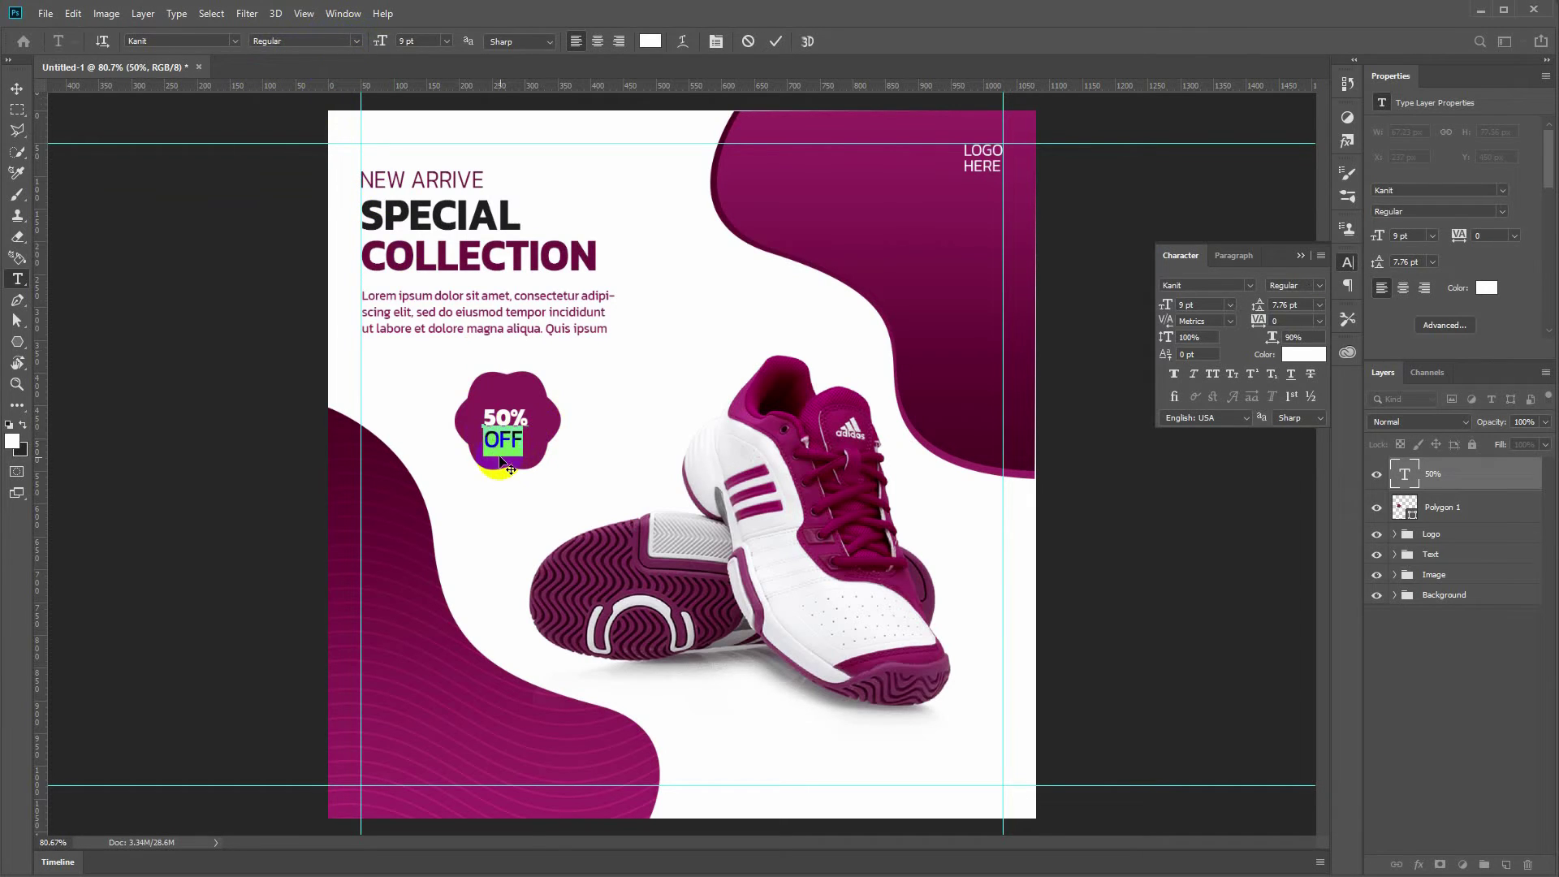
click(779, 42)
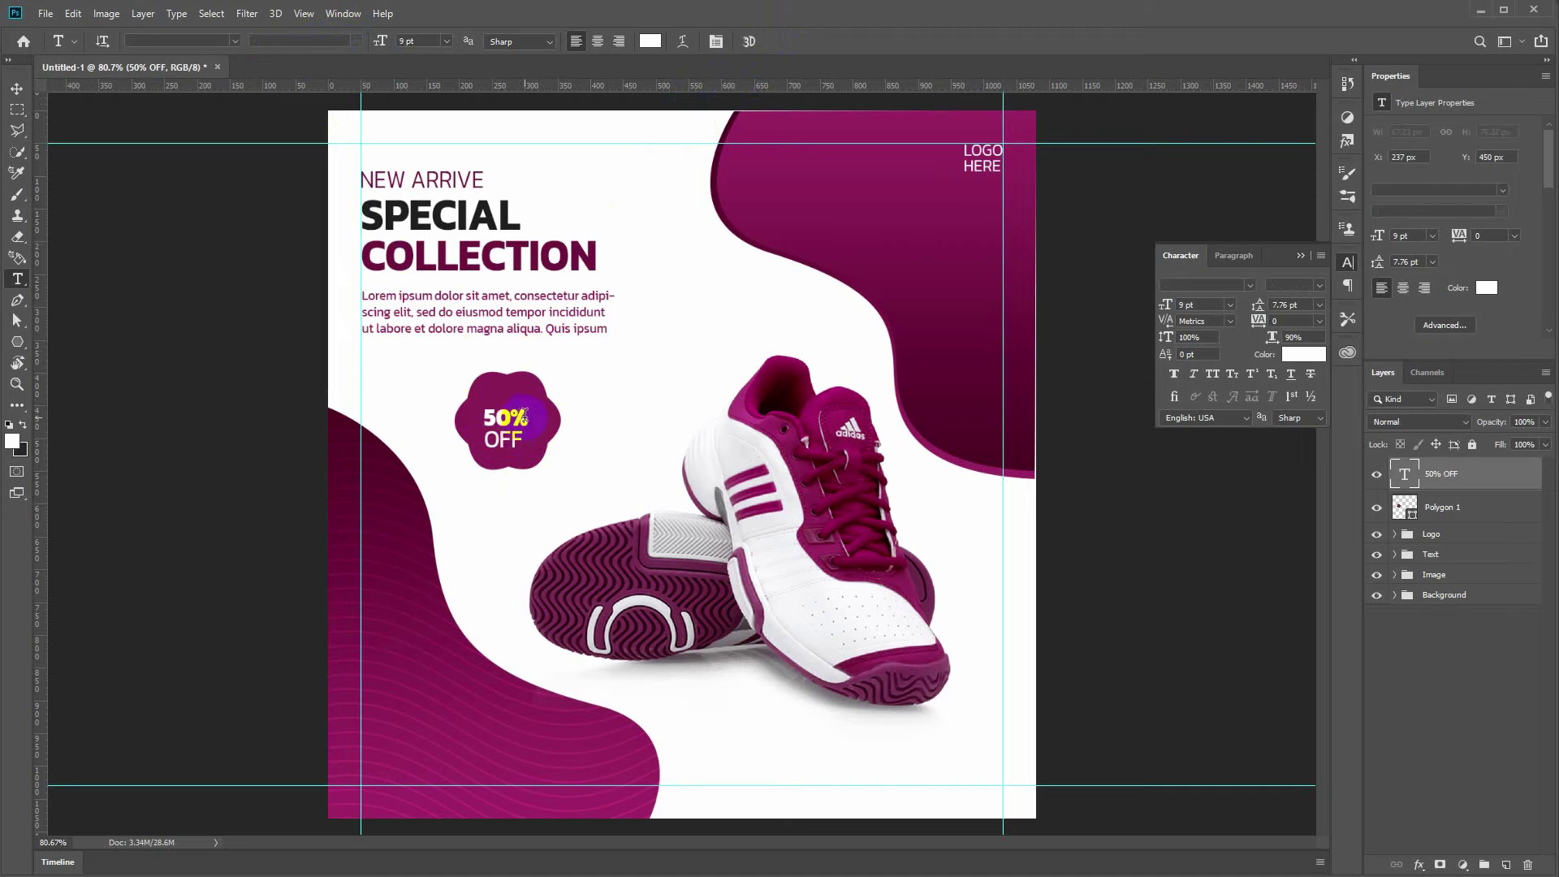
Step: Scale the 50% OFF text up to about 13.34 pt and centre it within the polygon badge
key(ctrl+t)
mouse_move(528, 407)
mouse_down()
mouse_move(552, 357)
mouse_move(527, 419)
mouse_up()
key(Return)
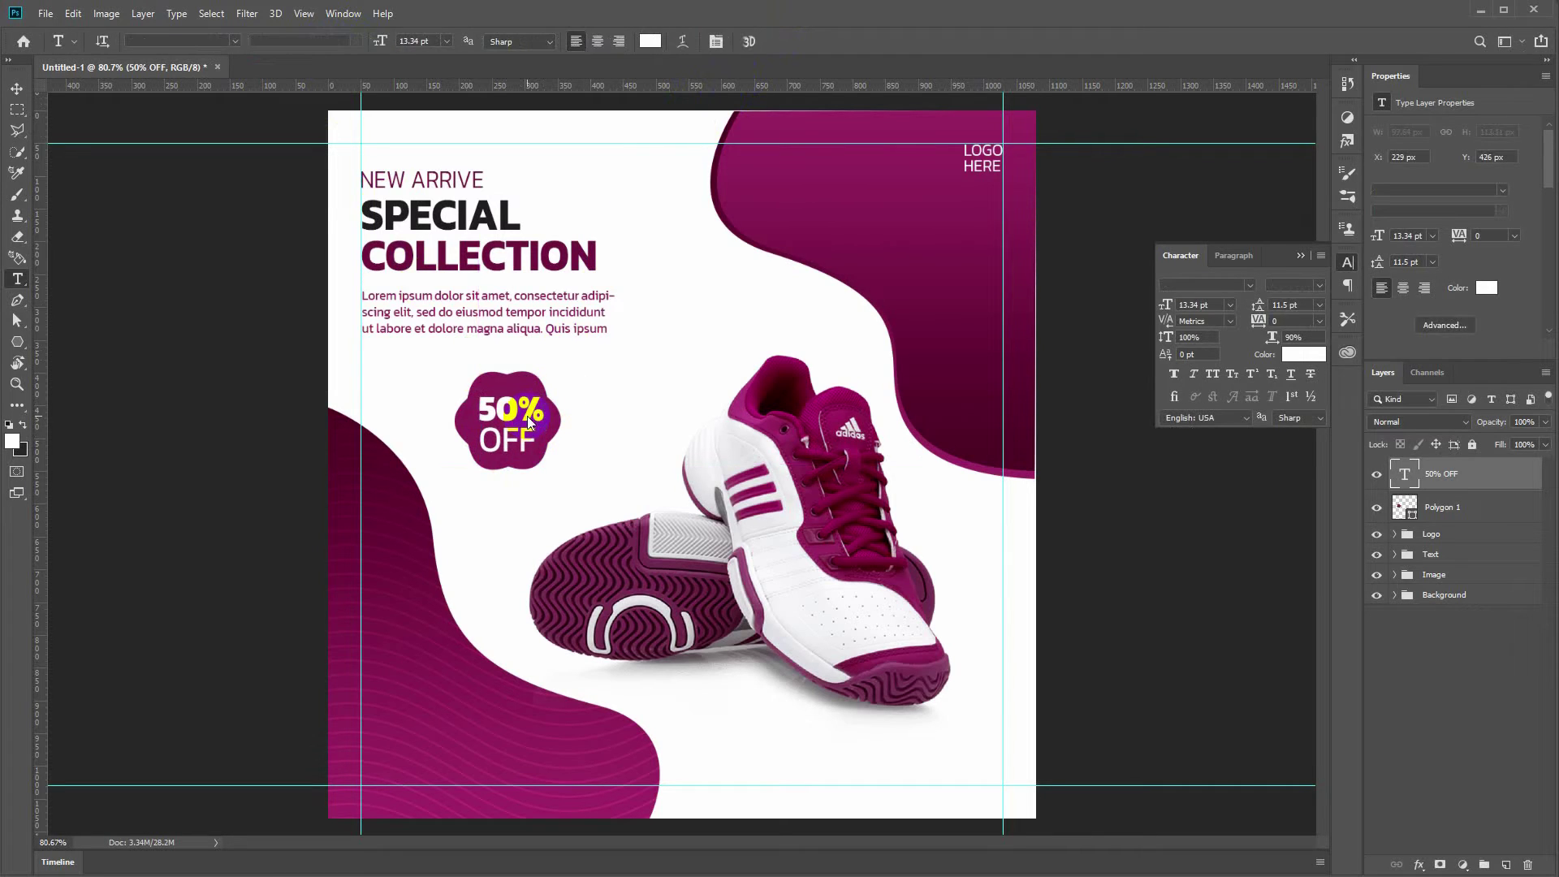
Step: Duplicate the polygon badge shape and rotate the copy so its lobes fall between those of the original
click(1430, 507)
key(ctrl+j)
key(ctrl+t)
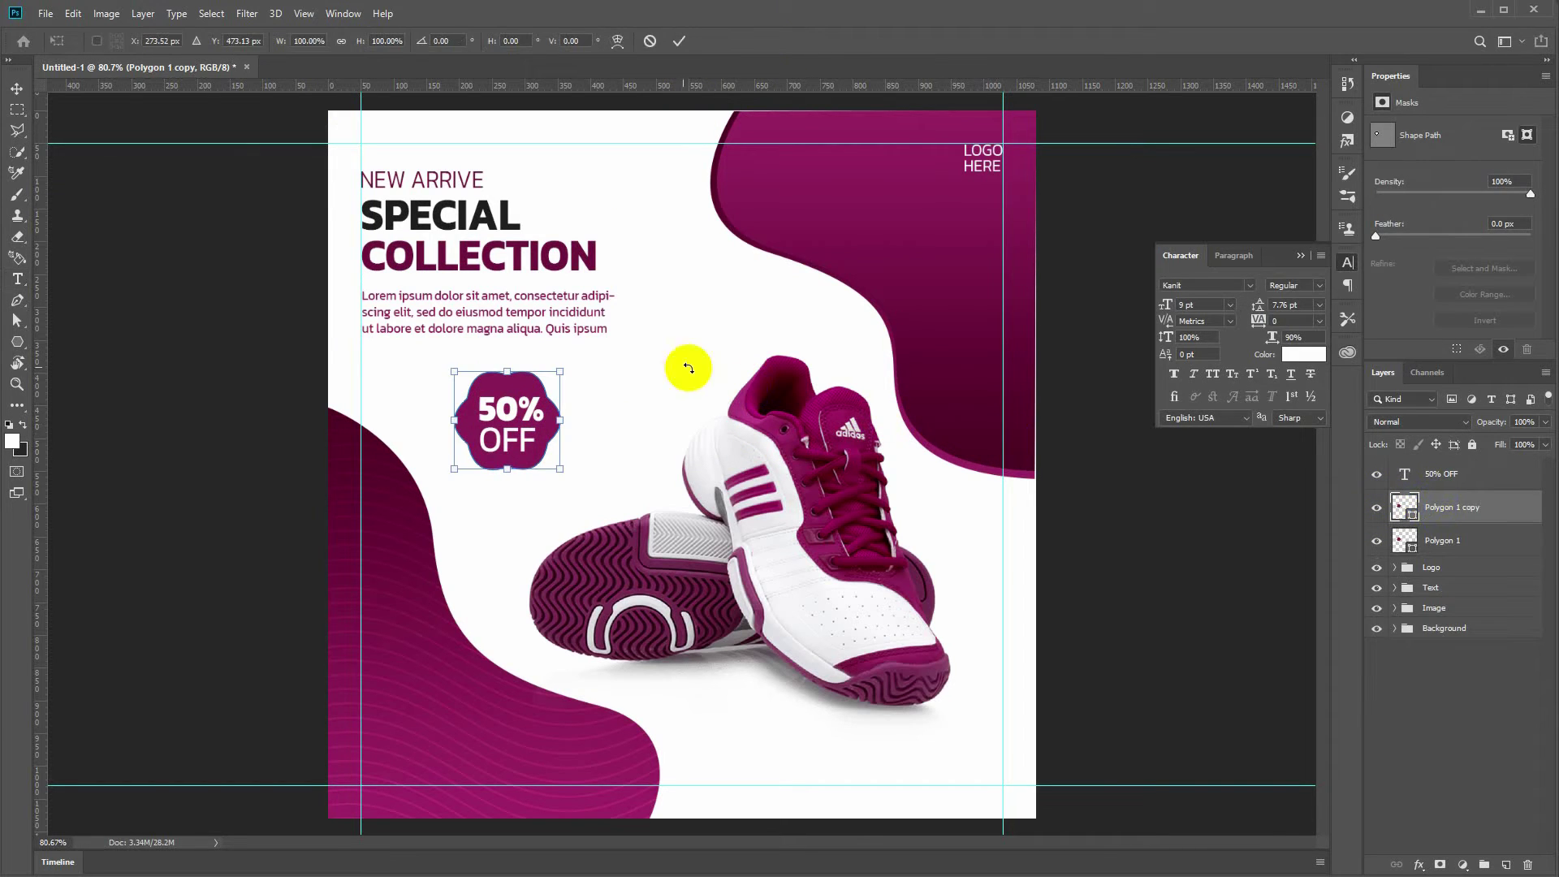
drag(585, 334, 610, 367)
key(Return)
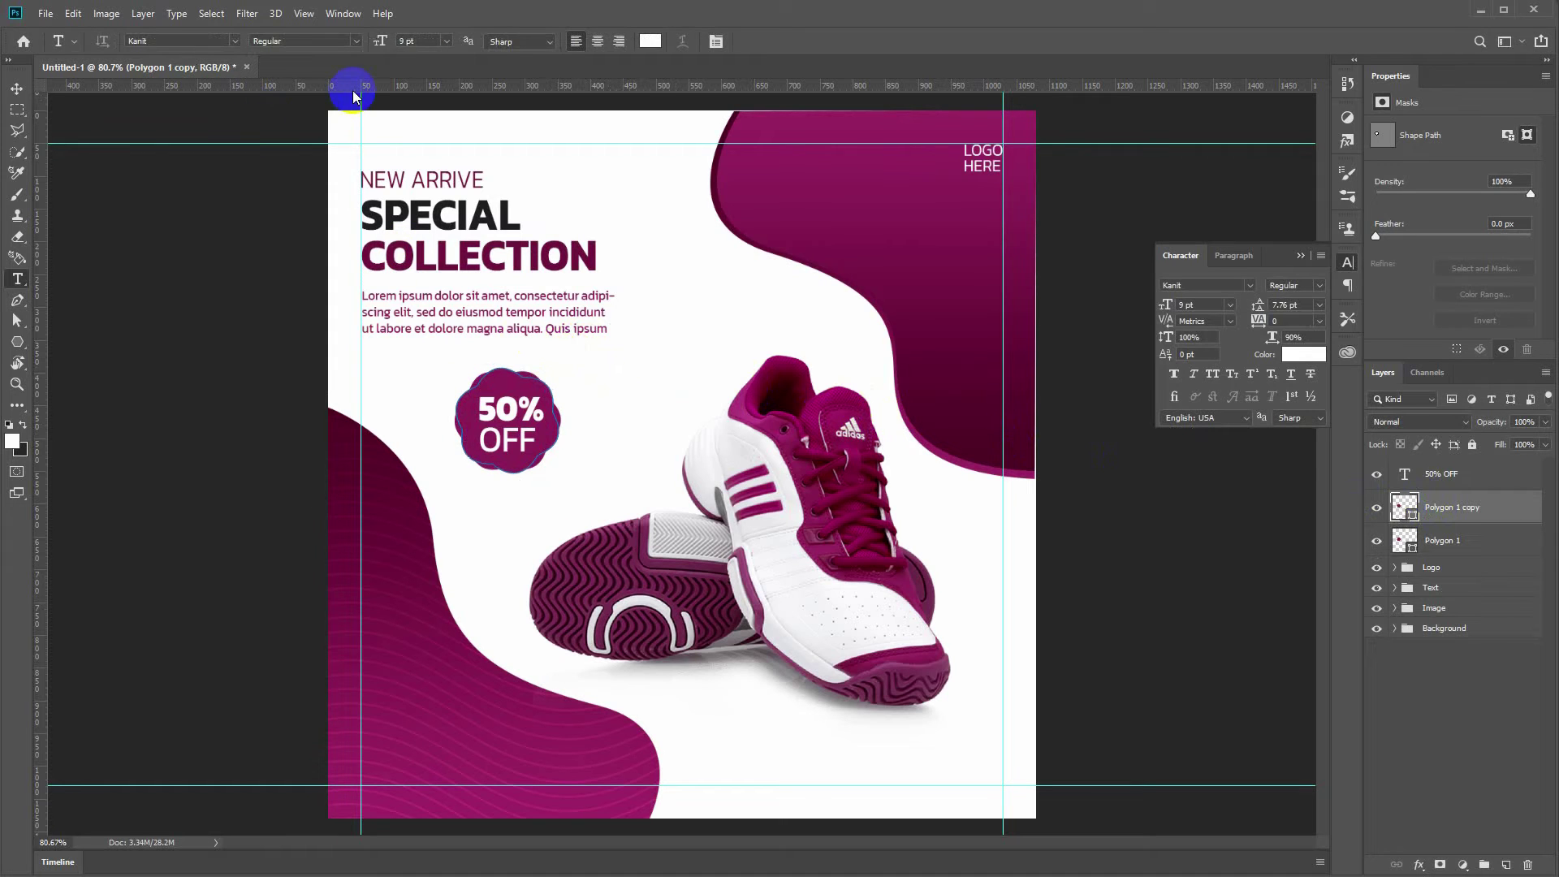
Step: Remove the fill of the rotated polygon copy and give it a magenta #80184e stroke sampled from the upper corner shape
key(u)
click(186, 41)
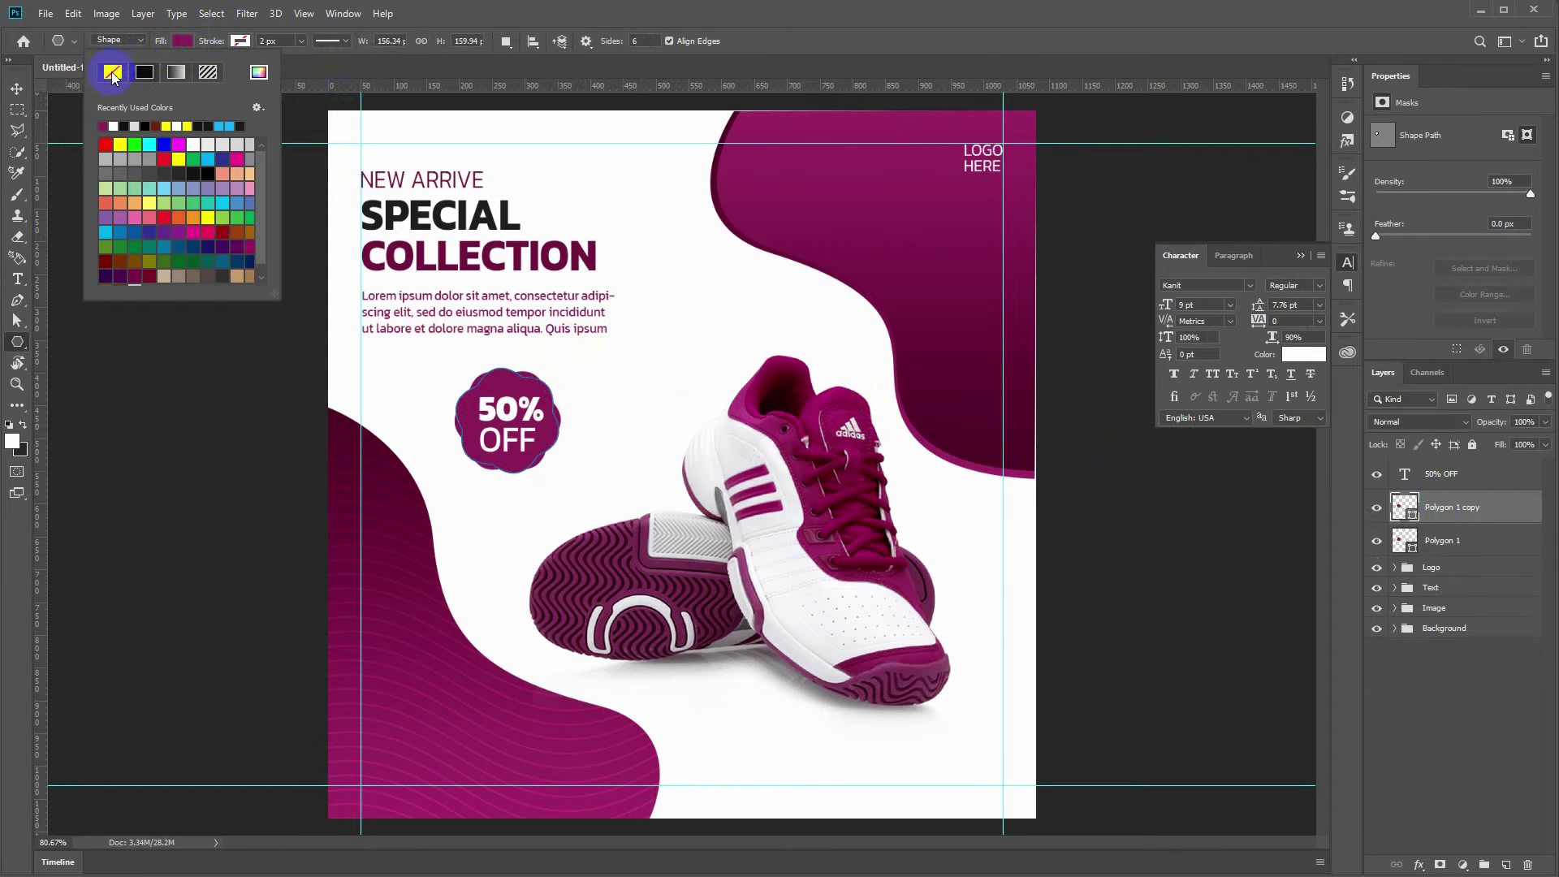
click(241, 40)
click(317, 72)
click(836, 236)
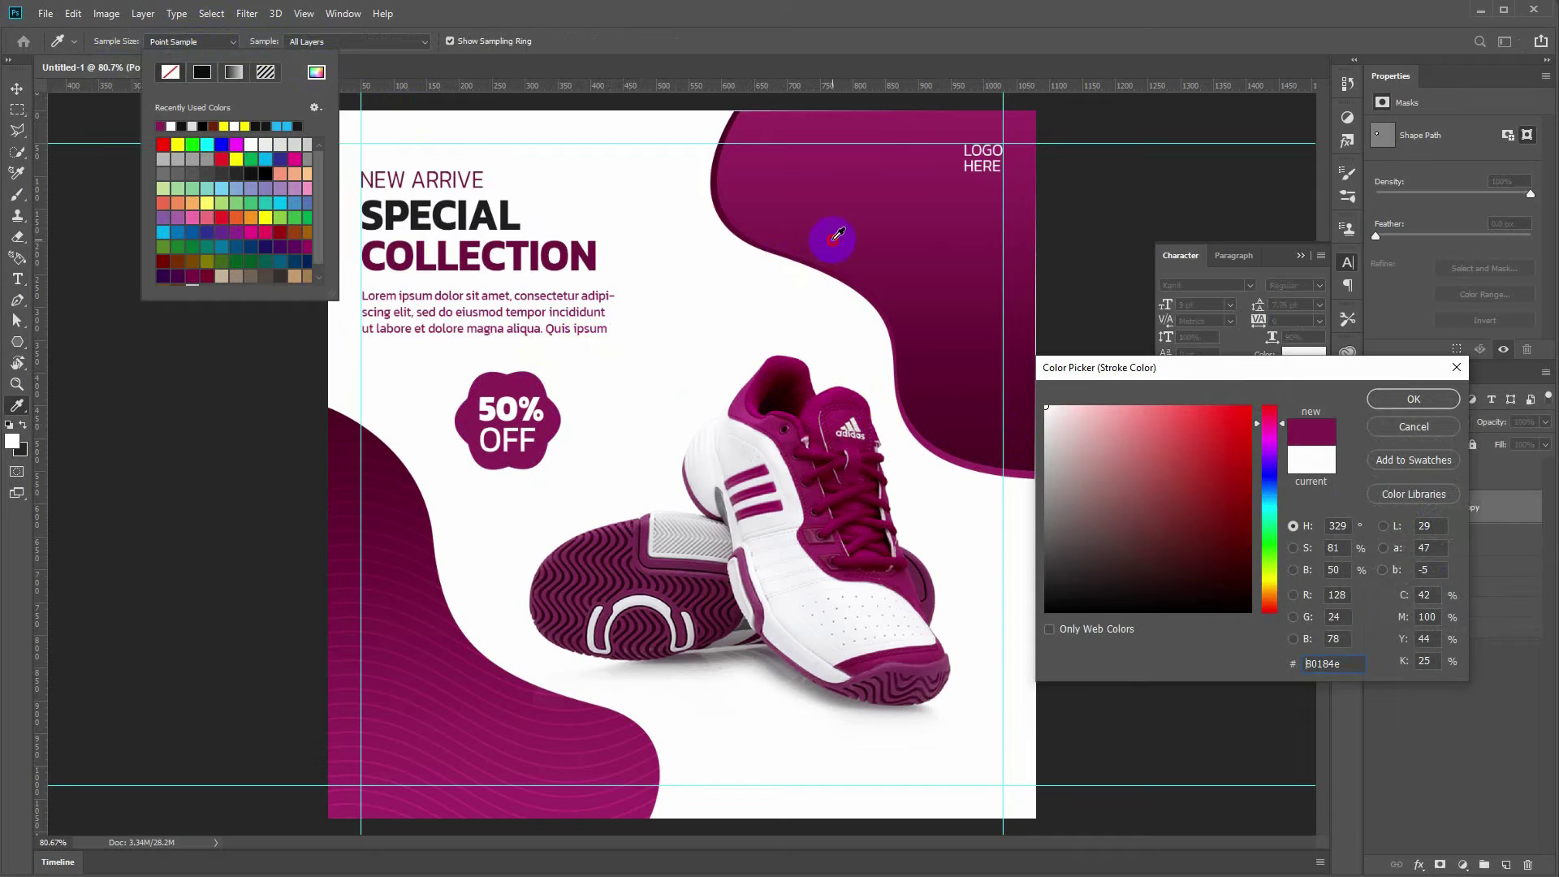
click(1402, 401)
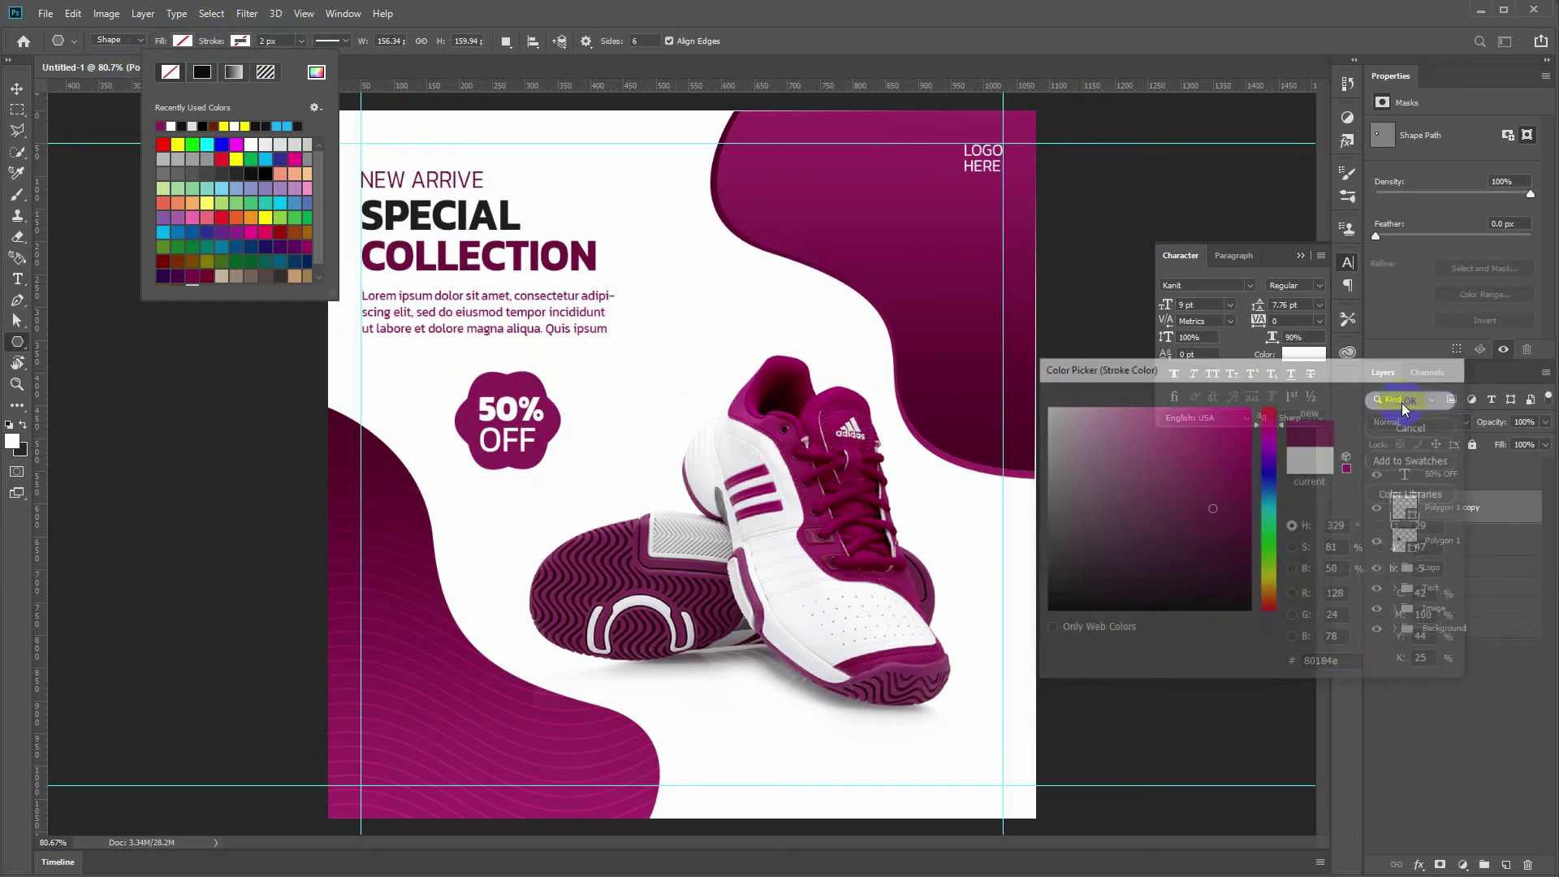
click(17, 88)
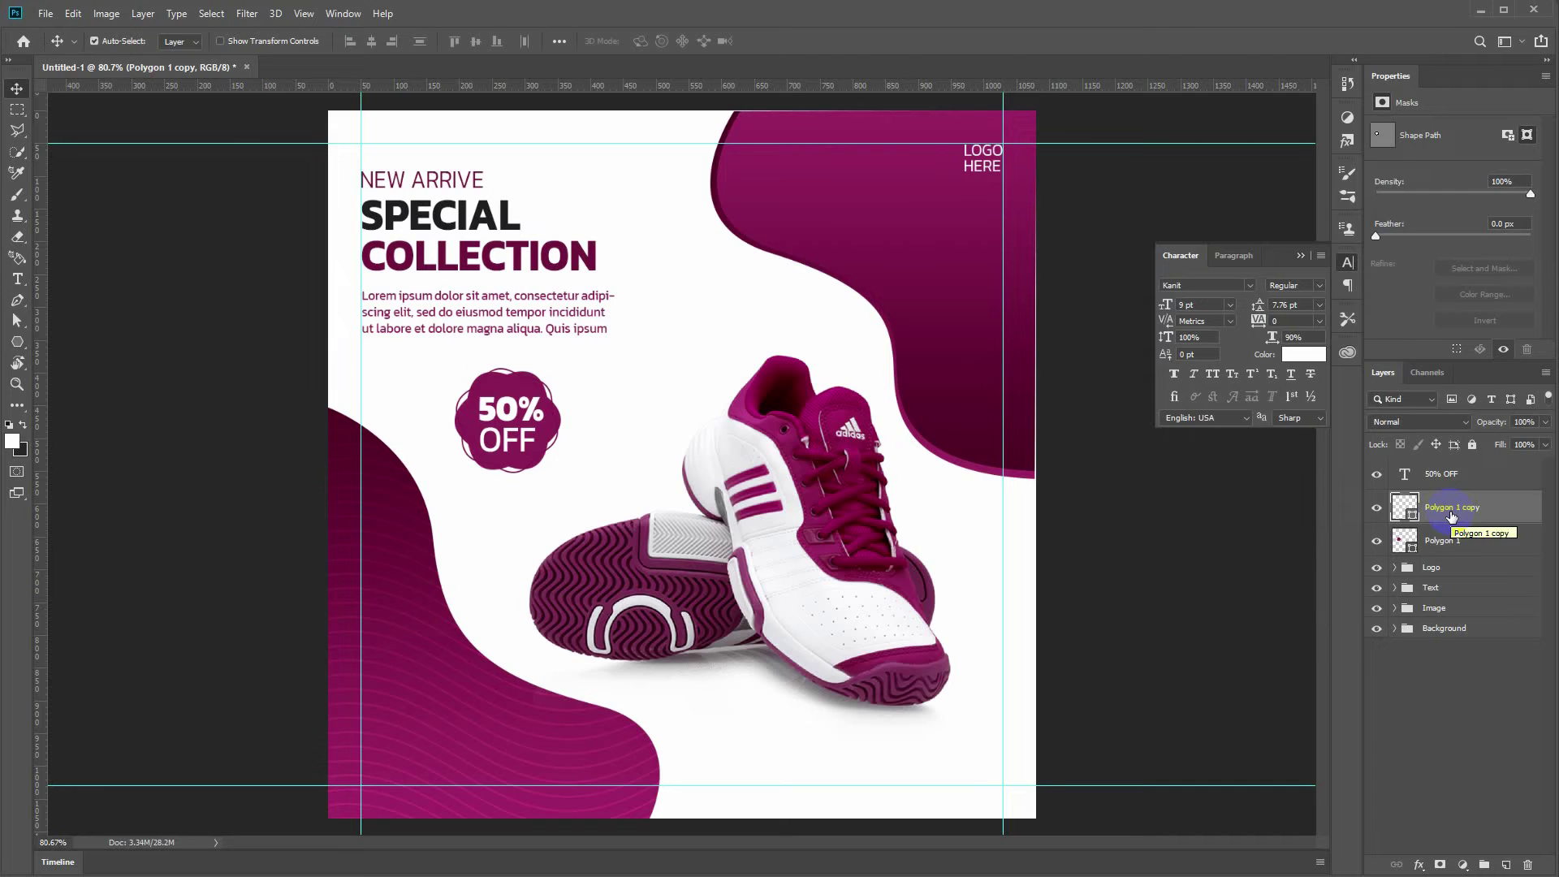
Step: Duplicate the outlined polygon and rotate the new copy slightly to form an interlaced ring around the badge
key(ctrl+j)
key(ctrl+t)
drag(578, 345, 604, 370)
key(Return)
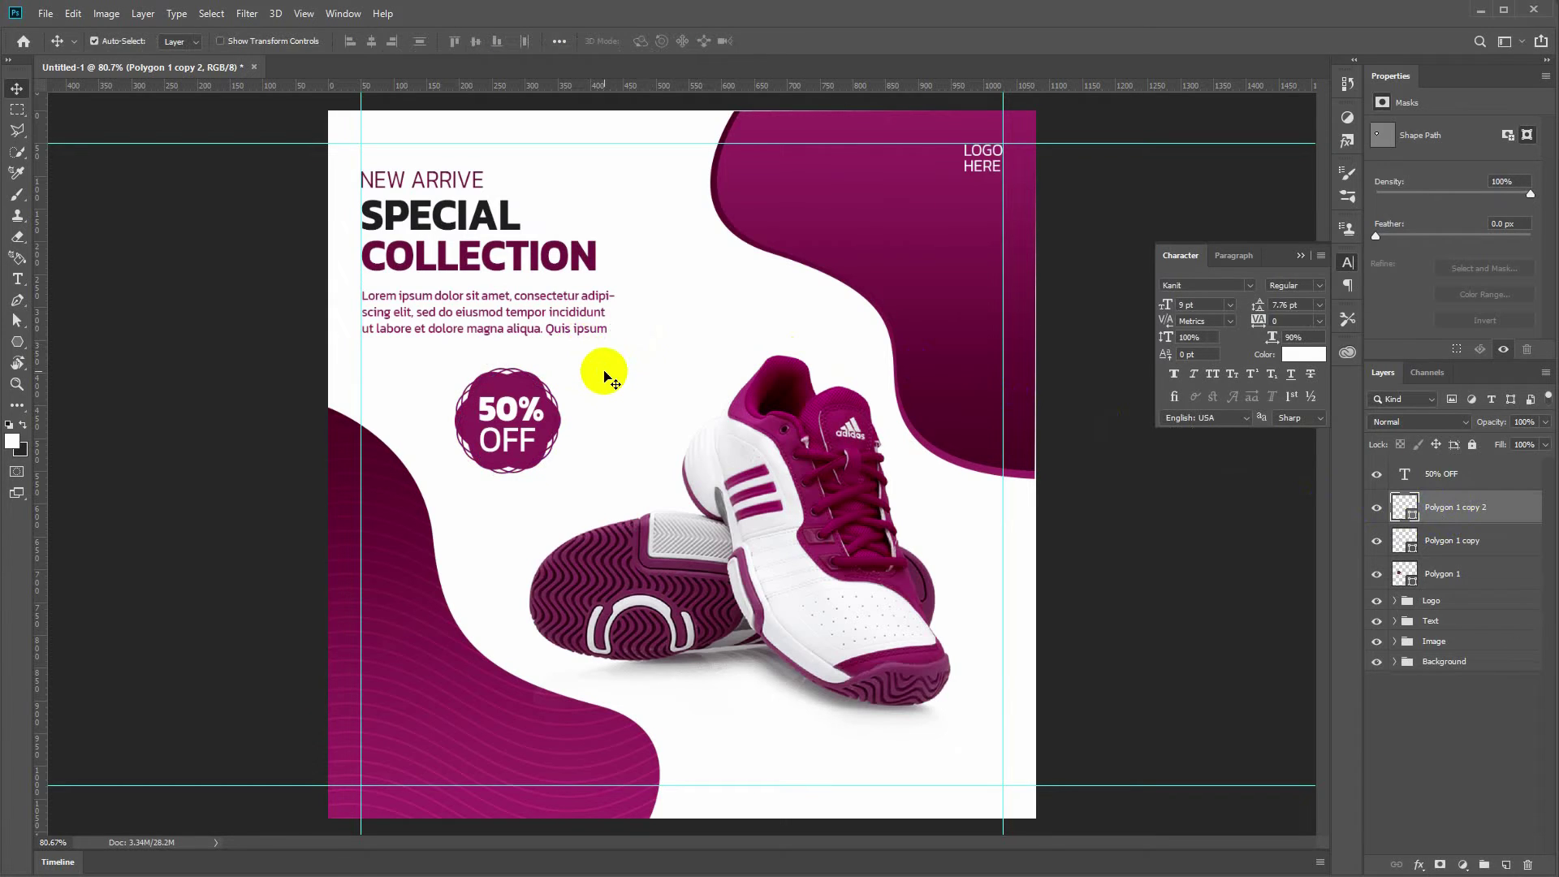
Step: Scale both outlined polygon copies together up to about 107% around the badge centre
shift+click(1431, 543)
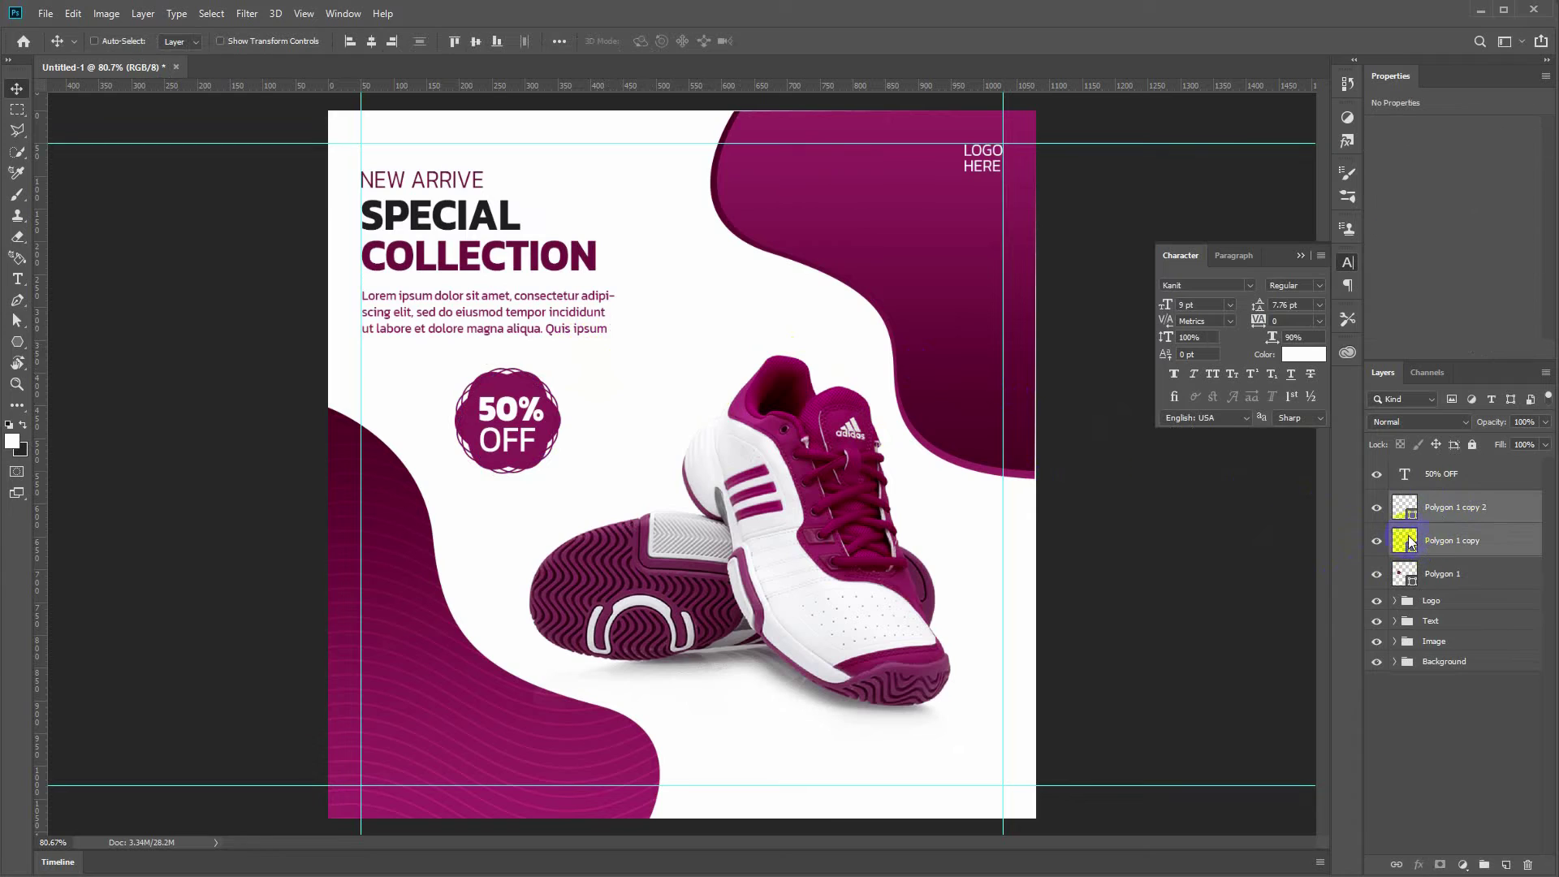
key(ctrl+t)
drag(562, 367, 568, 362)
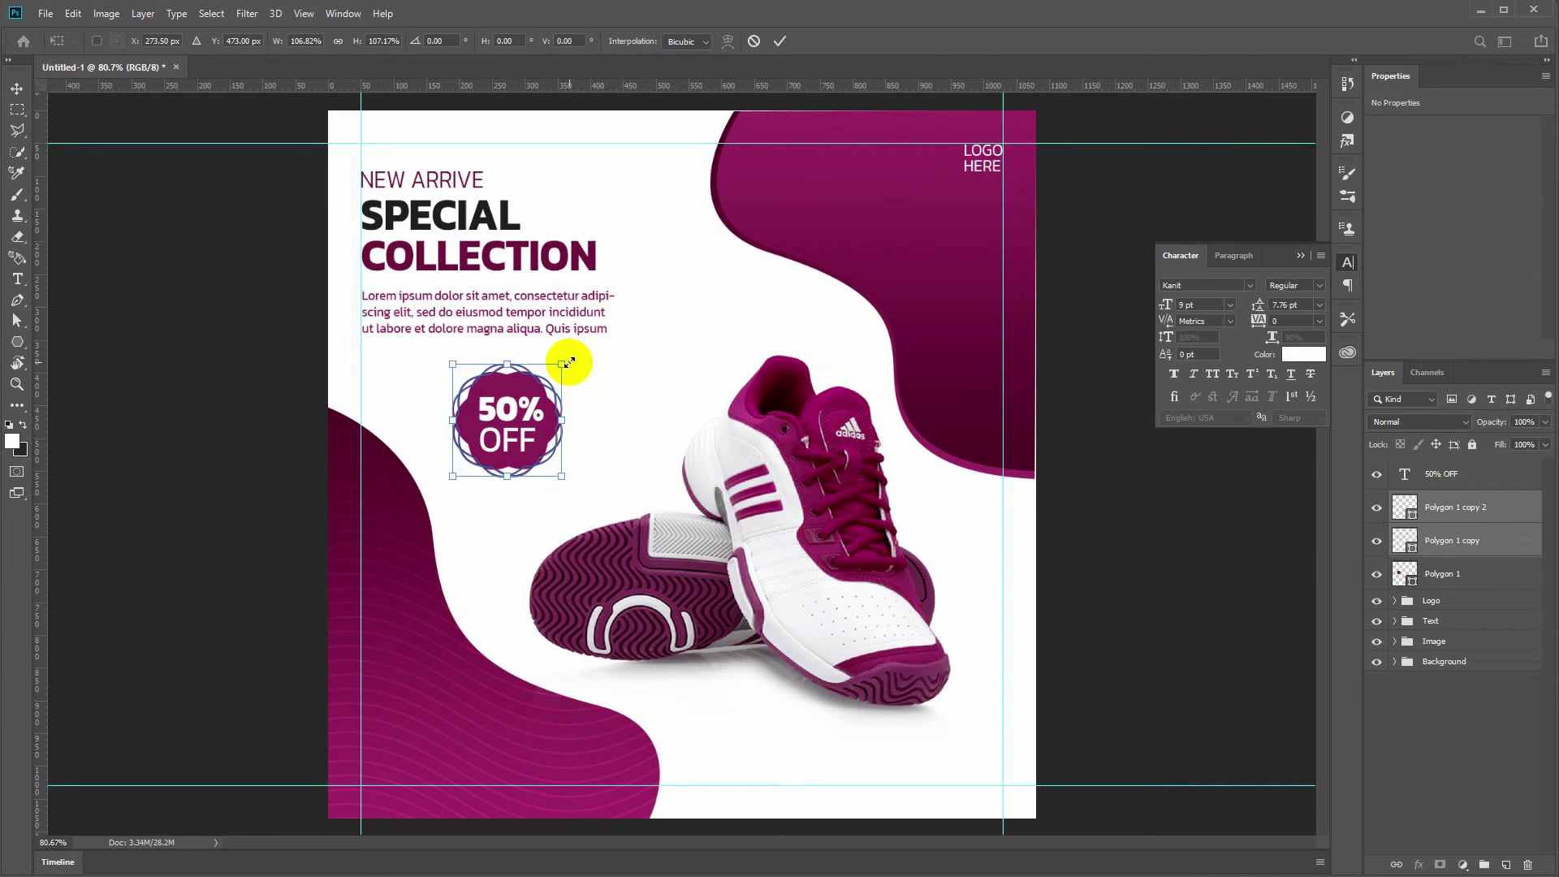
key(Return)
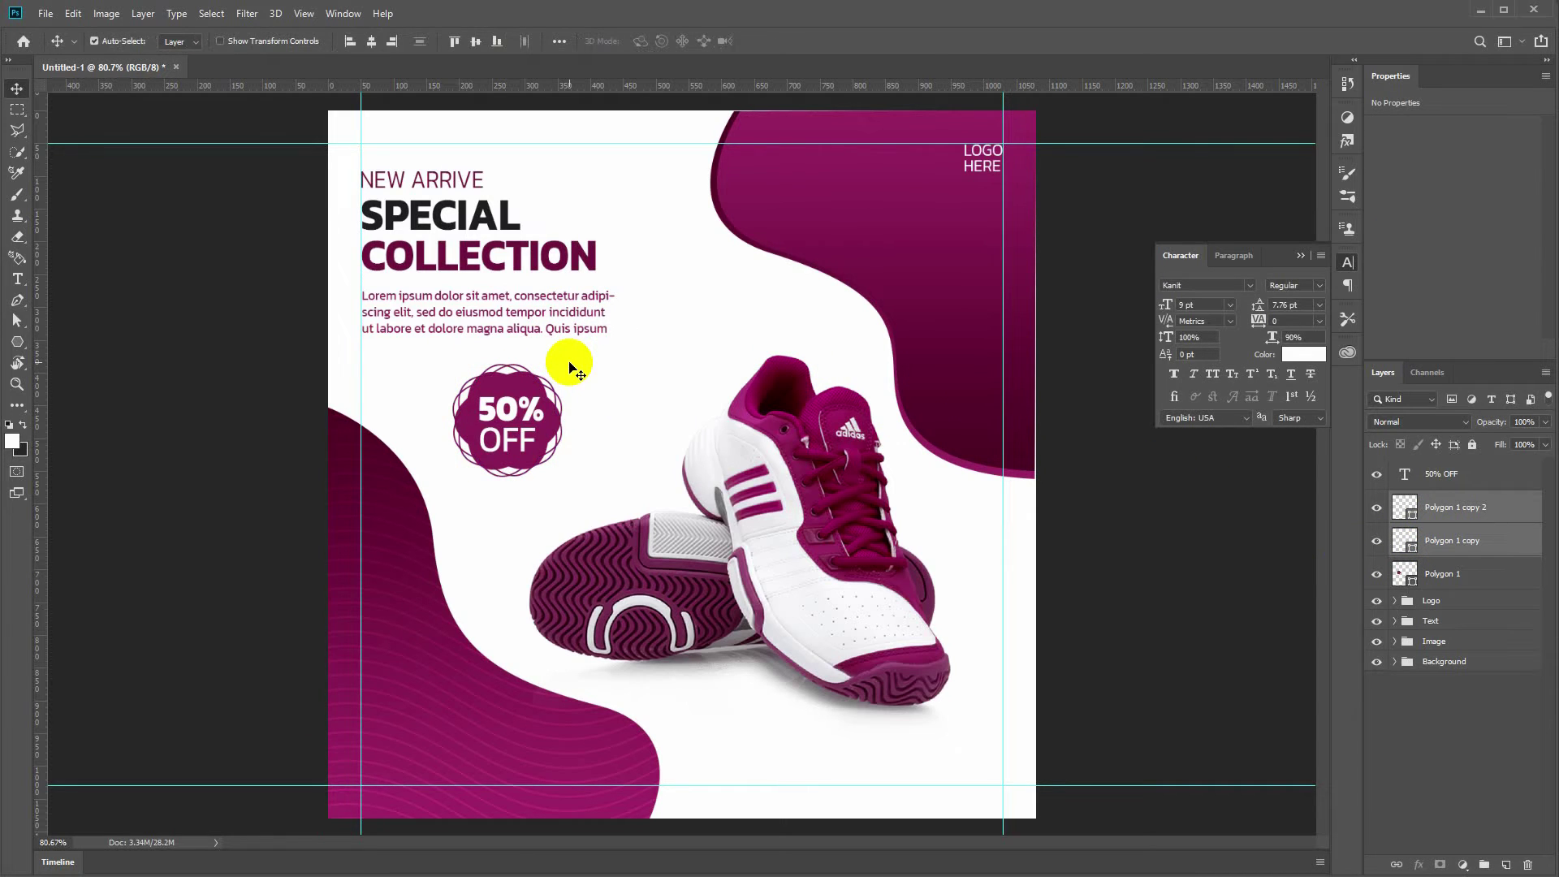
click(573, 370)
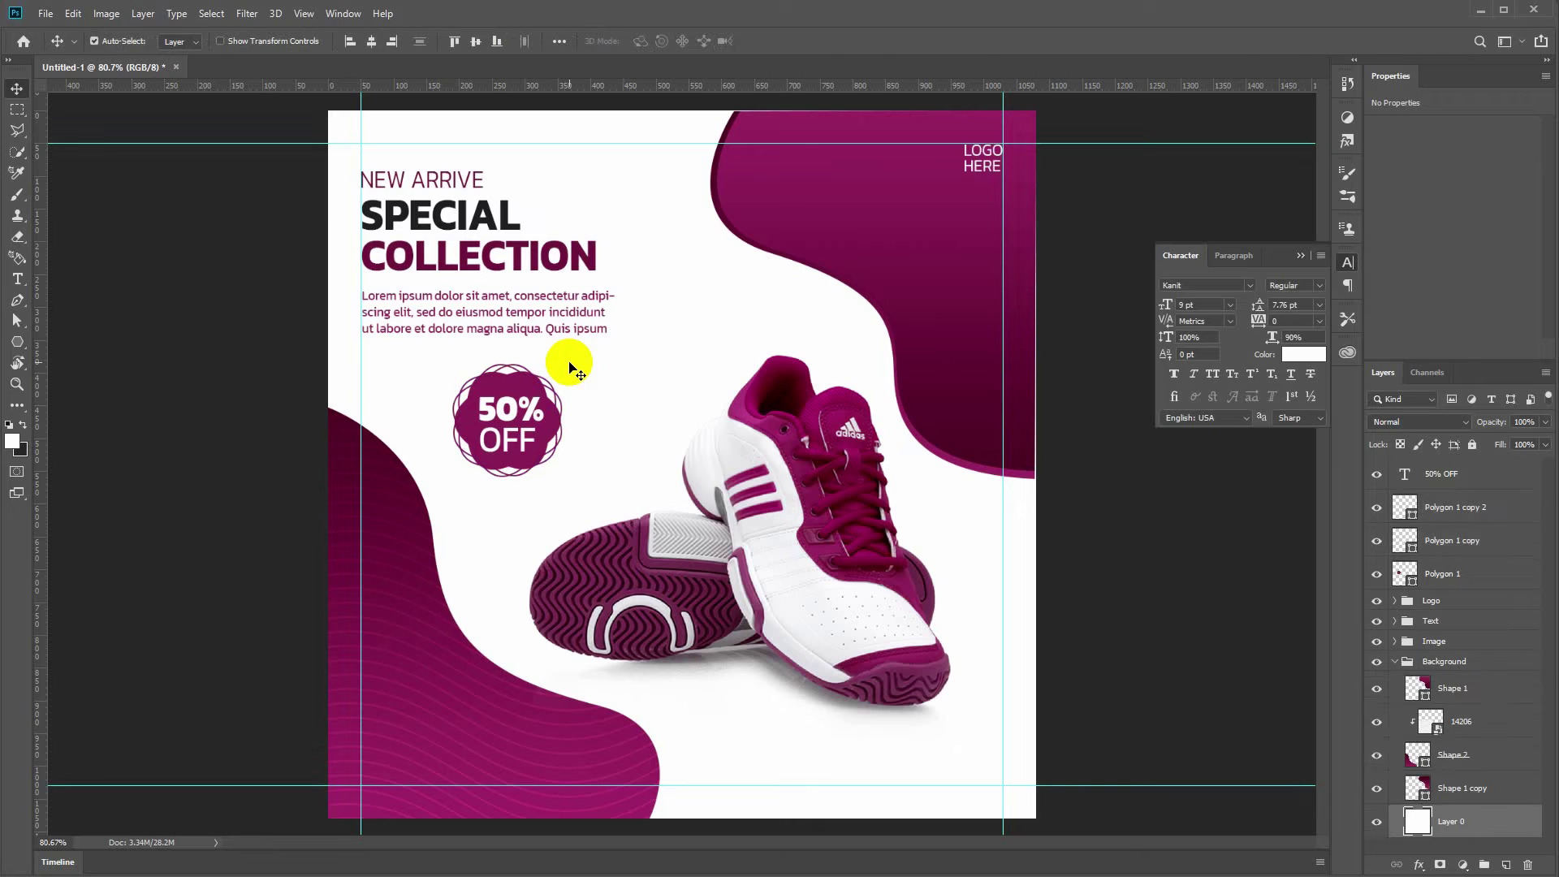
Step: Group the 50% OFF text with the three polygon layers, name the group 50% Off, and collapse the Background group
click(1442, 474)
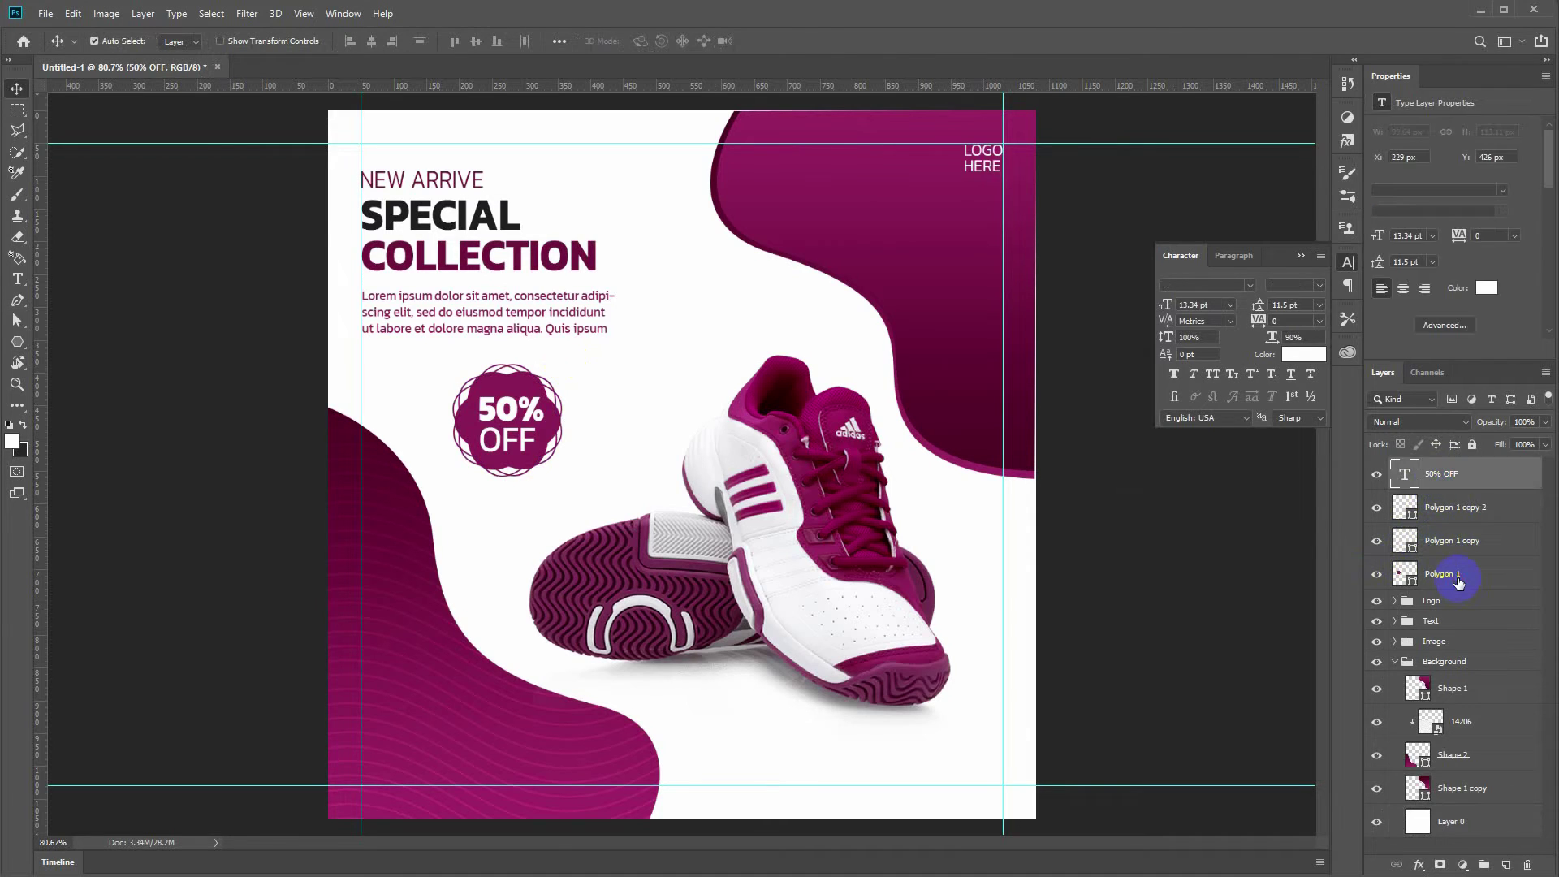
shift+click(1458, 574)
key(ctrl+g)
double_click(1437, 469)
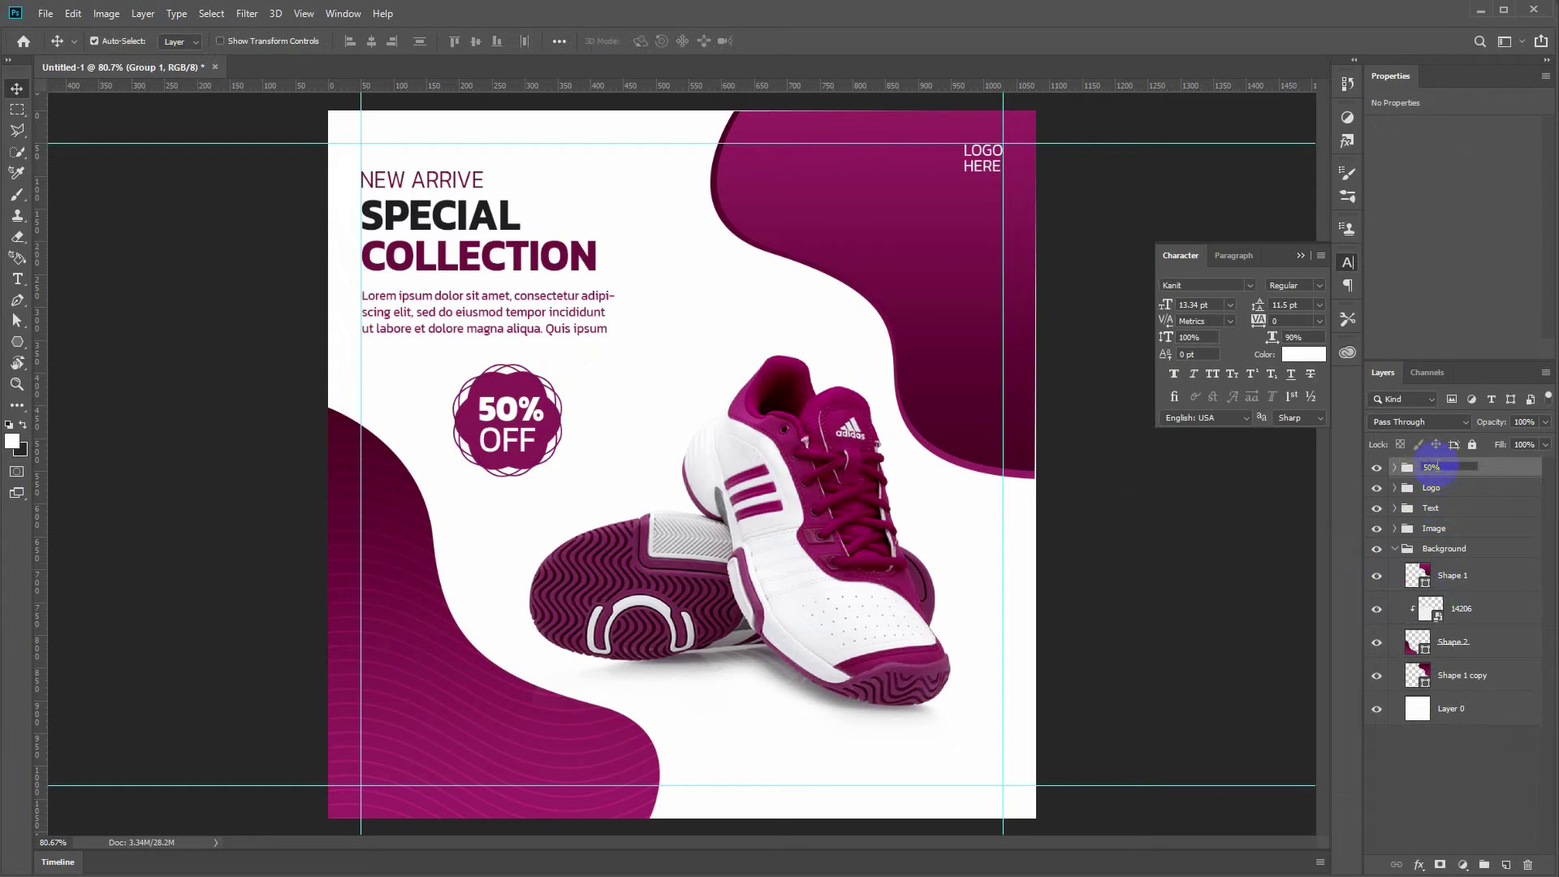
key(Return)
click(1396, 550)
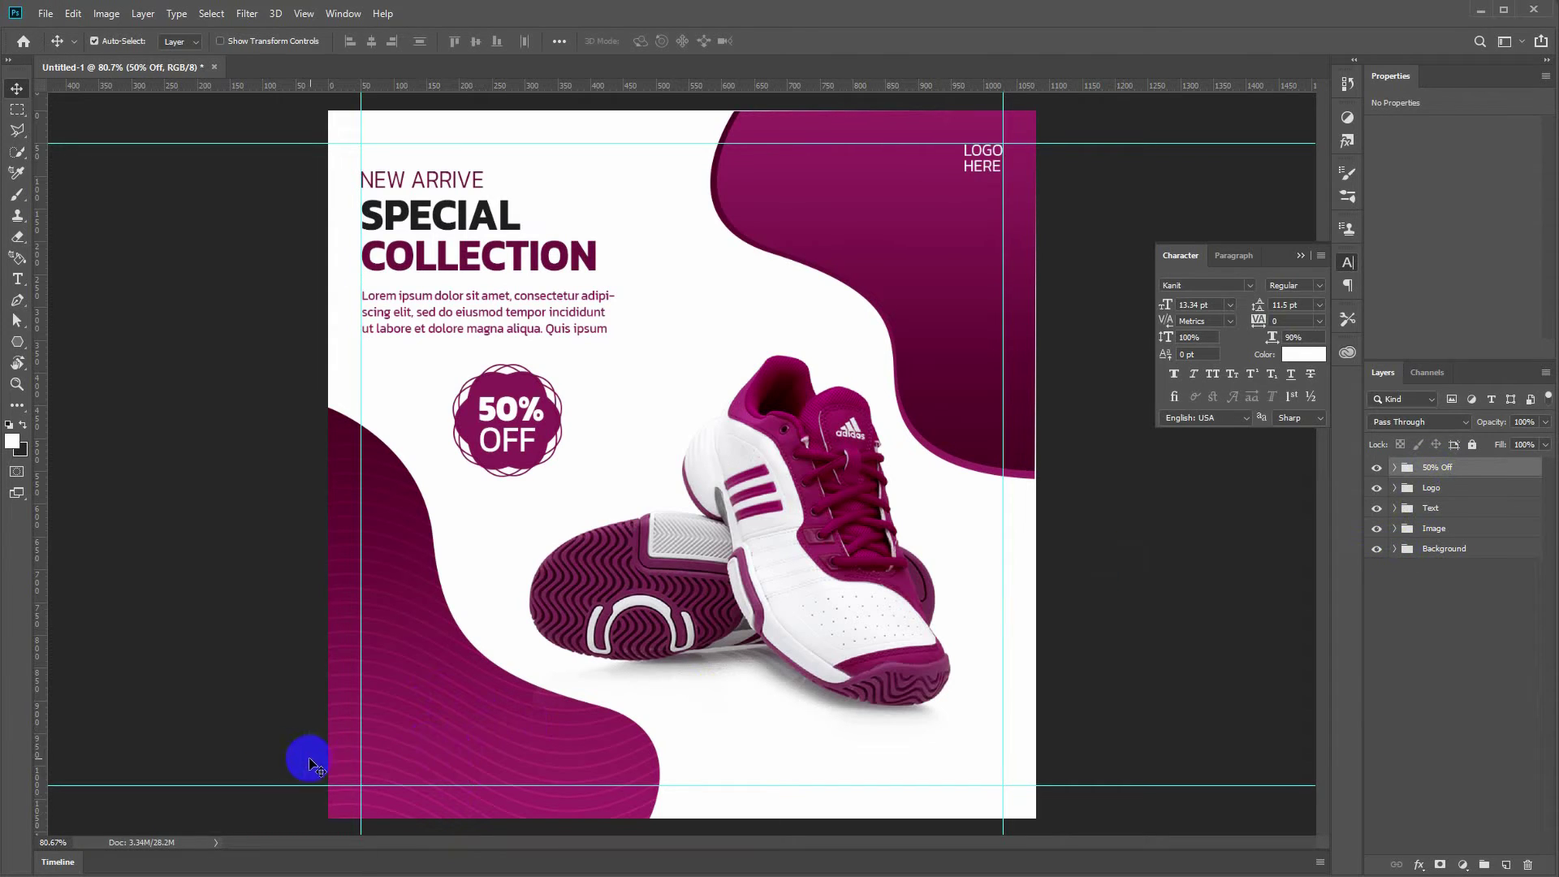
Step: Draw a rounded rectangle of about 260 x 64 px where the lower and left guides meet and fill it white
click(17, 345)
right_click(14, 347)
click(73, 359)
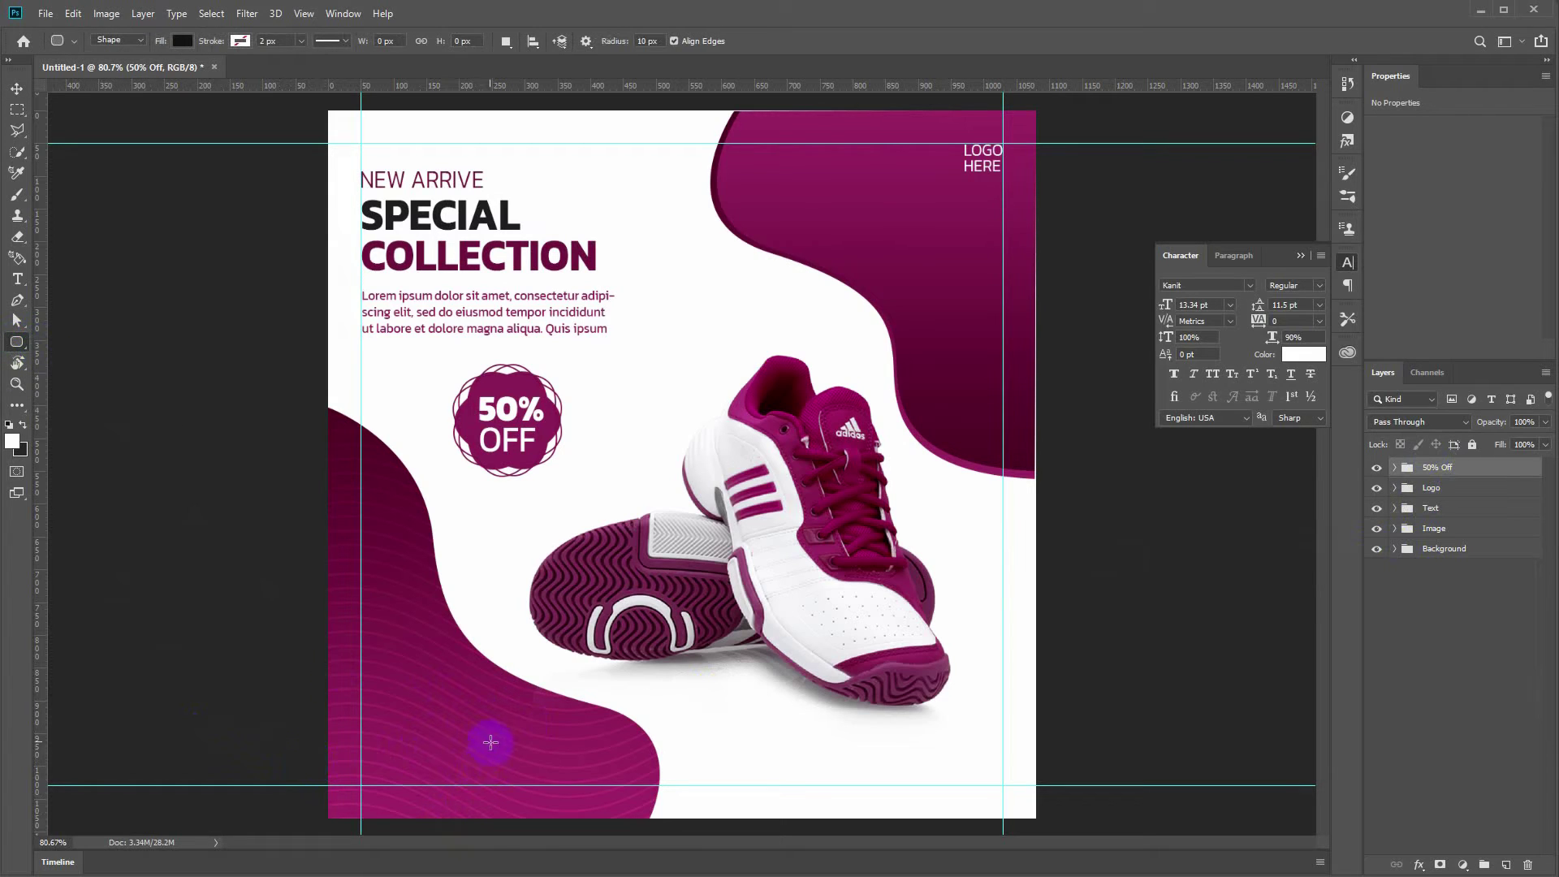
drag(479, 748, 530, 784)
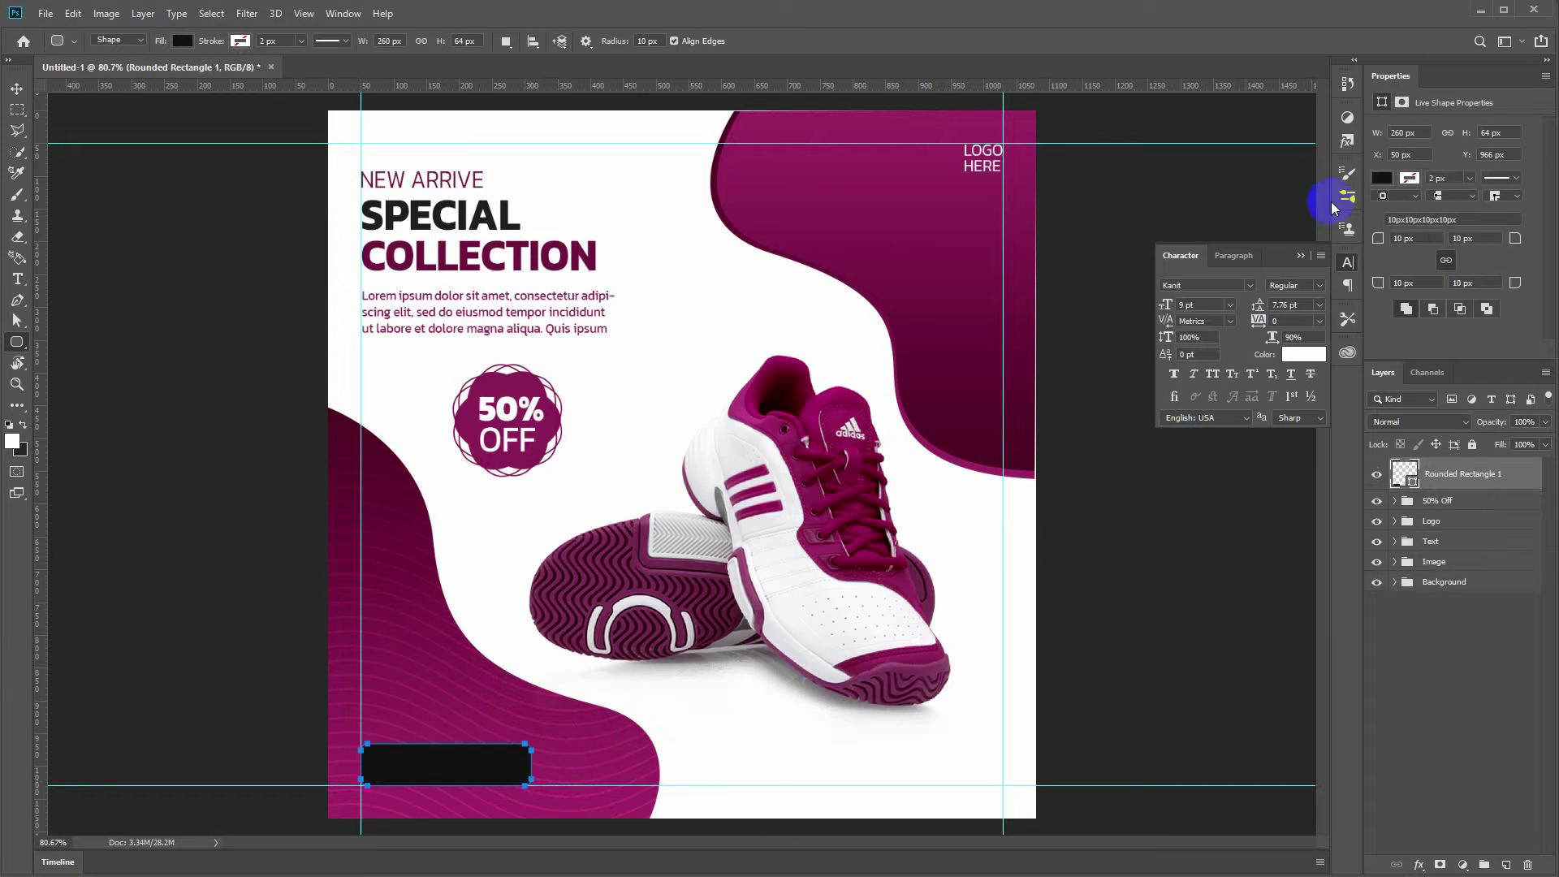
click(182, 41)
click(103, 125)
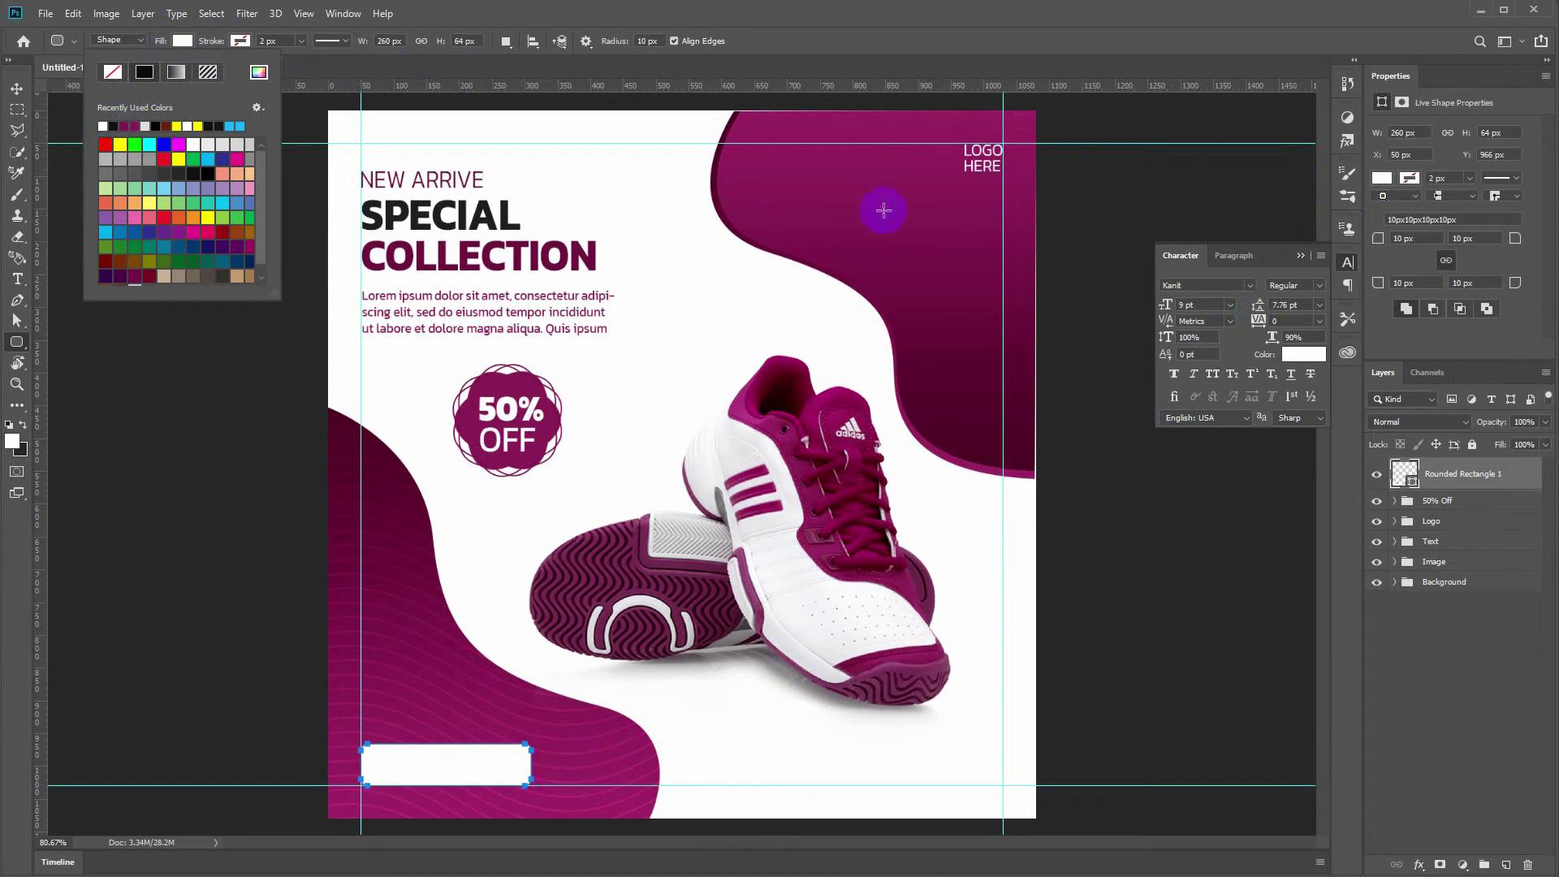
Step: Set all corner radii of the white rounded rectangle to 30 px
click(1416, 241)
text(3)
key(Return)
drag(1433, 239, 1349, 224)
text(30)
key(Return)
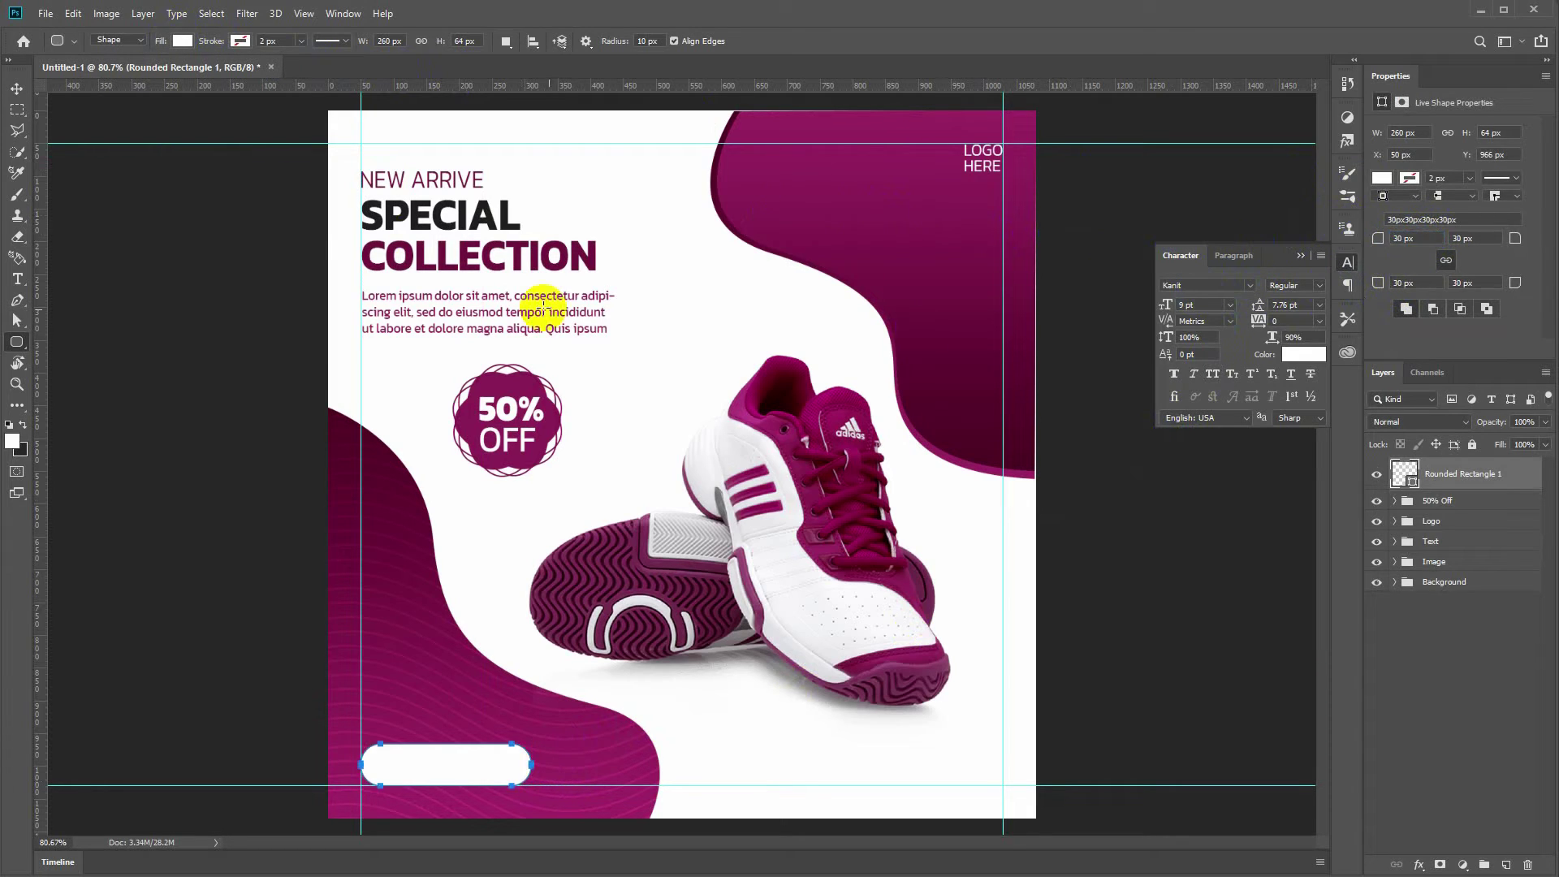
click(16, 88)
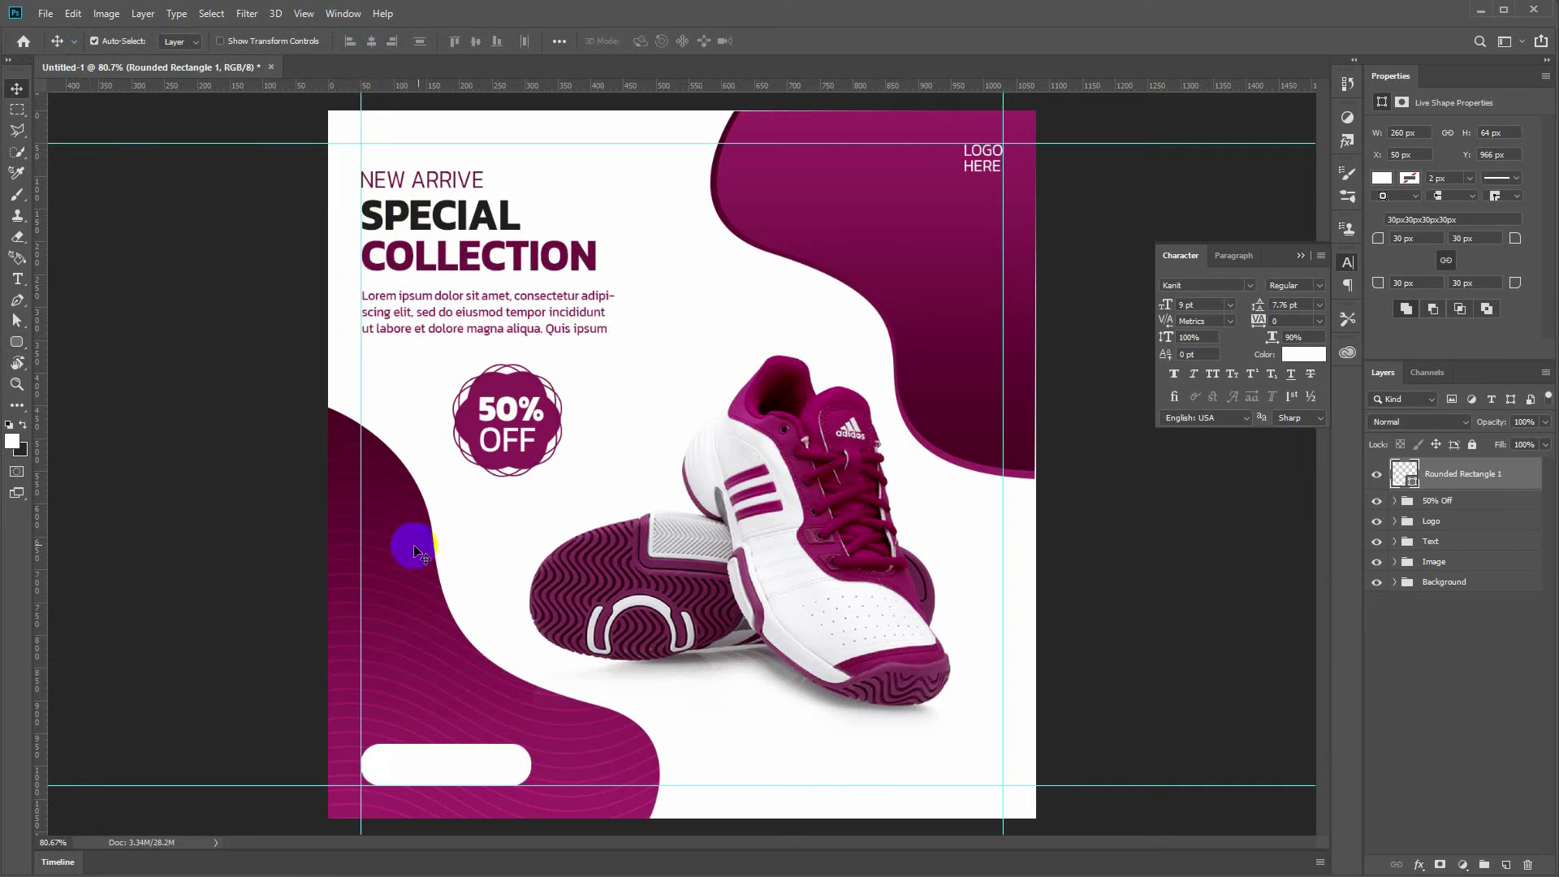
Step: Add a text line reading ORDER NOW just above the white button
key(t)
click(385, 713)
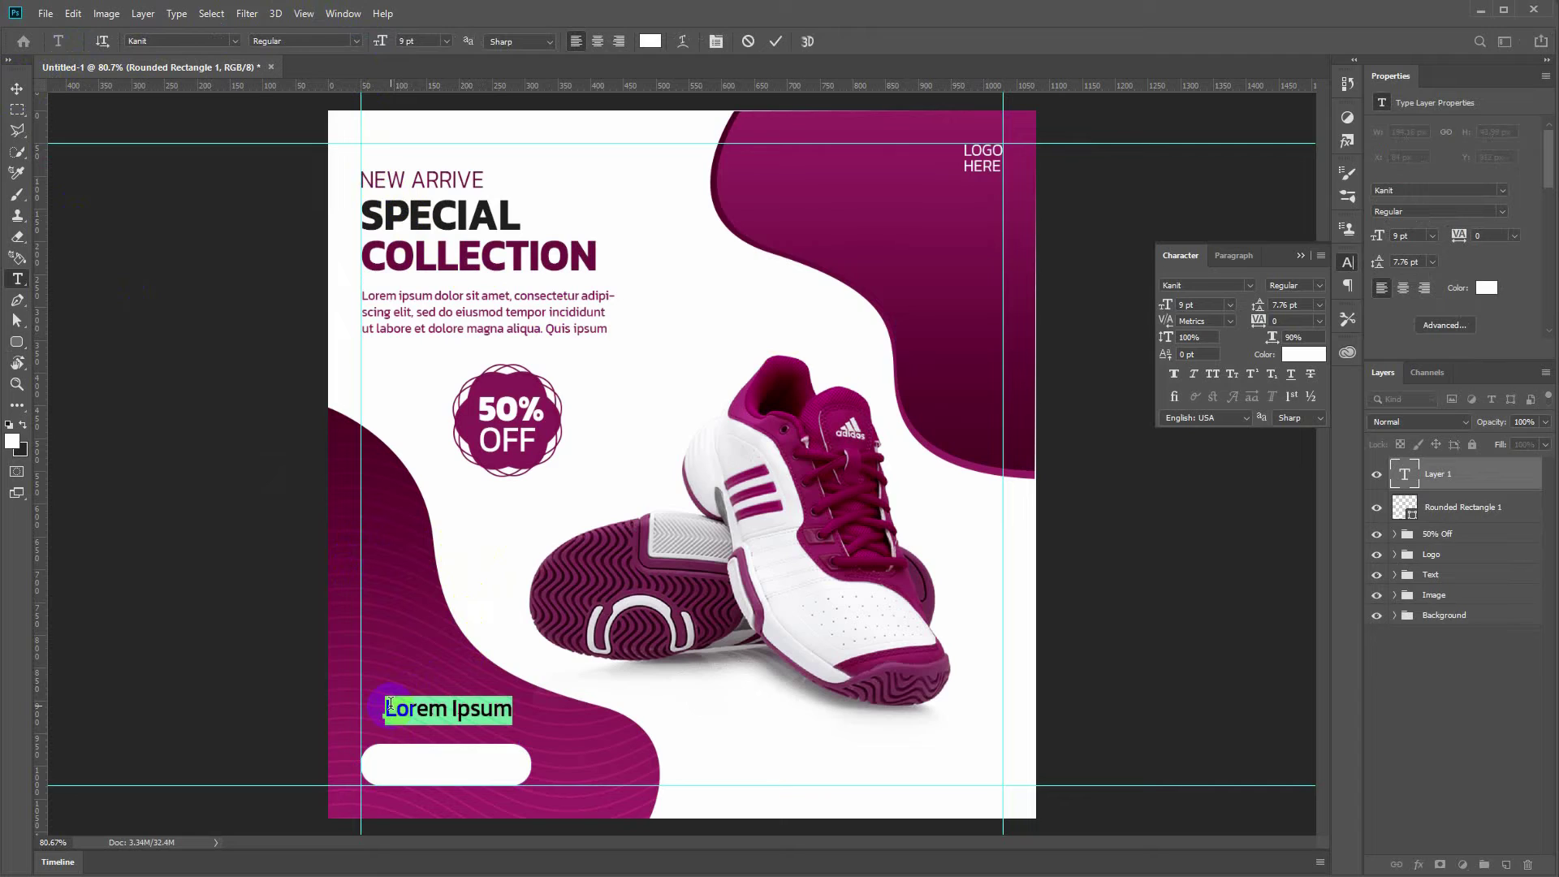
text(ORDER)
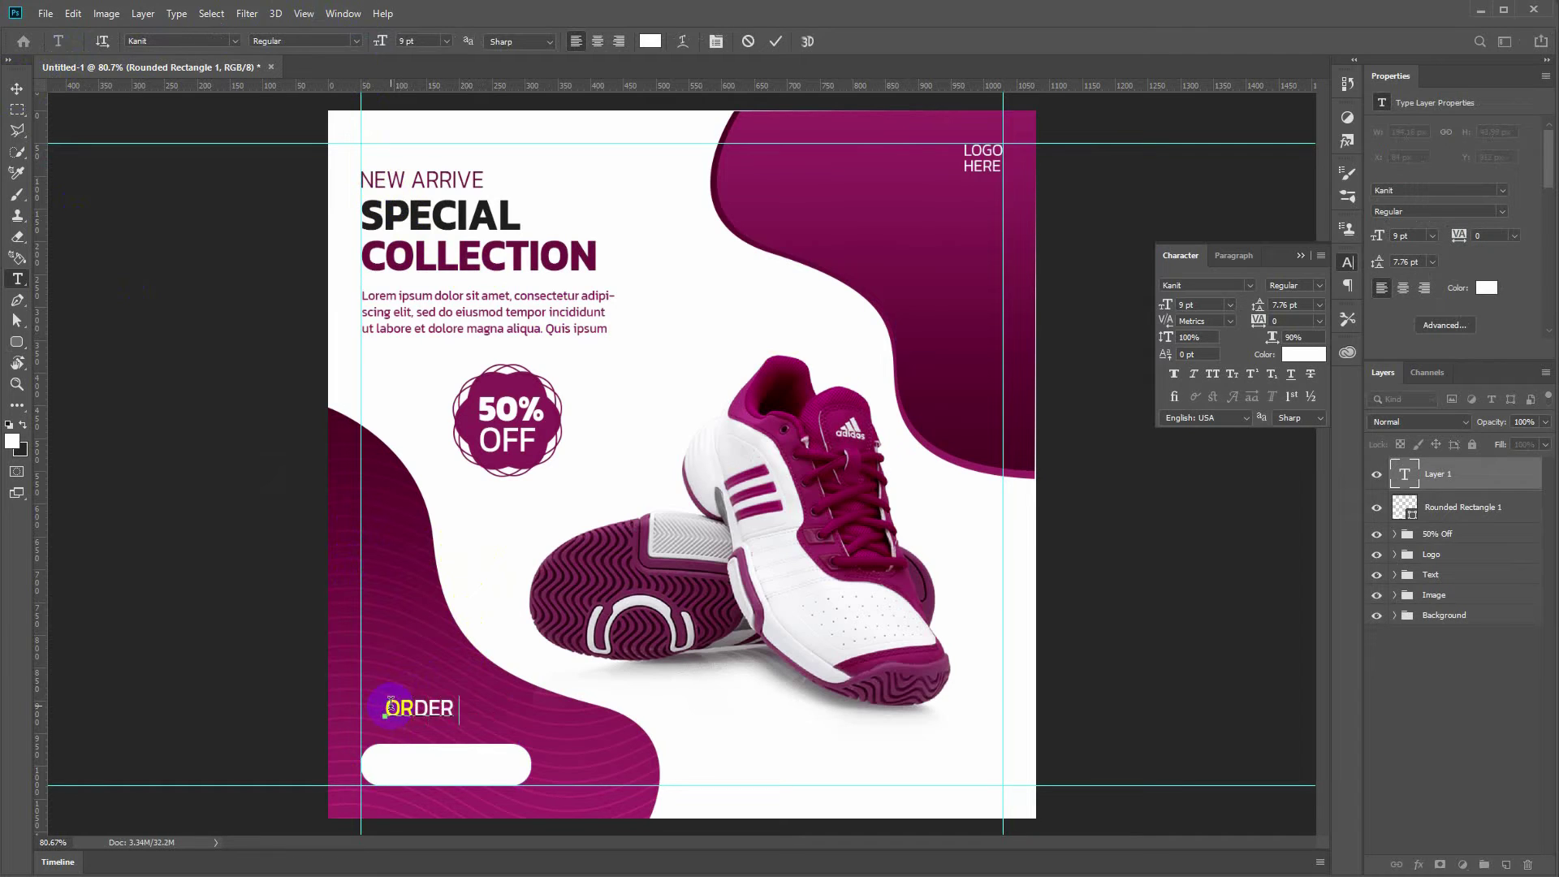
text( NOW)
Step: Set the ORDER NOW text to ExtraBold and colour it with the magenta sampled from the 50% OFF badge
triple_click(409, 707)
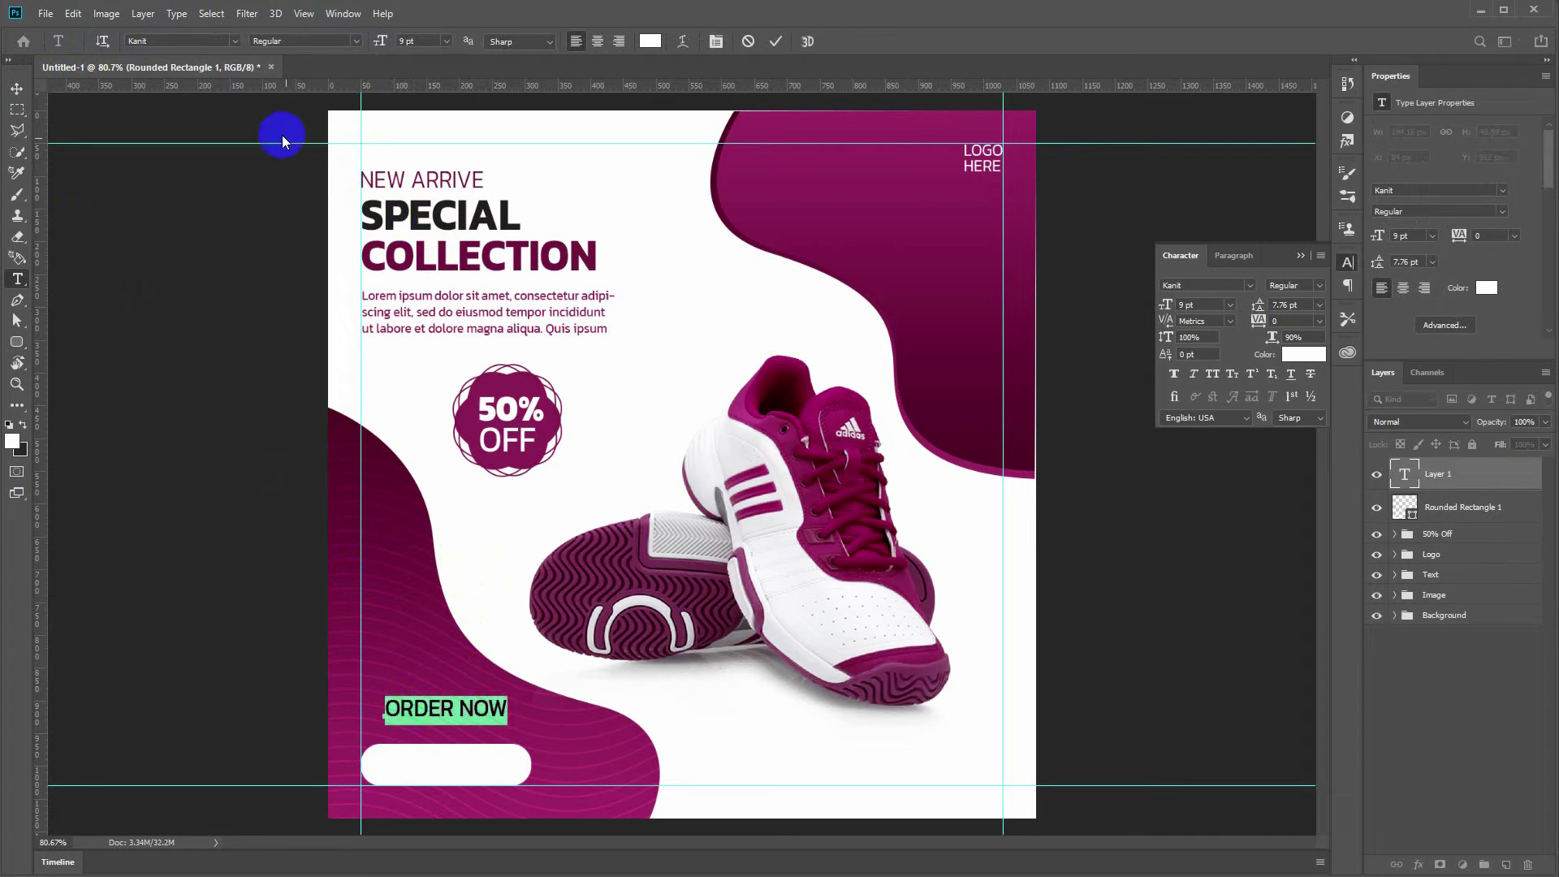
click(347, 41)
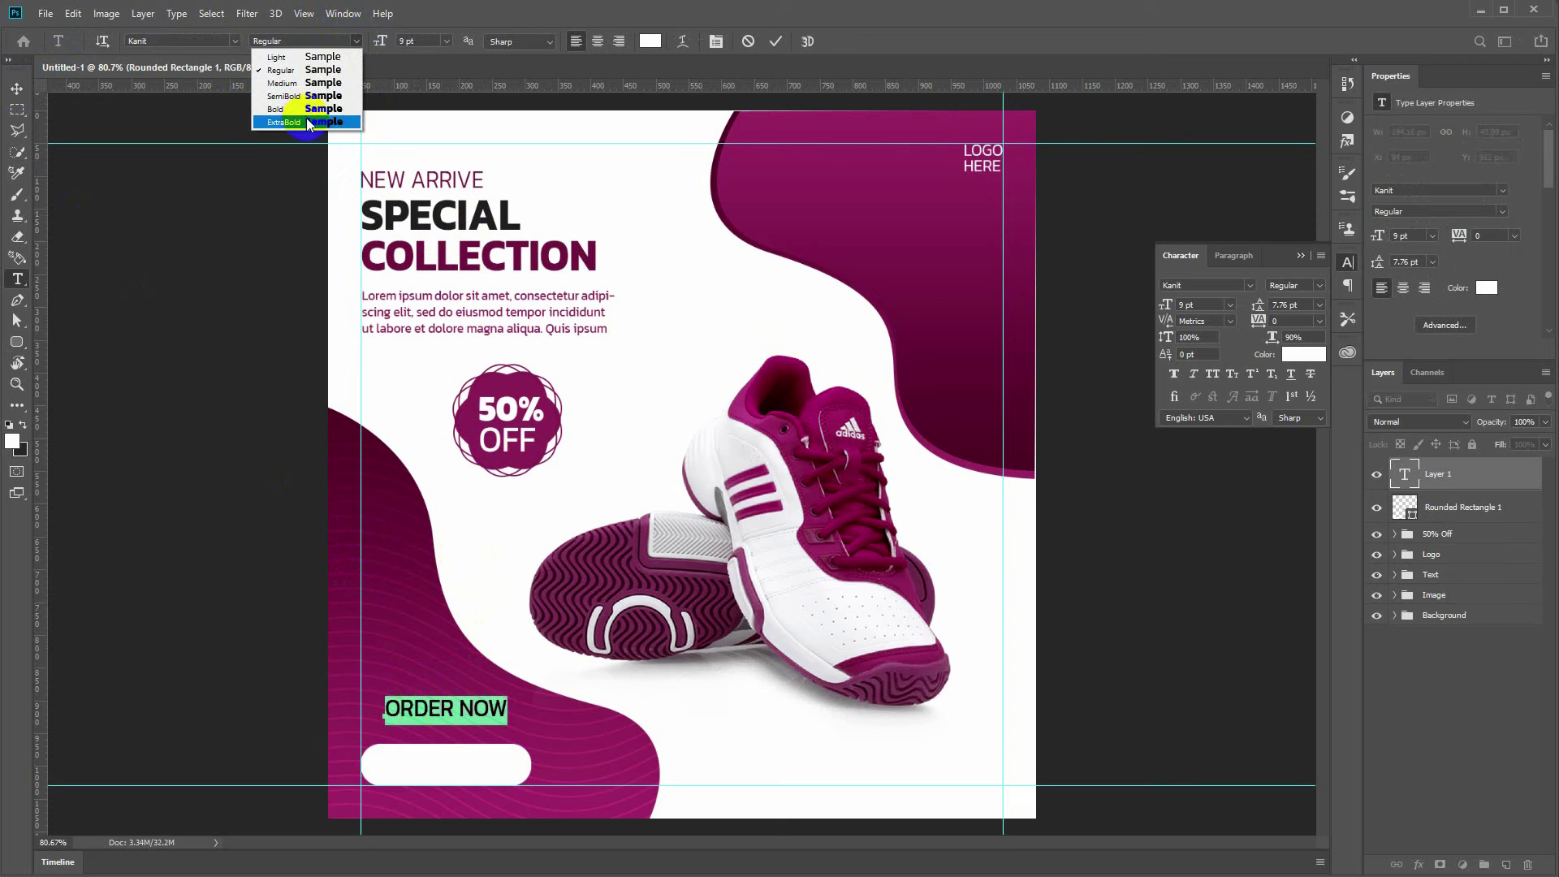
click(309, 122)
click(649, 41)
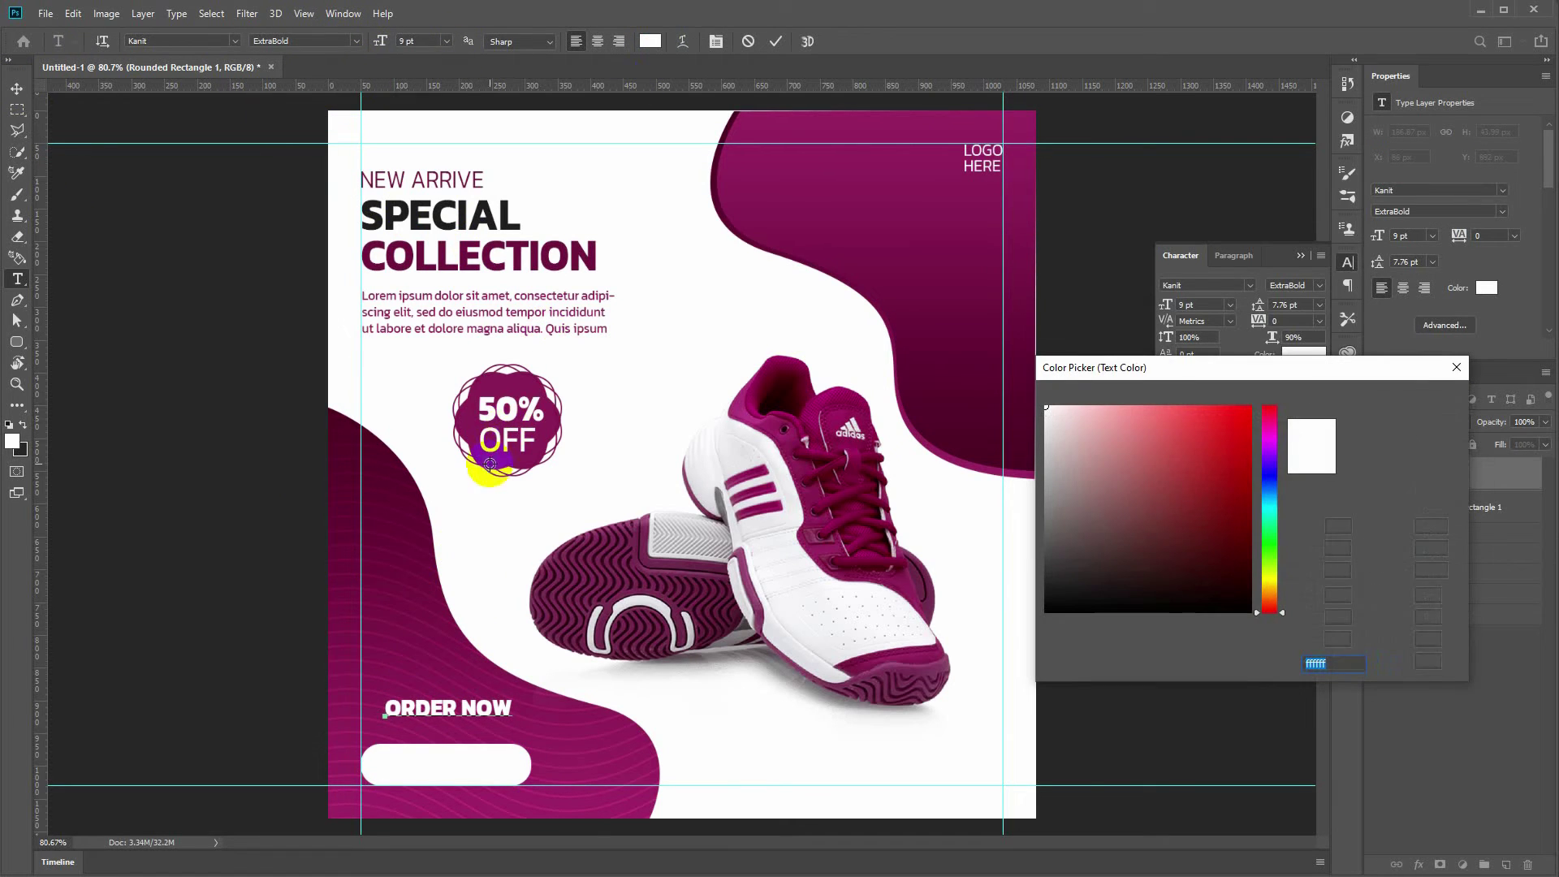
click(473, 419)
key(Return)
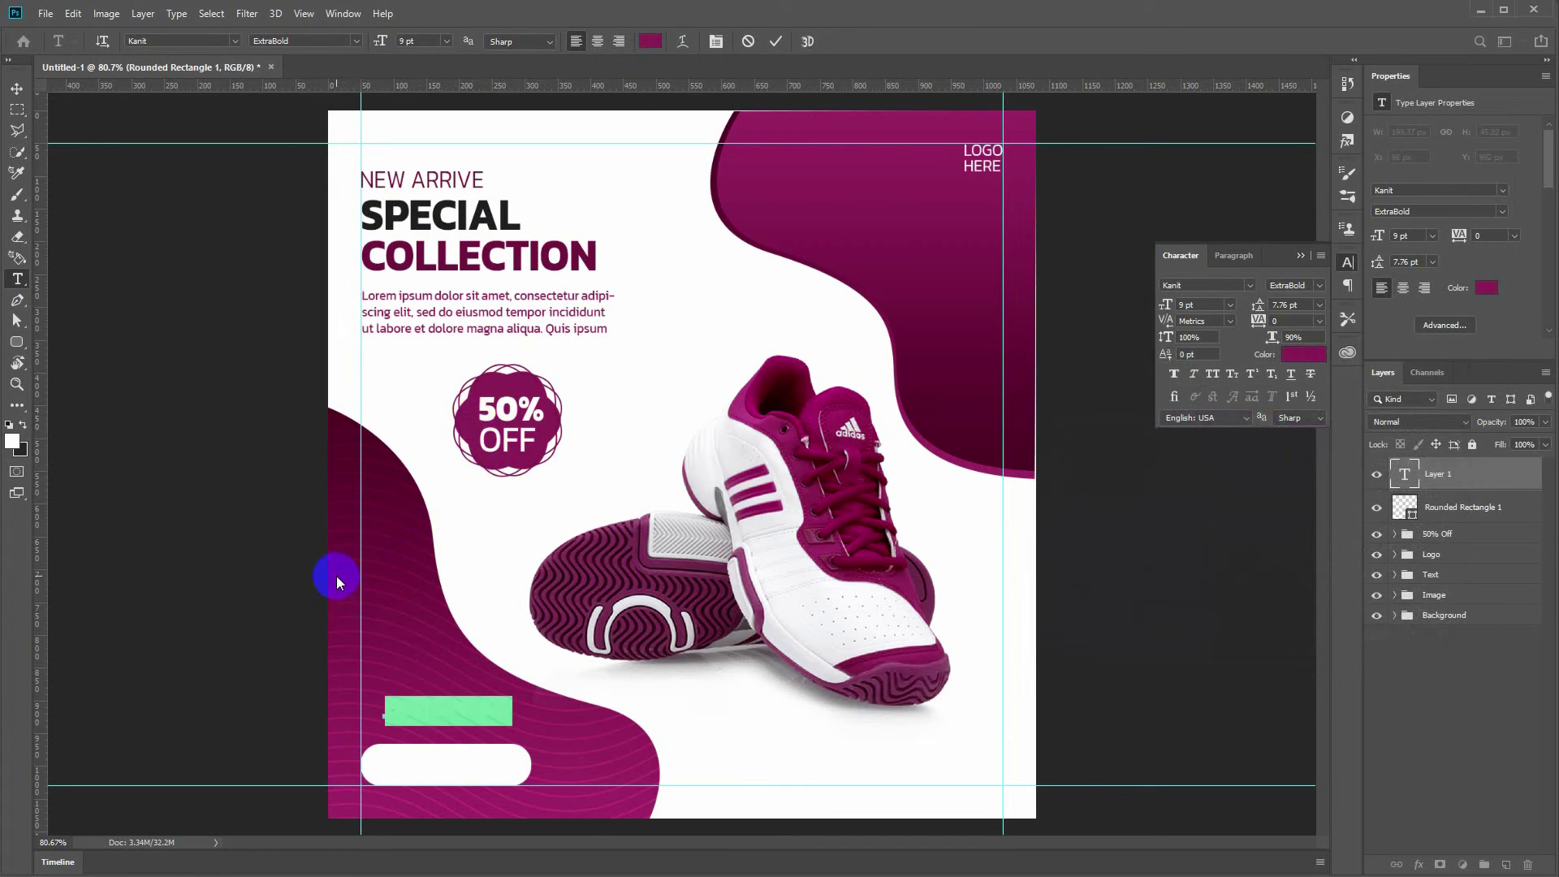
click(336, 577)
Step: Move the ORDER NOW text onto the white button, scale it to about 9.43 pt, and nudge it to the button's vertical centre
key(ctrl+t)
drag(422, 708, 473, 783)
key(Up)
key(Up)
key(Up)
key(Up)
key(Up)
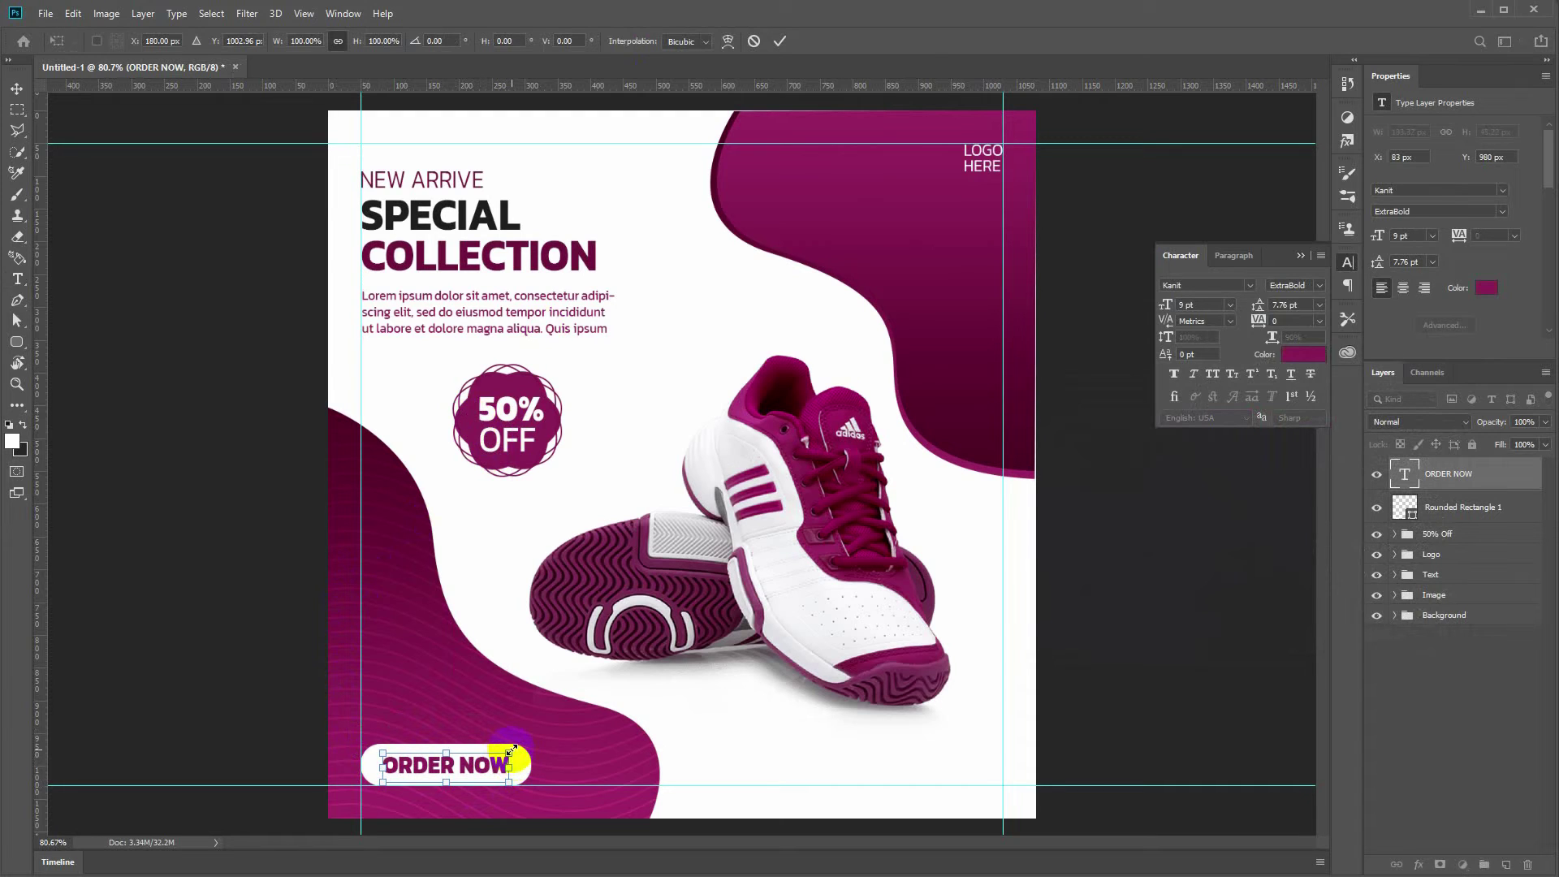
drag(513, 749, 514, 746)
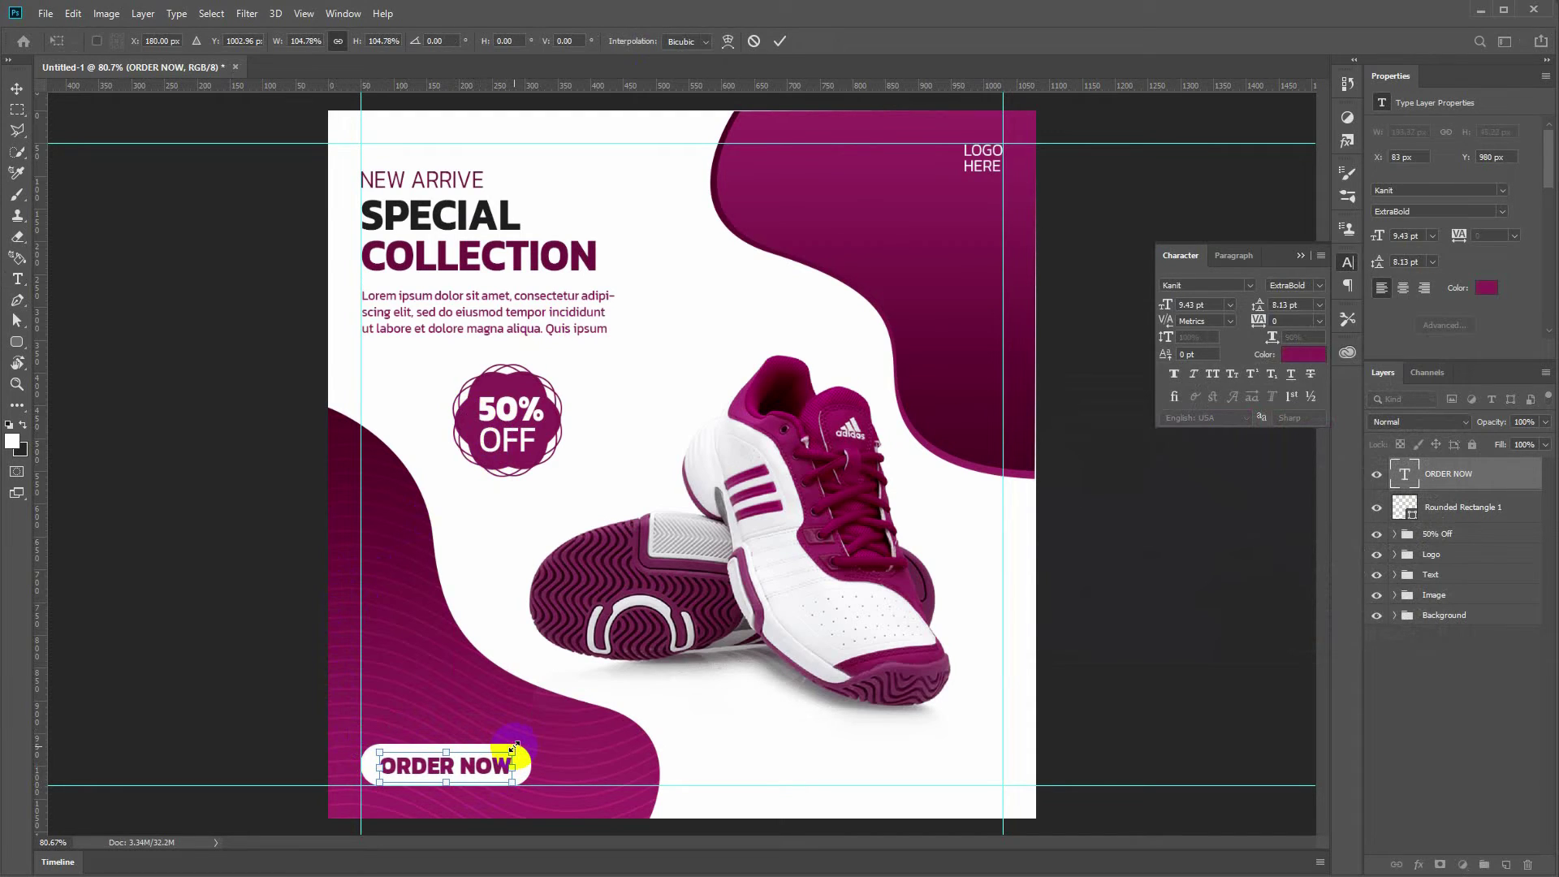
key(Return)
key(v)
key(Up)
key(Up)
key(Up)
Step: Stretch the white button's right side to make the button about 293 px wide
click(1432, 509)
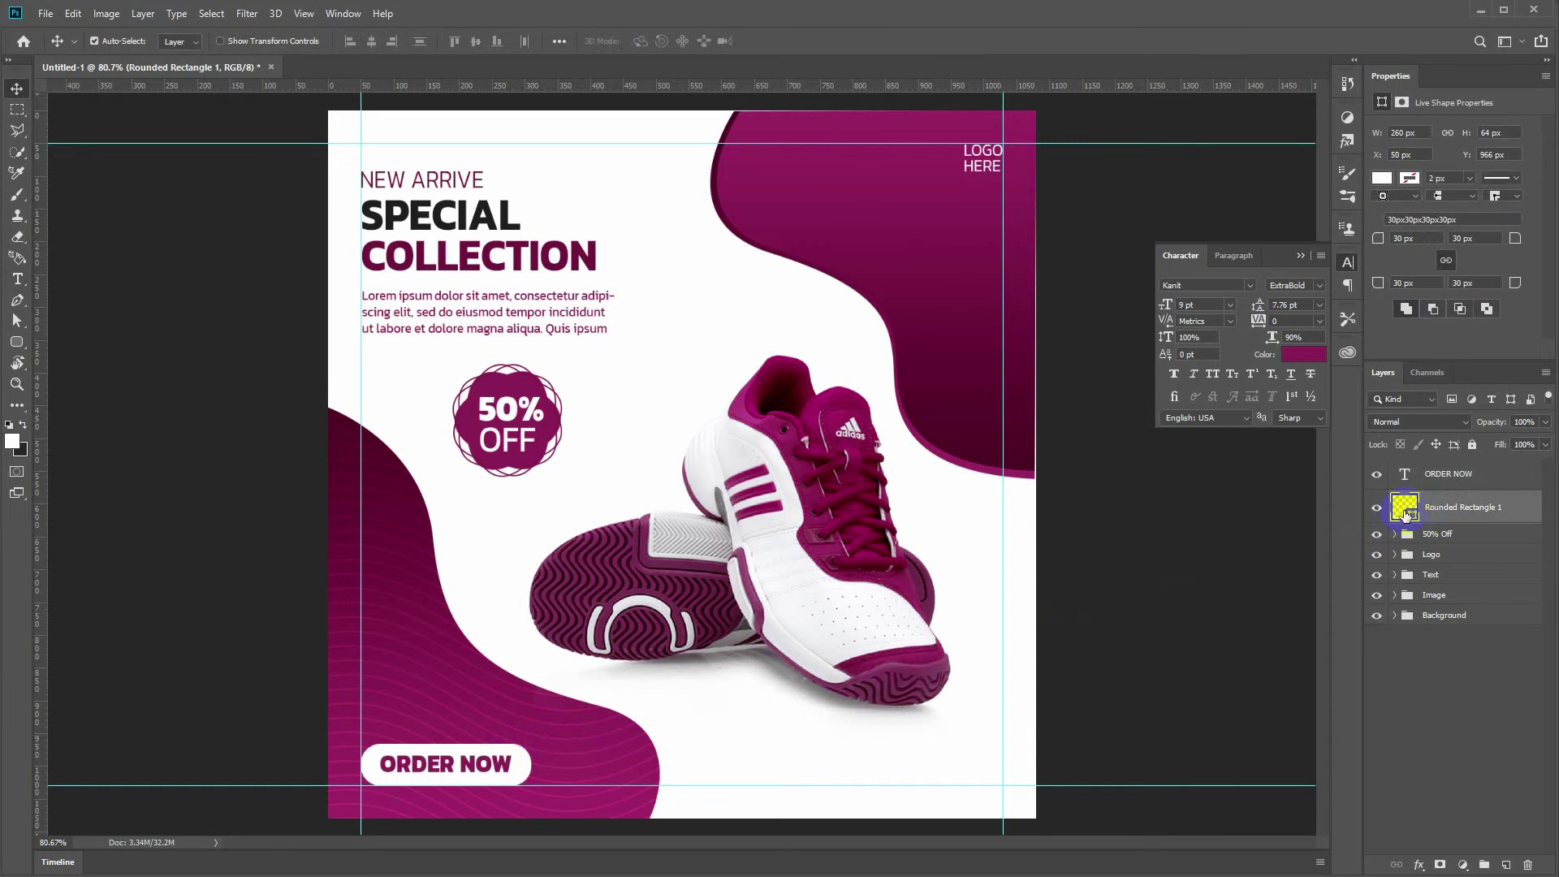
key(ctrl+t)
drag(535, 765, 552, 765)
key(Return)
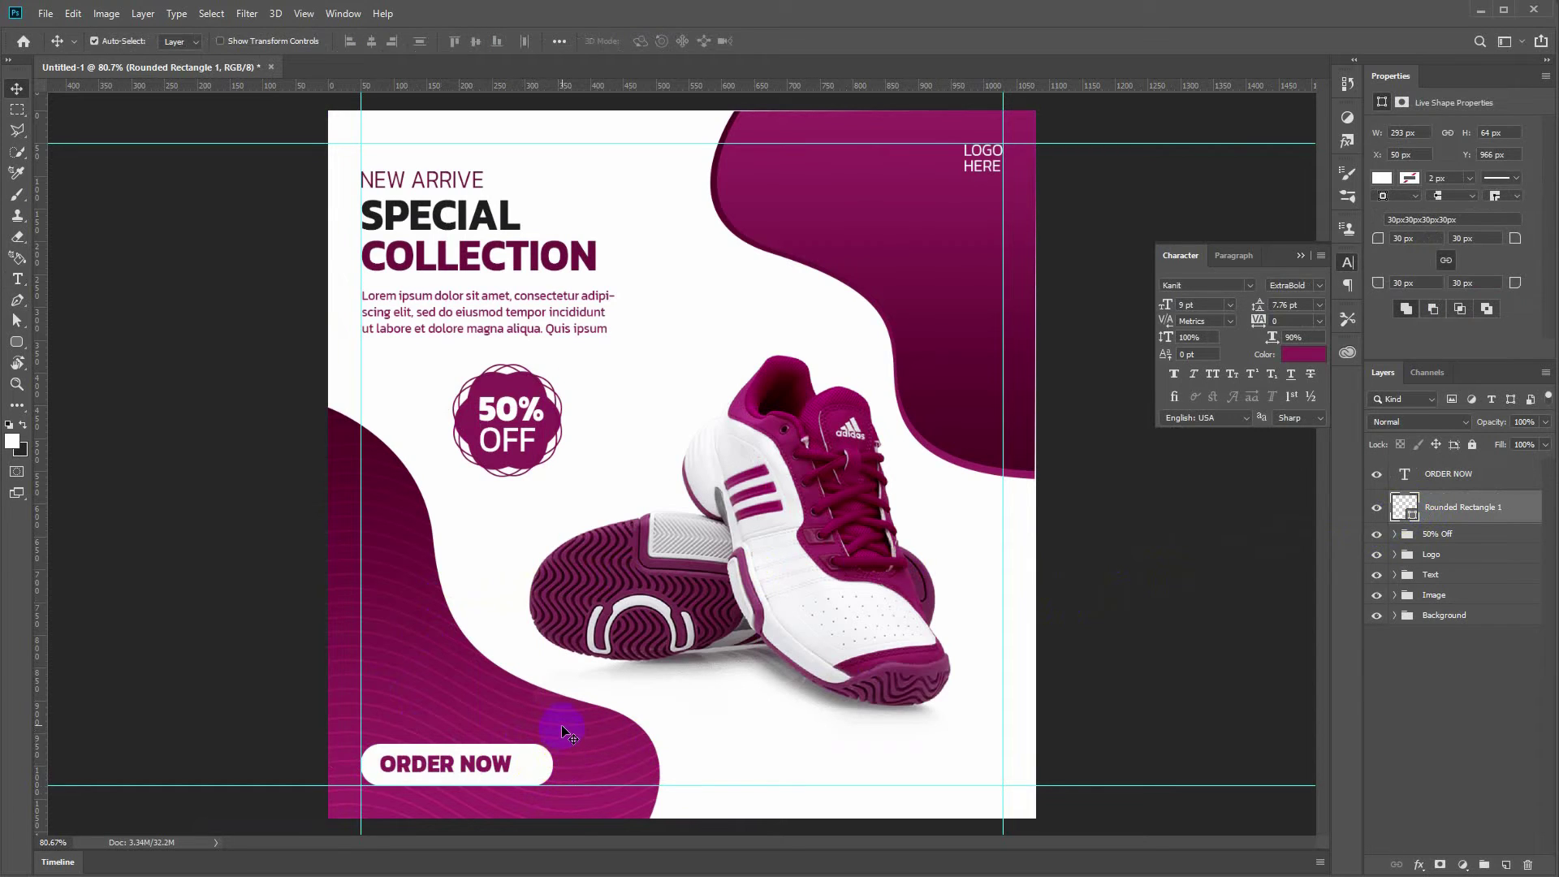
Step: Draw a right-pointing circled arrow custom shape of about 51 x 51 px at the right end of the ORDER NOW button
key(u)
right_click(17, 342)
click(55, 419)
click(660, 41)
scroll(605, 481, down, 3)
scroll(605, 480, down, 5)
scroll(633, 474, down, 5)
scroll(633, 473, down, 5)
scroll(633, 474, down, 4)
drag(831, 411, 826, 519)
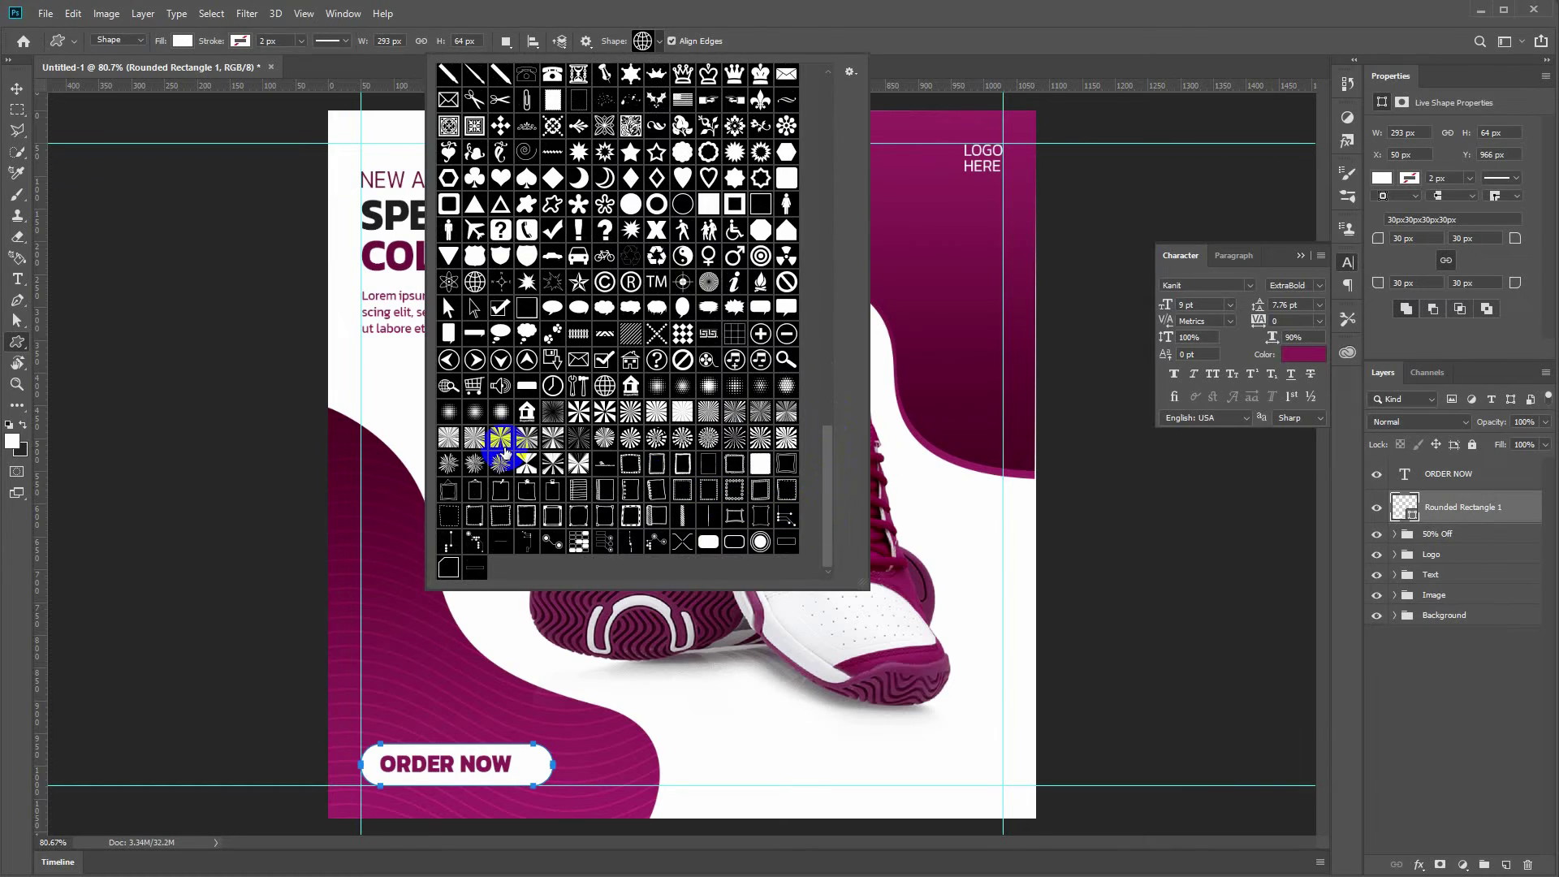
double_click(475, 359)
drag(522, 762, 546, 781)
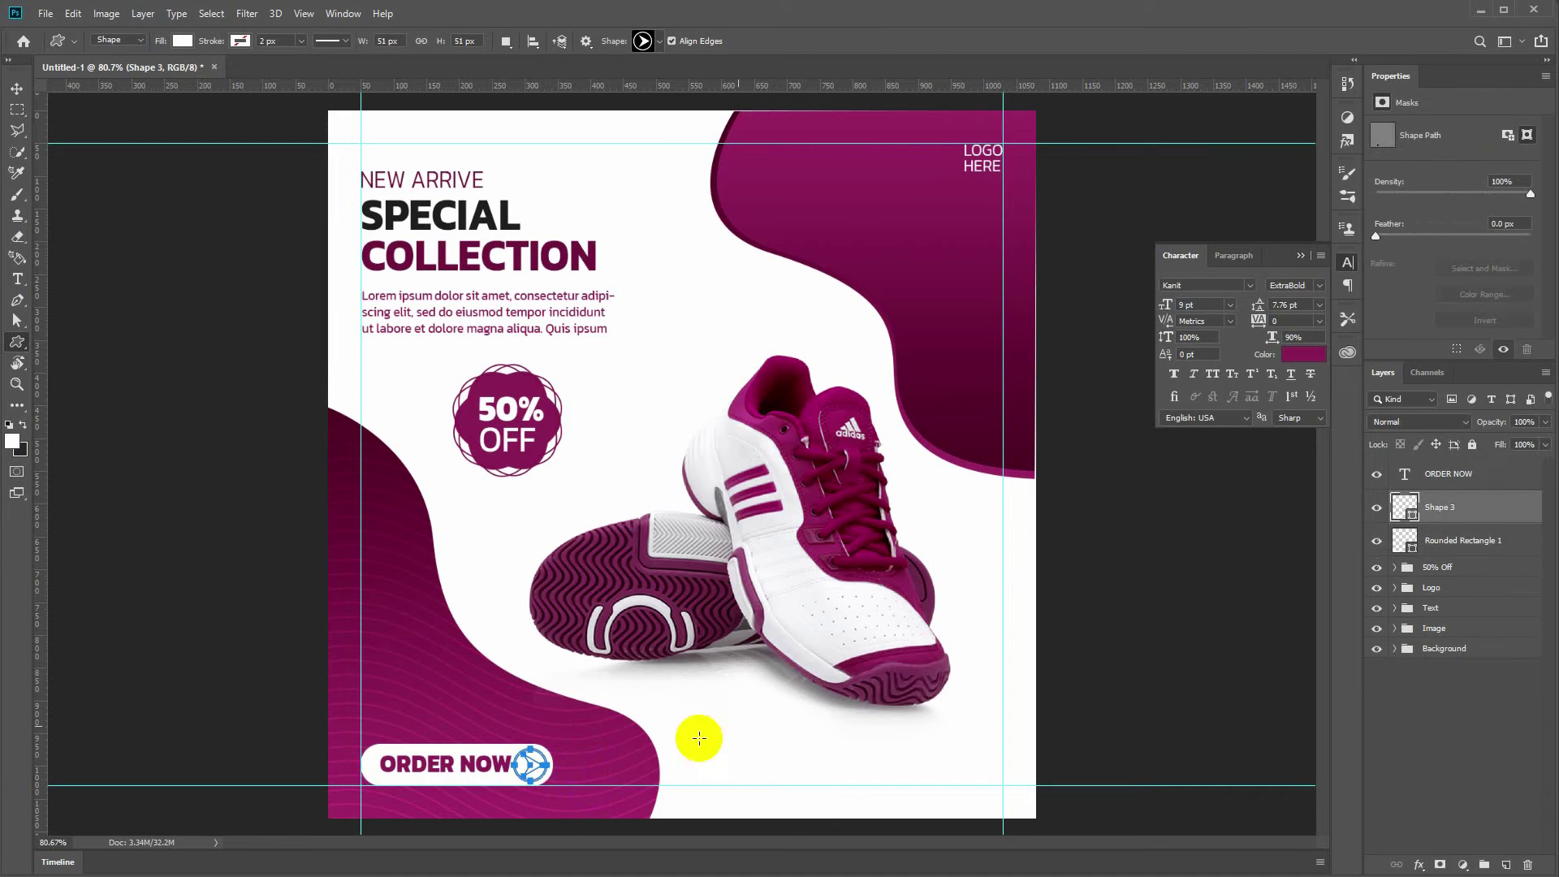
Step: Fill the circled arrow with magenta #8b1d57 sampled from the badge and select the ORDER NOW text layer
double_click(1403, 510)
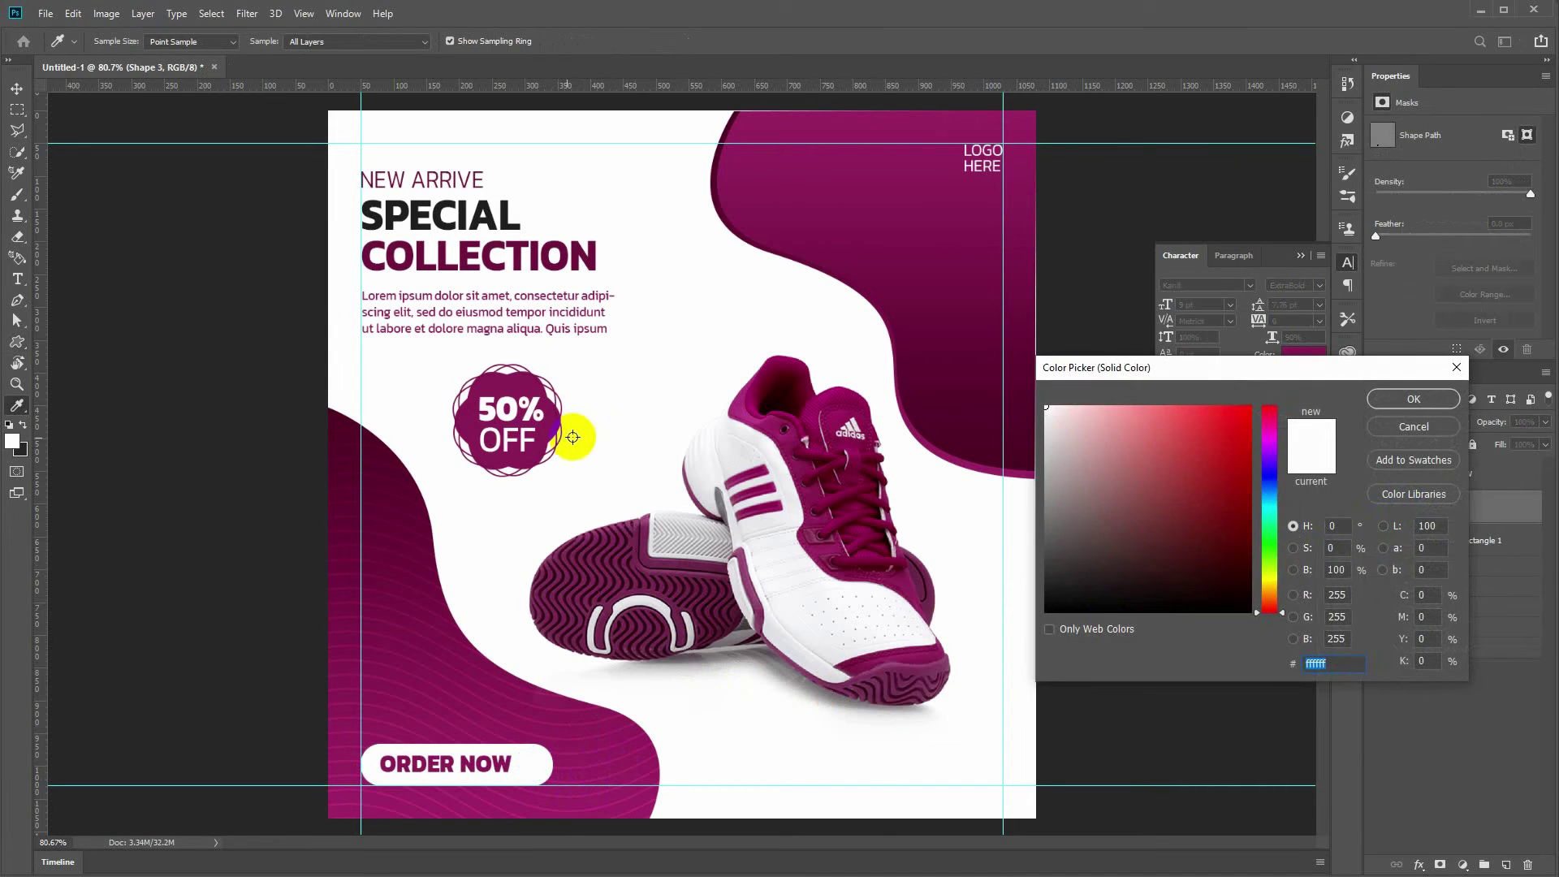
click(467, 428)
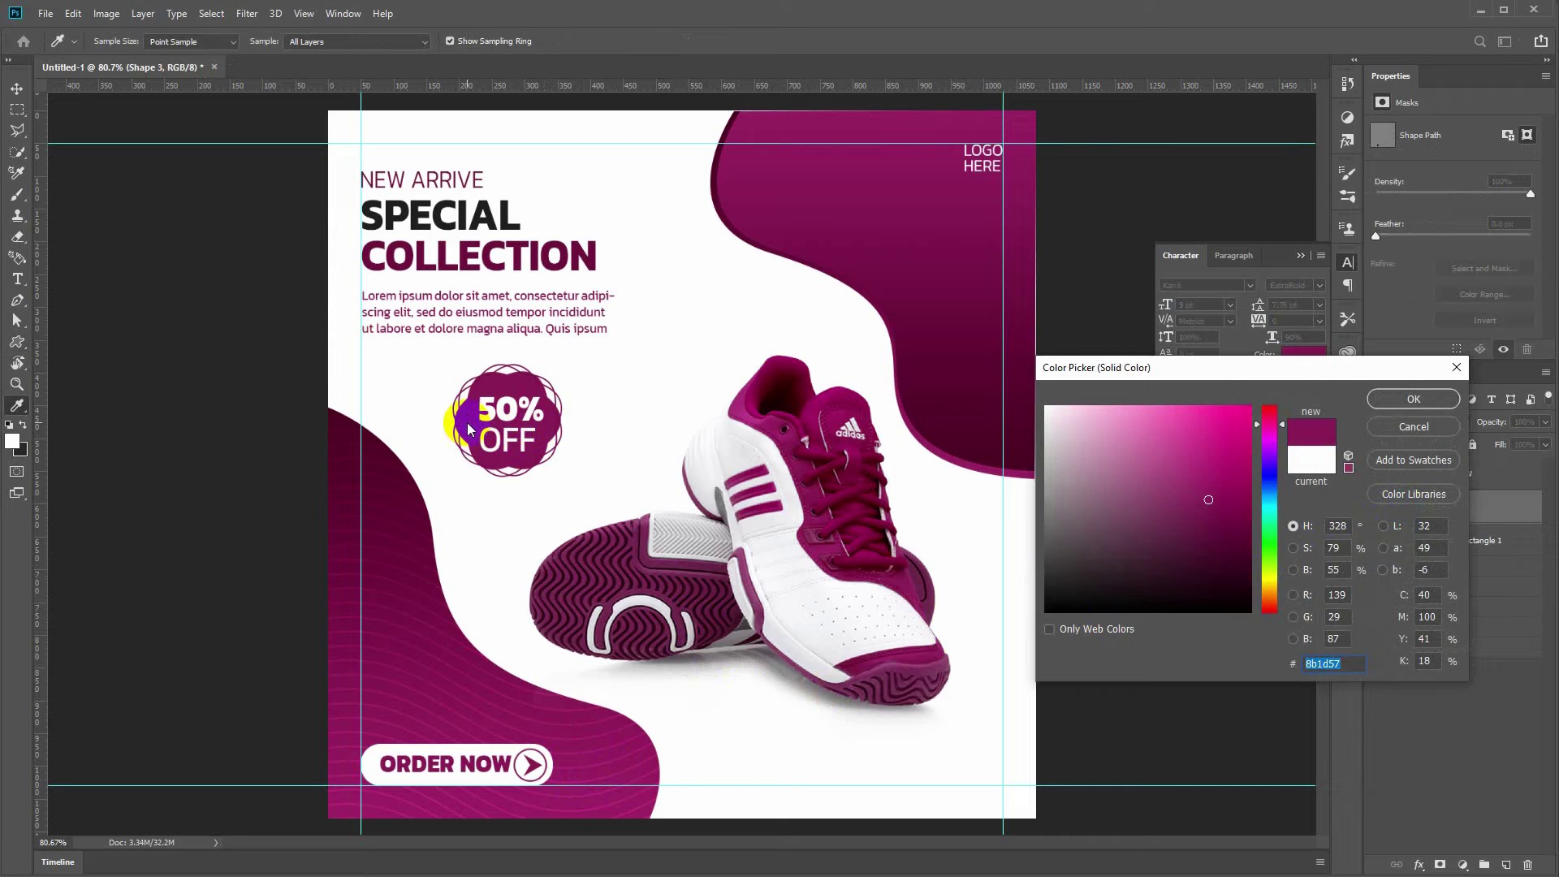
key(Return)
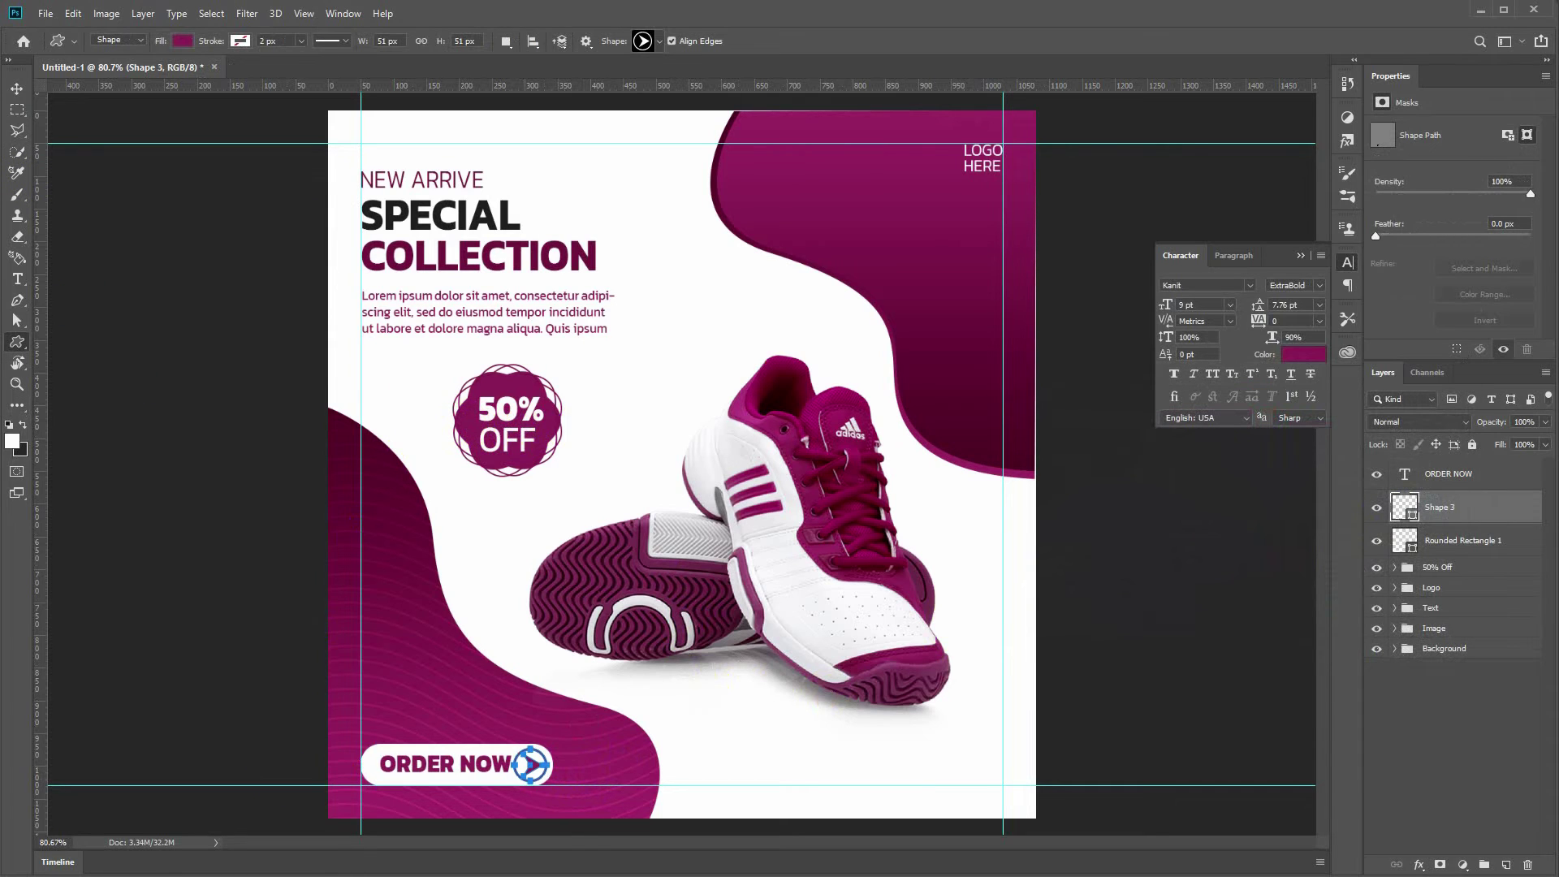
click(16, 88)
click(414, 763)
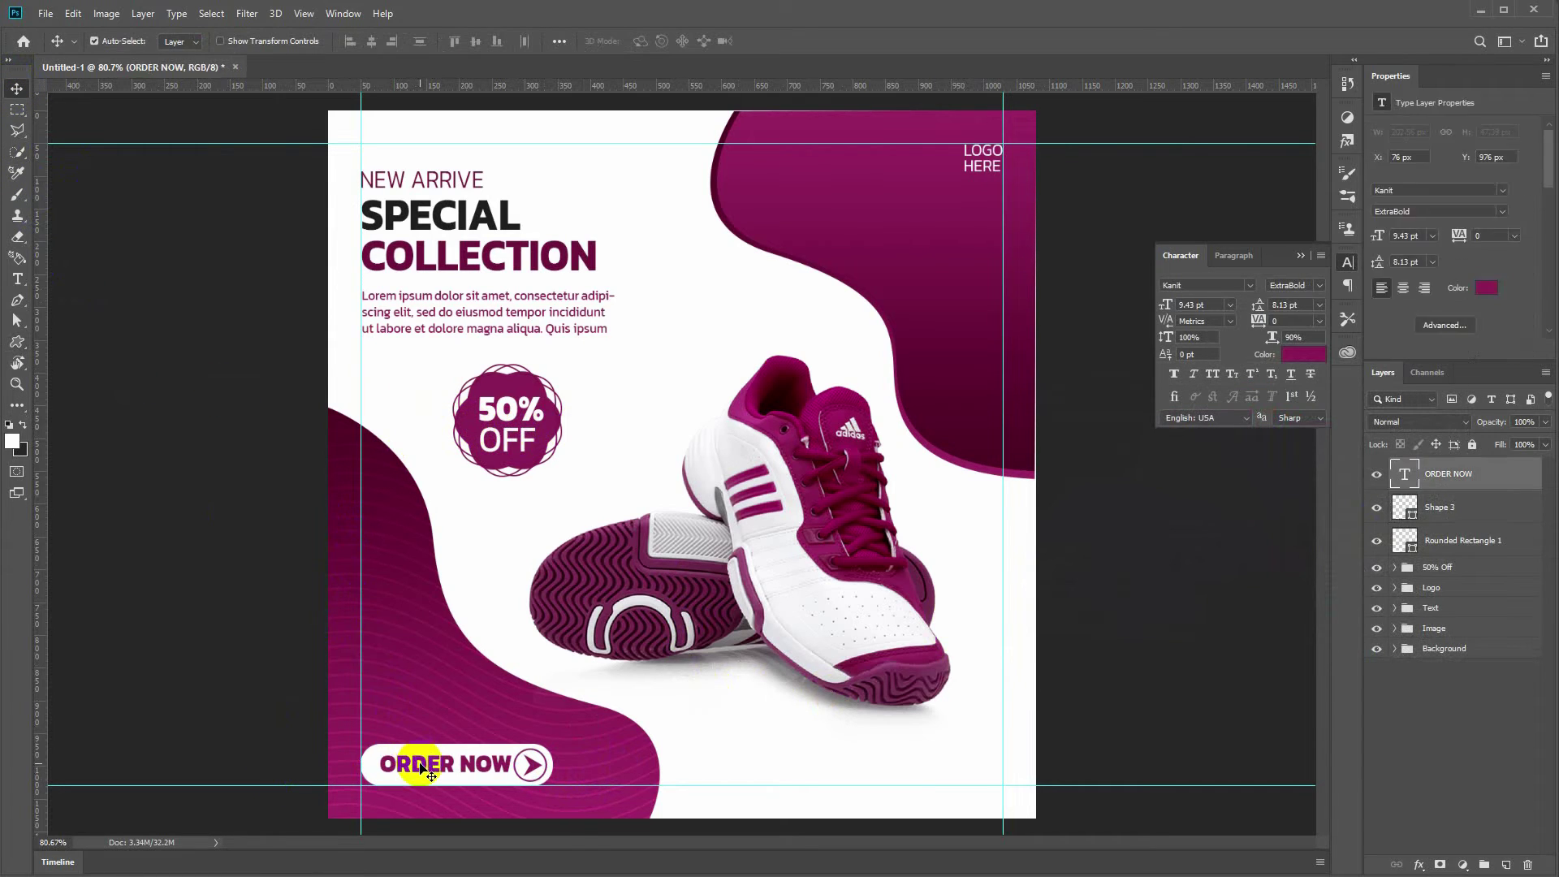
Step: Shift the ORDER NOW text slightly left on its button and add a line of phone number text below the shoes
drag(421, 770, 419, 771)
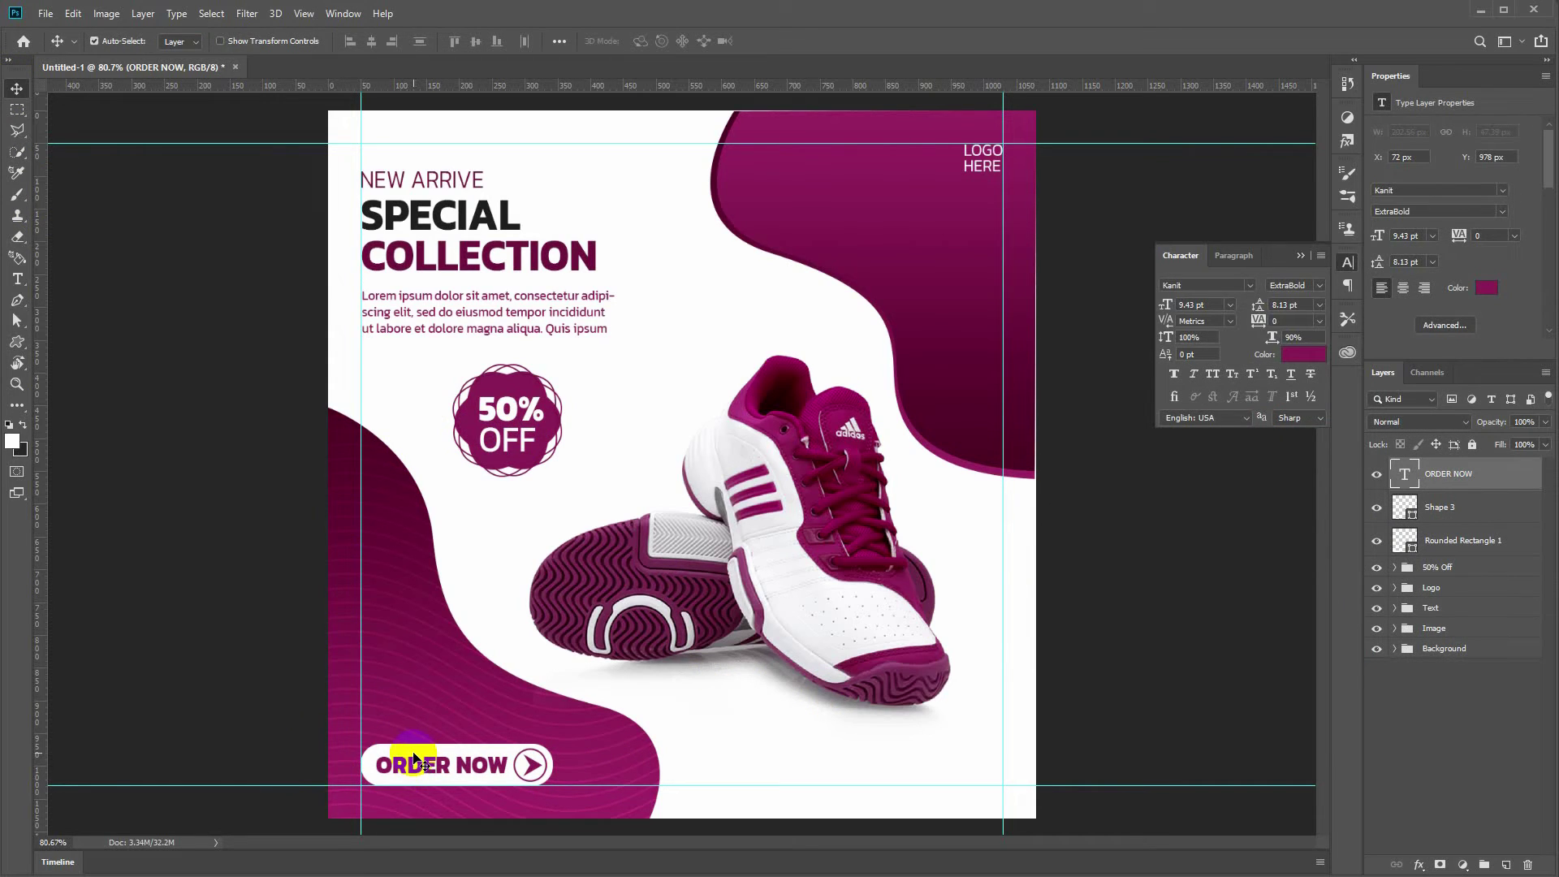
key(t)
click(757, 745)
text(+123 456 7890)
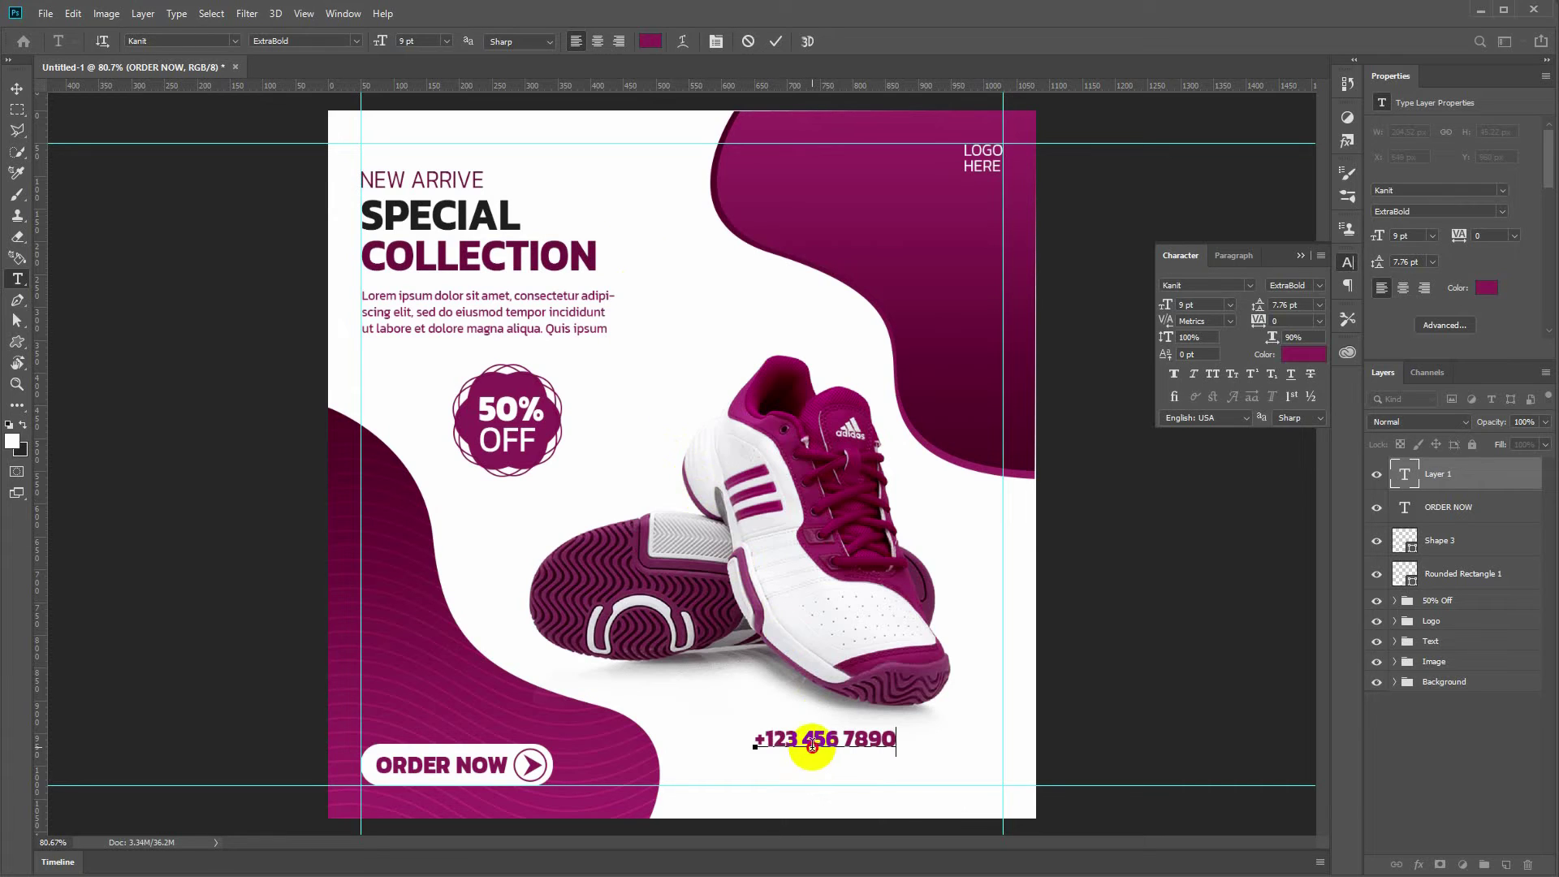
Step: Set the phone number text to Kanit SemiBold and align its right end with the right margin guide, near X 815, Y 961 px
triple_click(813, 745)
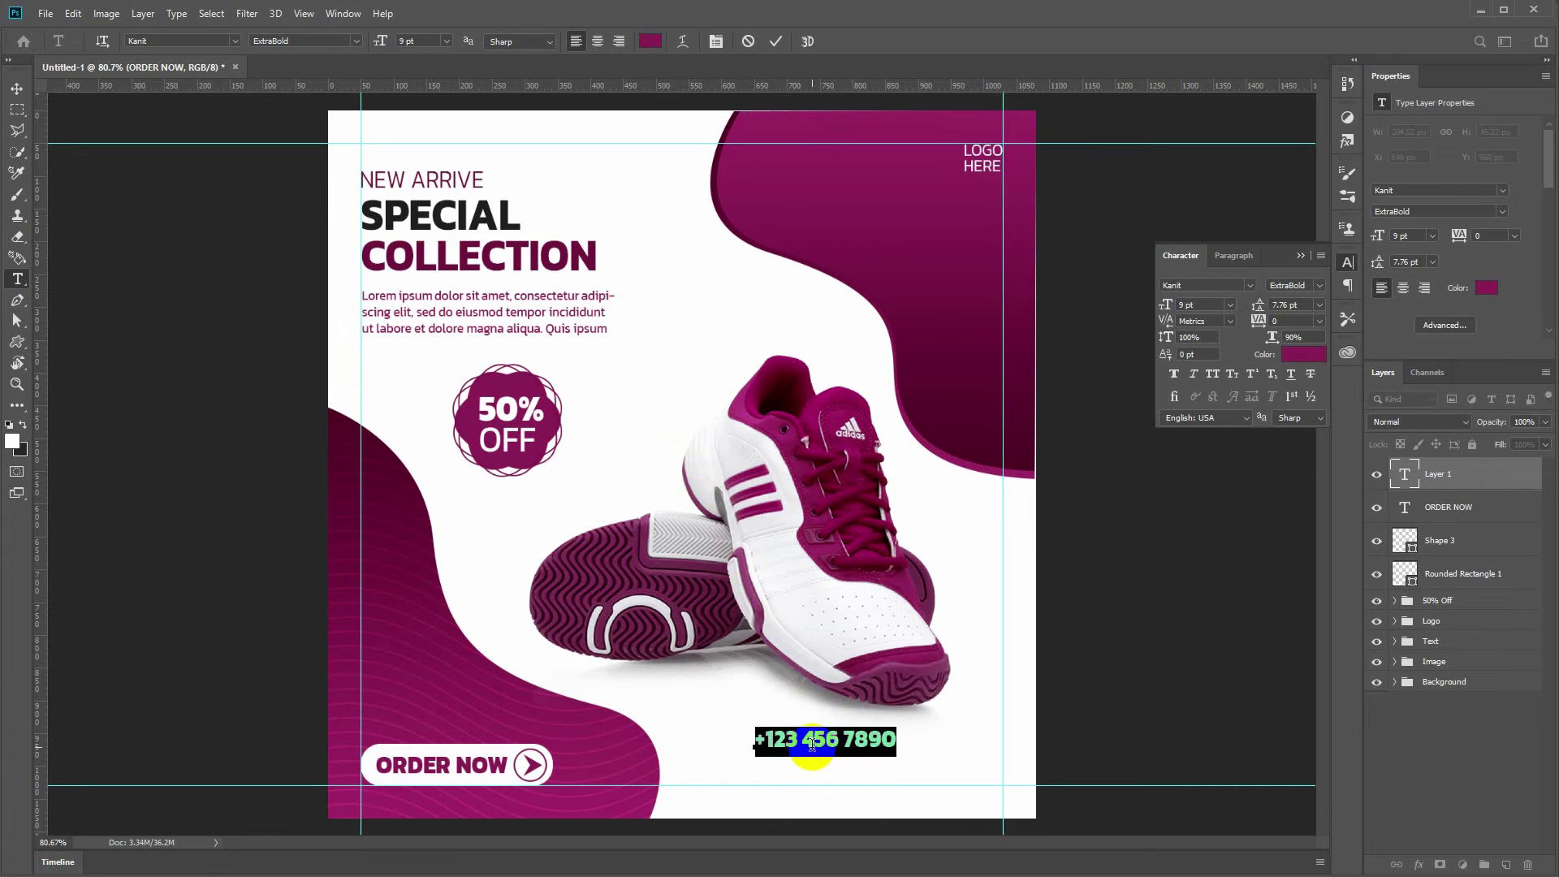
click(356, 40)
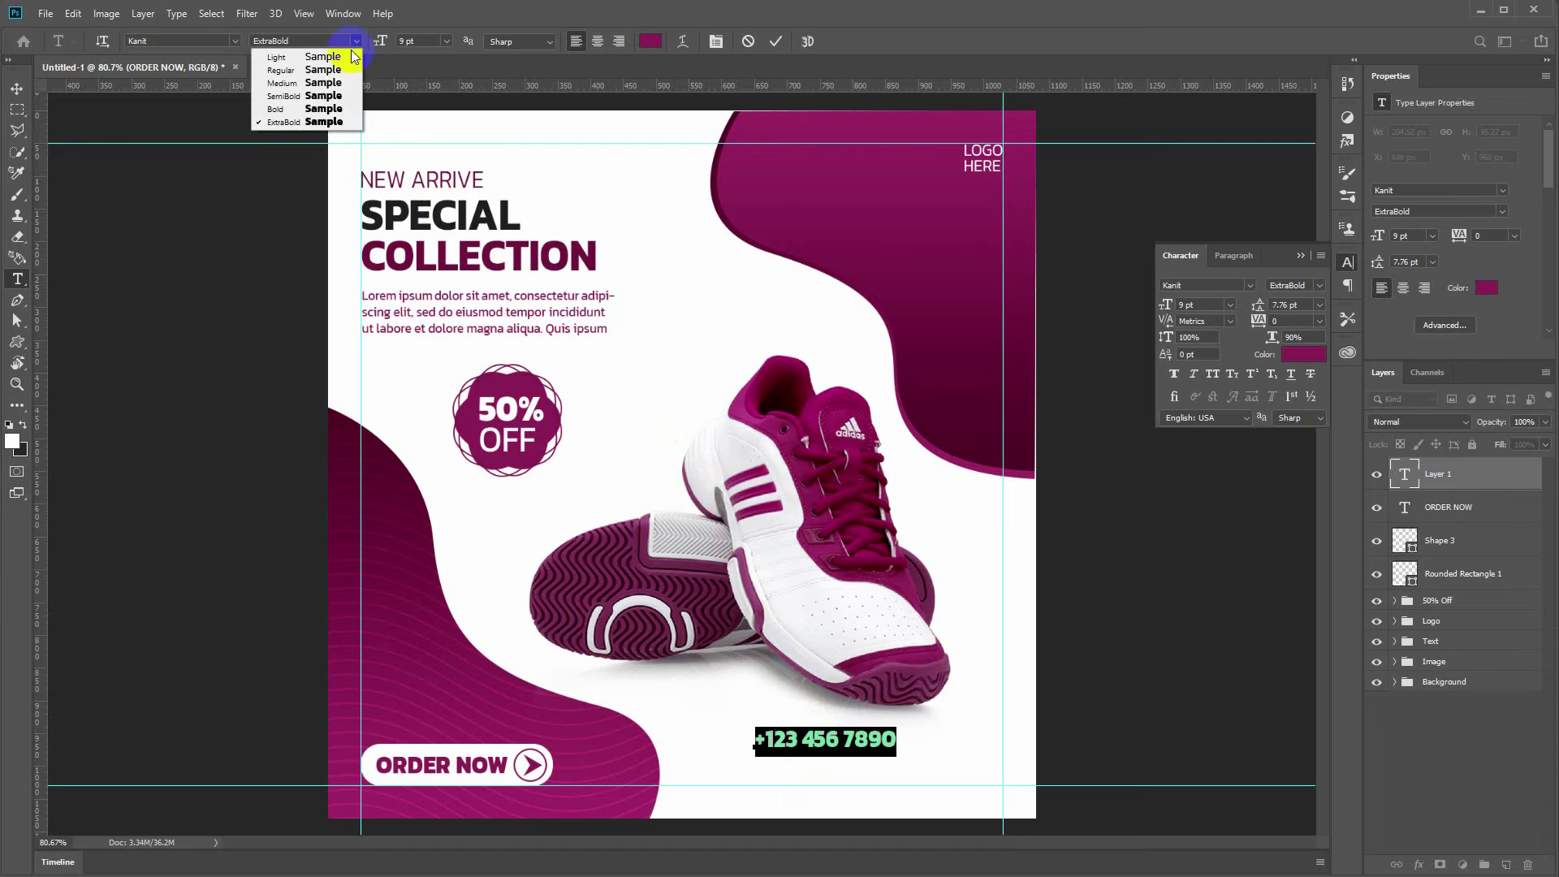
click(308, 96)
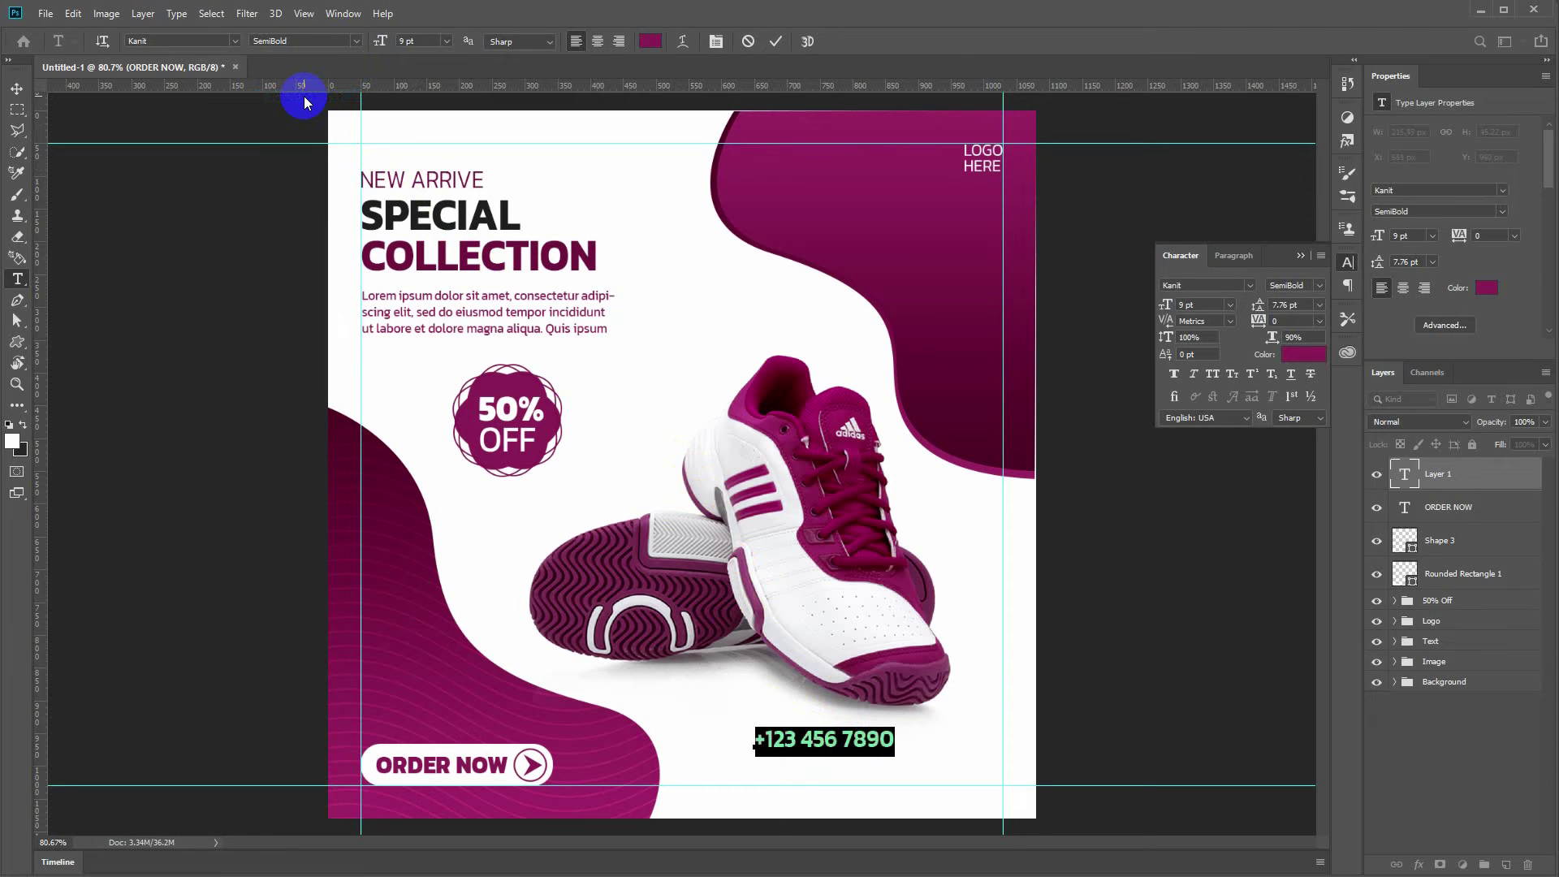
click(304, 102)
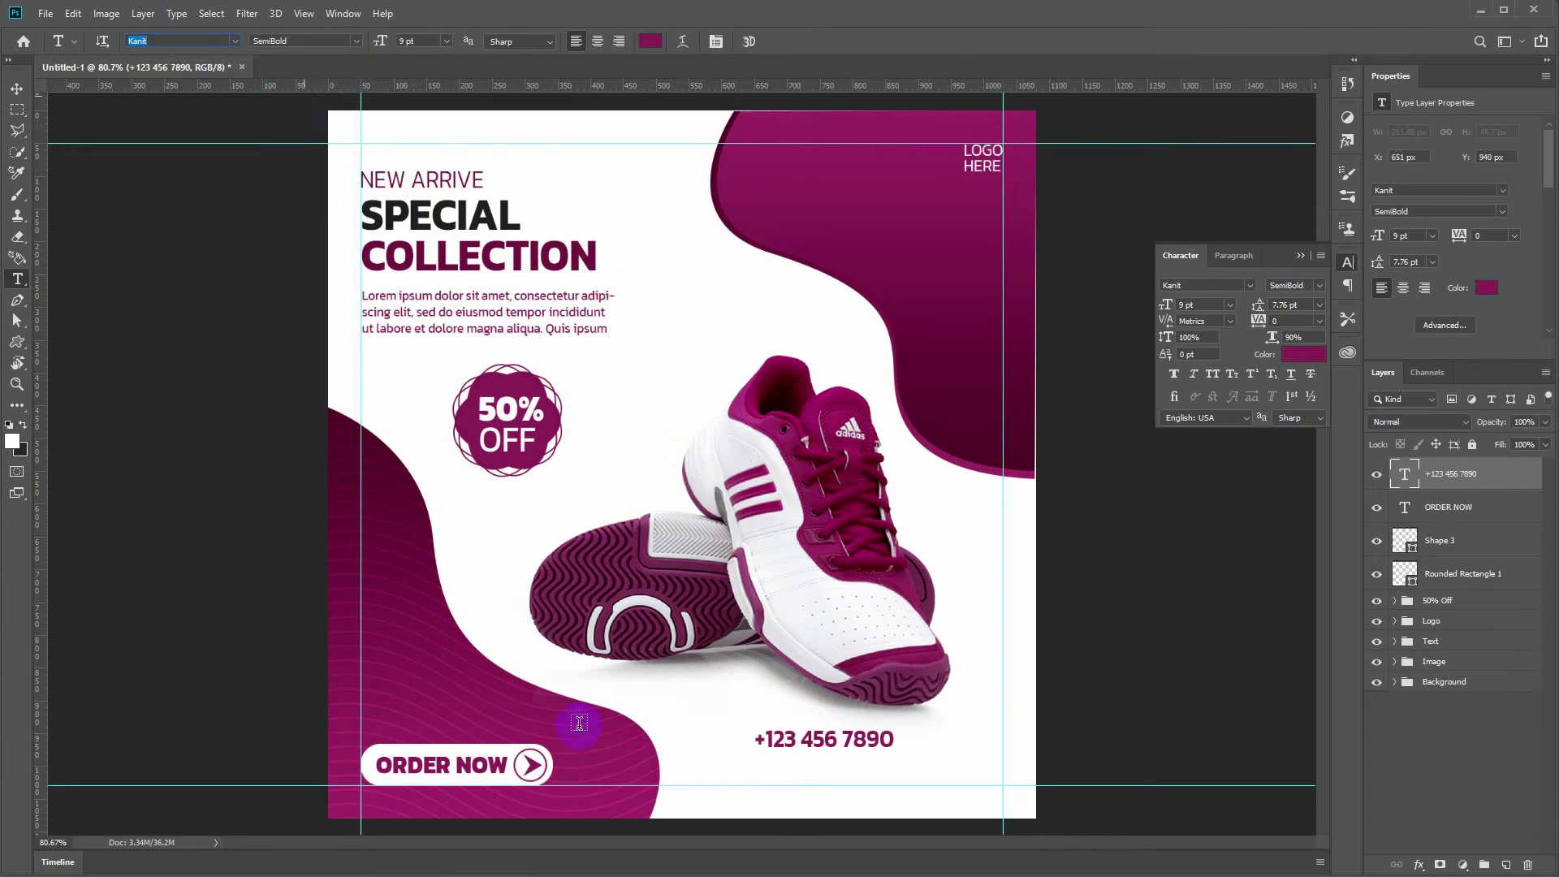
click(700, 512)
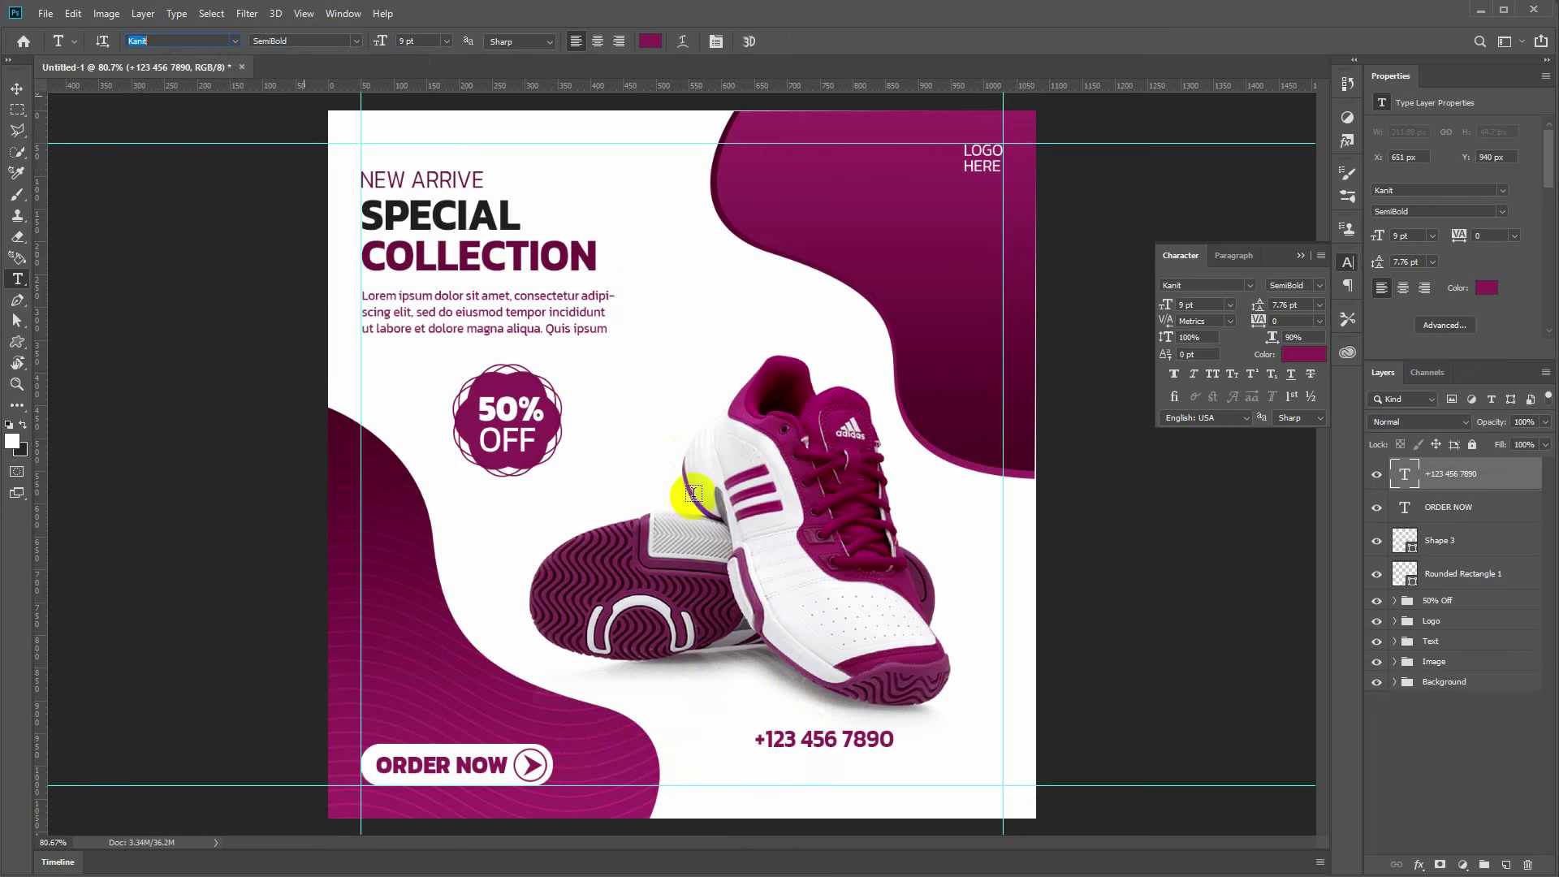
key(v)
drag(787, 738, 898, 753)
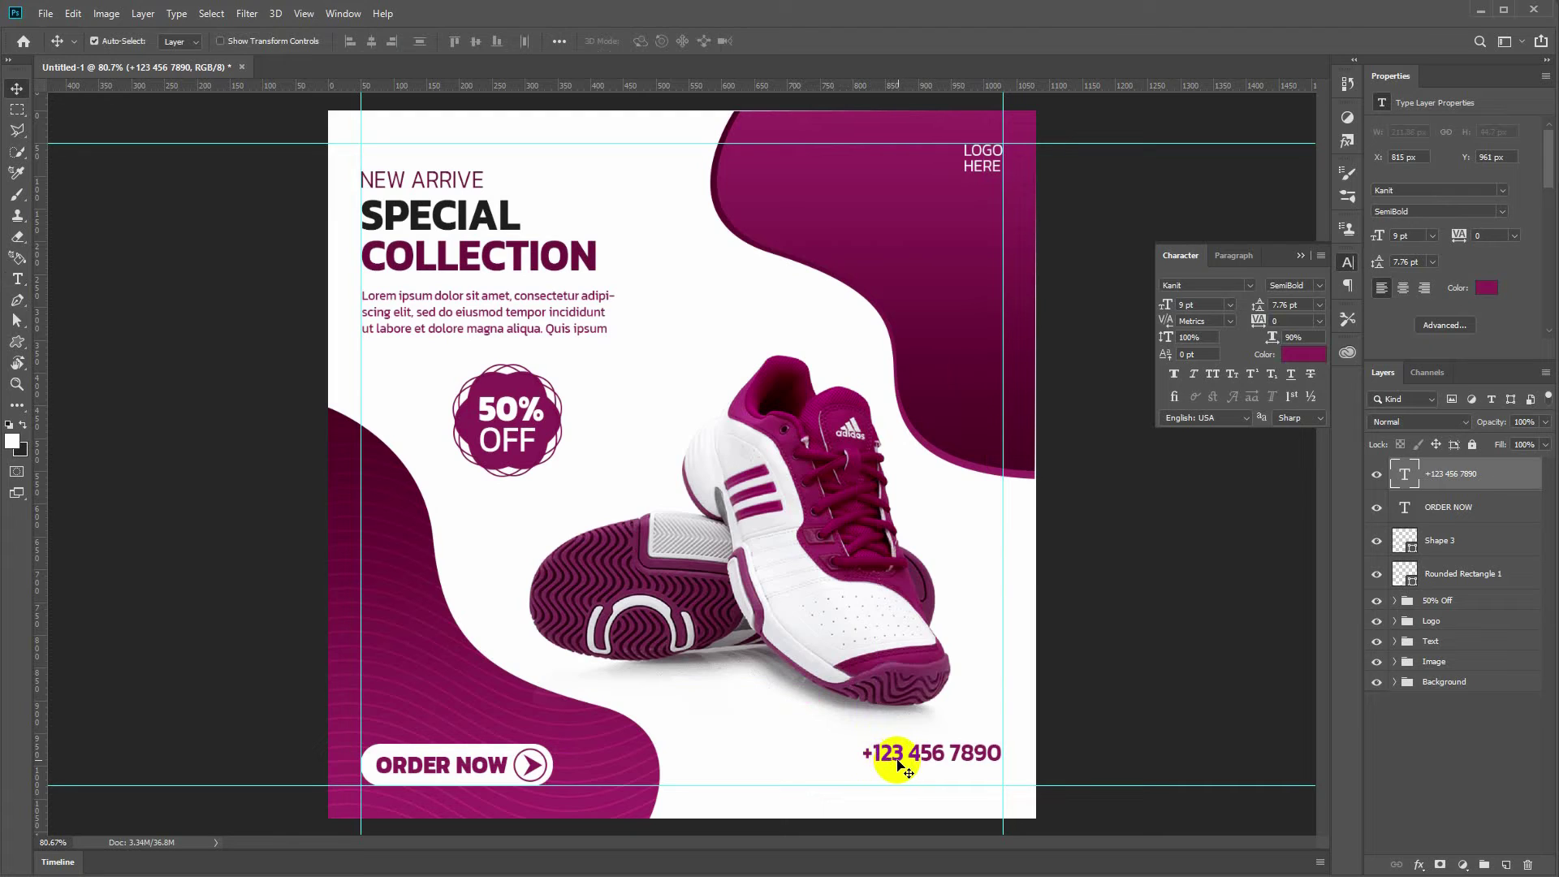
alt+drag(898, 761, 892, 779)
key(t)
triple_click(892, 779)
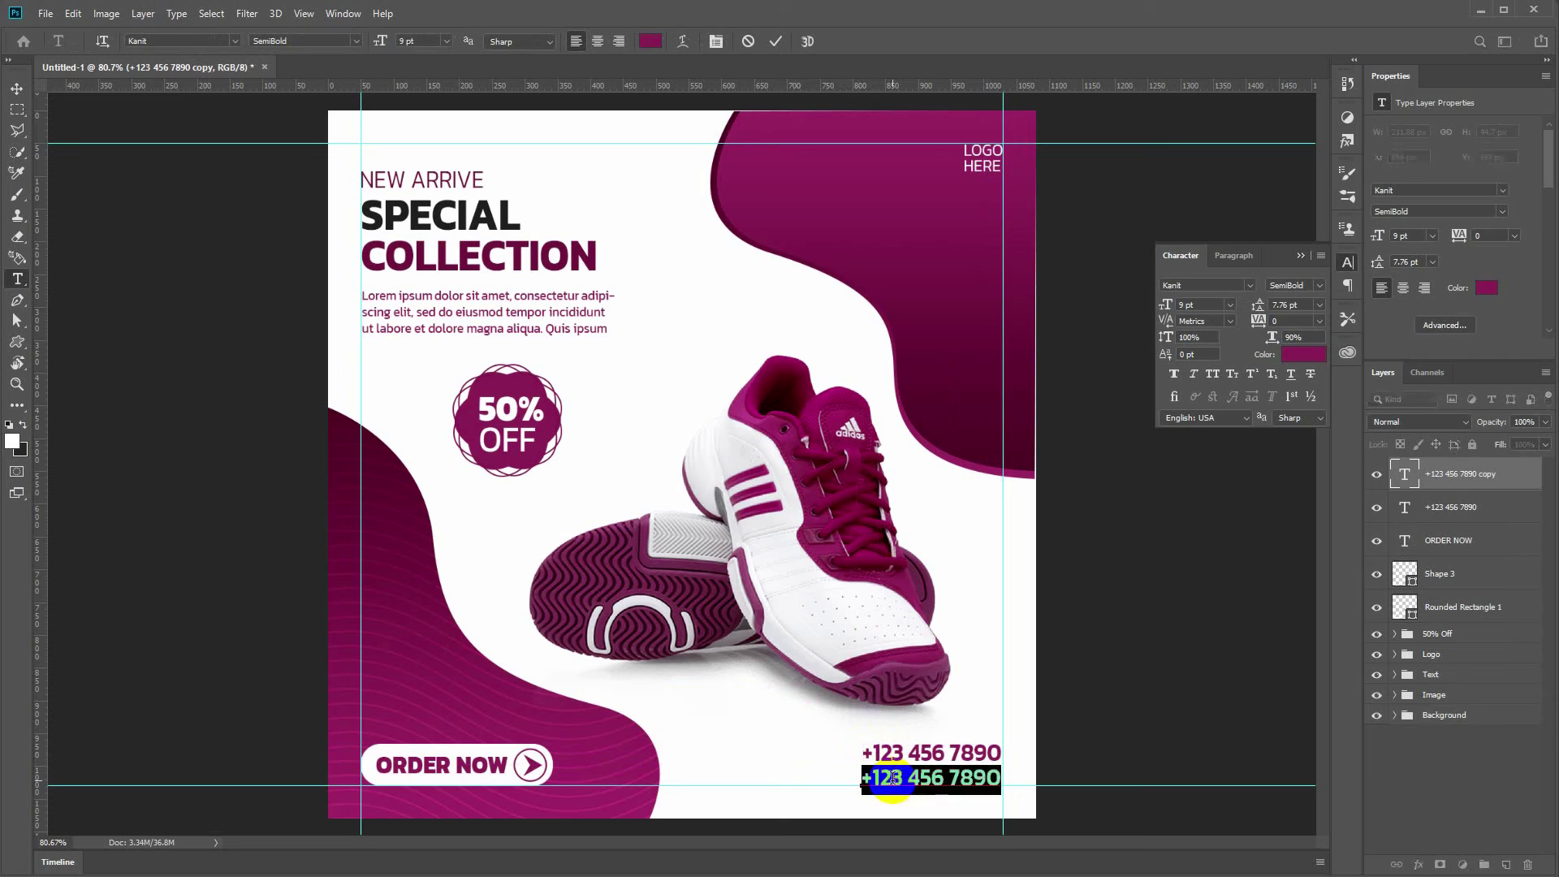
text(ww)
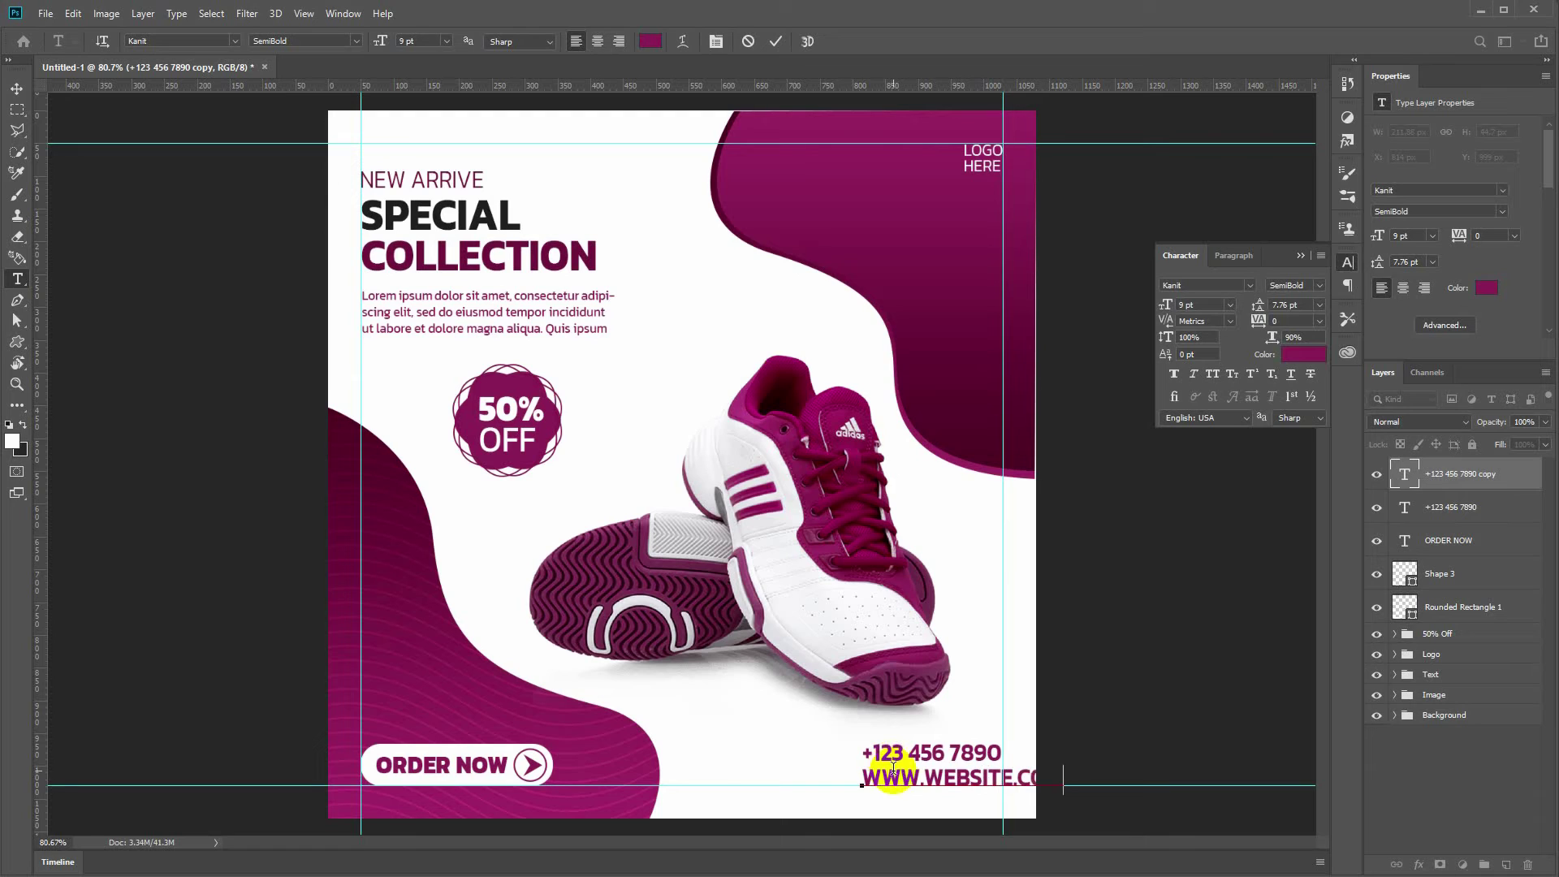
triple_click(894, 767)
click(358, 42)
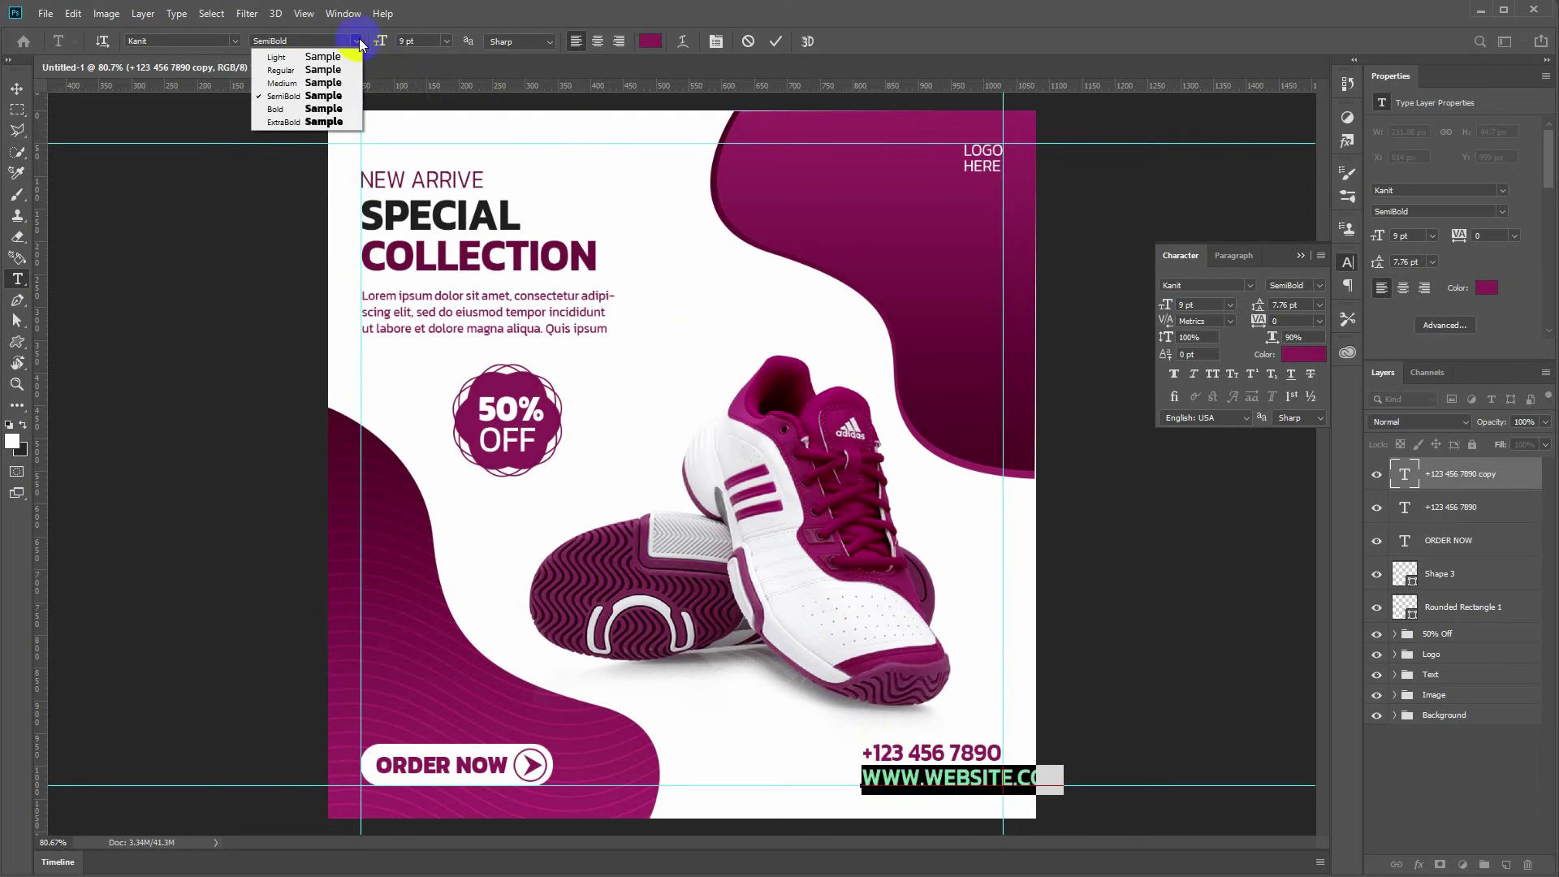
click(308, 82)
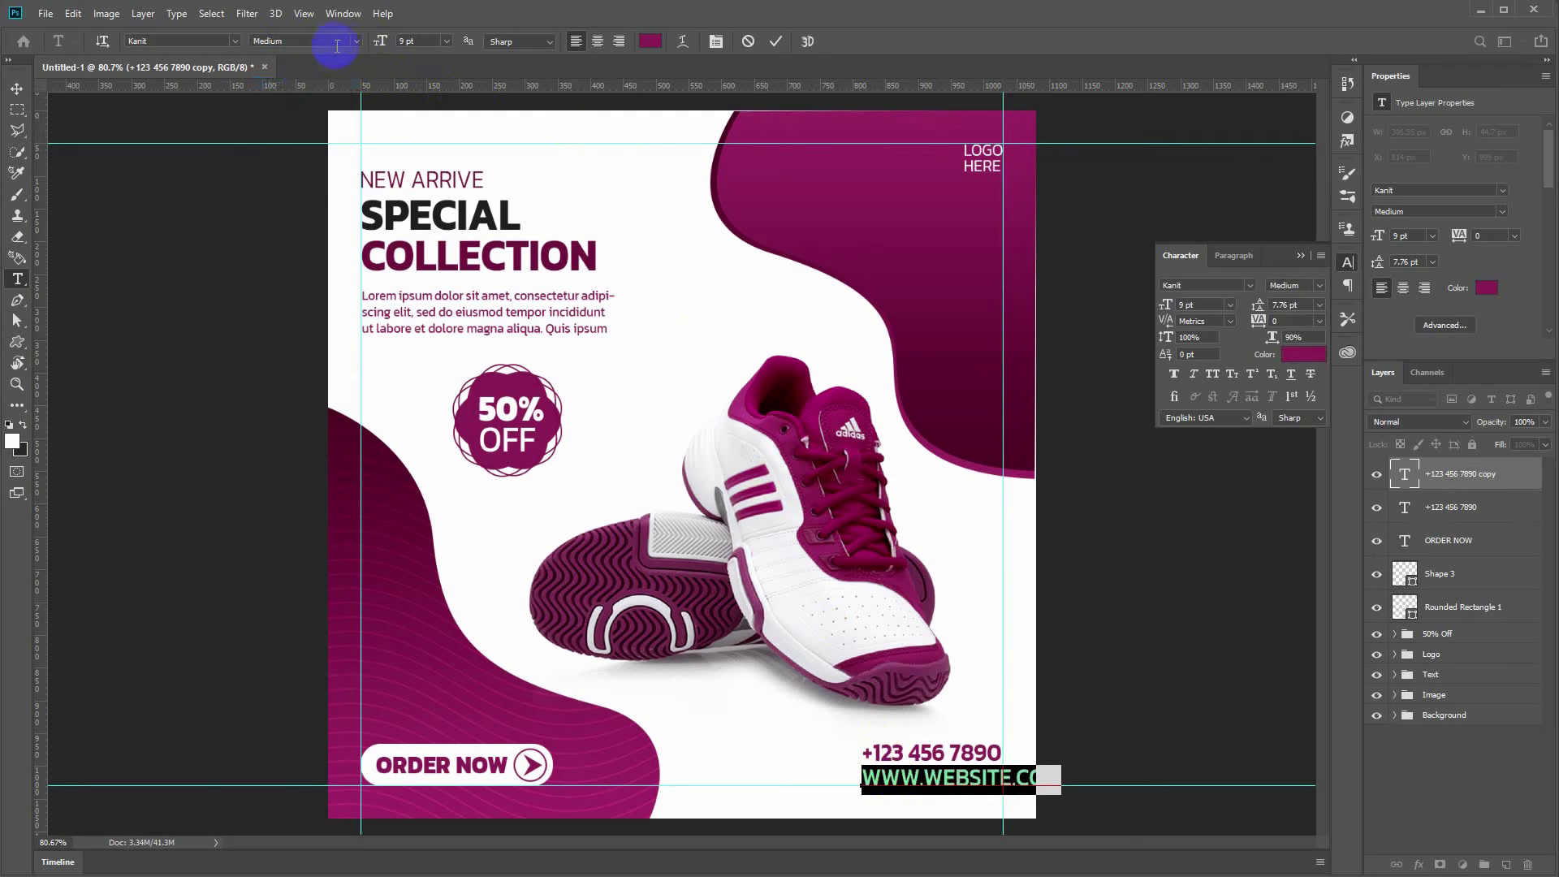
click(337, 46)
click(329, 82)
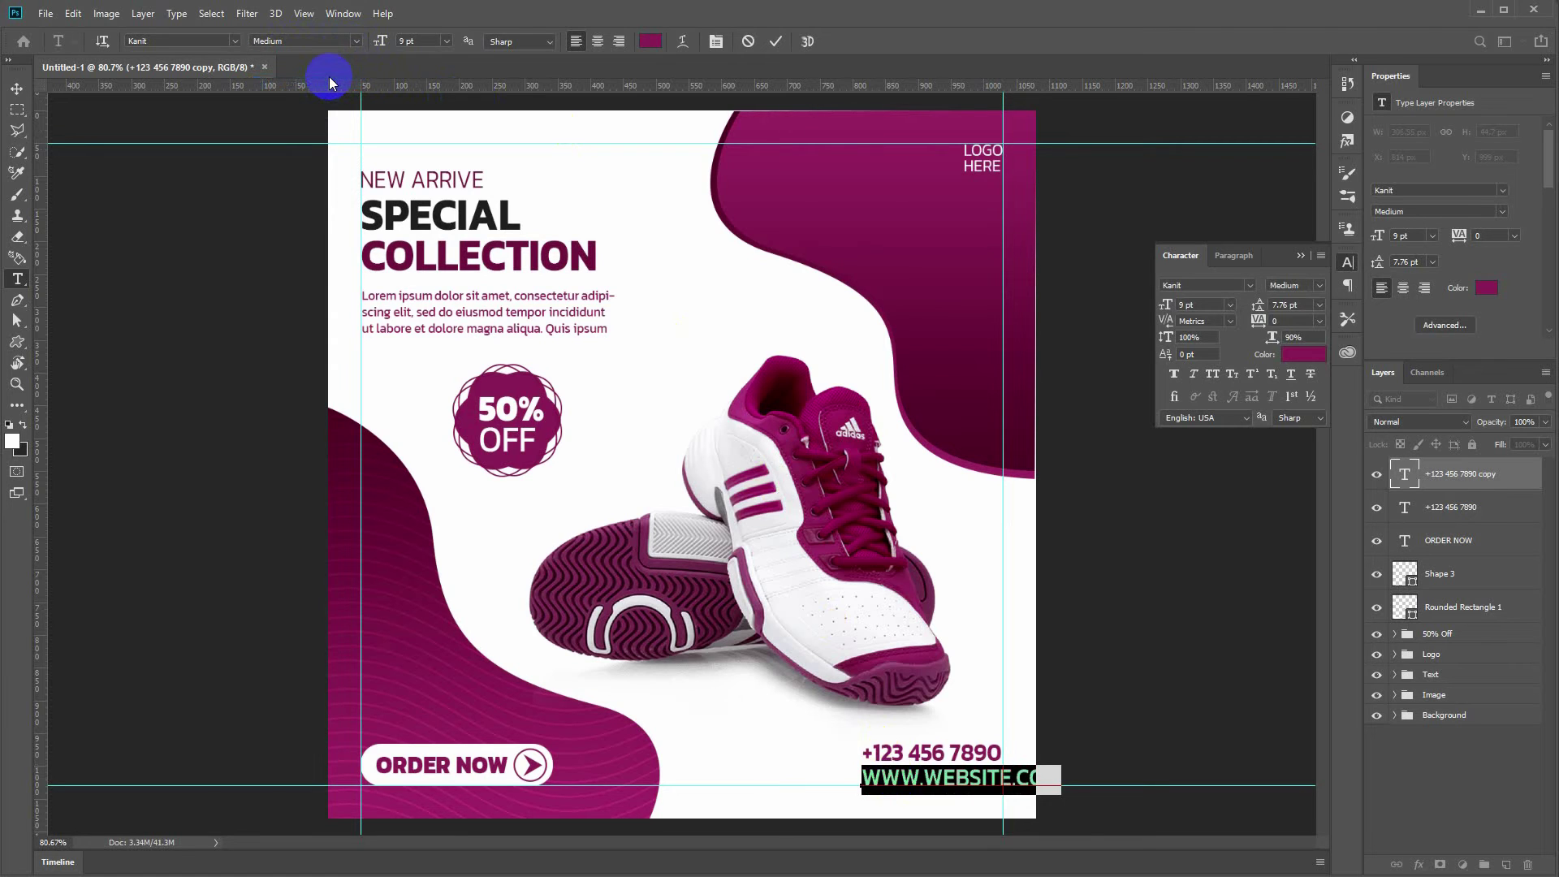
key(ctrl+Return)
Step: Scale the website text to about 6.44 pt to match the phone number's width and nudge it up to Y 1006 px
key(ctrl+t)
drag(1065, 764, 1012, 775)
key(Return)
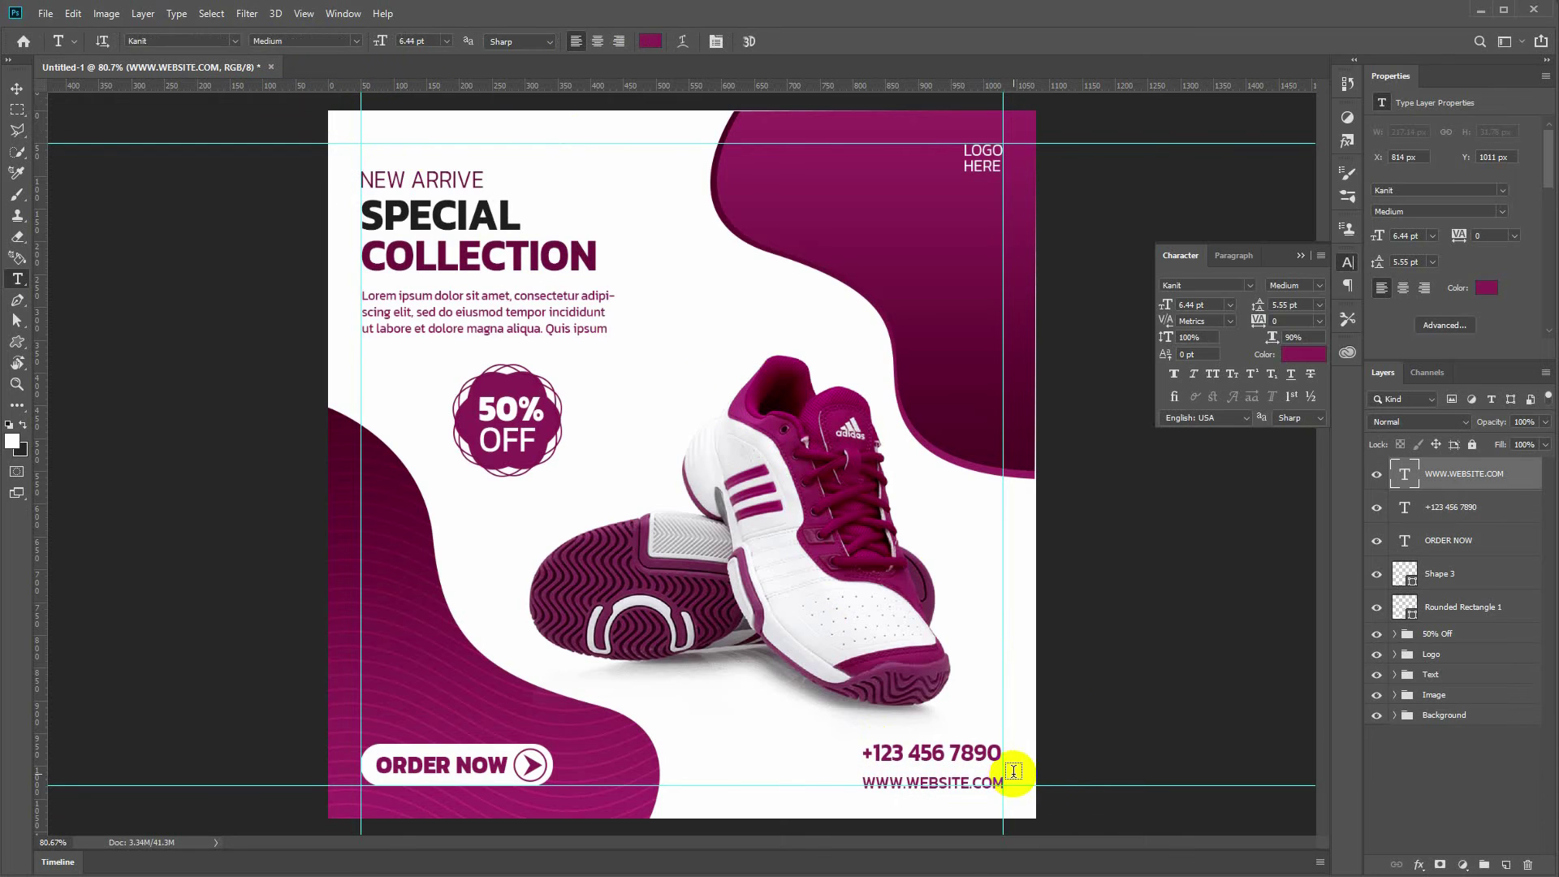
click(16, 89)
key(Up)
key(Up)
key(Up)
key(Up)
key(Up)
key(Up)
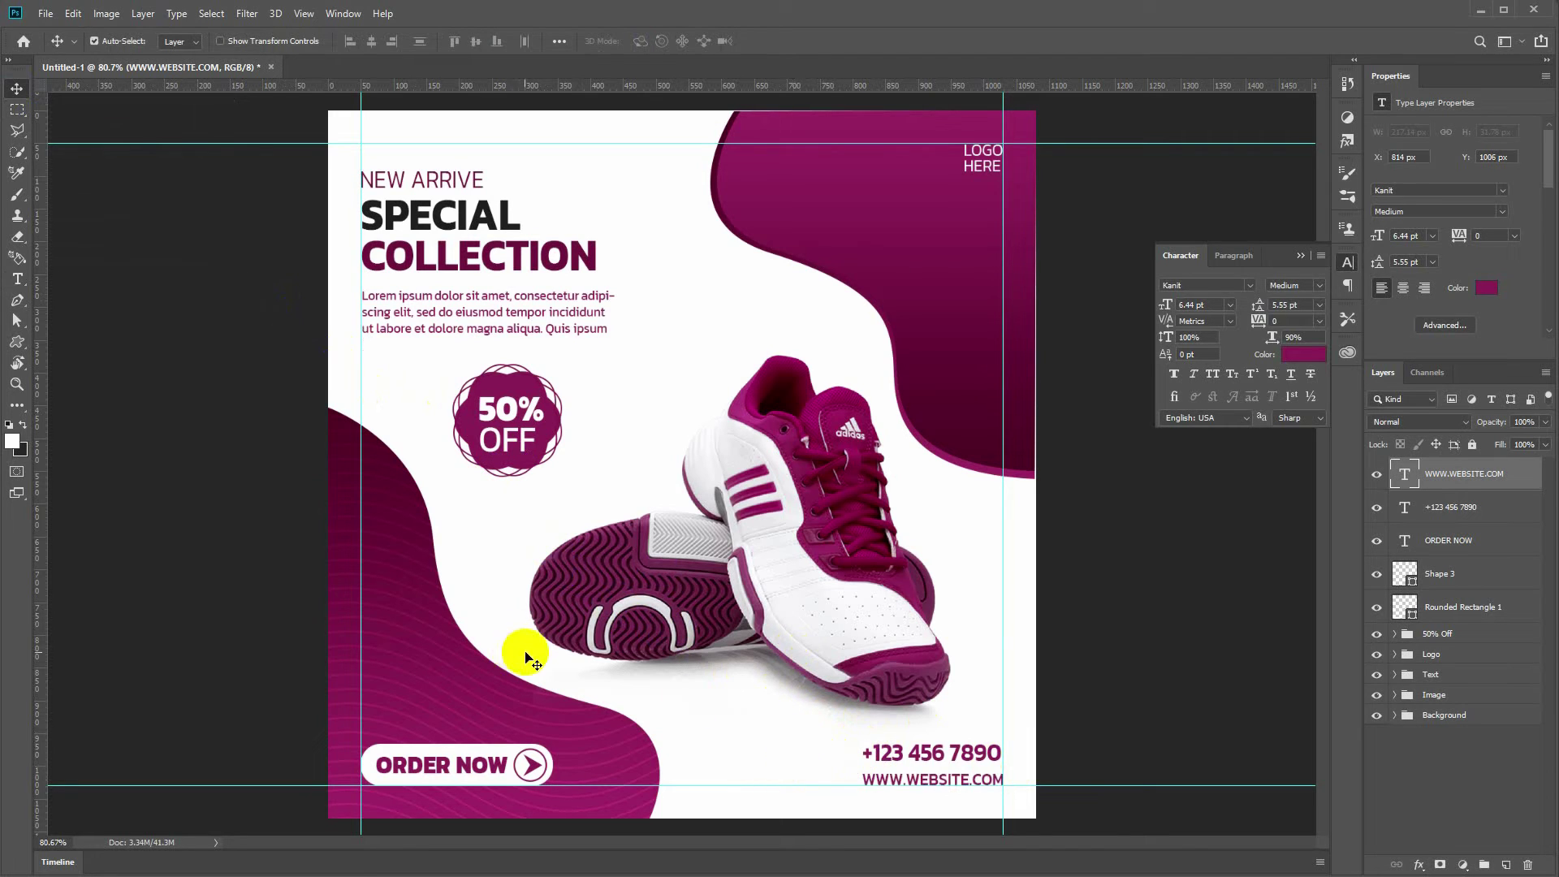
Step: Draw a circle of about 38 x 38 px left of the phone number and fill it with magenta #791547 sampled from the upper wavy shape
click(16, 342)
click(85, 372)
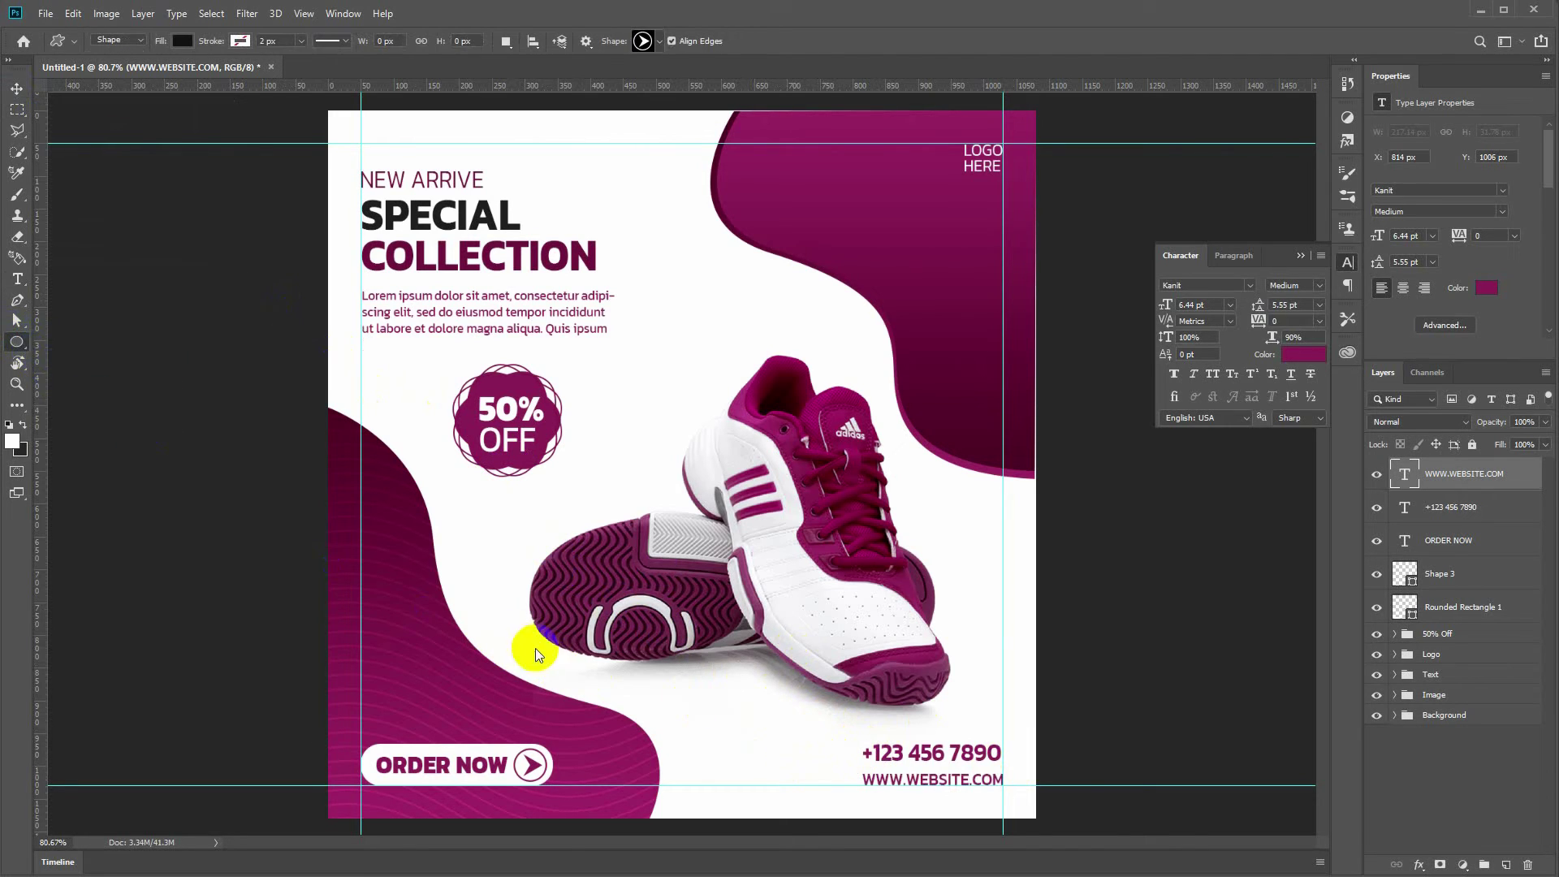
drag(835, 745, 858, 764)
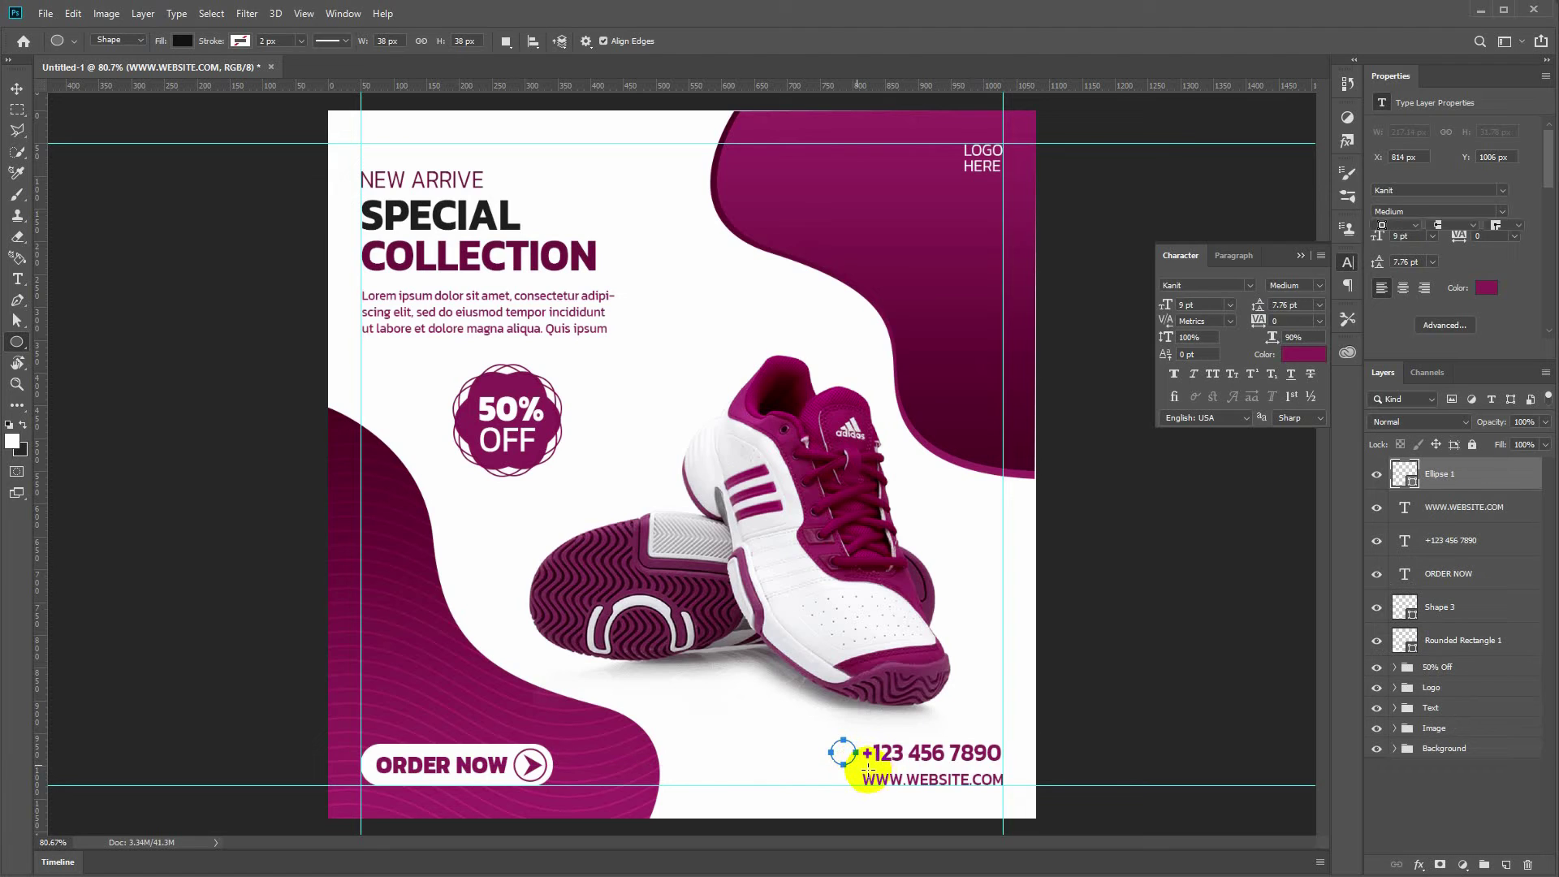
double_click(1408, 479)
click(900, 266)
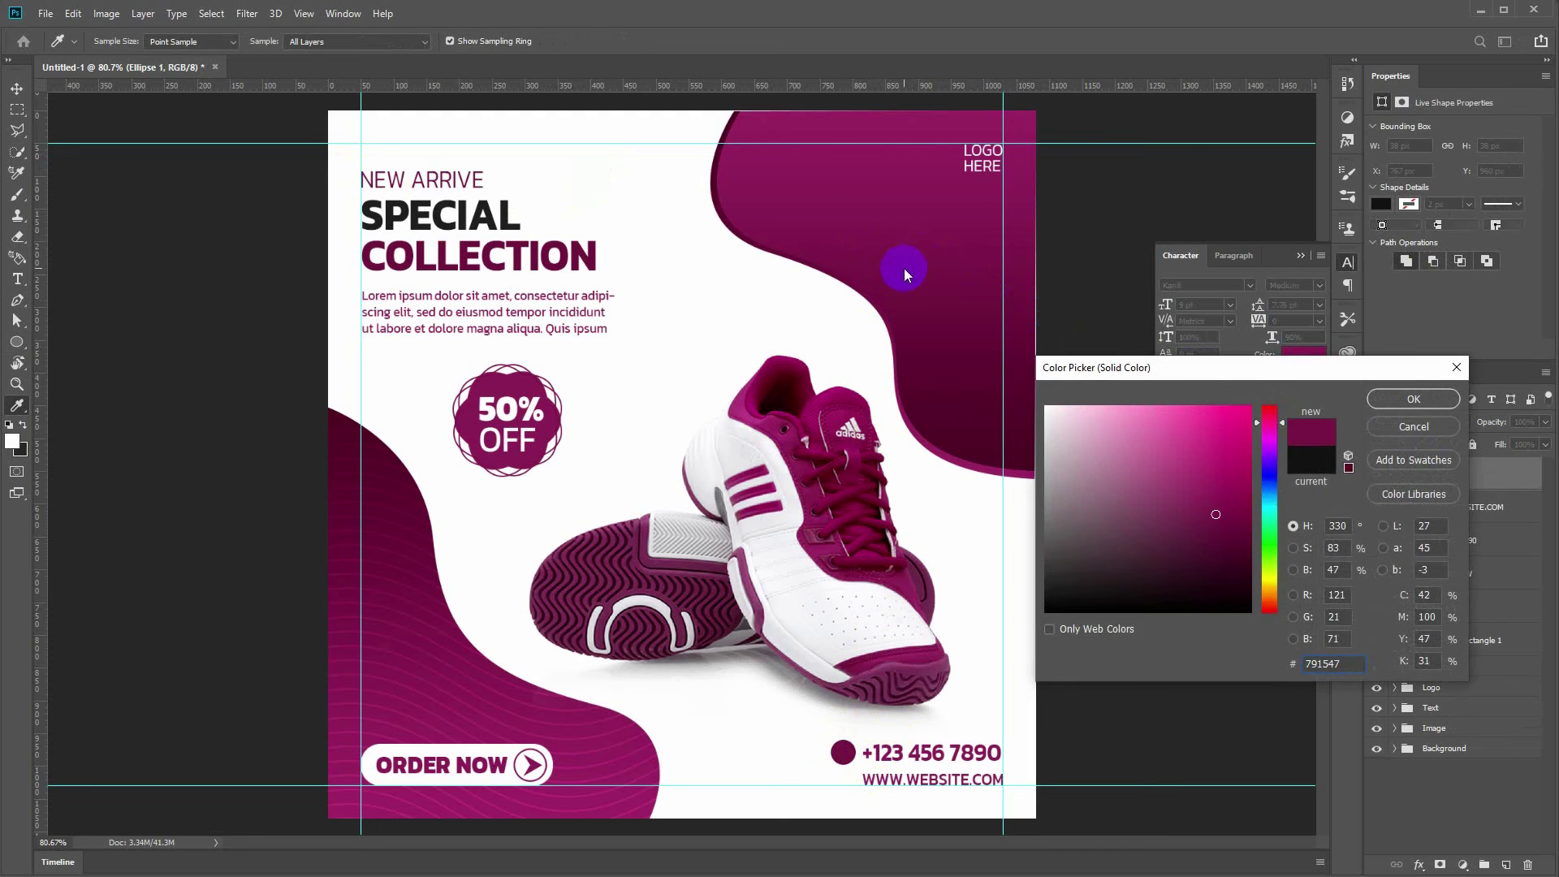
key(Return)
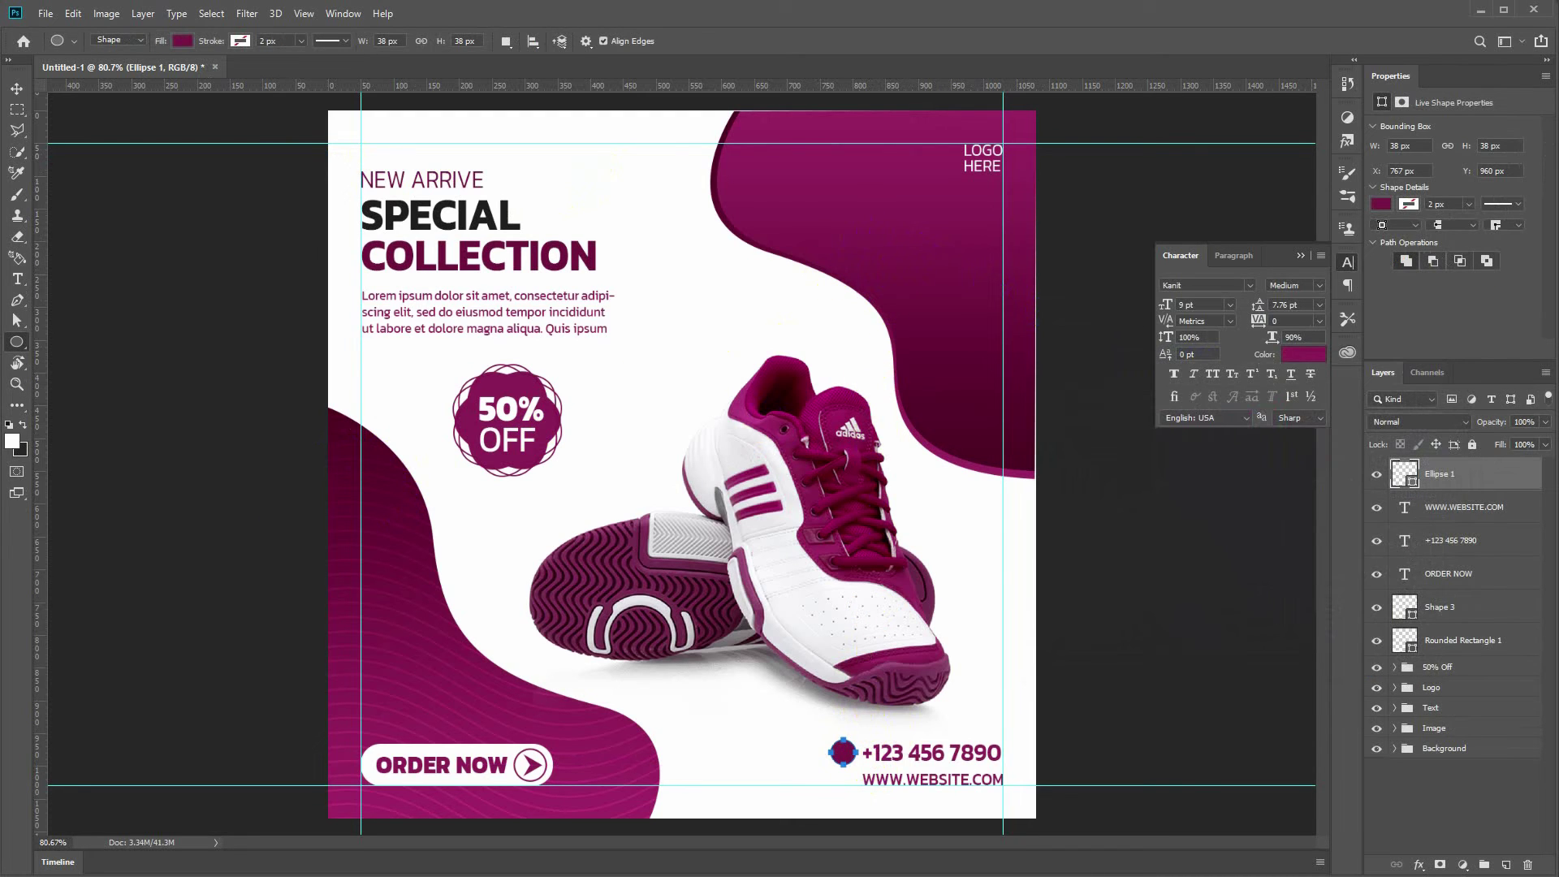
Step: Place the phone-call (2) icon in the design and scale it to about 28 x 28 px left of the magenta circle
drag(2, 325, 640, 451)
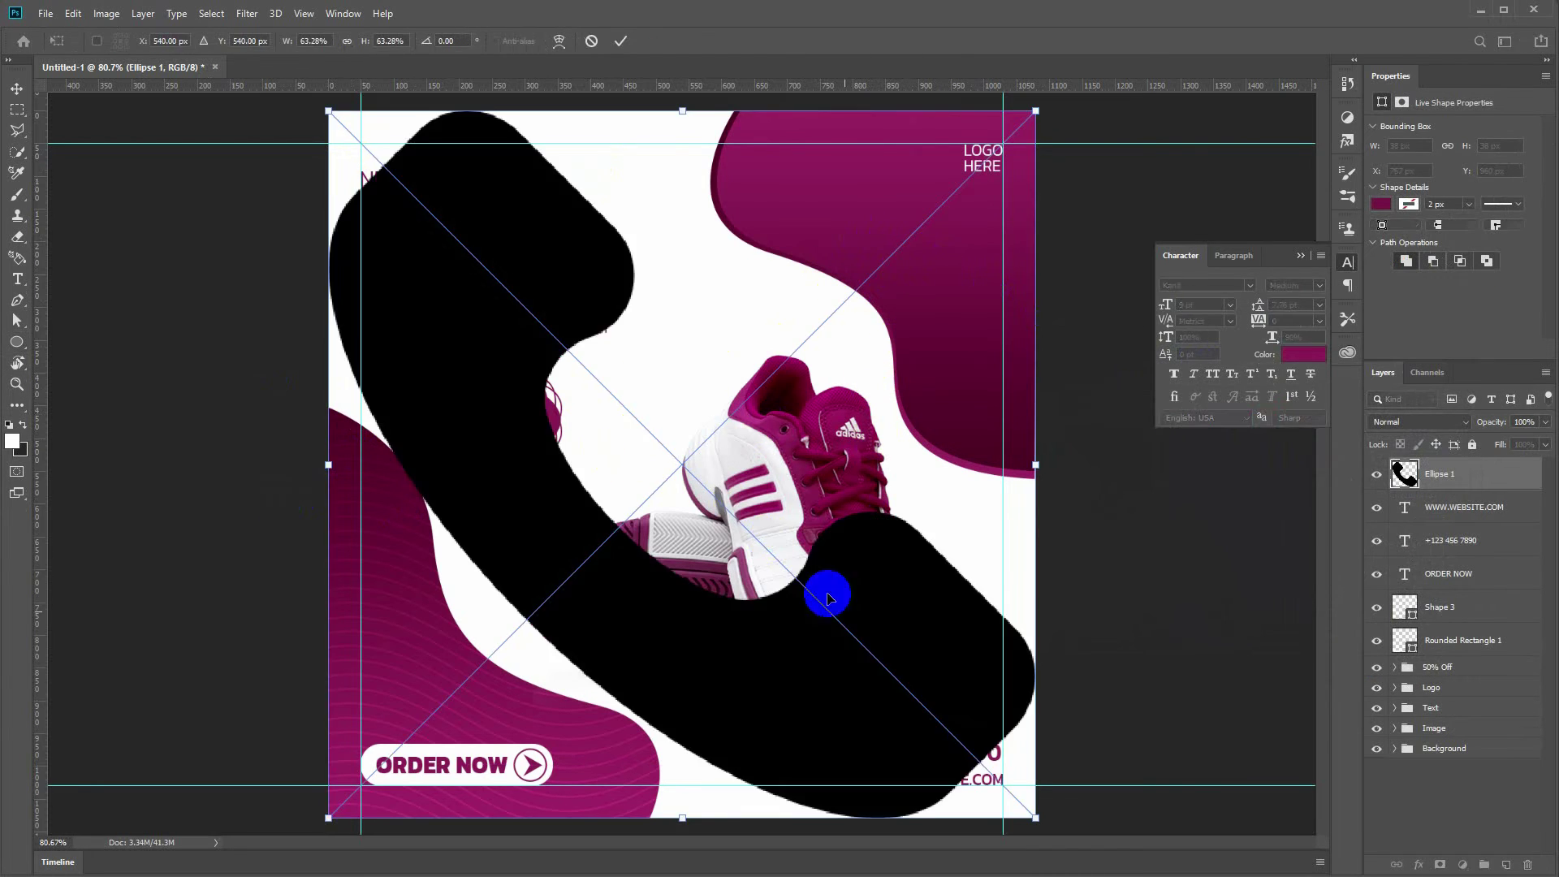
drag(1035, 816, 808, 757)
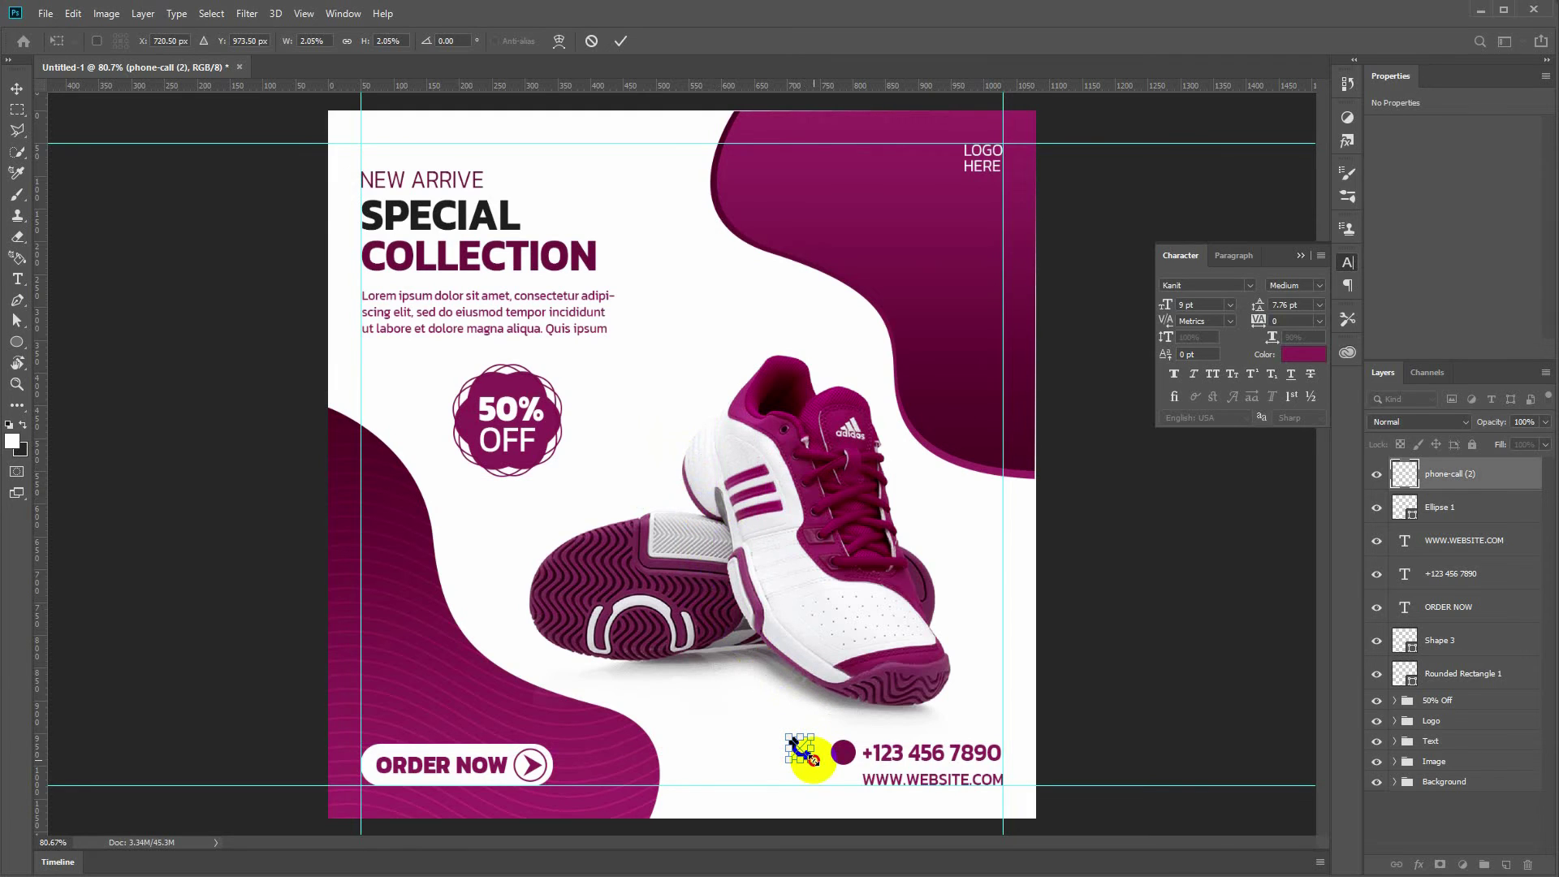
key(Return)
key(u)
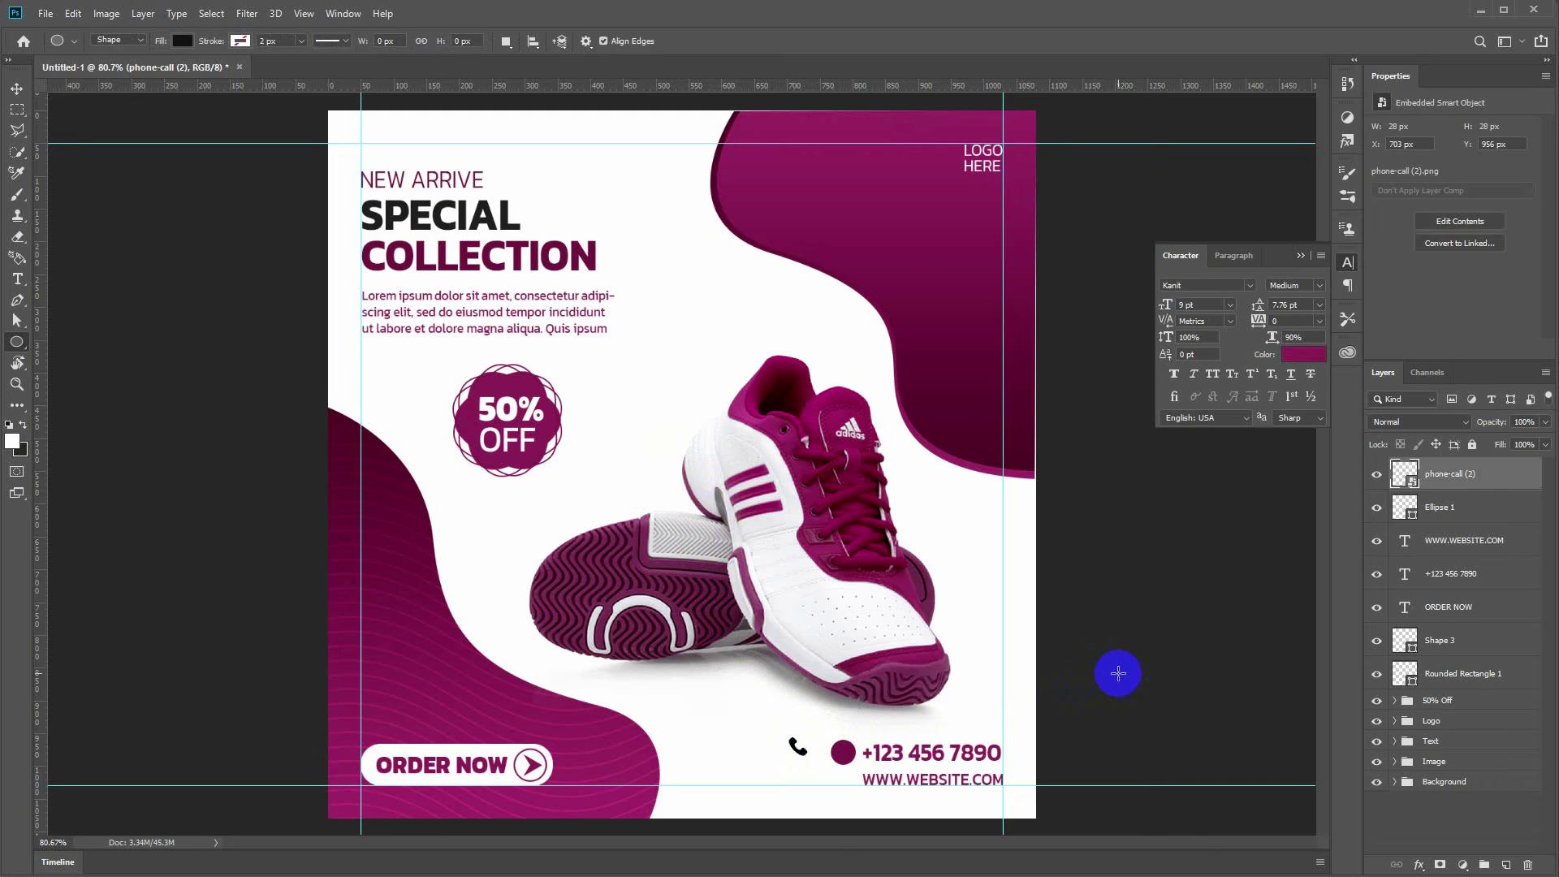
Step: Apply a white Color Overlay at 100% opacity to the phone icon layer
click(138, 16)
mouse_move(199, 167)
click(353, 279)
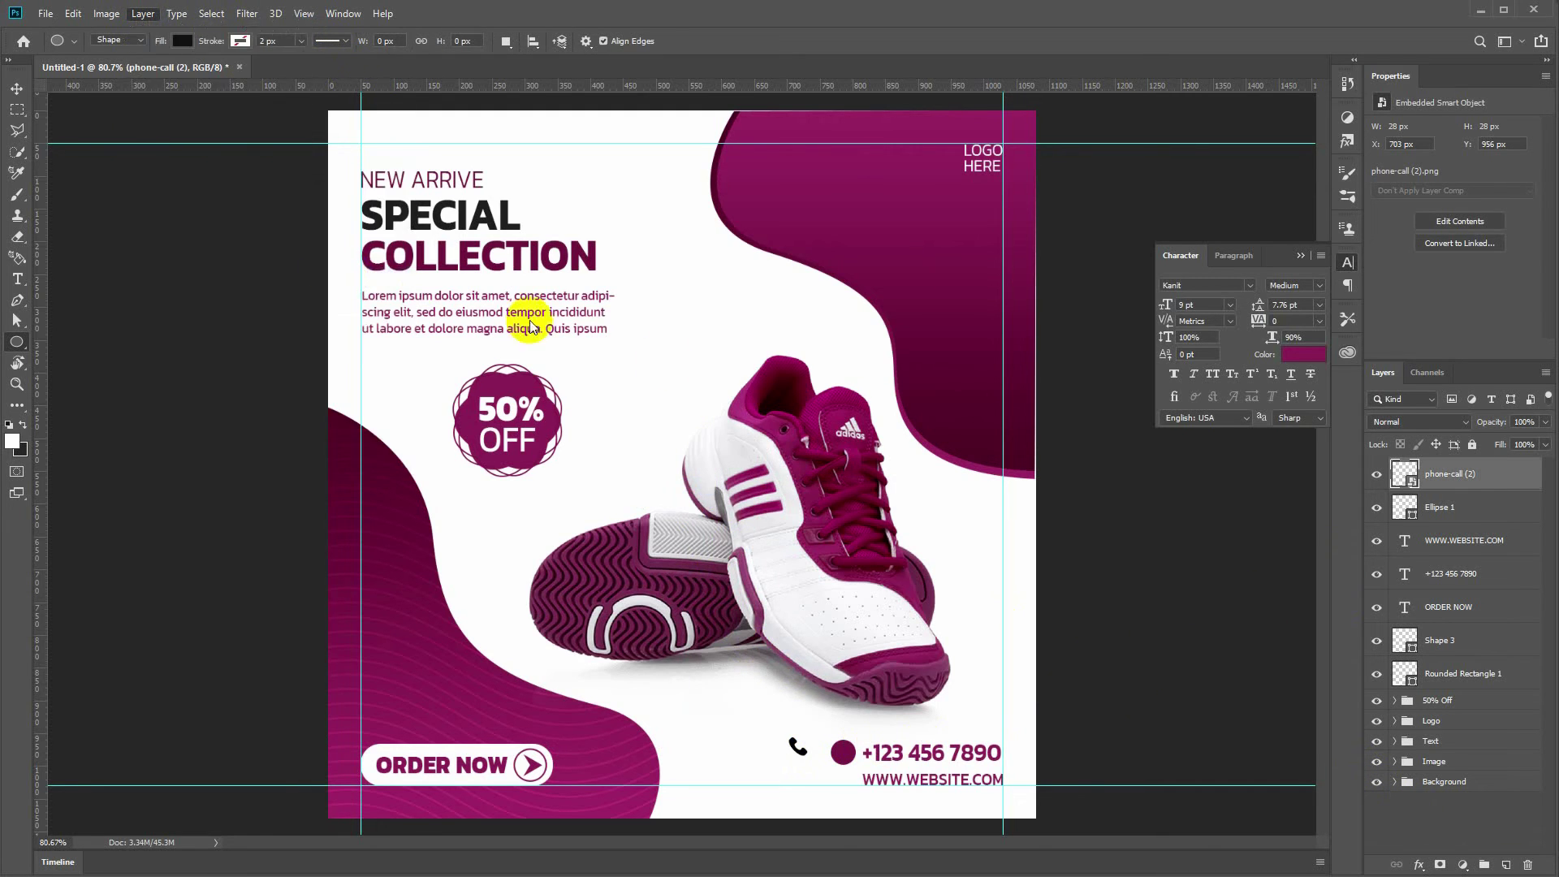
click(938, 230)
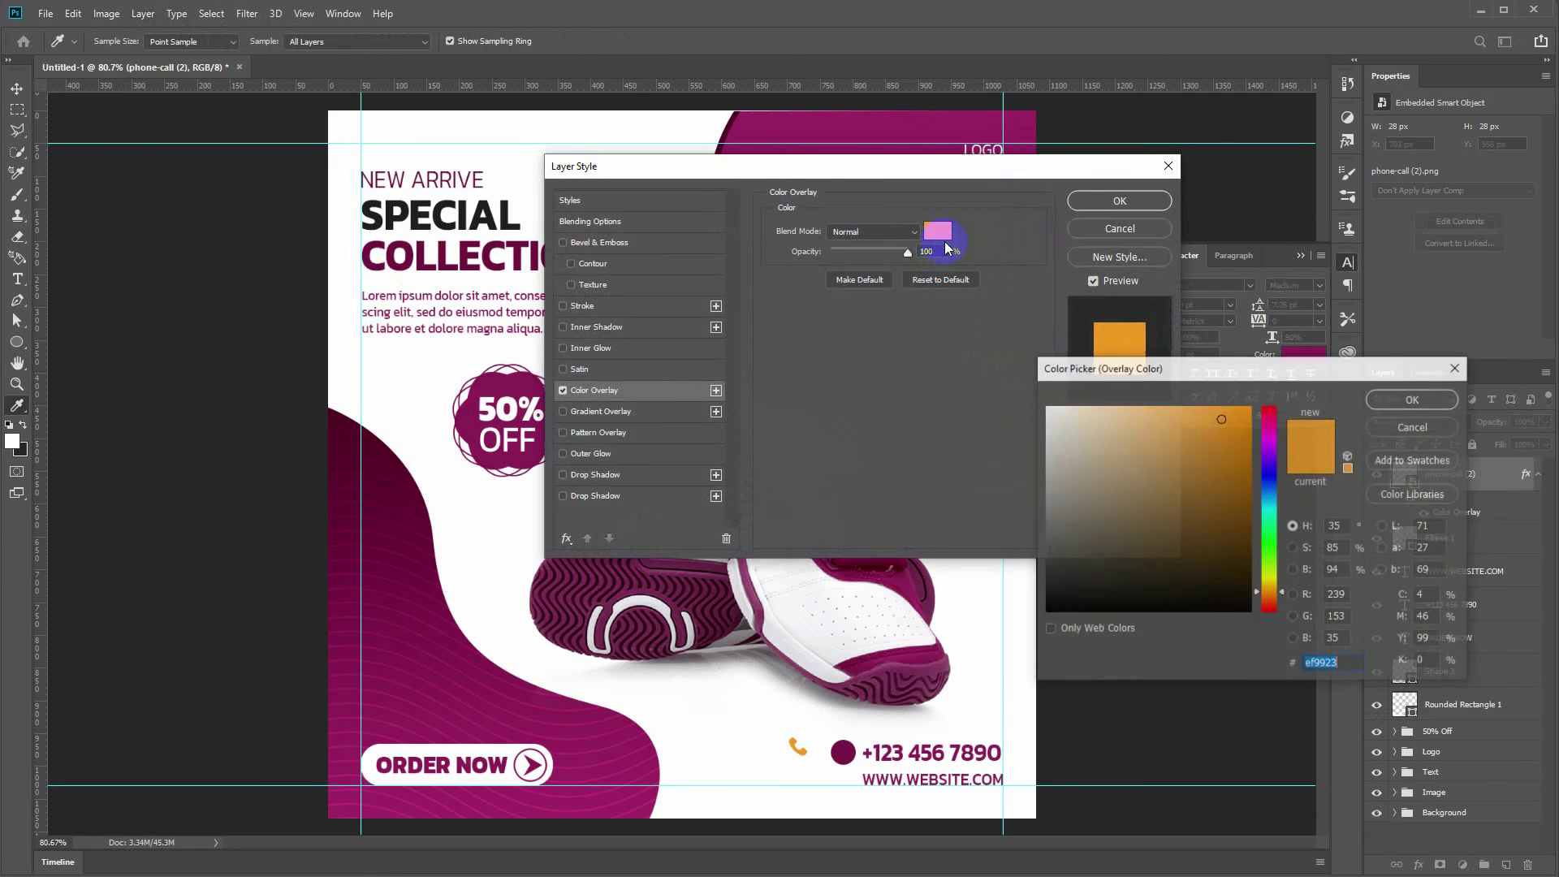
click(1025, 409)
click(1446, 408)
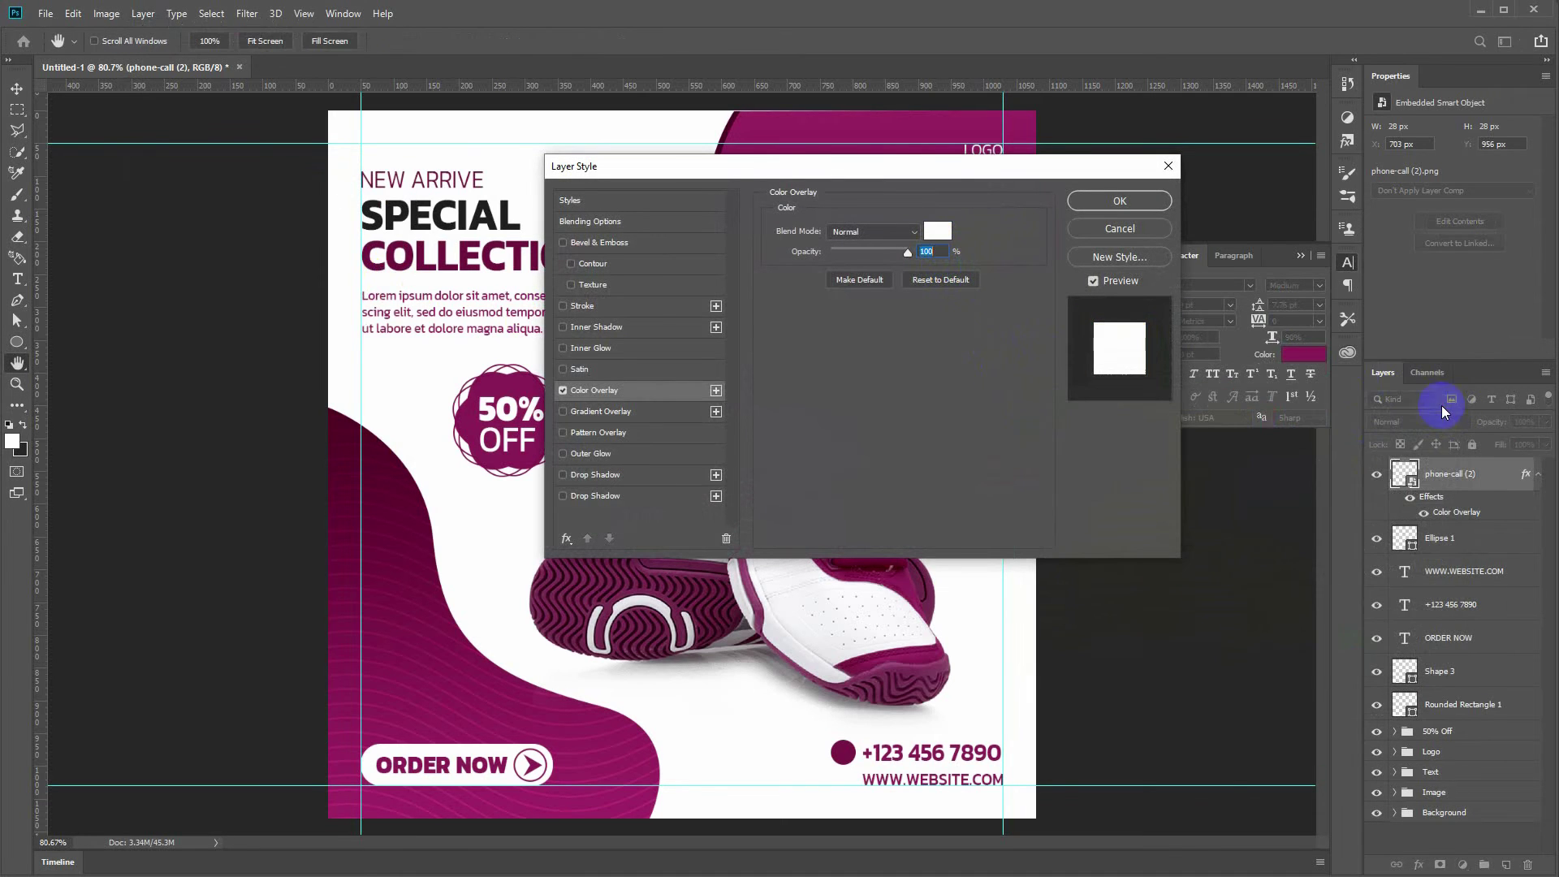
click(1096, 211)
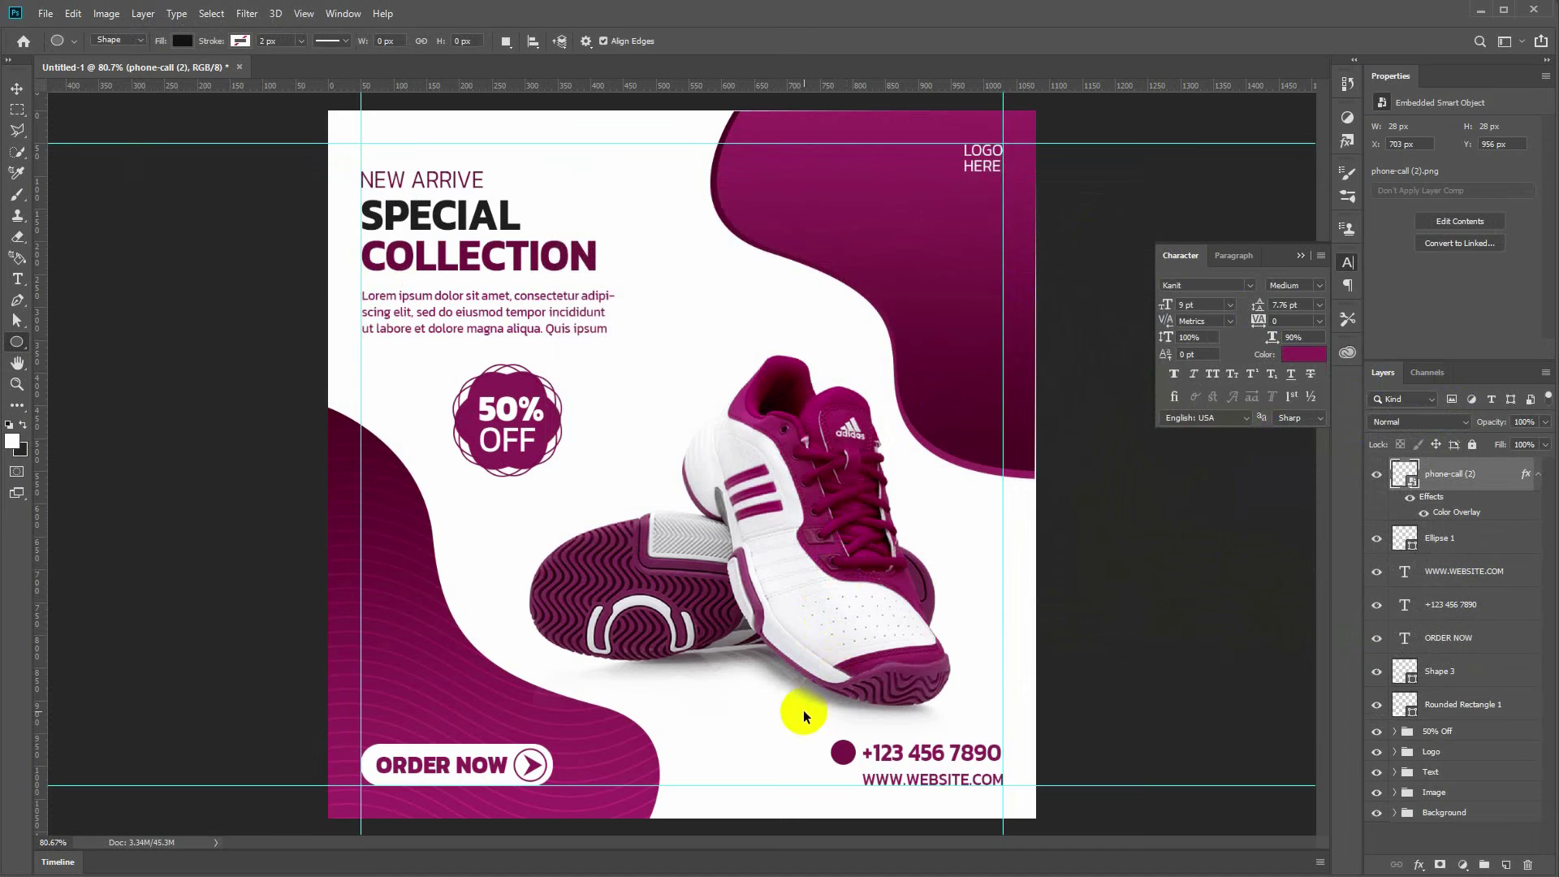
Step: Move the white phone icon into the centre of the magenta circle and scale it down to about 1.23%
key(ctrl+t)
scroll(802, 747, up, 1)
drag(796, 747, 855, 755)
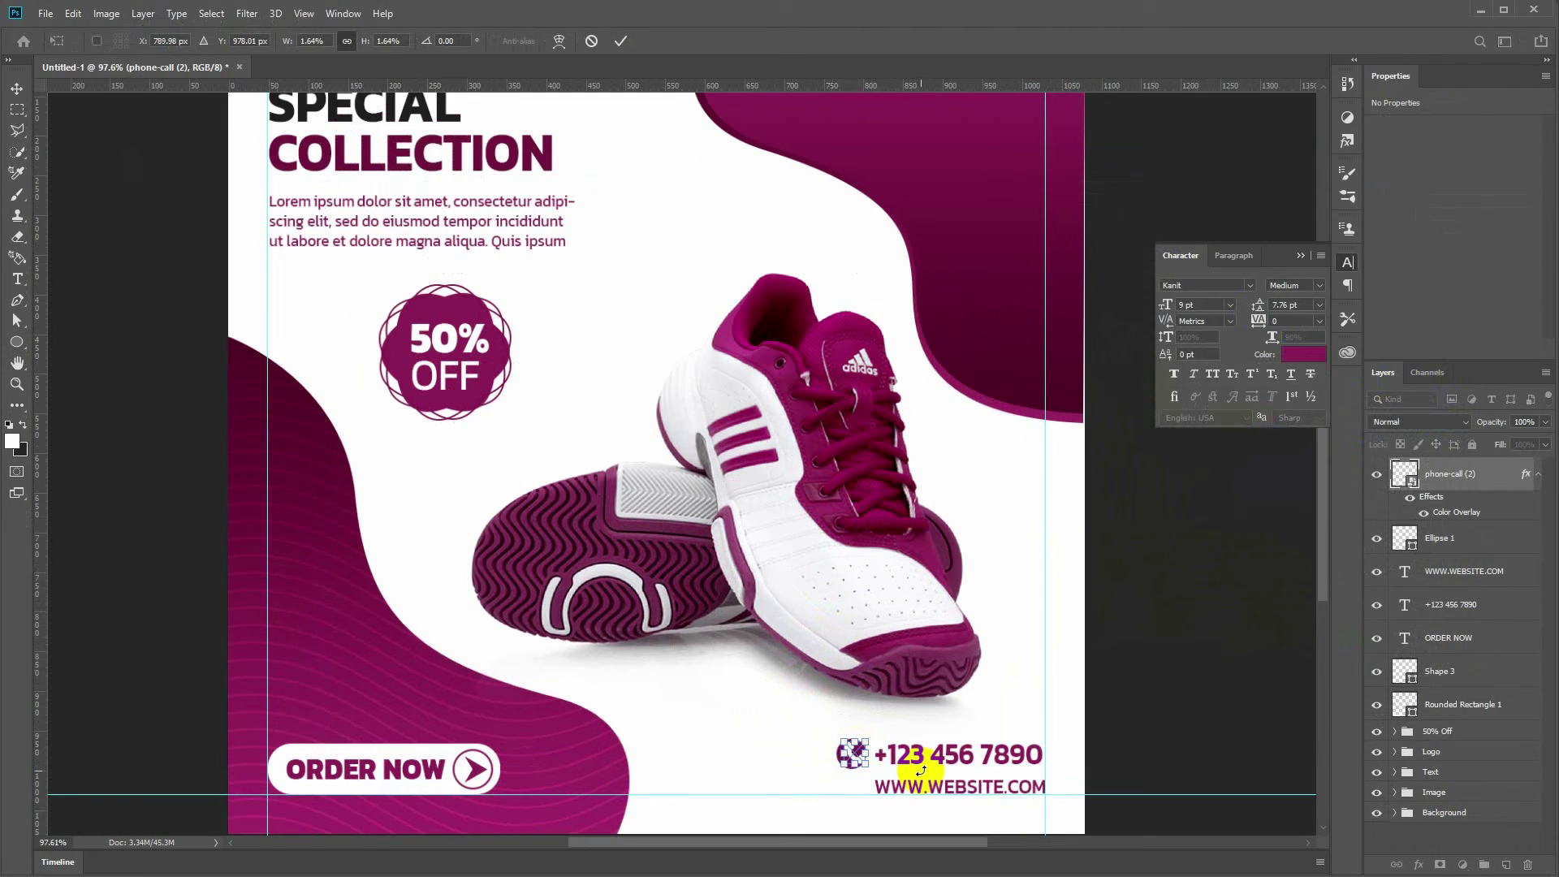
key(Return)
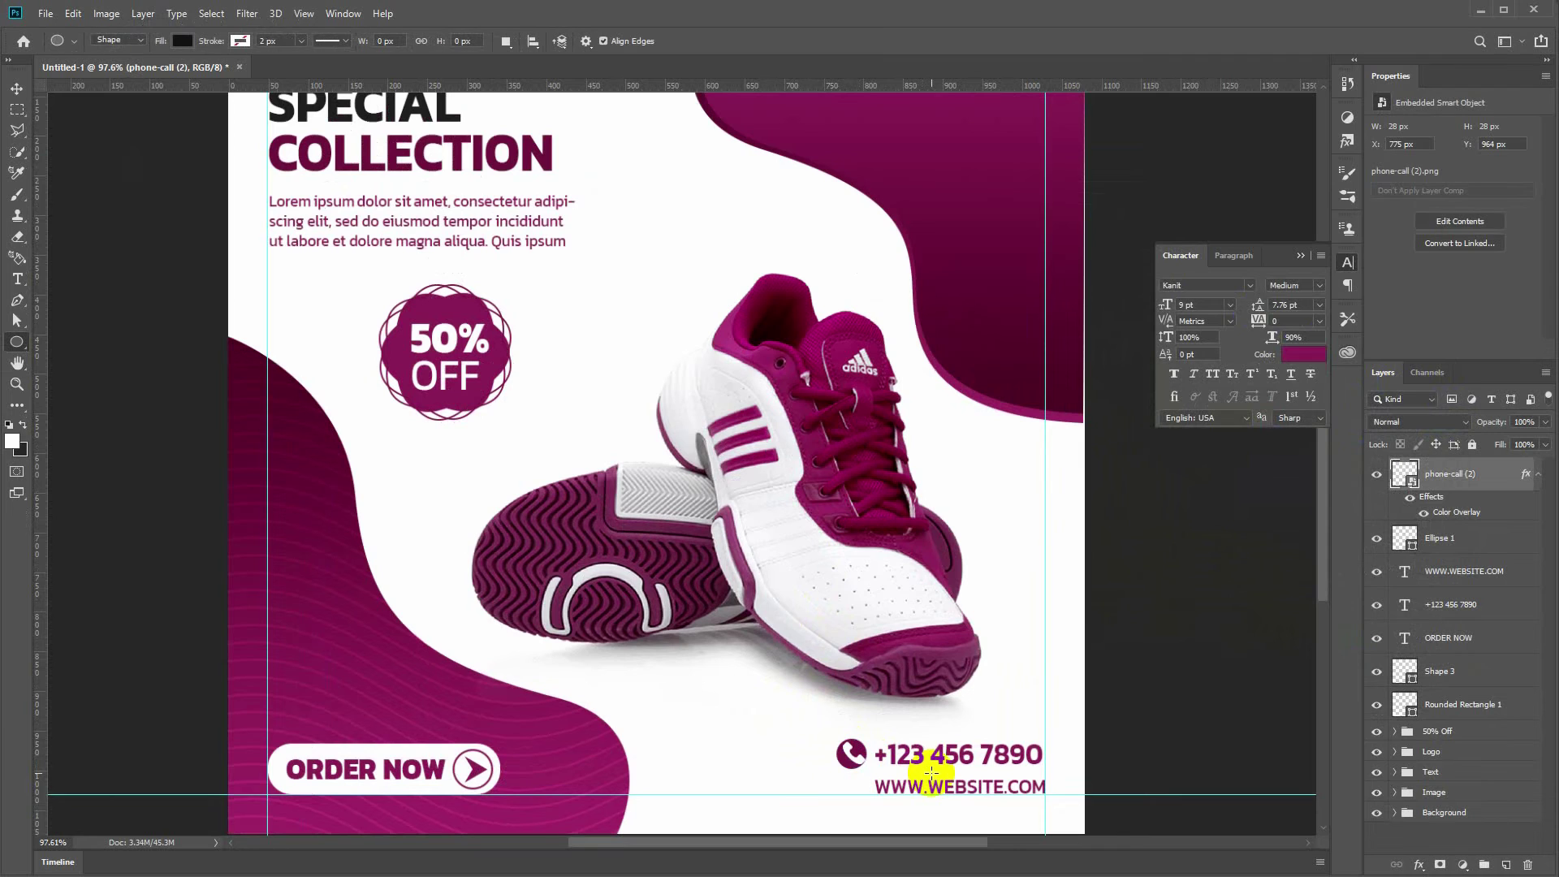
click(16, 88)
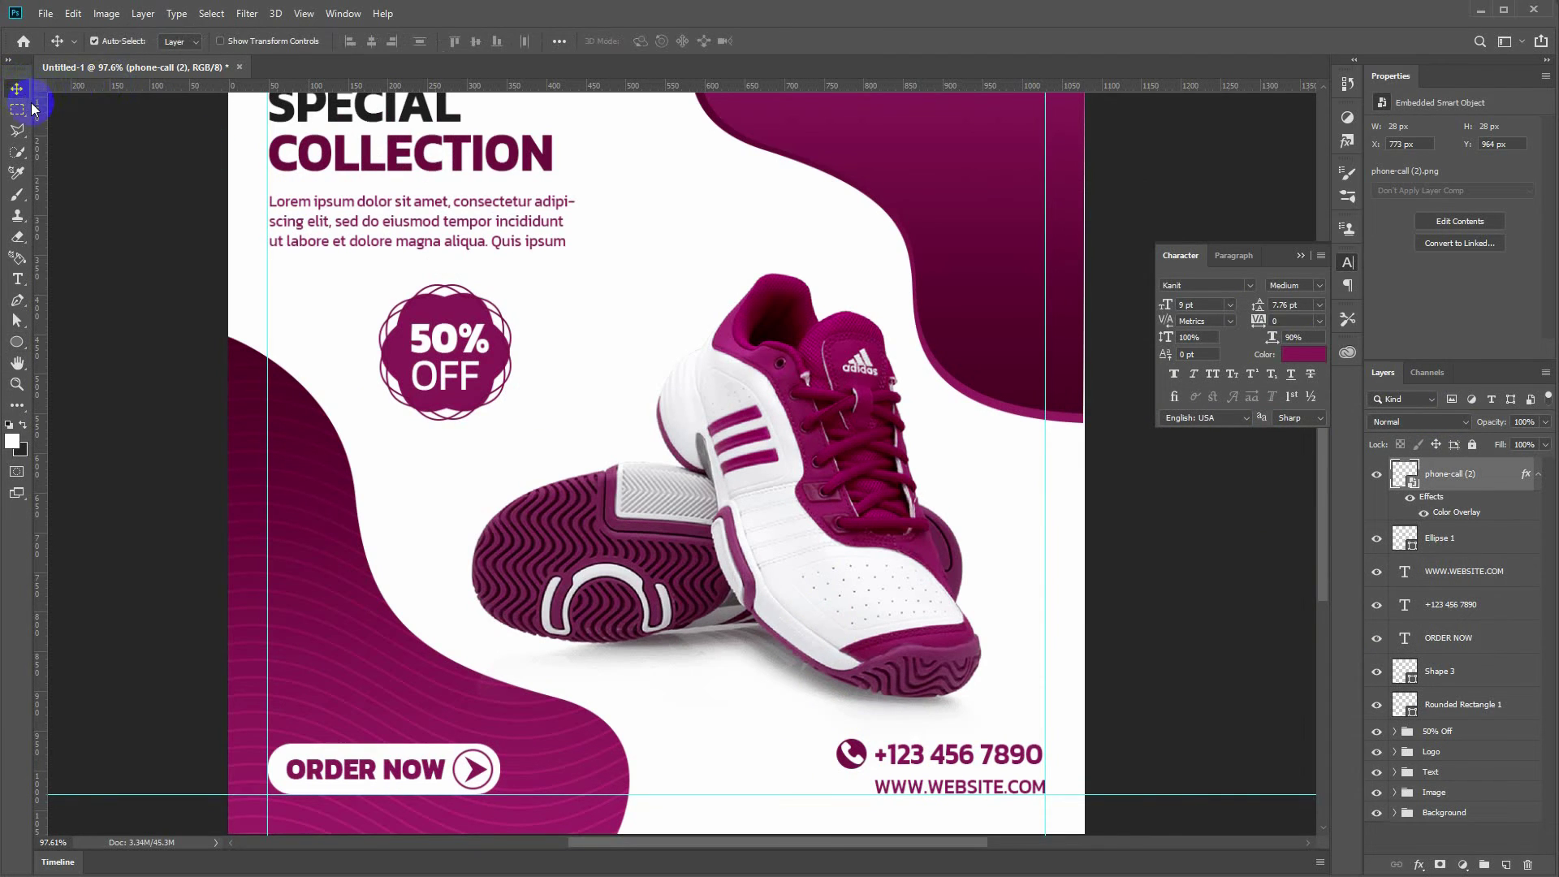
key(ctrl+t)
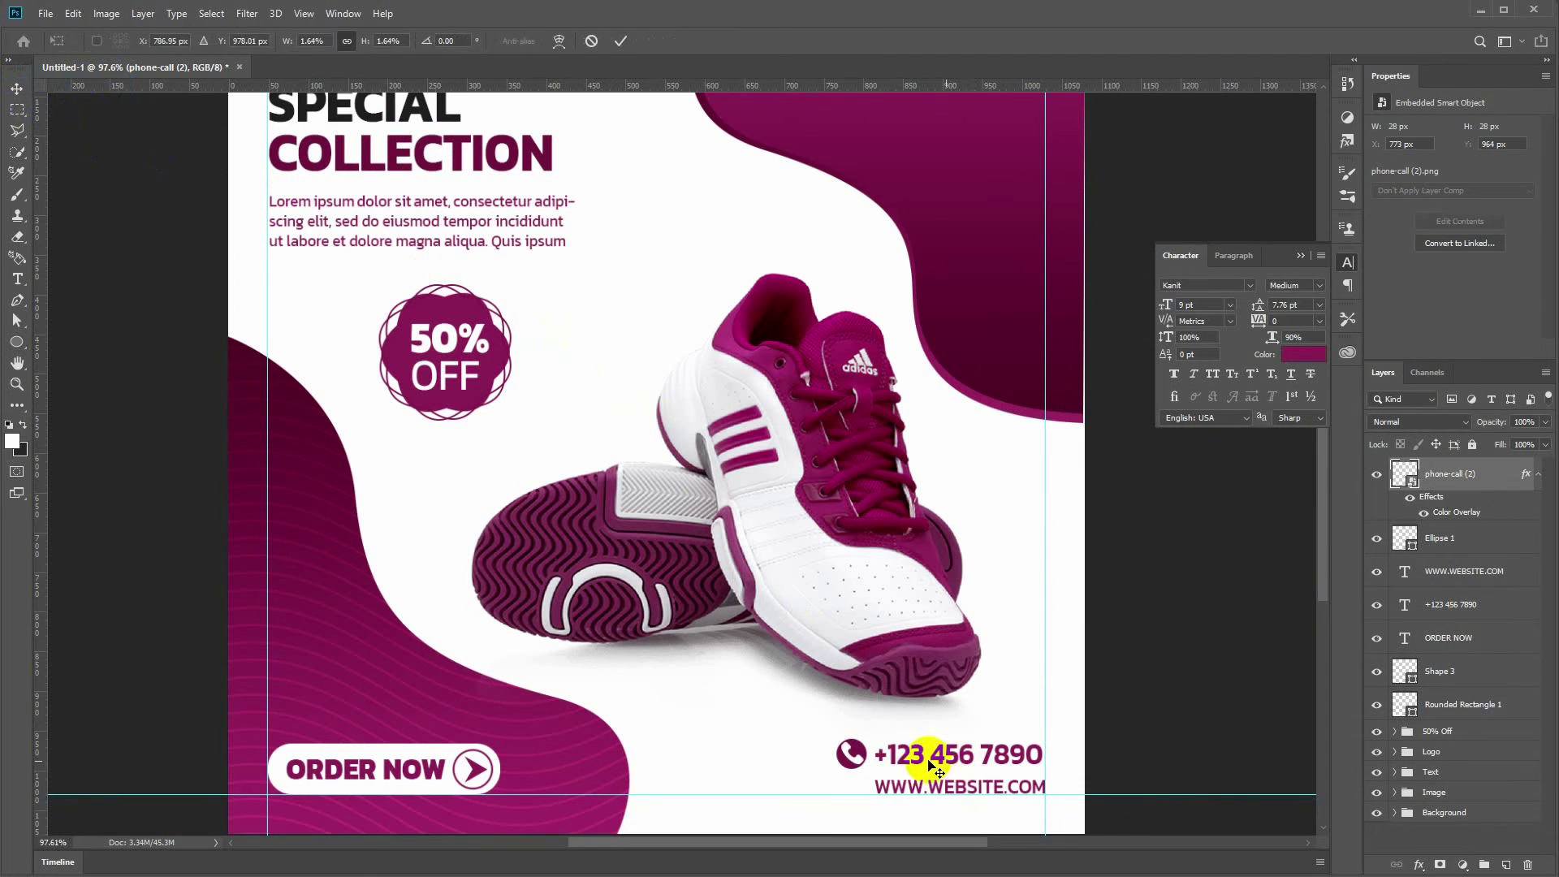
scroll(869, 768, up, 2)
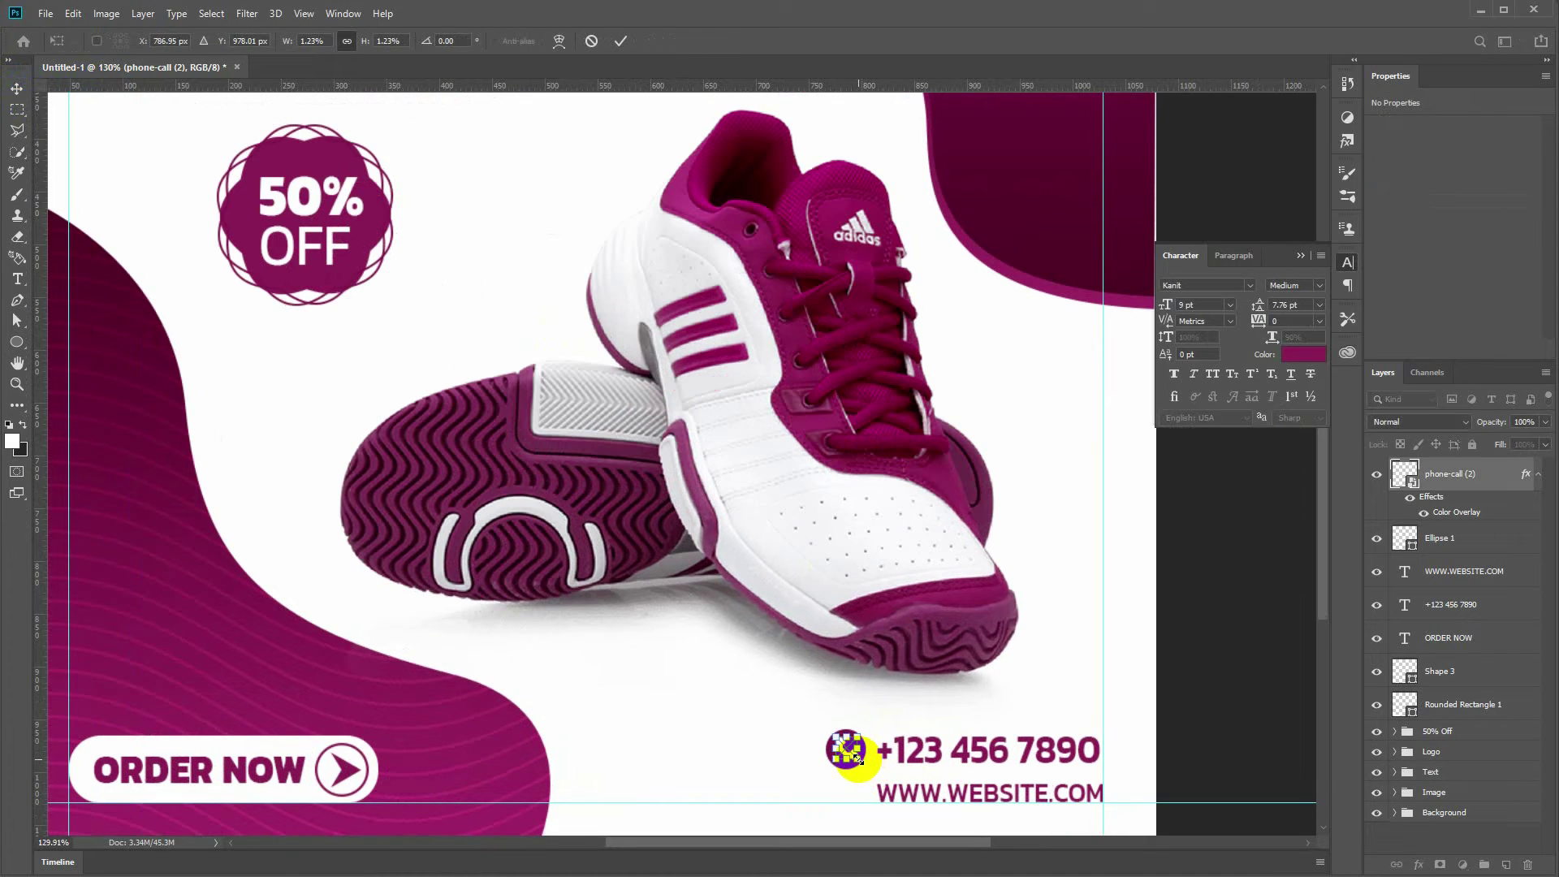
key(Return)
drag(832, 756, 832, 803)
key(Left)
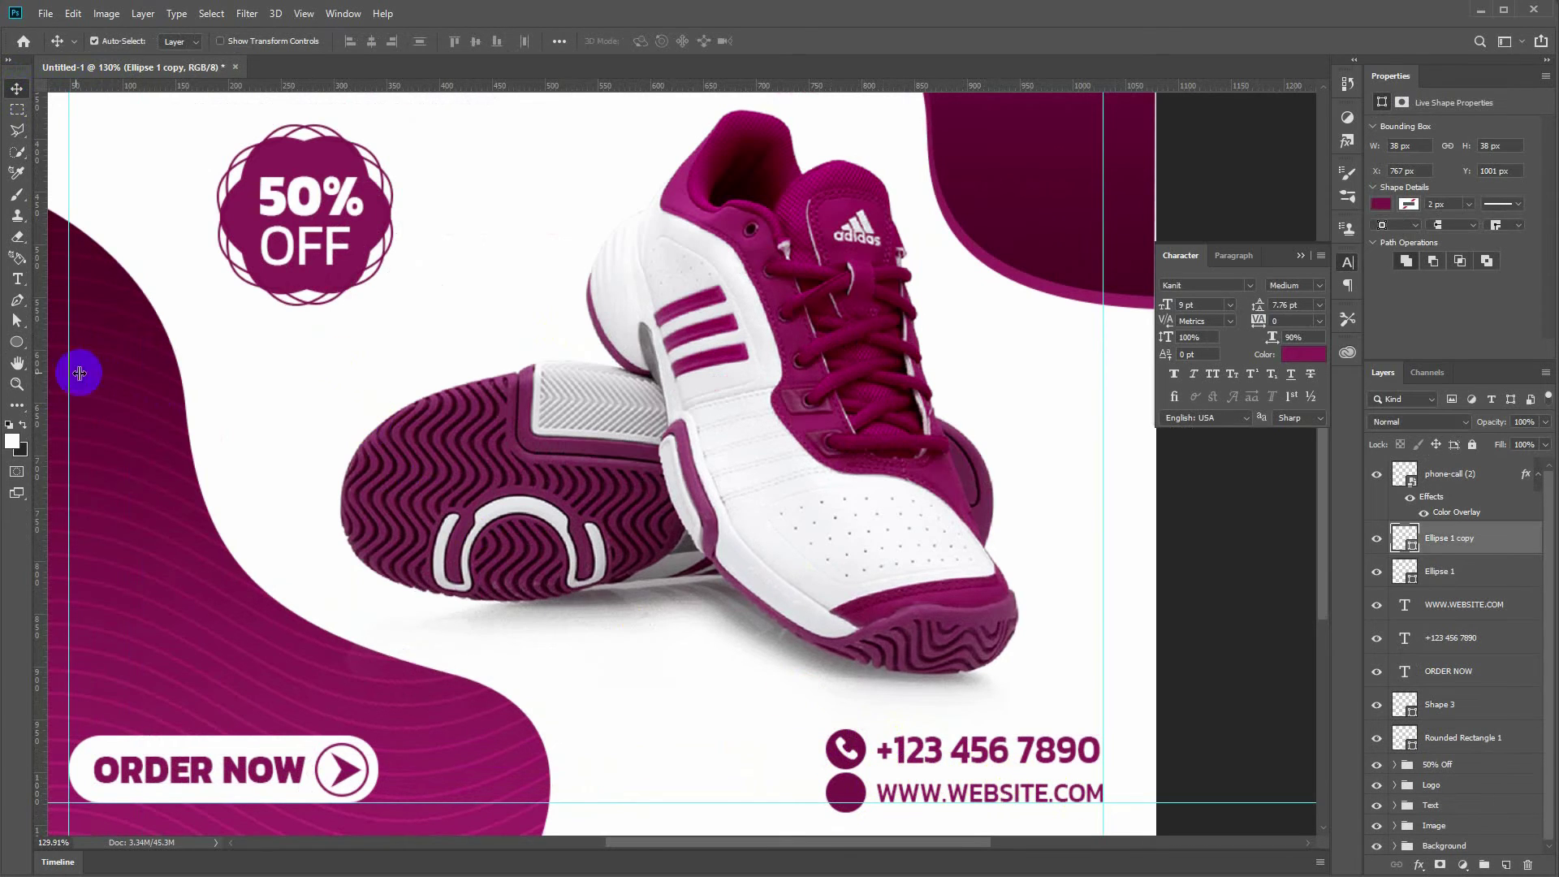
Step: Choose the globe as the custom shape for the website icon
right_click(16, 342)
click(81, 422)
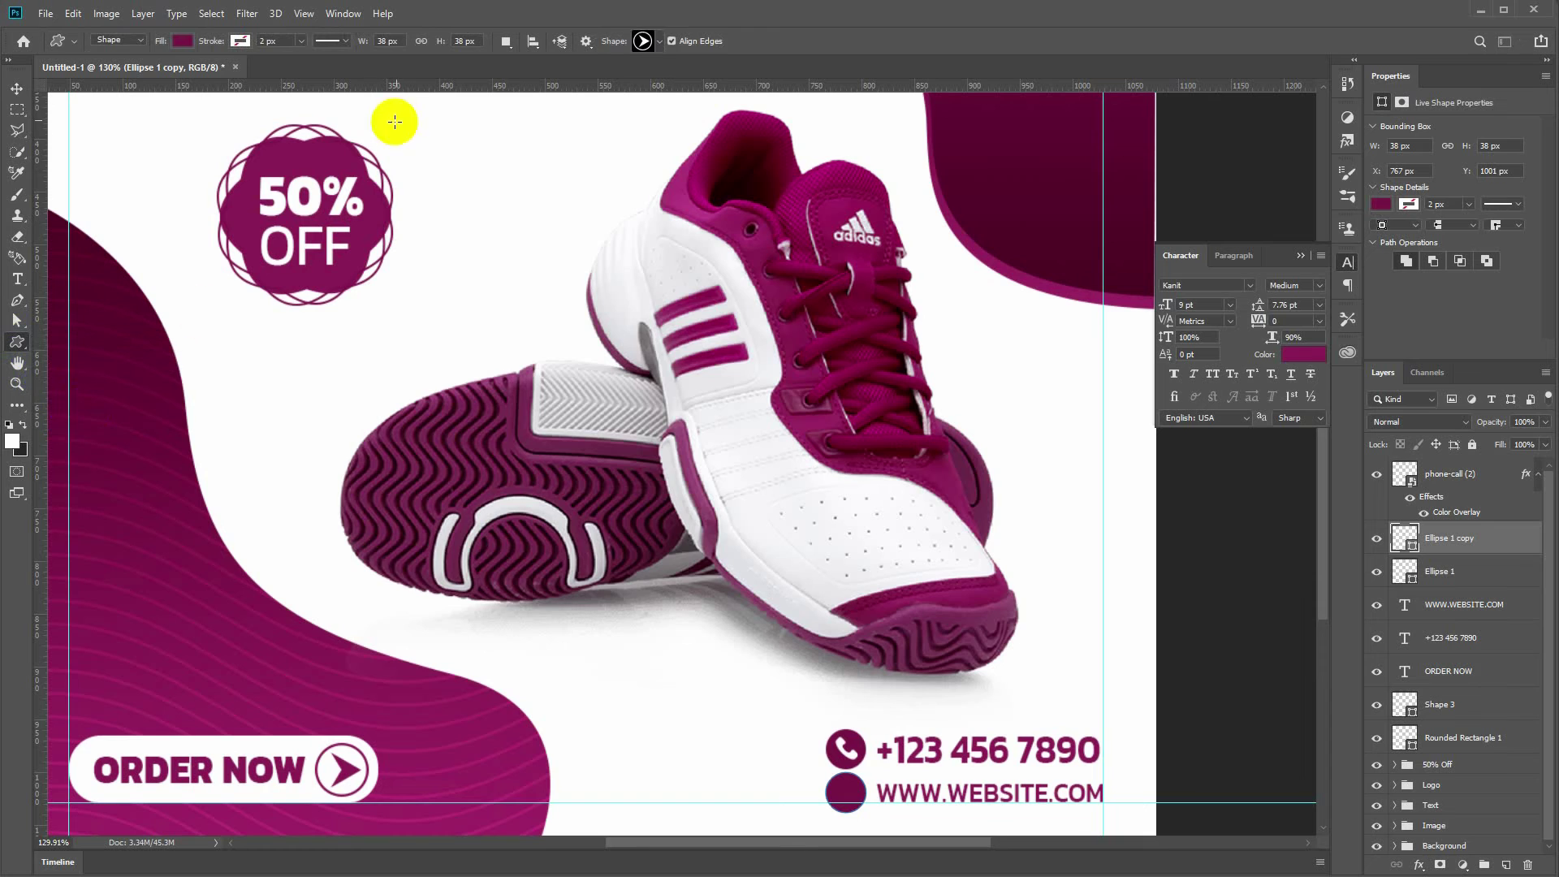
click(659, 40)
click(656, 437)
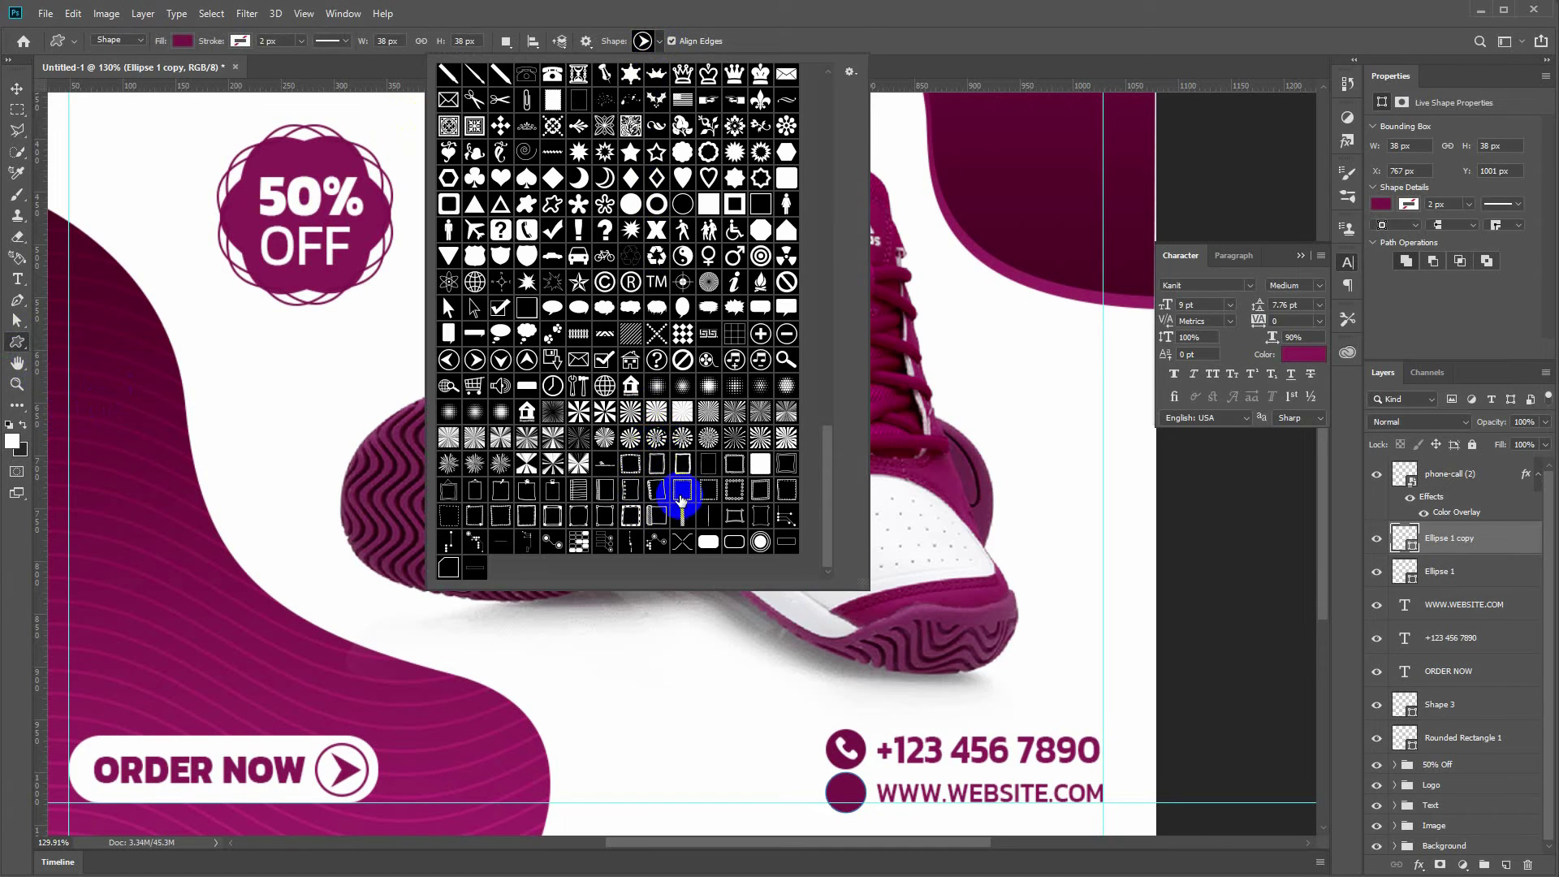
scroll(680, 490, up, 2)
drag(832, 497, 822, 252)
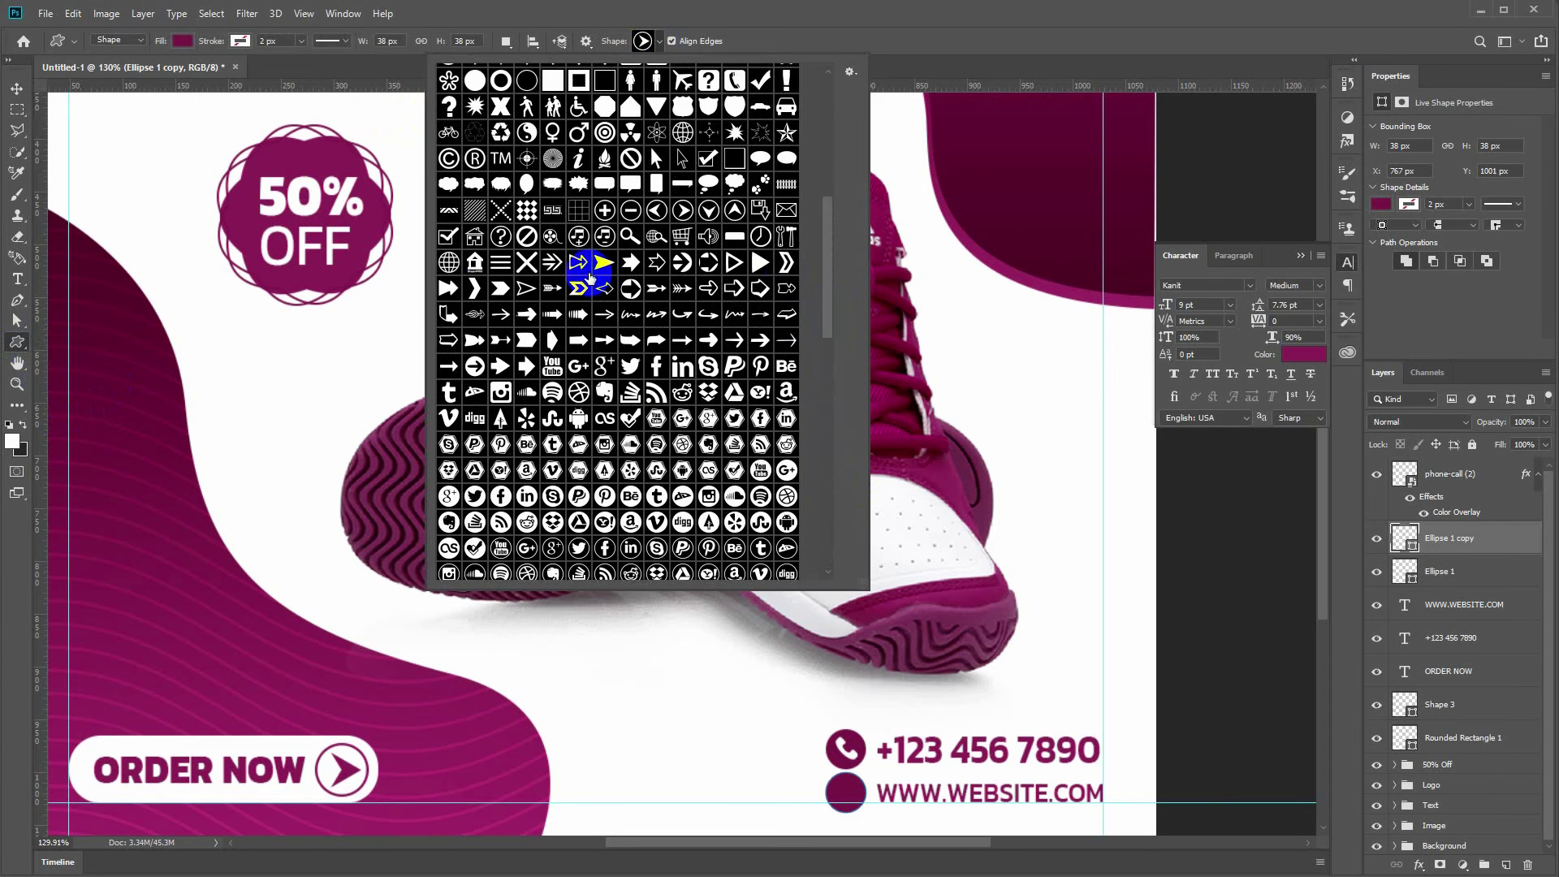
double_click(451, 252)
click(180, 41)
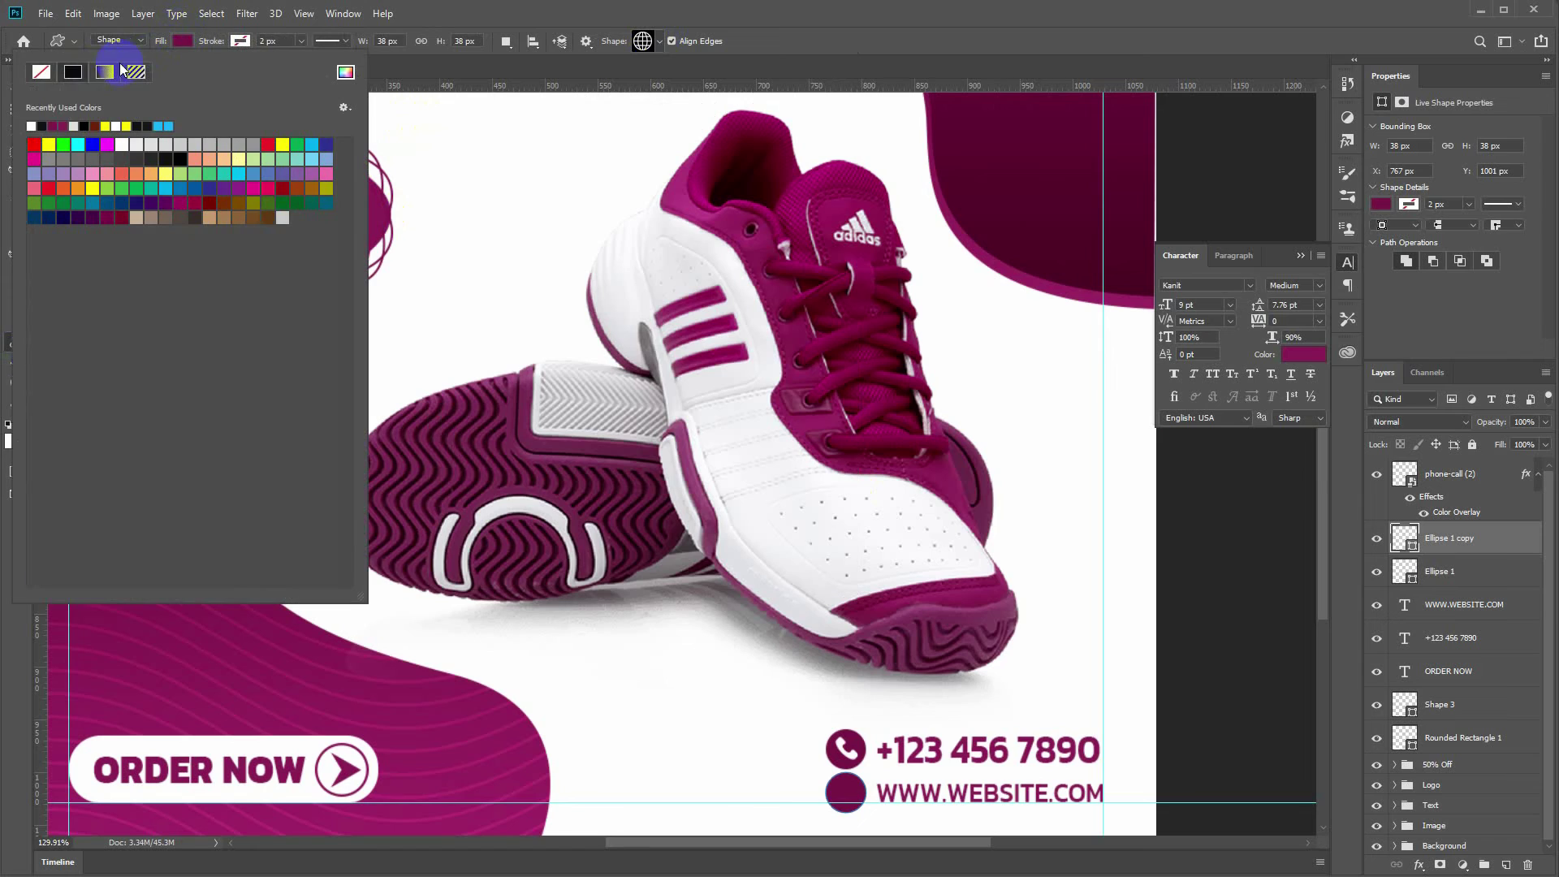
click(32, 126)
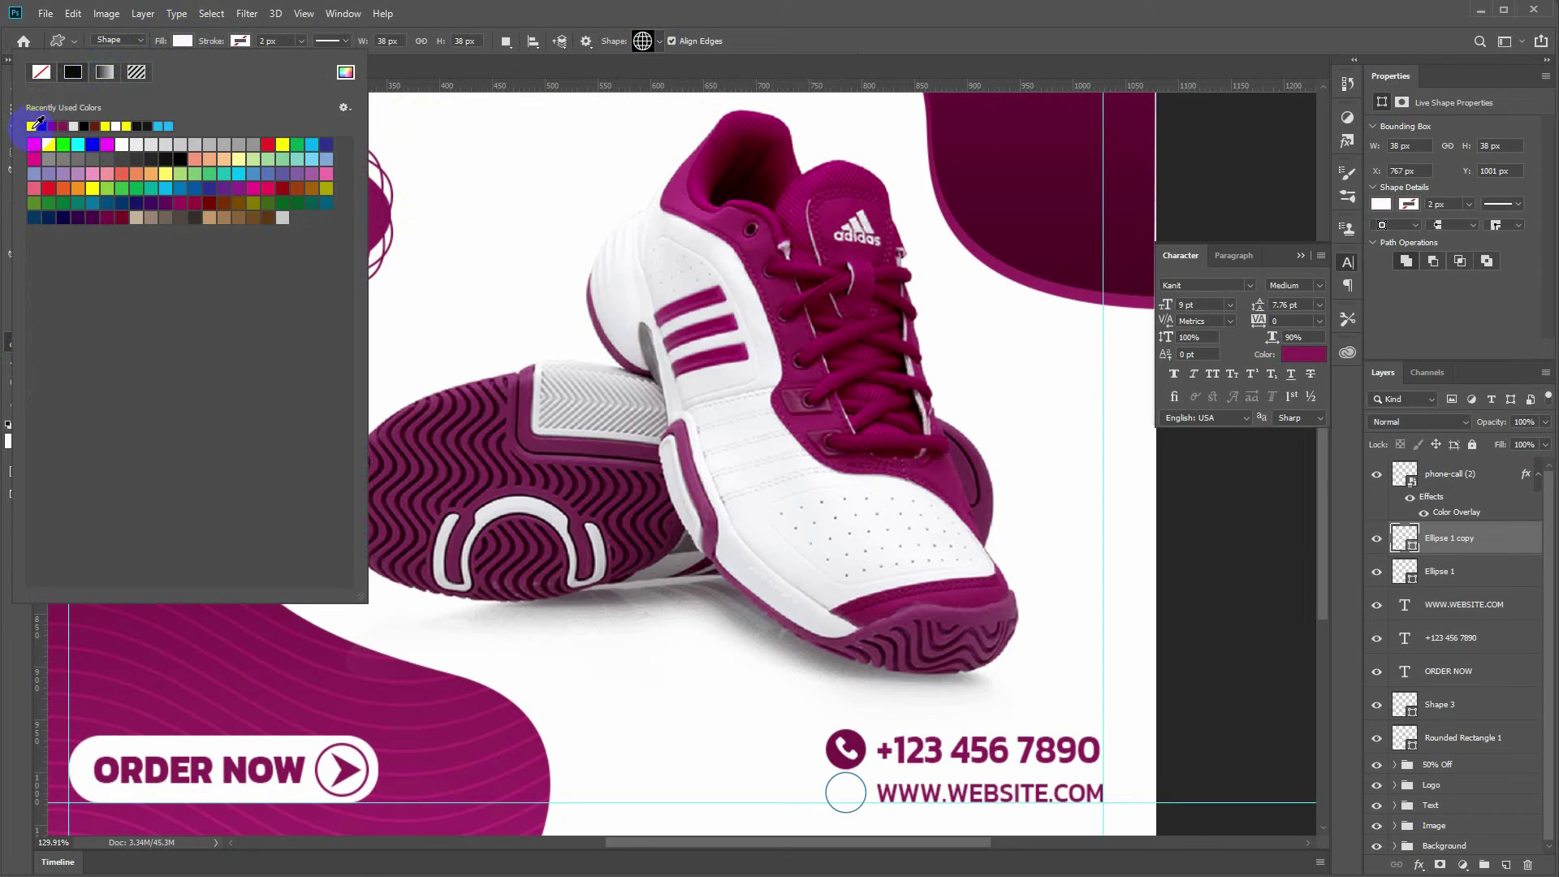
click(52, 126)
click(478, 203)
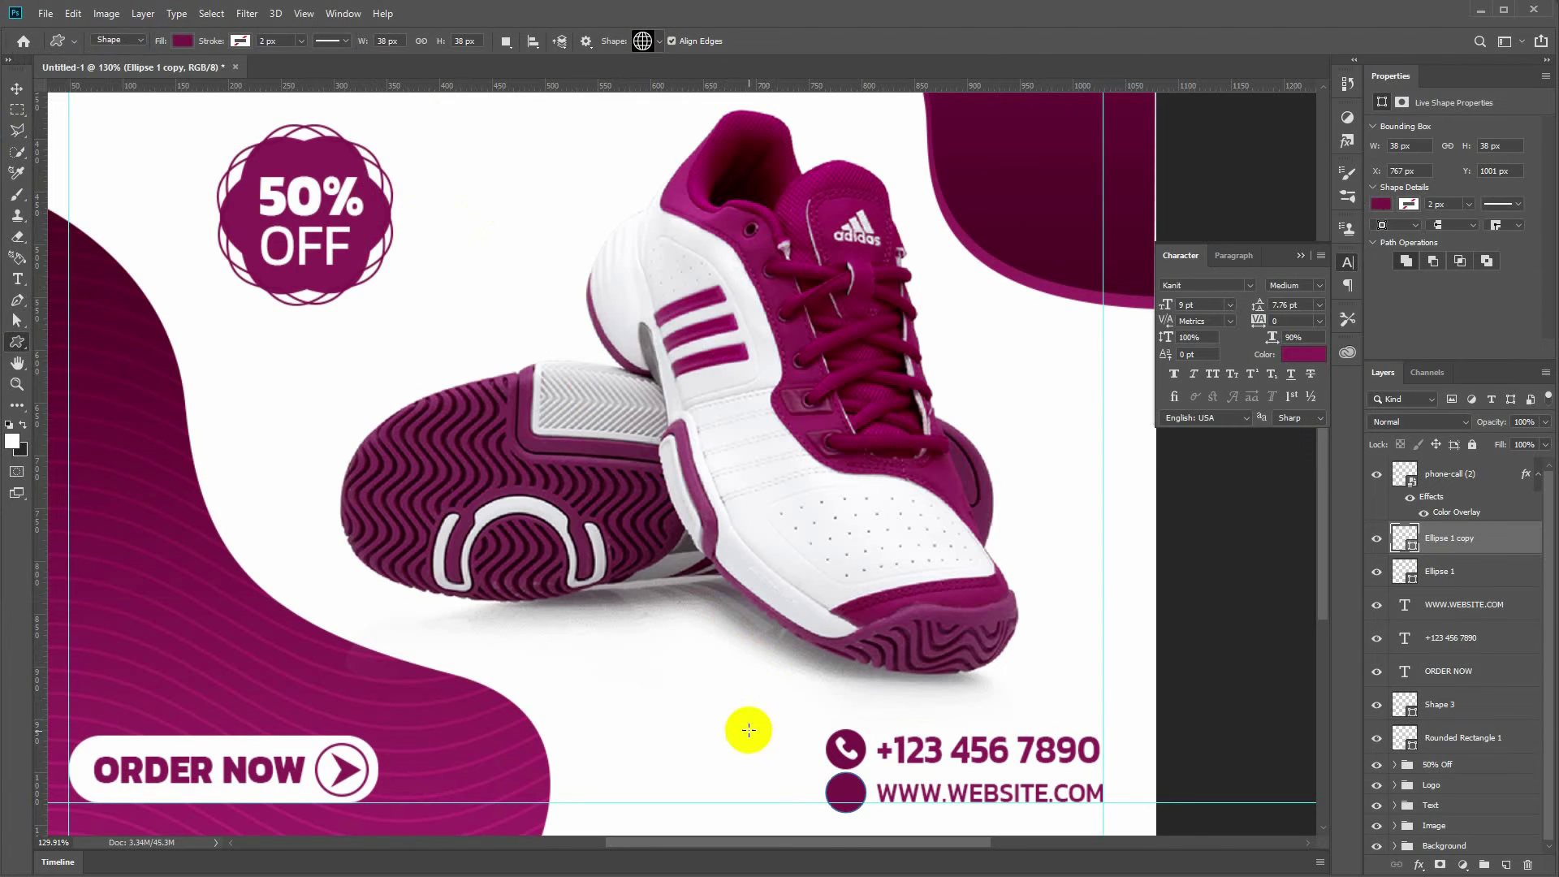
drag(835, 781, 857, 805)
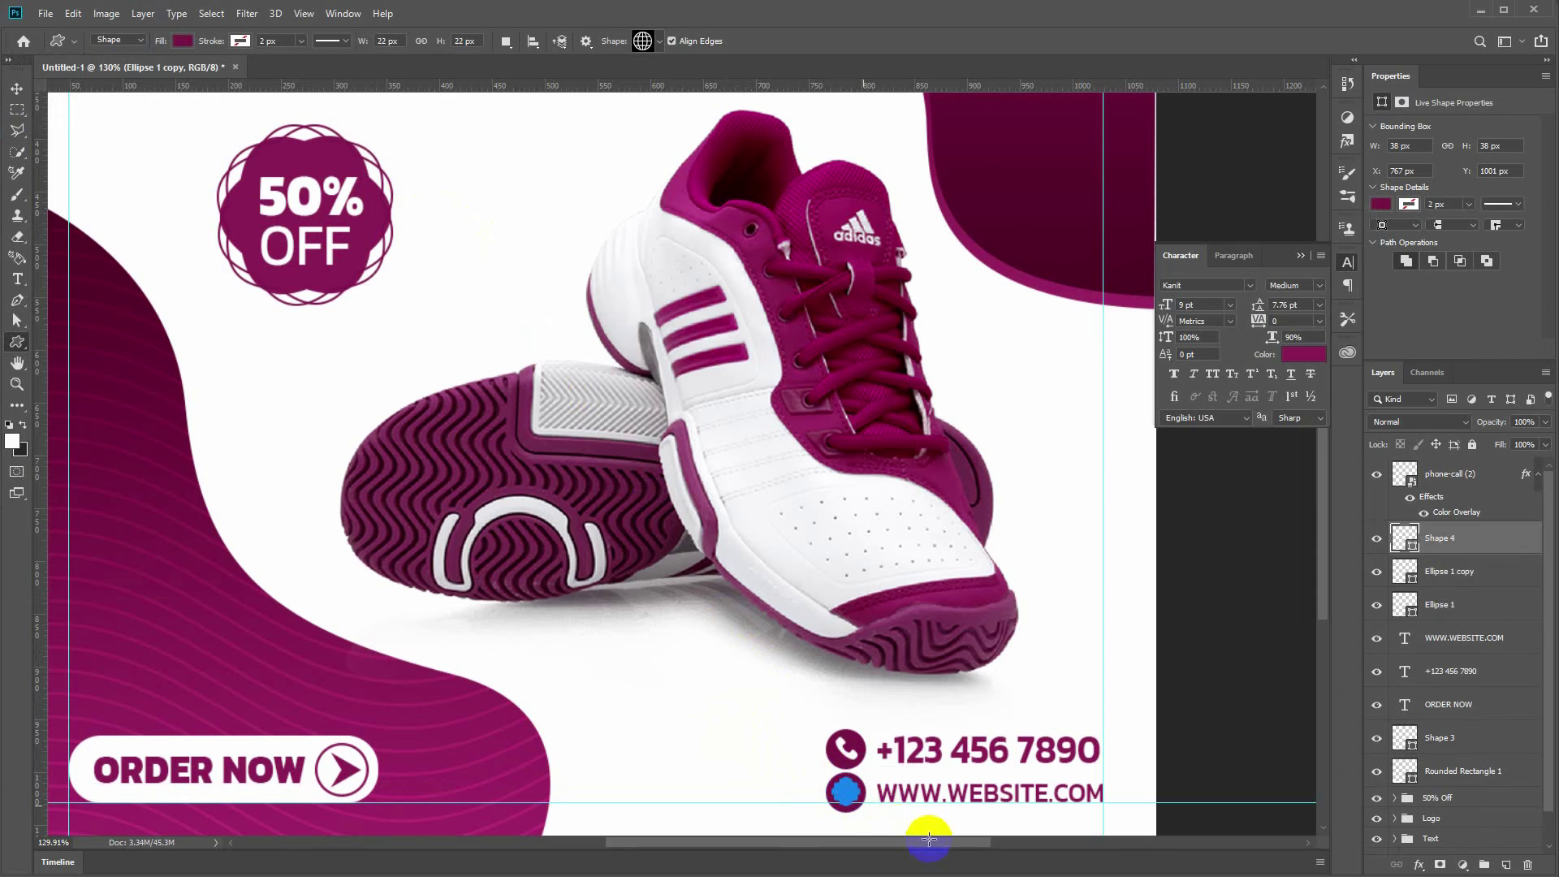
click(184, 44)
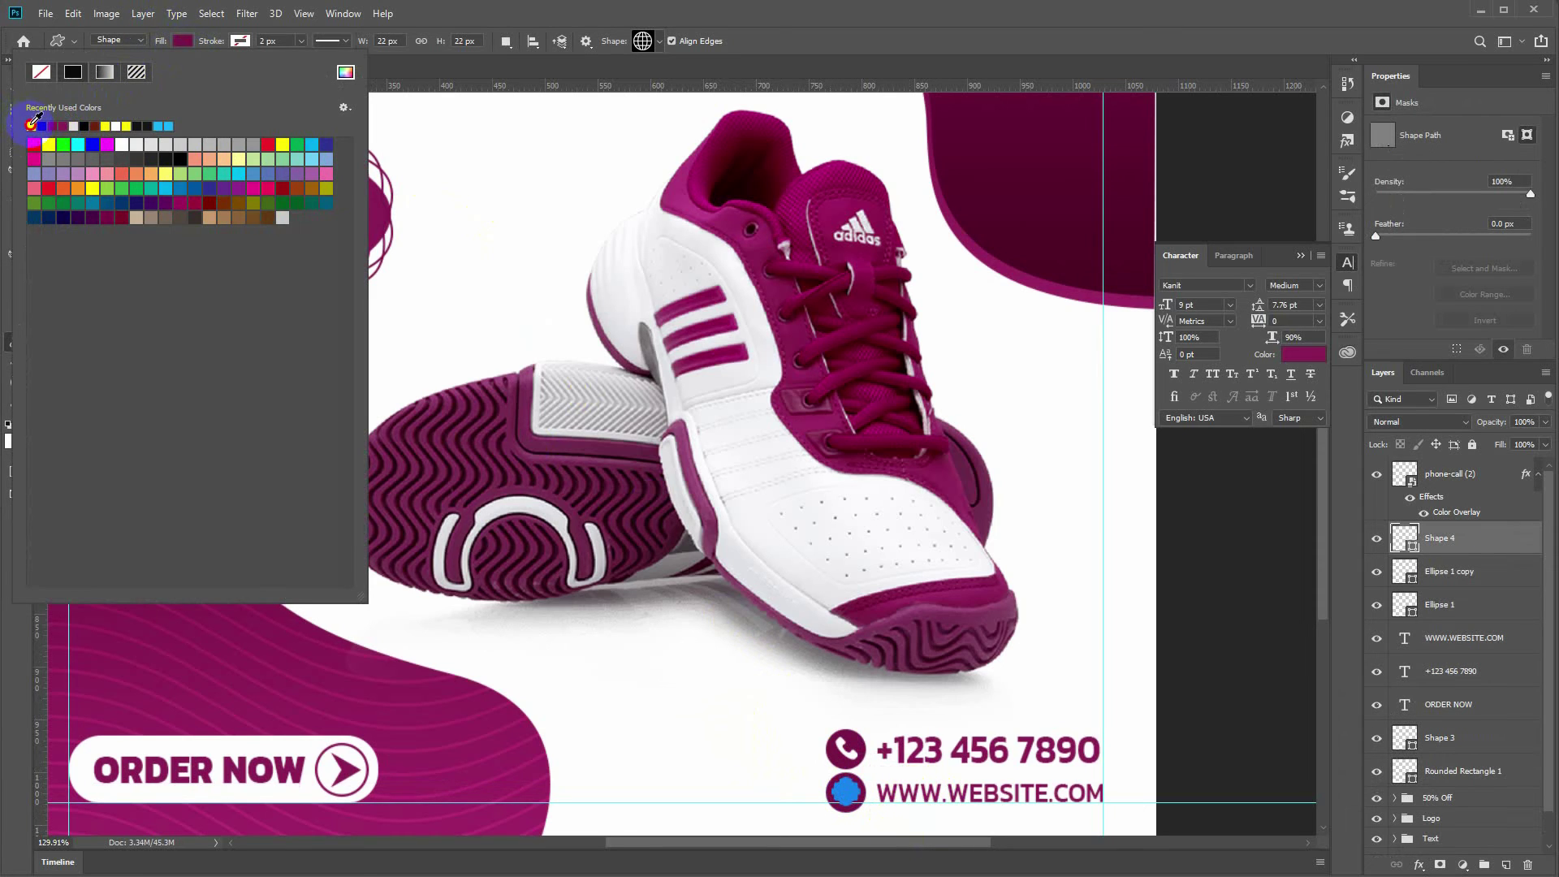
click(31, 126)
click(16, 87)
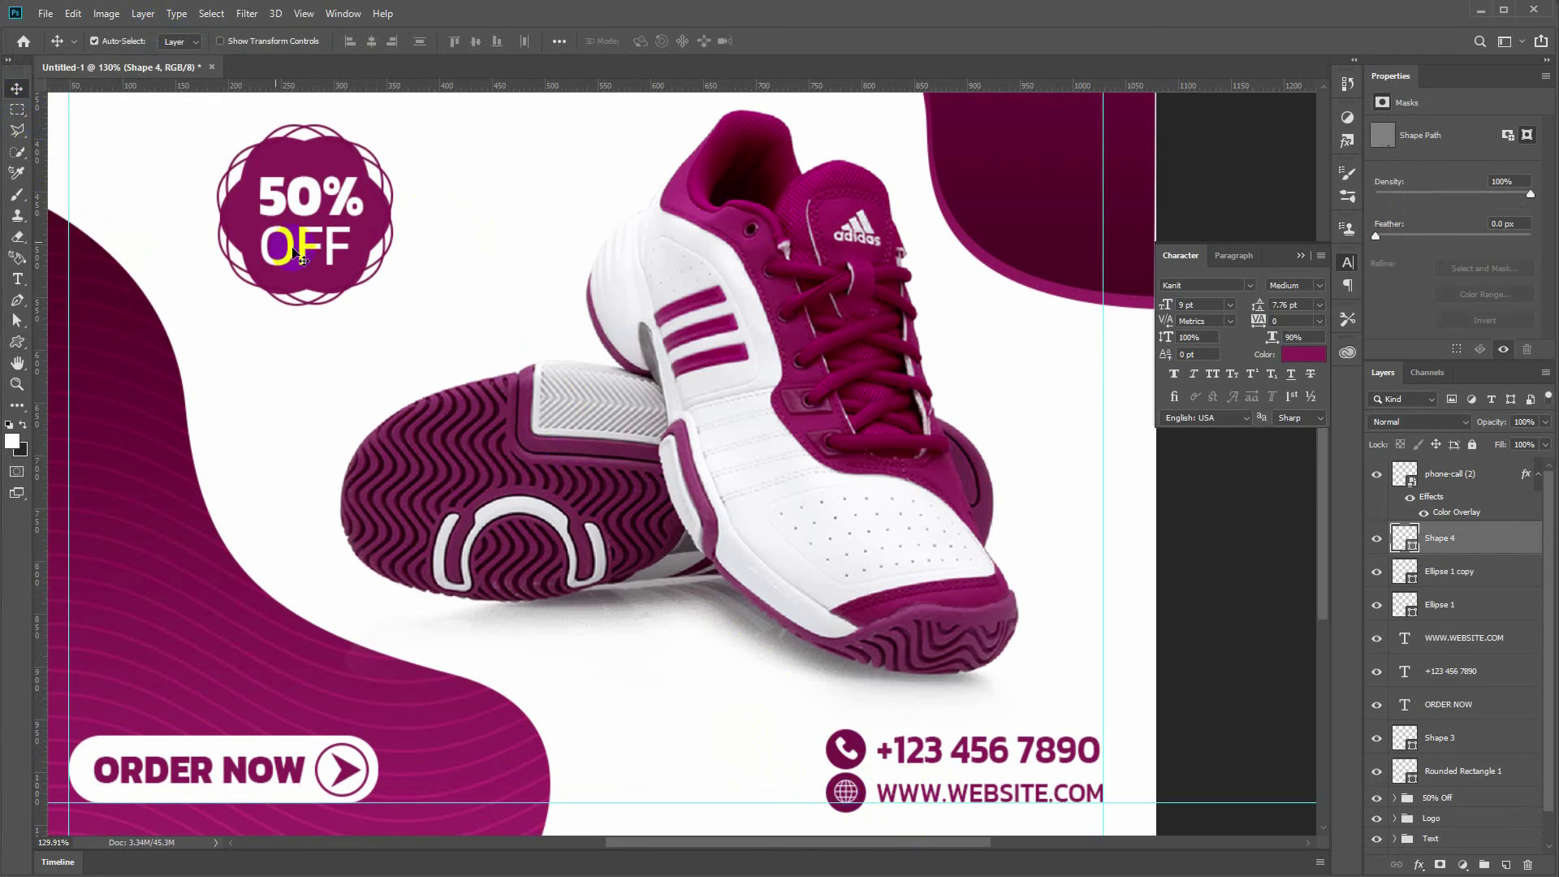
key(Right)
key(Right)
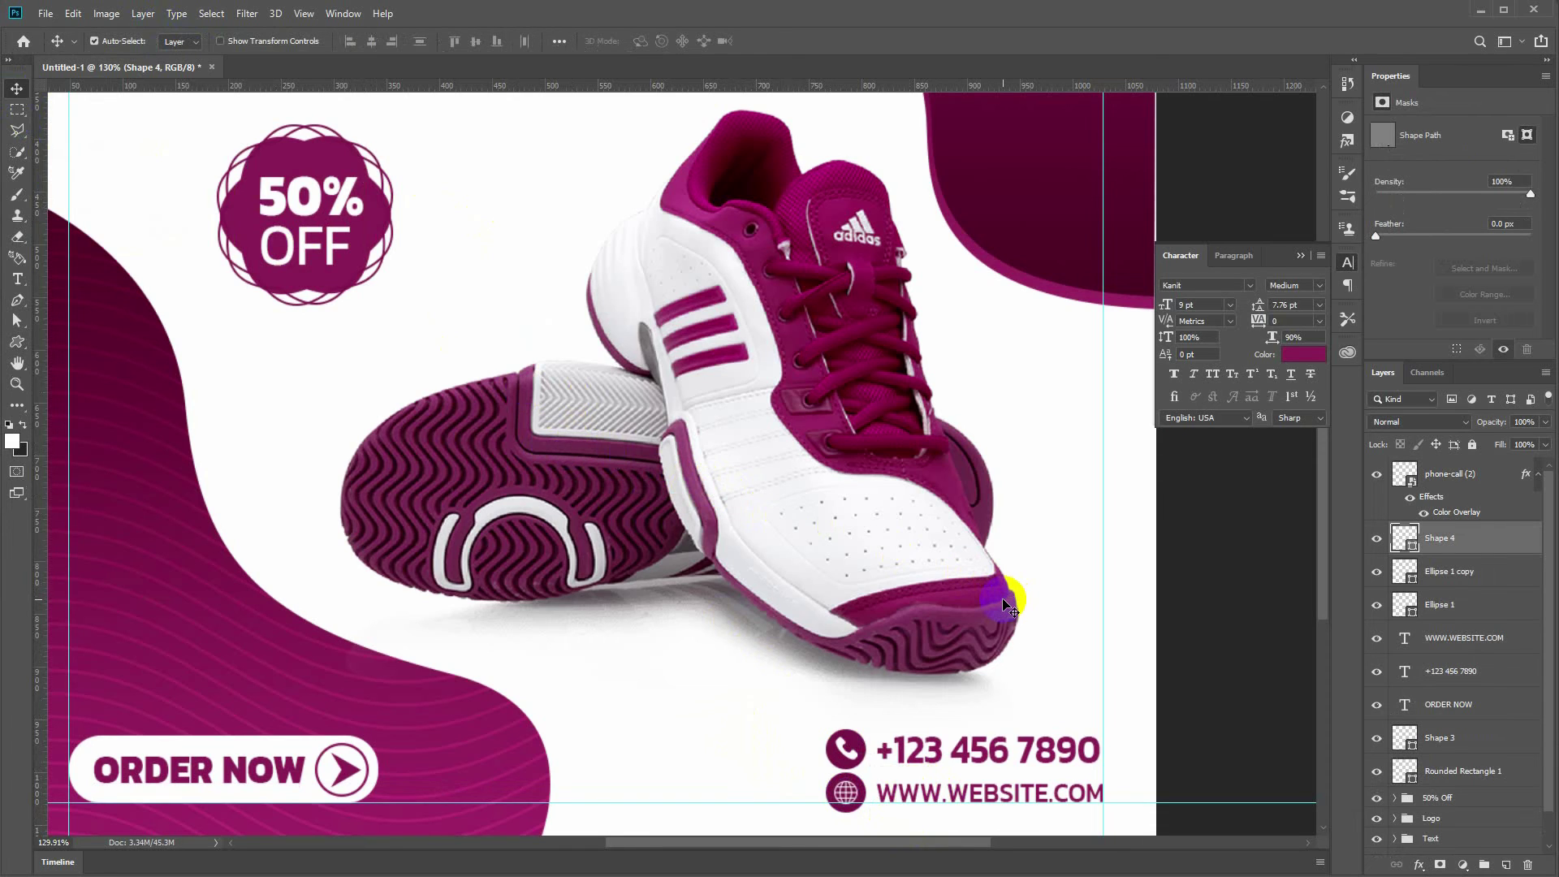
Step: Scale the white globe icon up to about 122.73% within its magenta circle
key(ctrl+t)
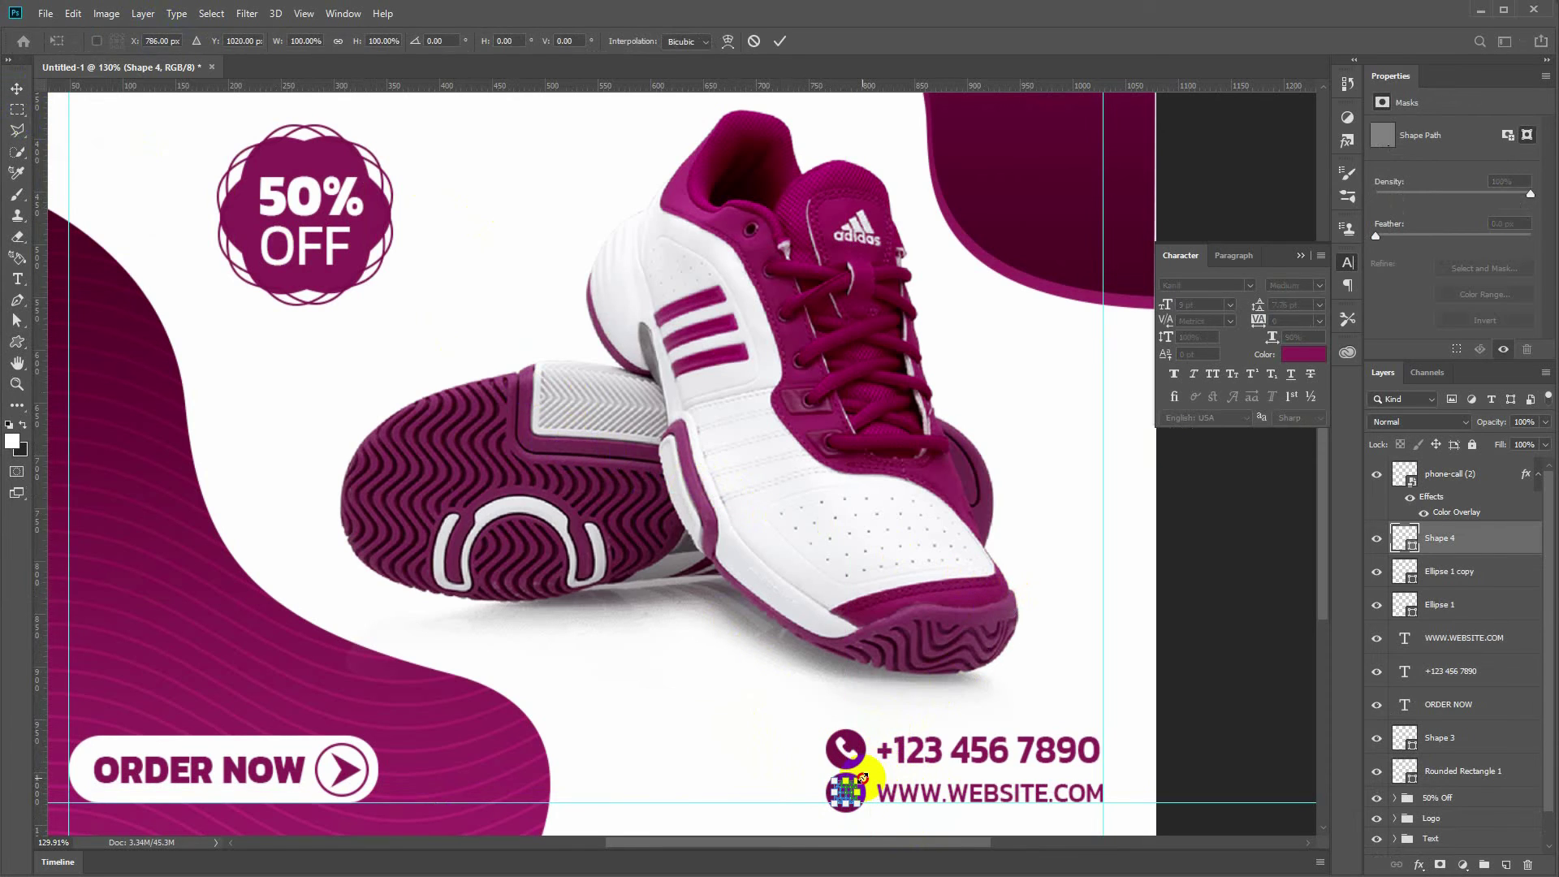
drag(865, 777, 868, 773)
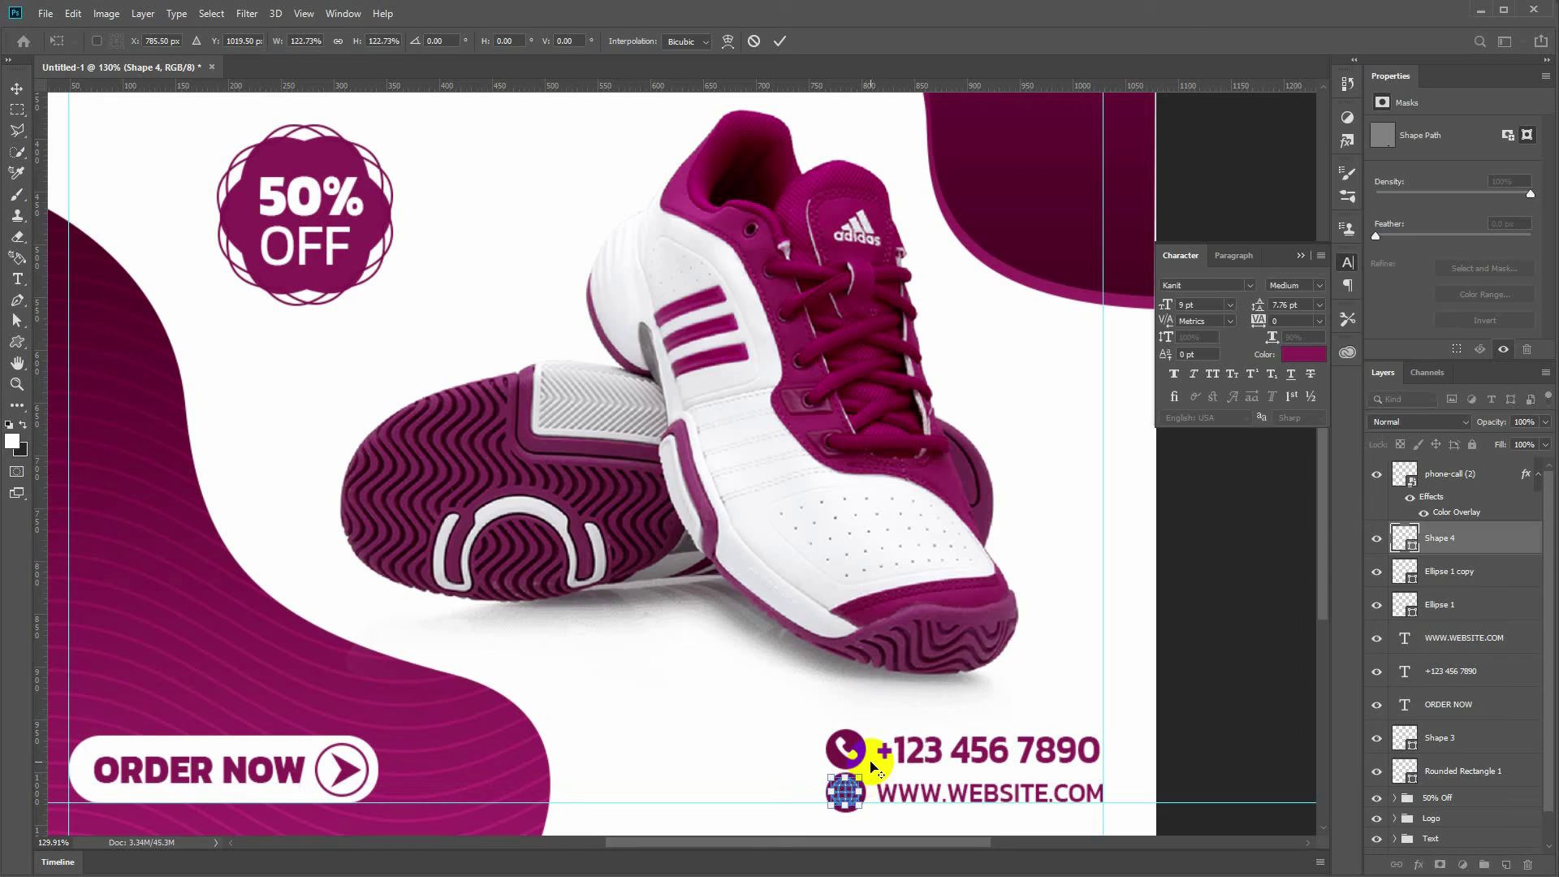
key(Return)
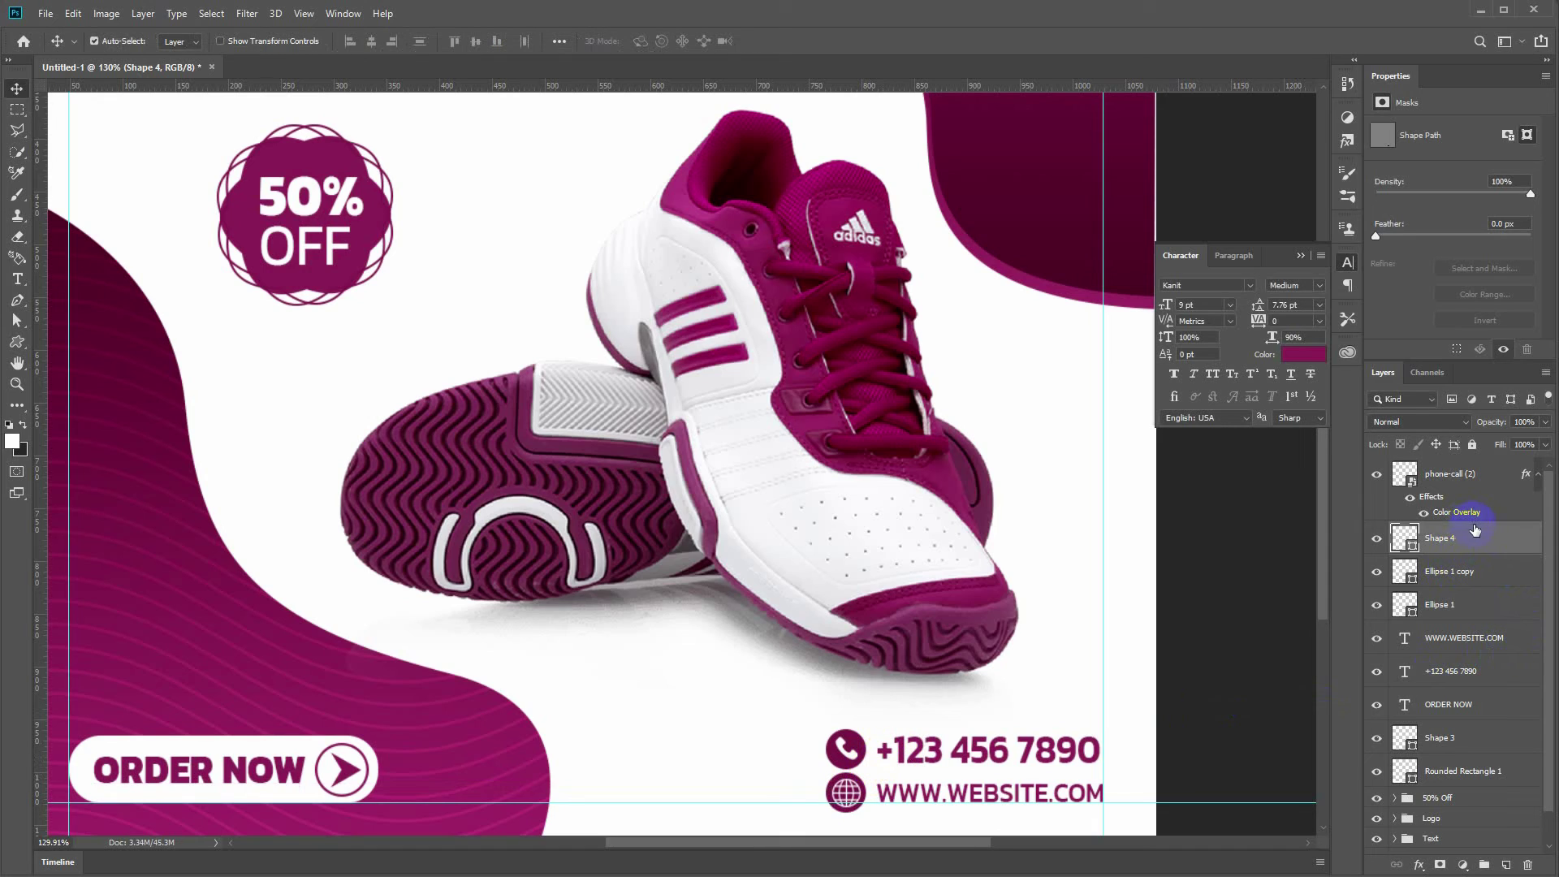
click(819, 792)
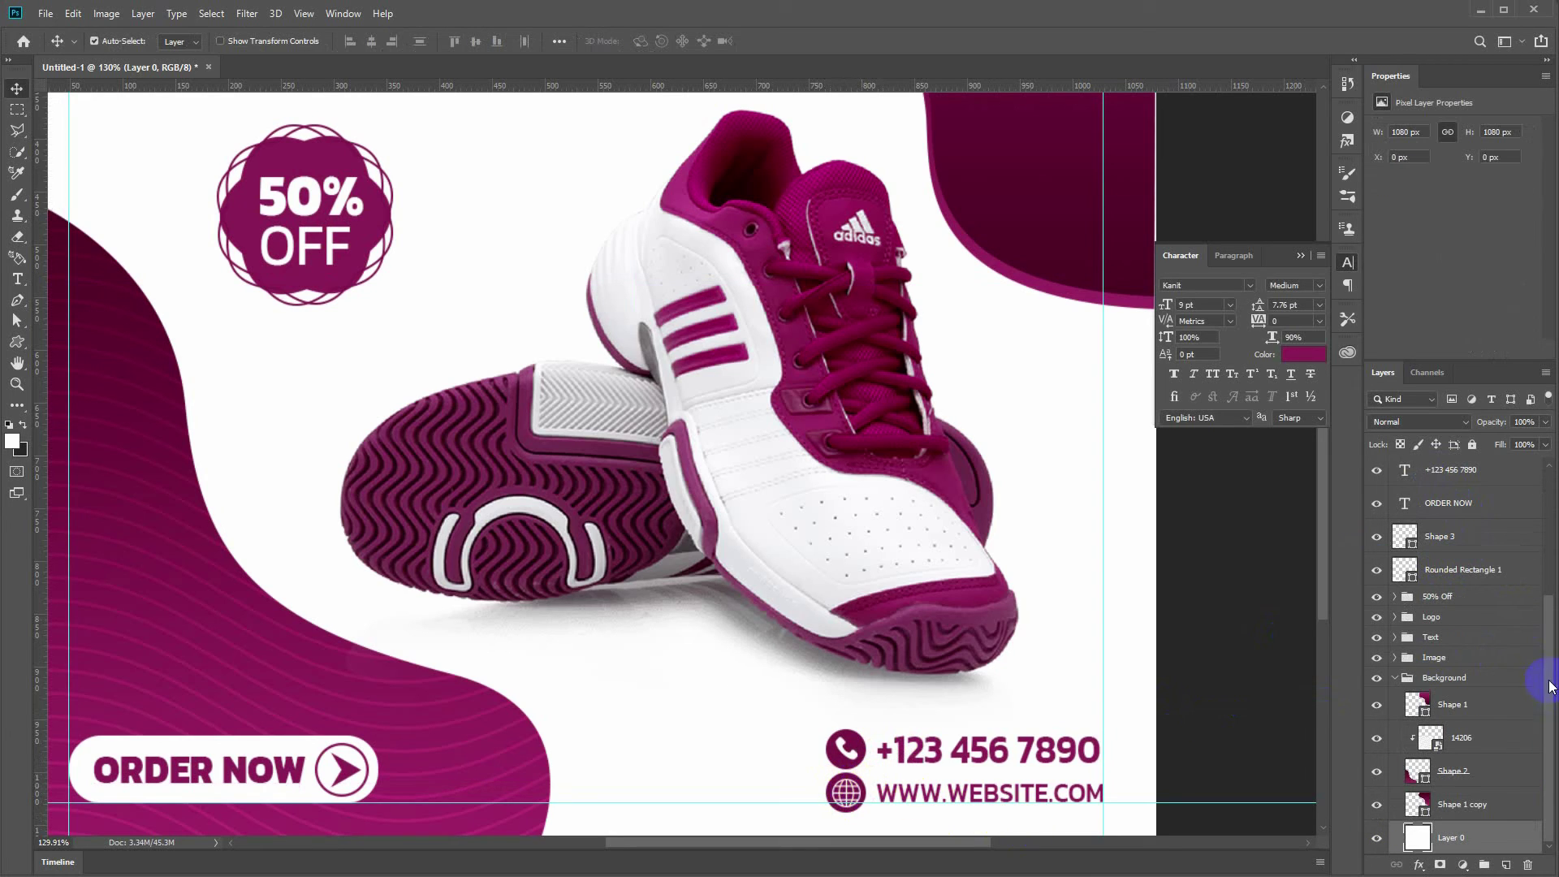
click(1472, 446)
drag(810, 785, 916, 800)
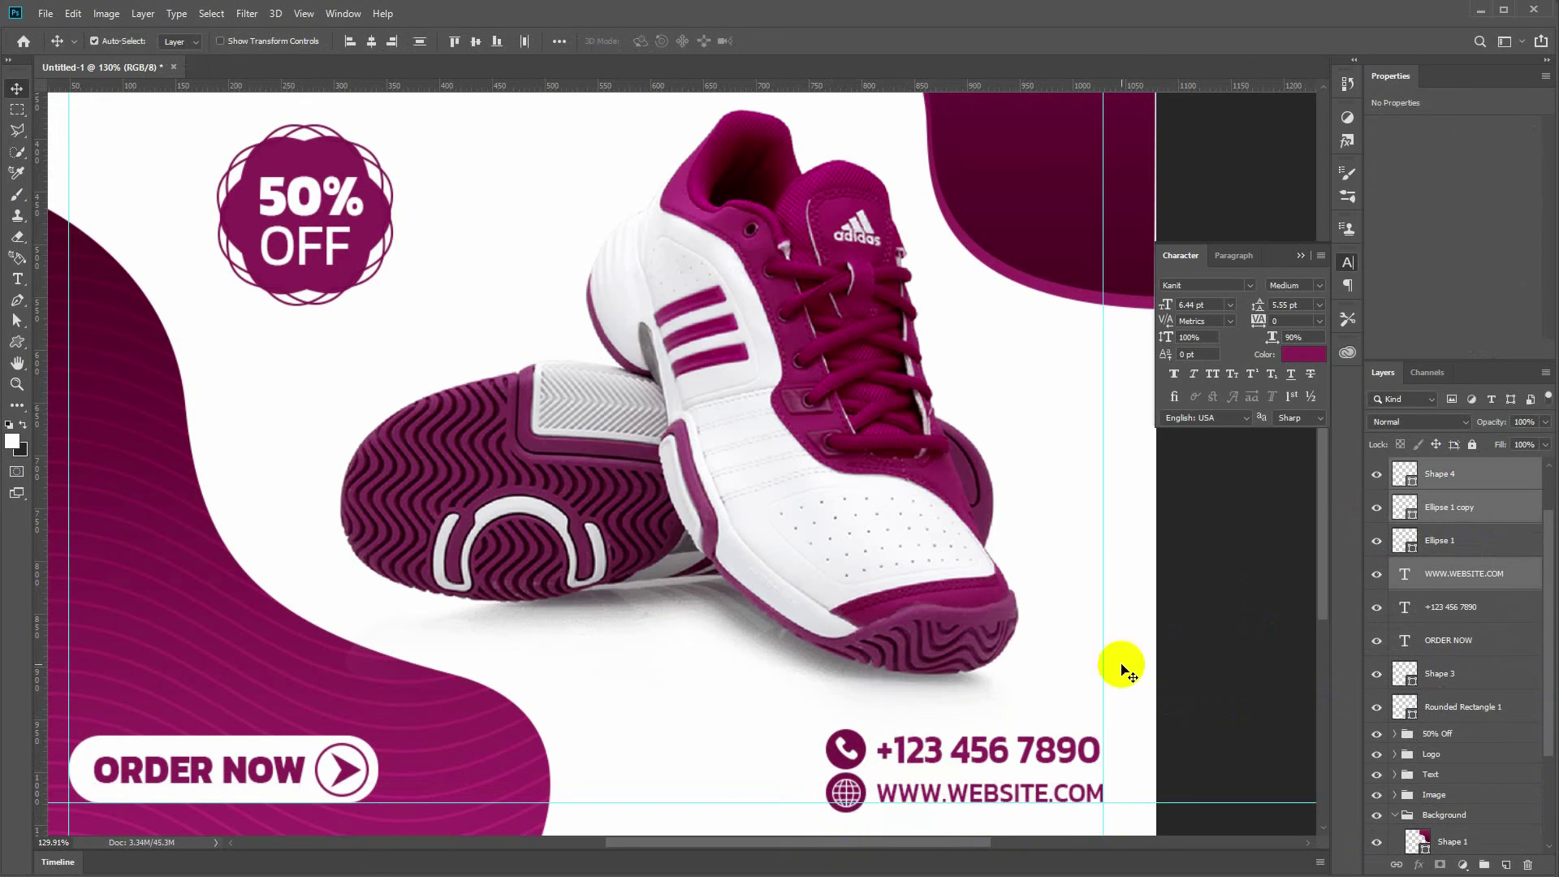
key(ctrl+g)
double_click(1436, 467)
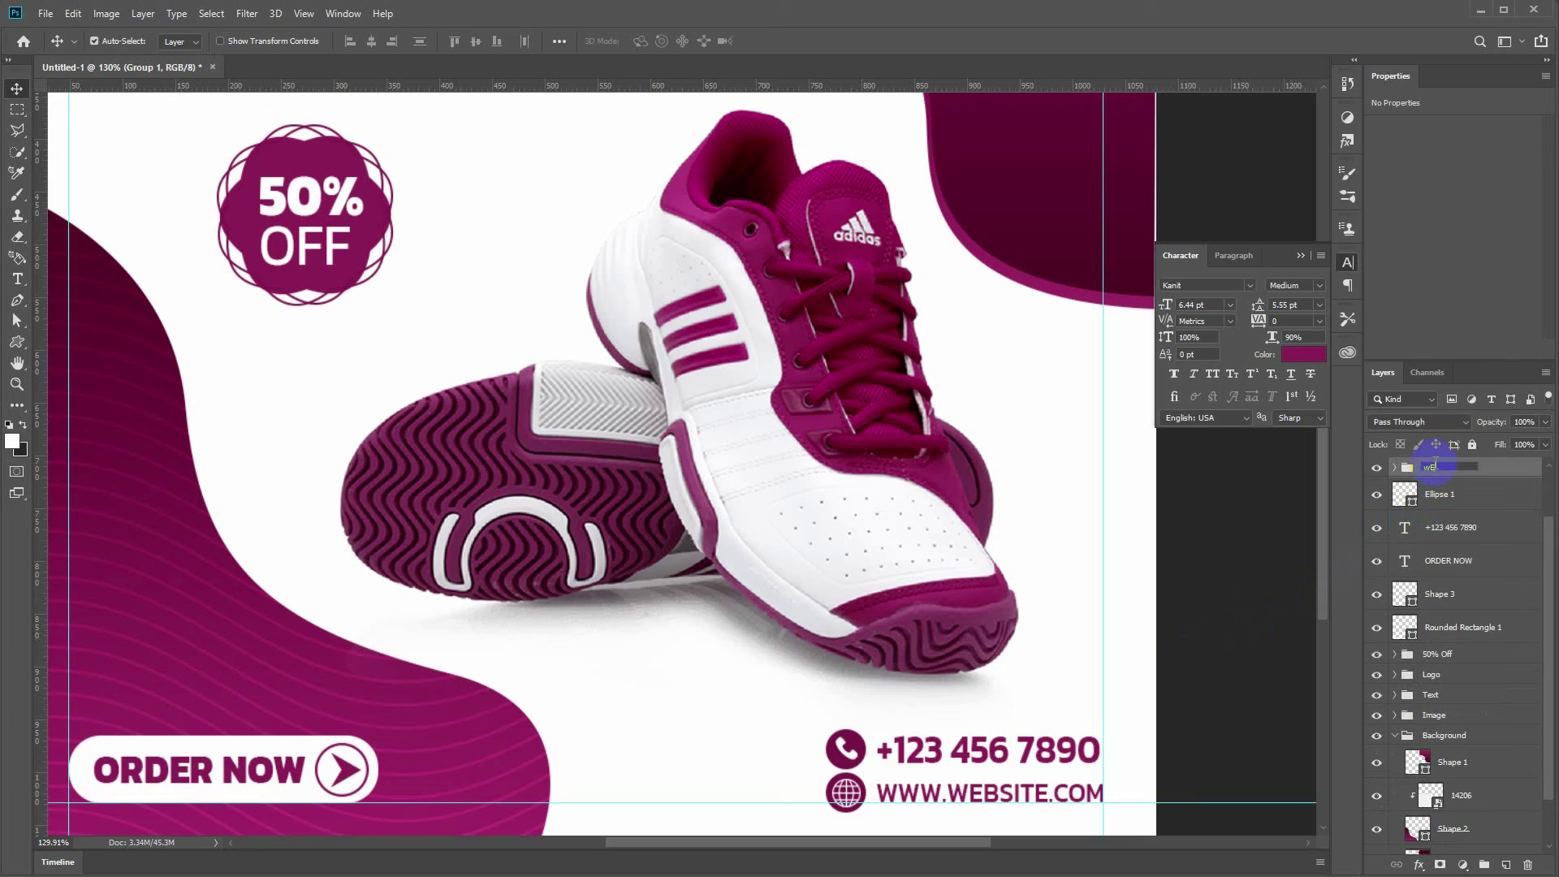
text(Website)
key(Return)
drag(826, 734, 926, 757)
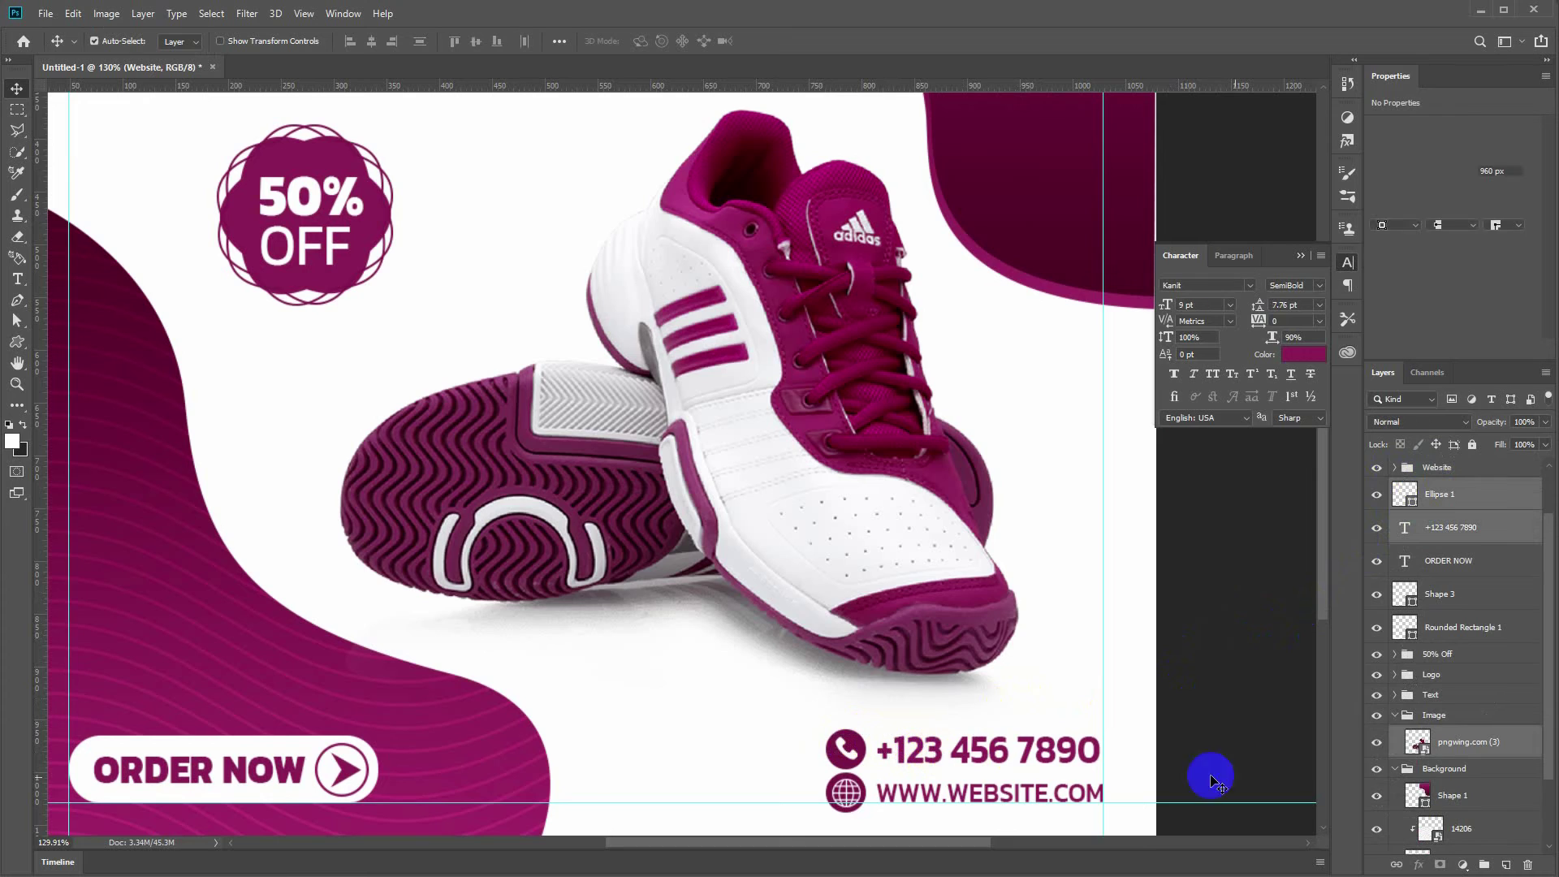
ctrl+click(1471, 742)
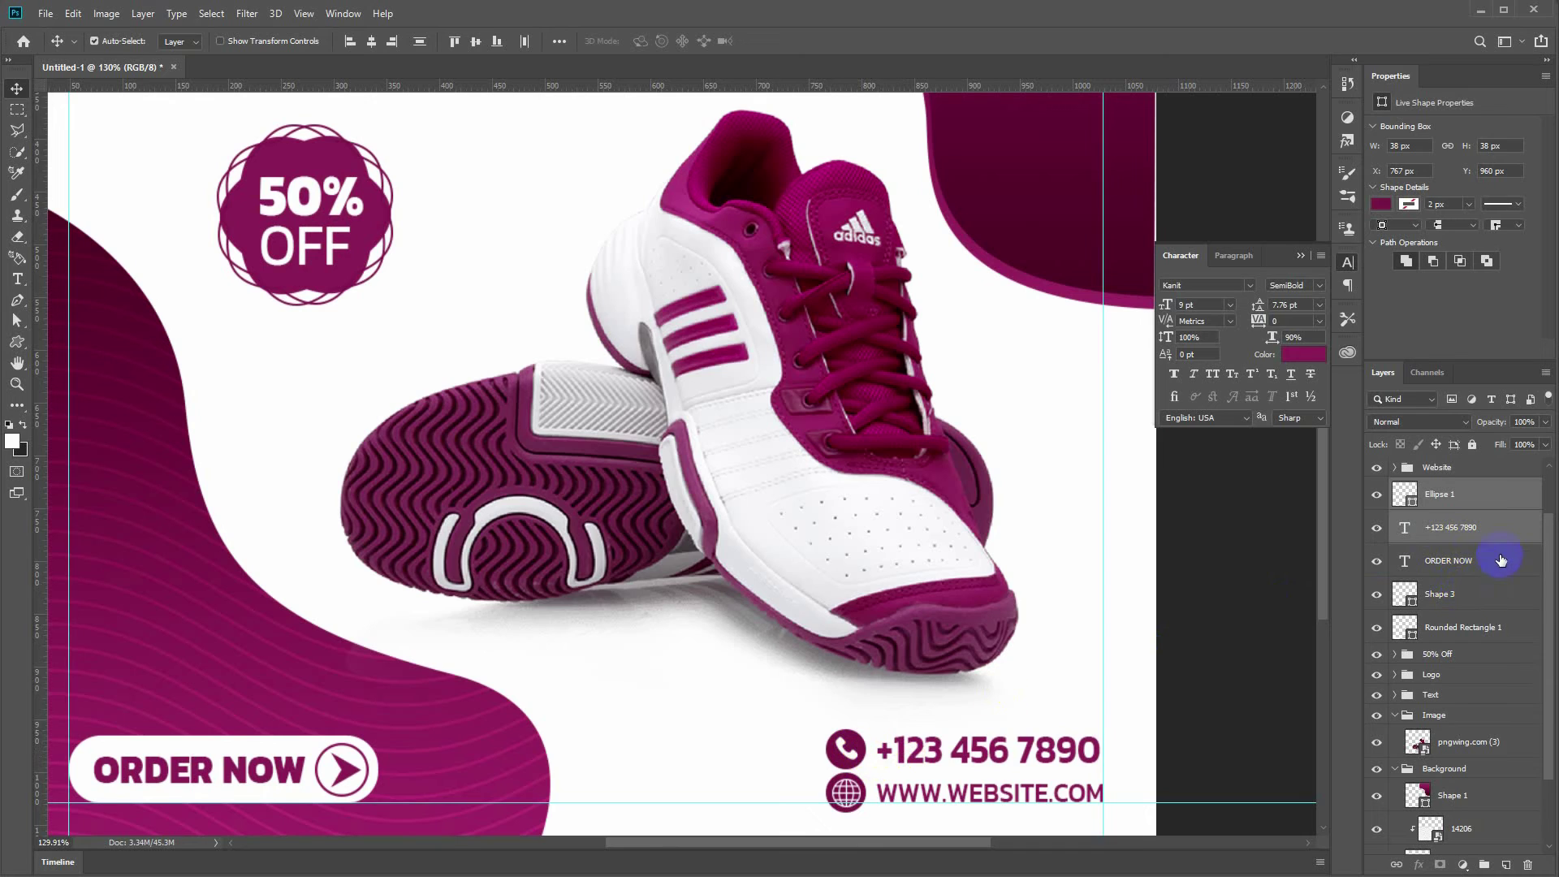
click(1395, 468)
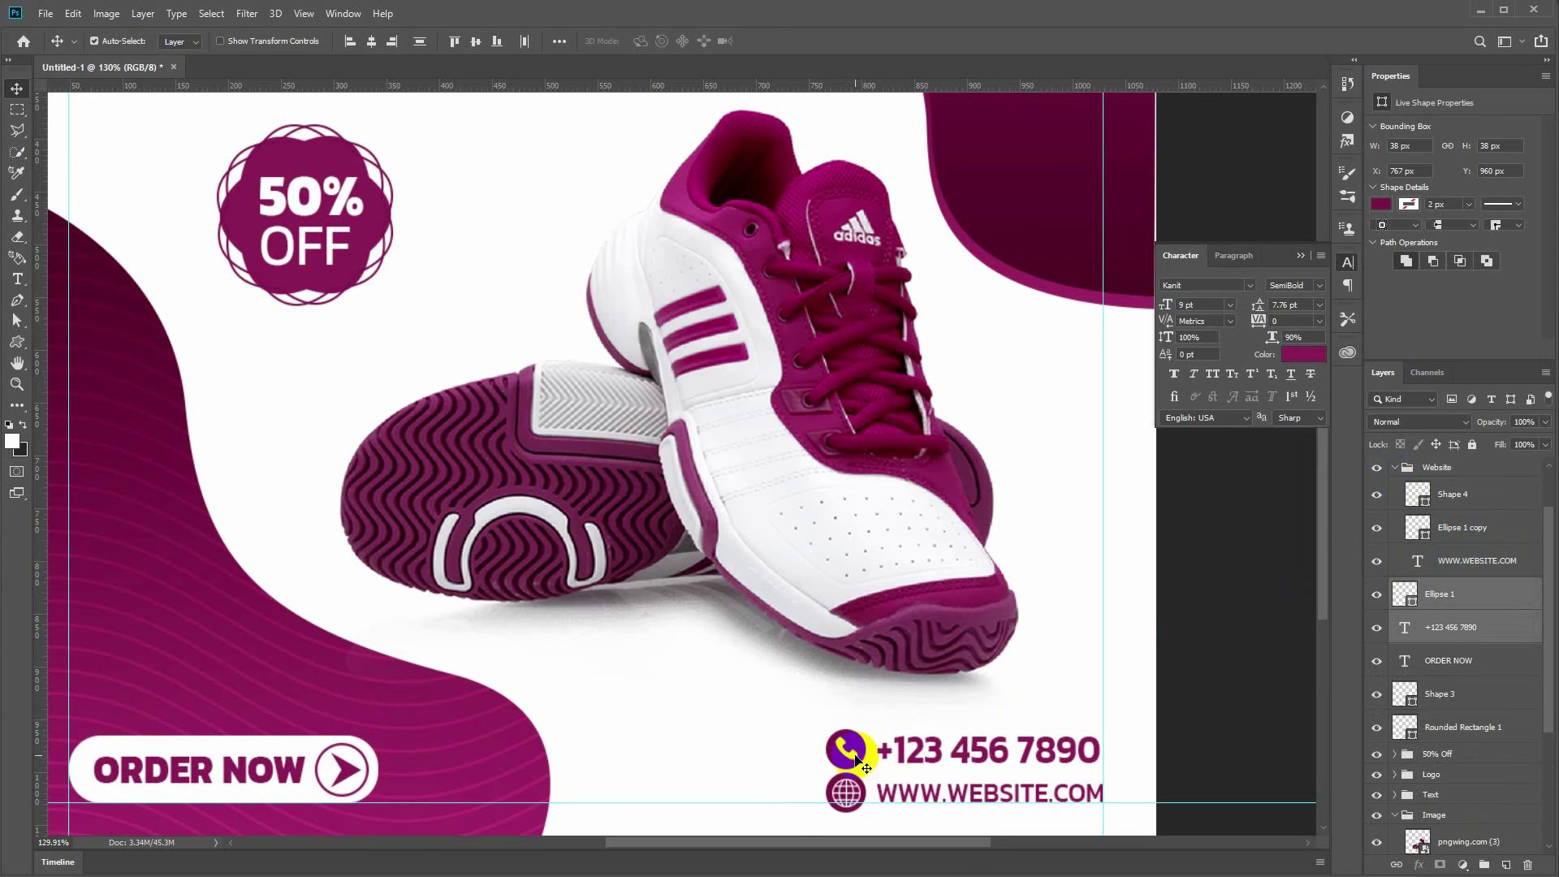
click(757, 726)
Step: Group the phone icon, its circle and the phone number text as Phone, and collapse the Website group
click(843, 744)
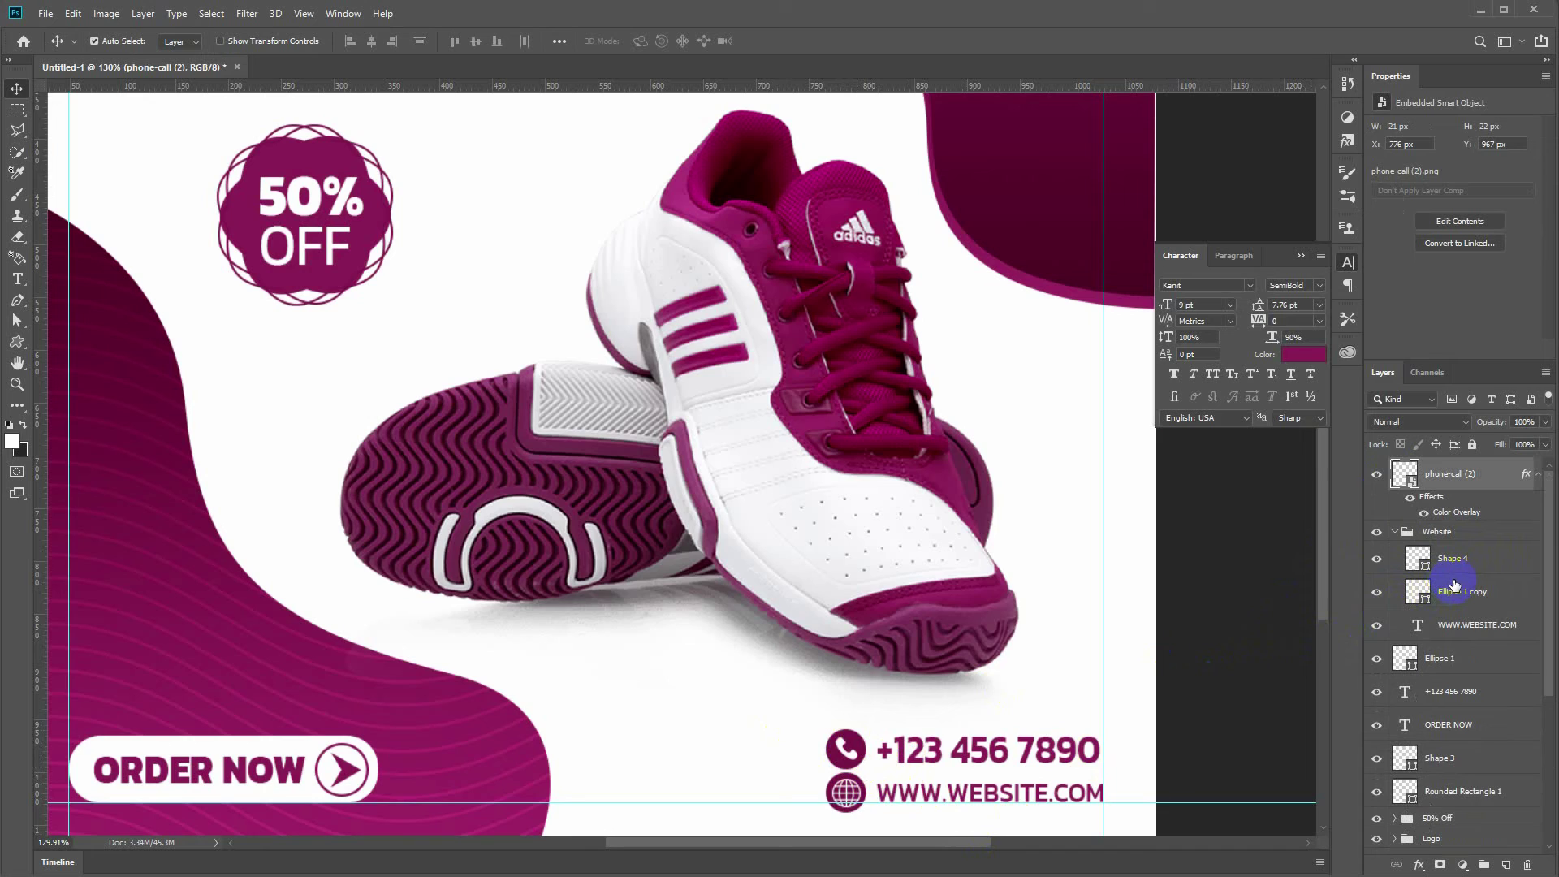
ctrl+click(1471, 691)
ctrl+click(1458, 656)
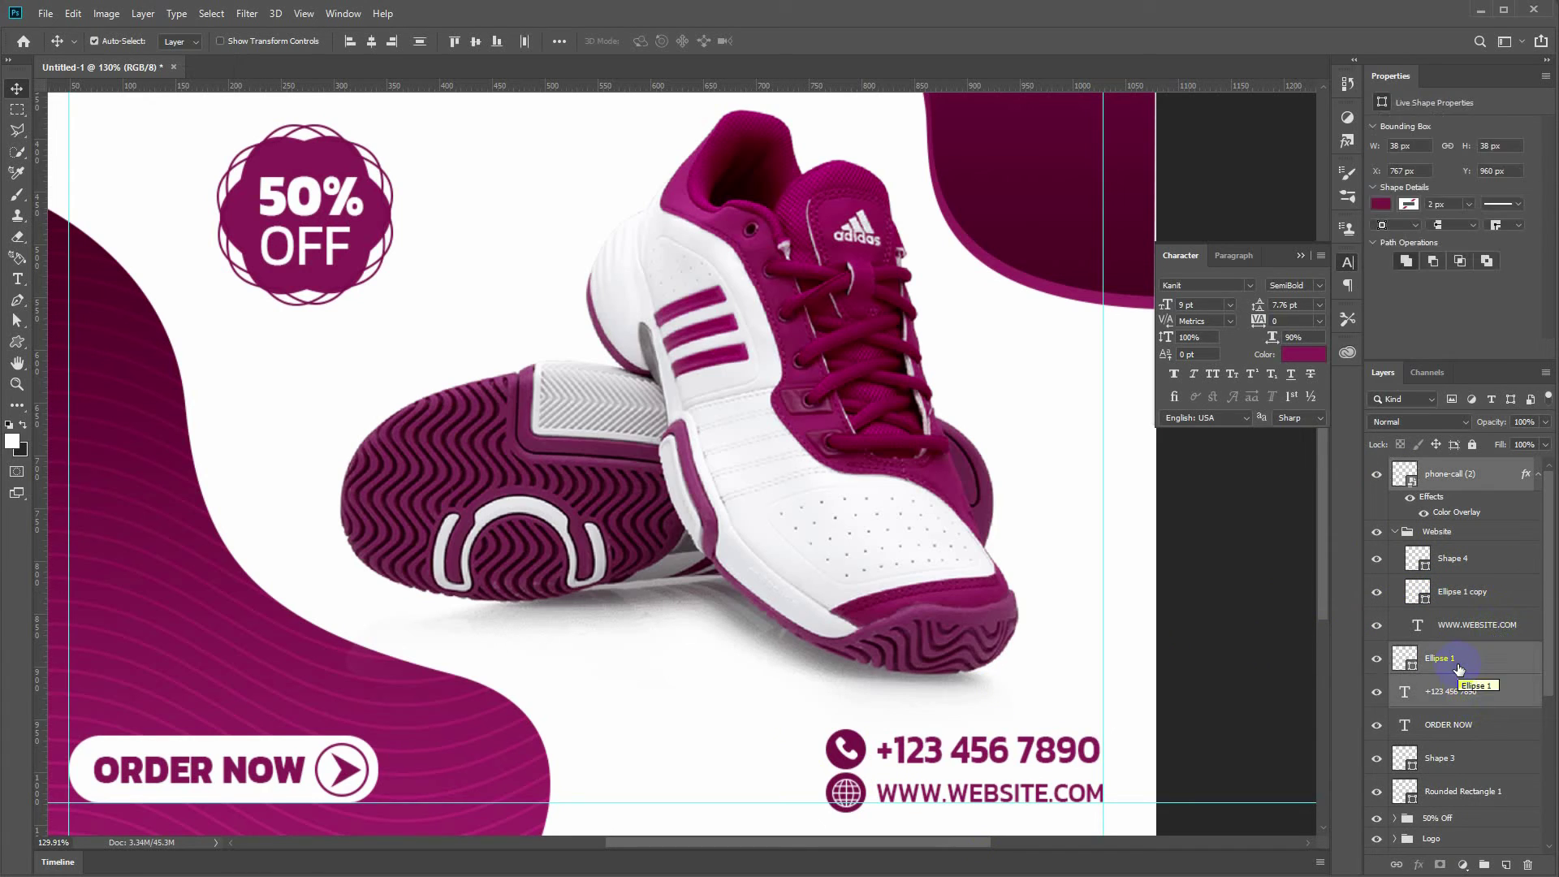
key(ctrl+g)
double_click(1453, 468)
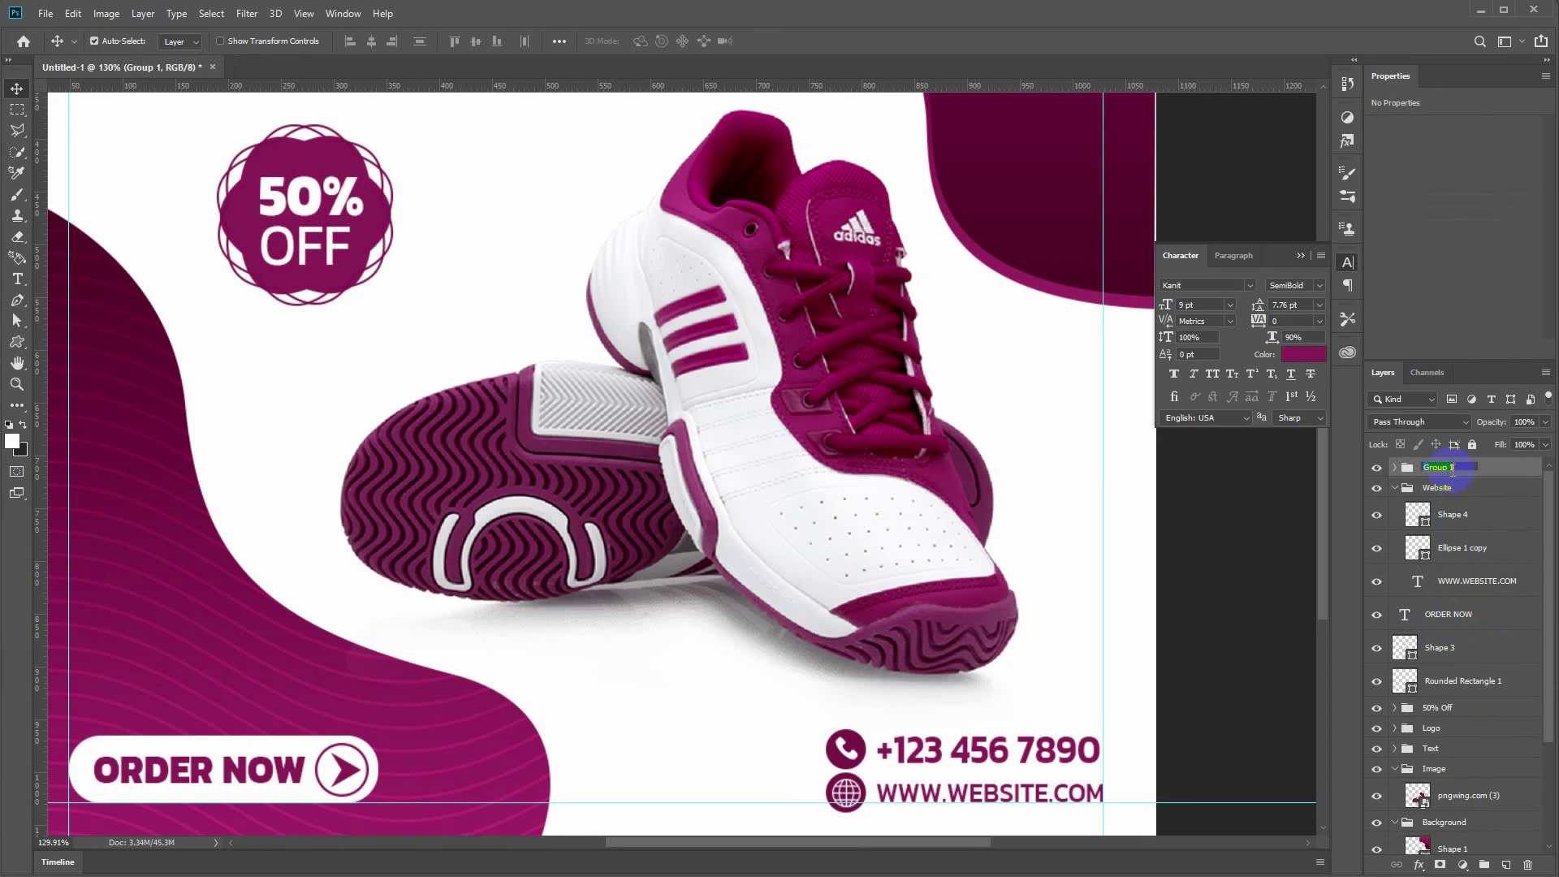
key(Return)
click(1377, 468)
click(1376, 468)
click(1395, 487)
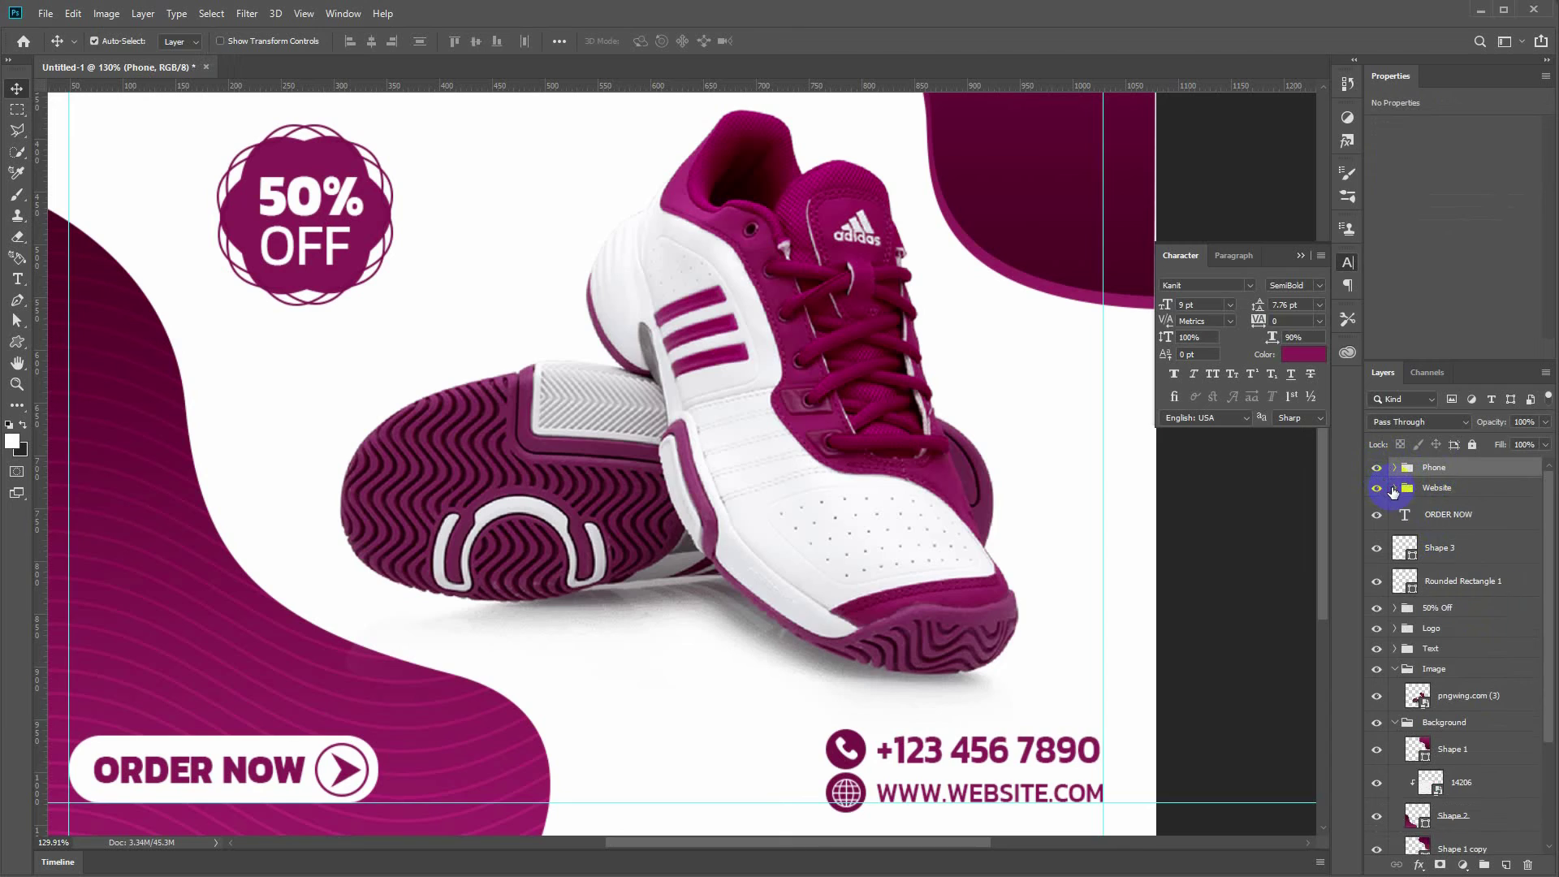
Step: Group the ORDER NOW text, the arrow shape and the rounded rectangle as Button
click(1448, 517)
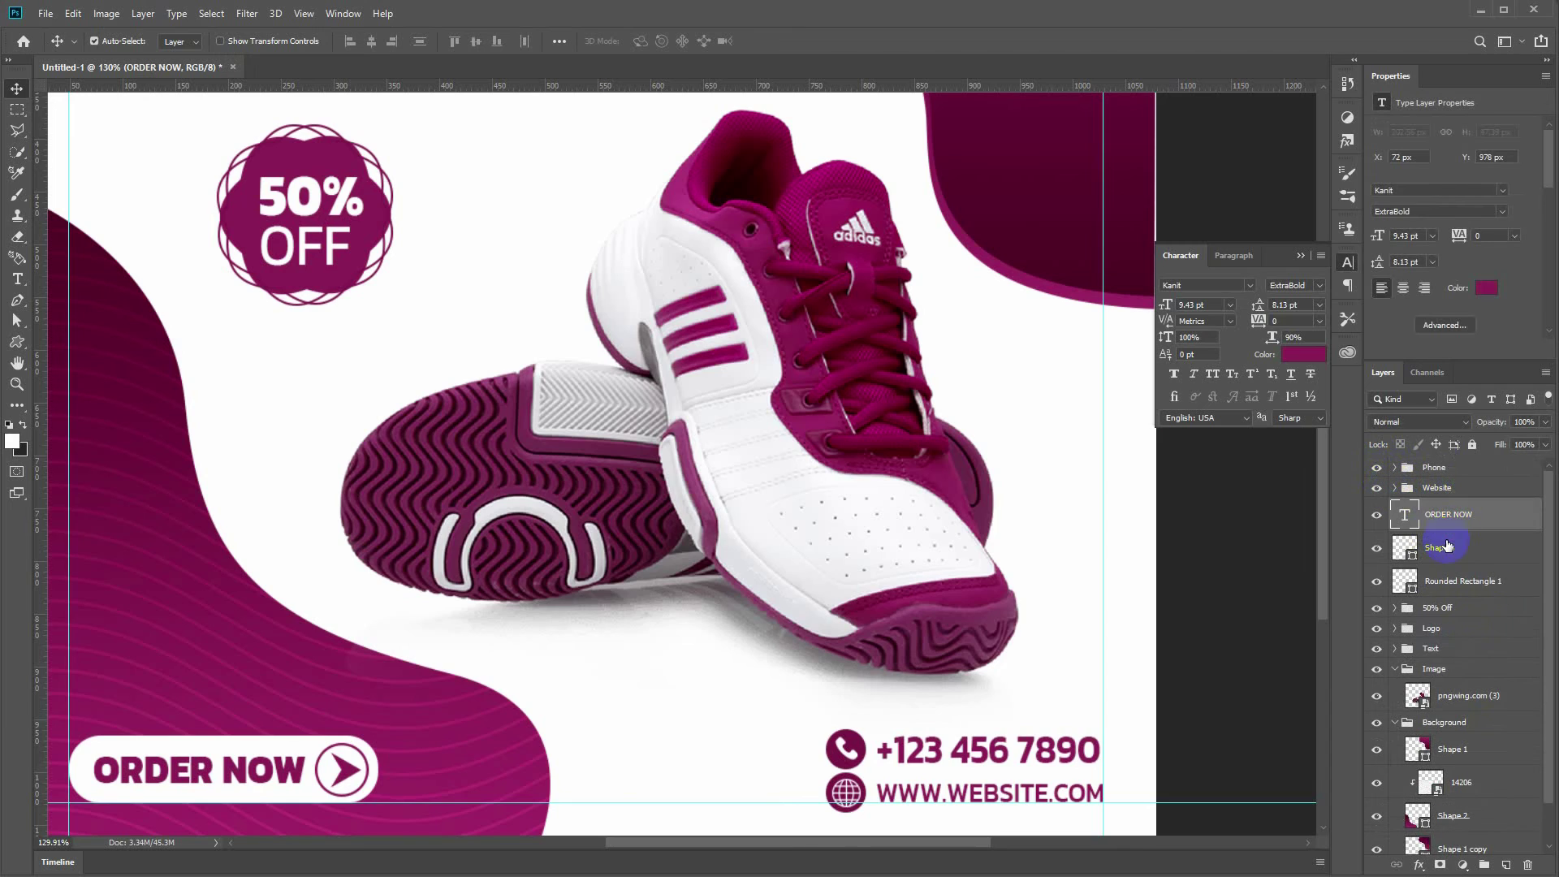
click(1376, 582)
click(1376, 581)
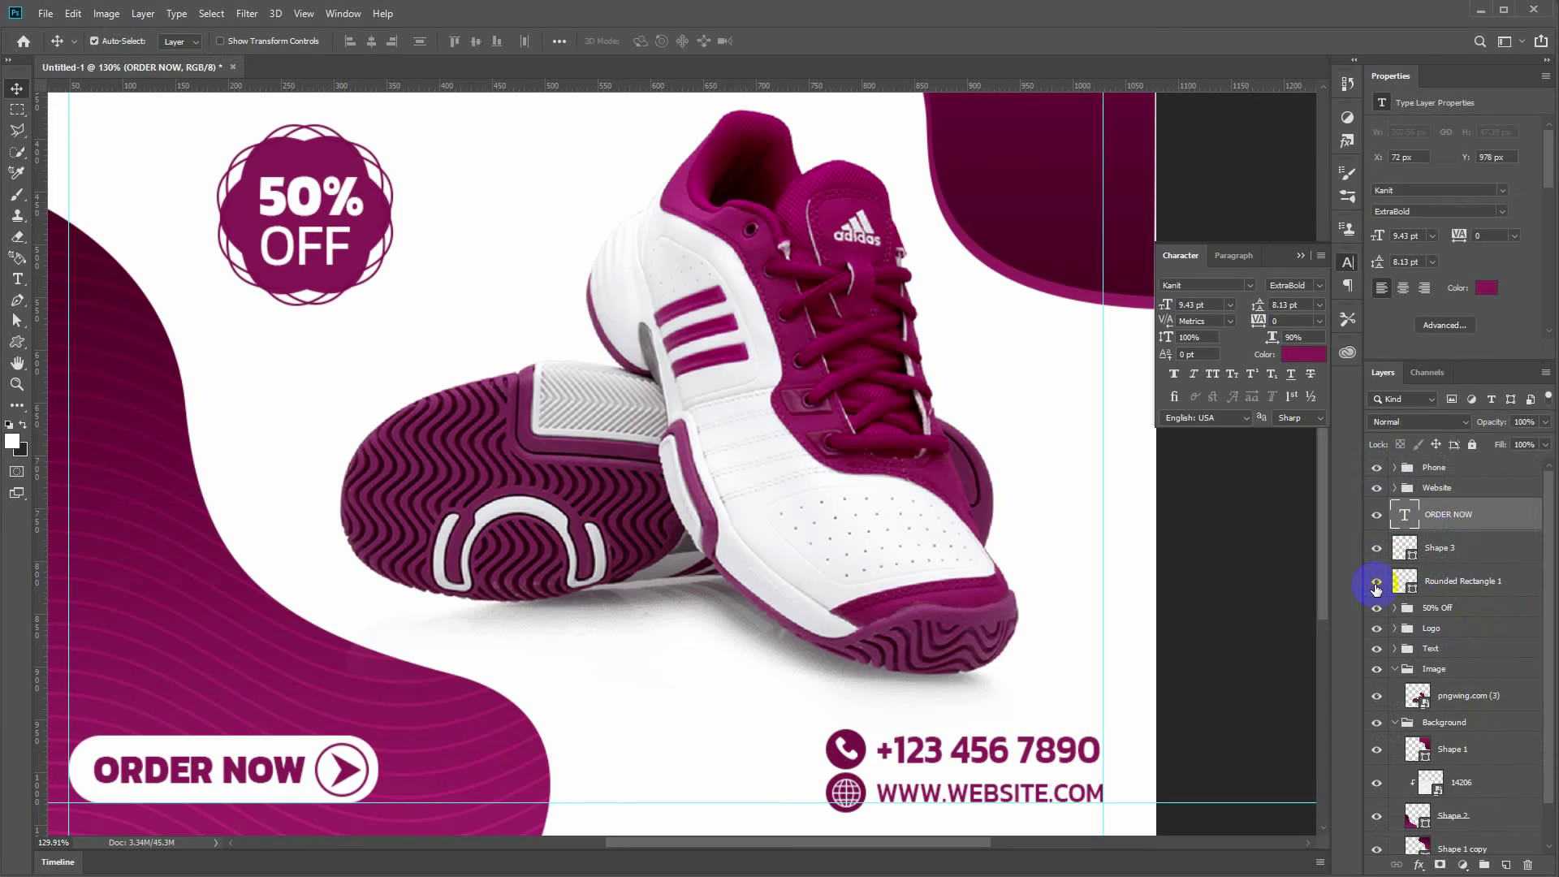
shift+click(1453, 582)
key(ctrl+g)
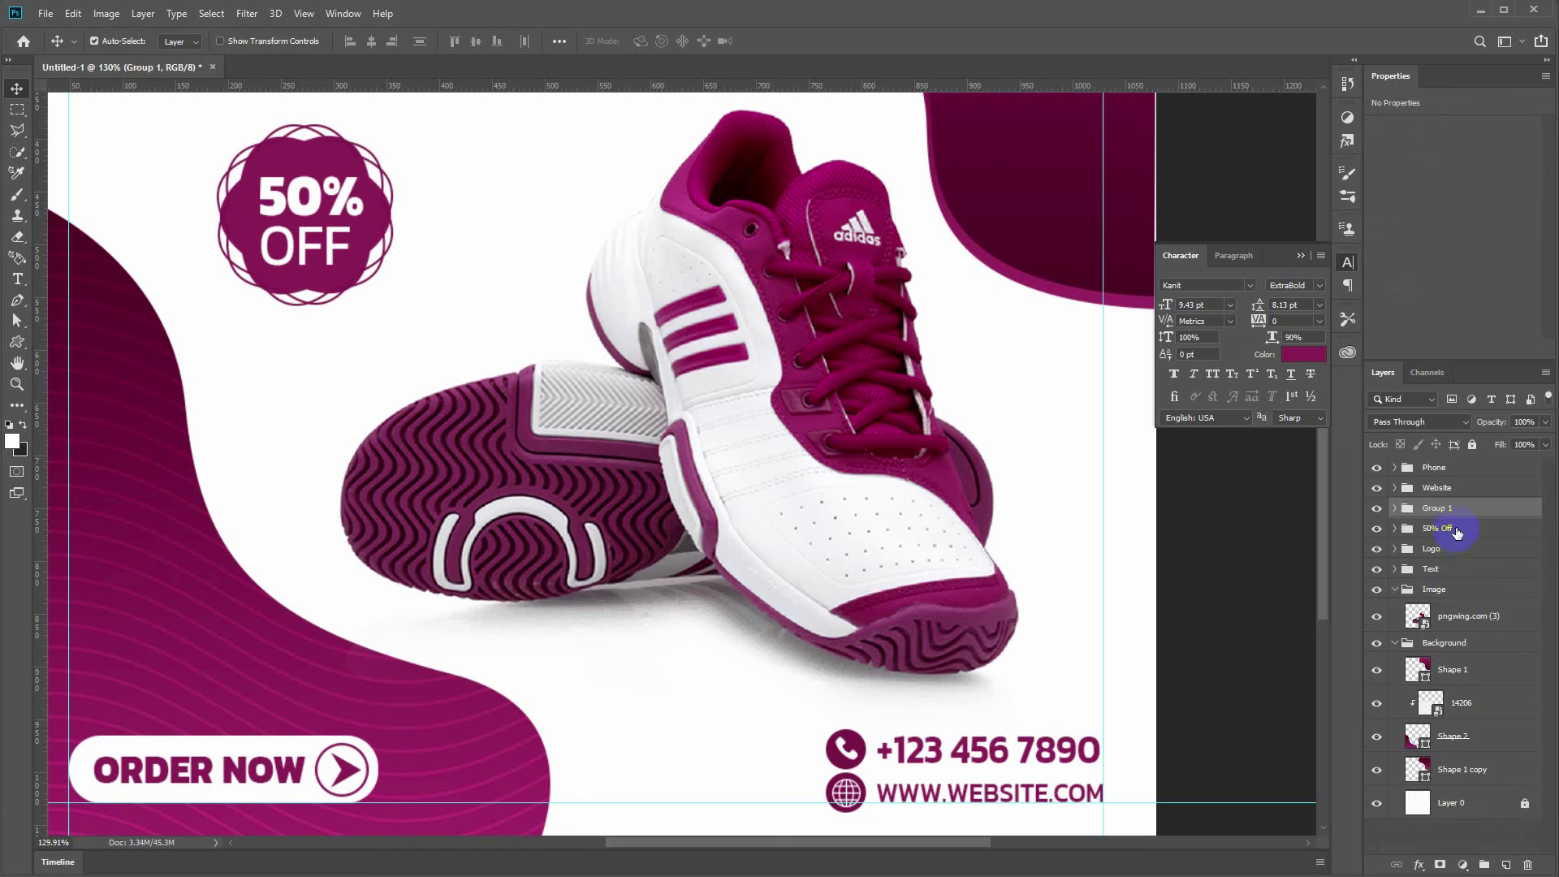
double_click(1439, 508)
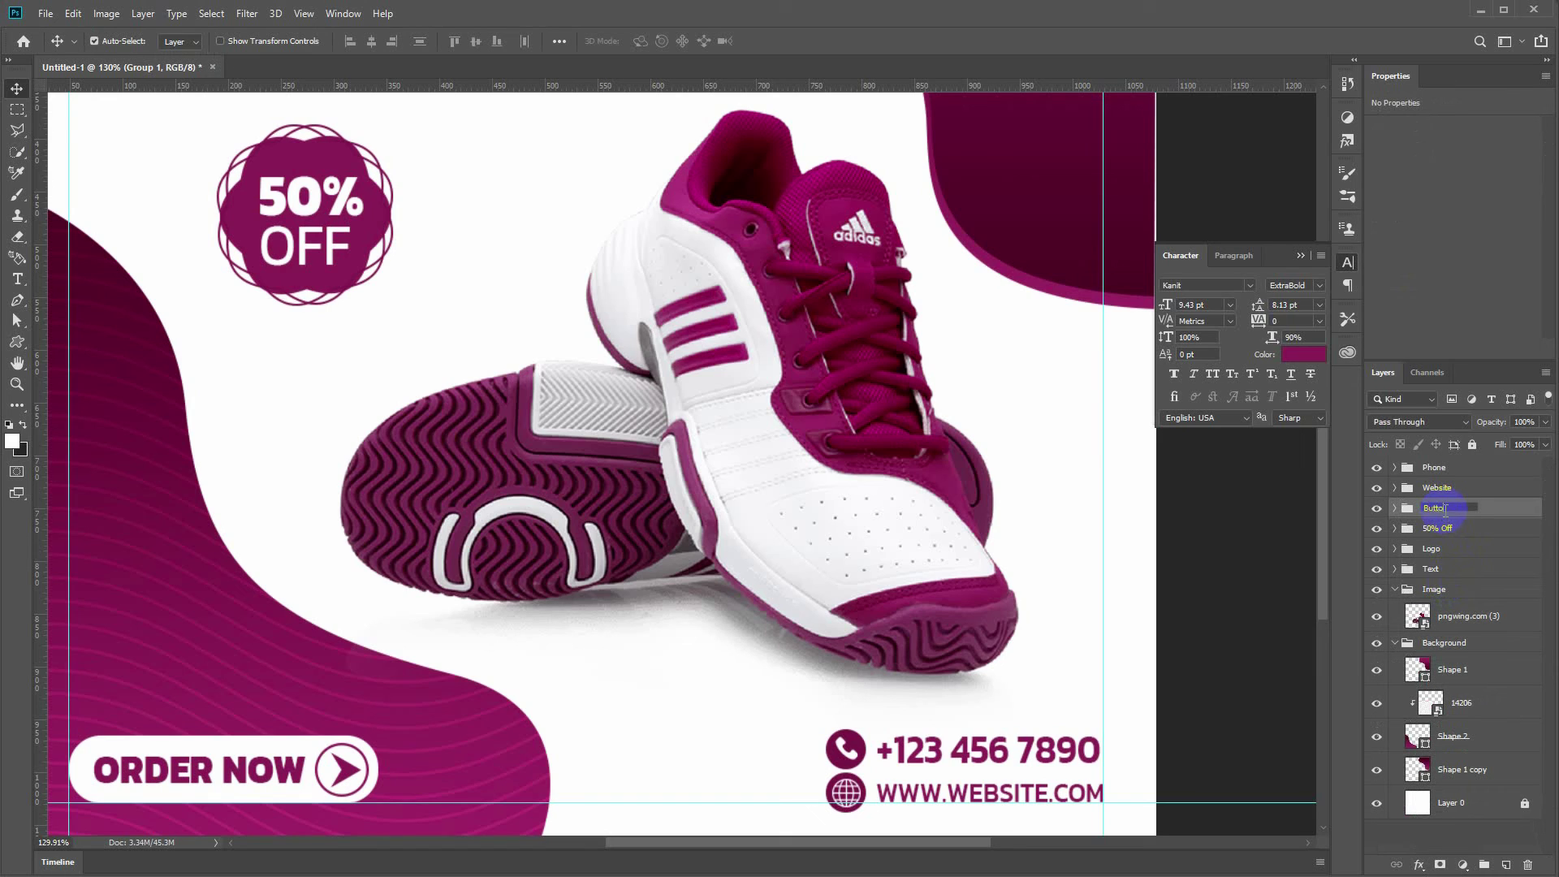
text(Button)
key(Return)
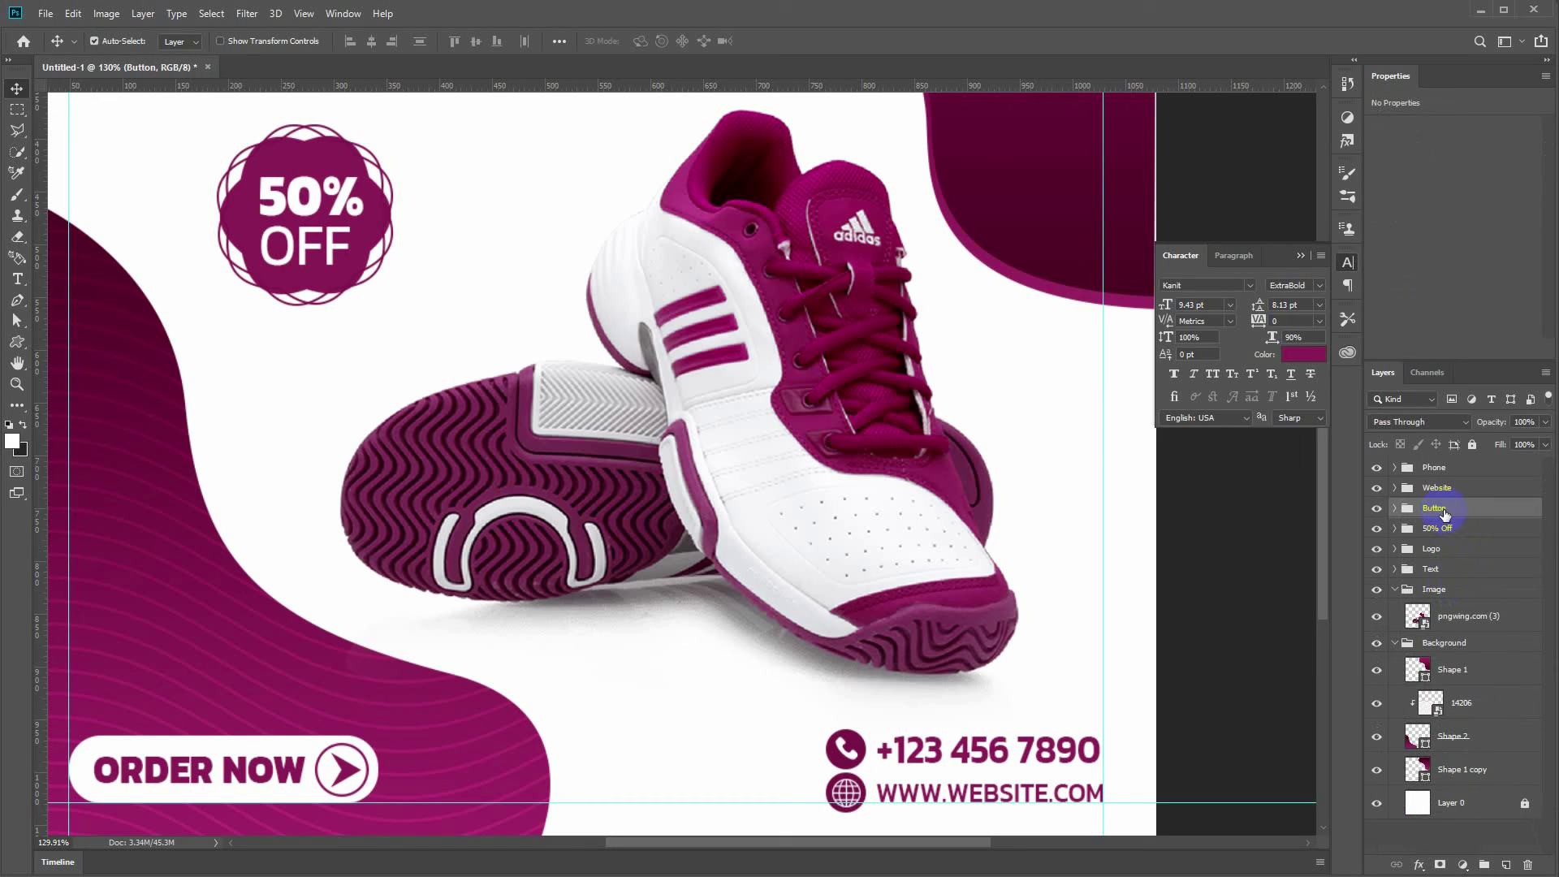
Step: Collapse the Background and Image layer groups and view the whole design
click(1396, 643)
click(1395, 589)
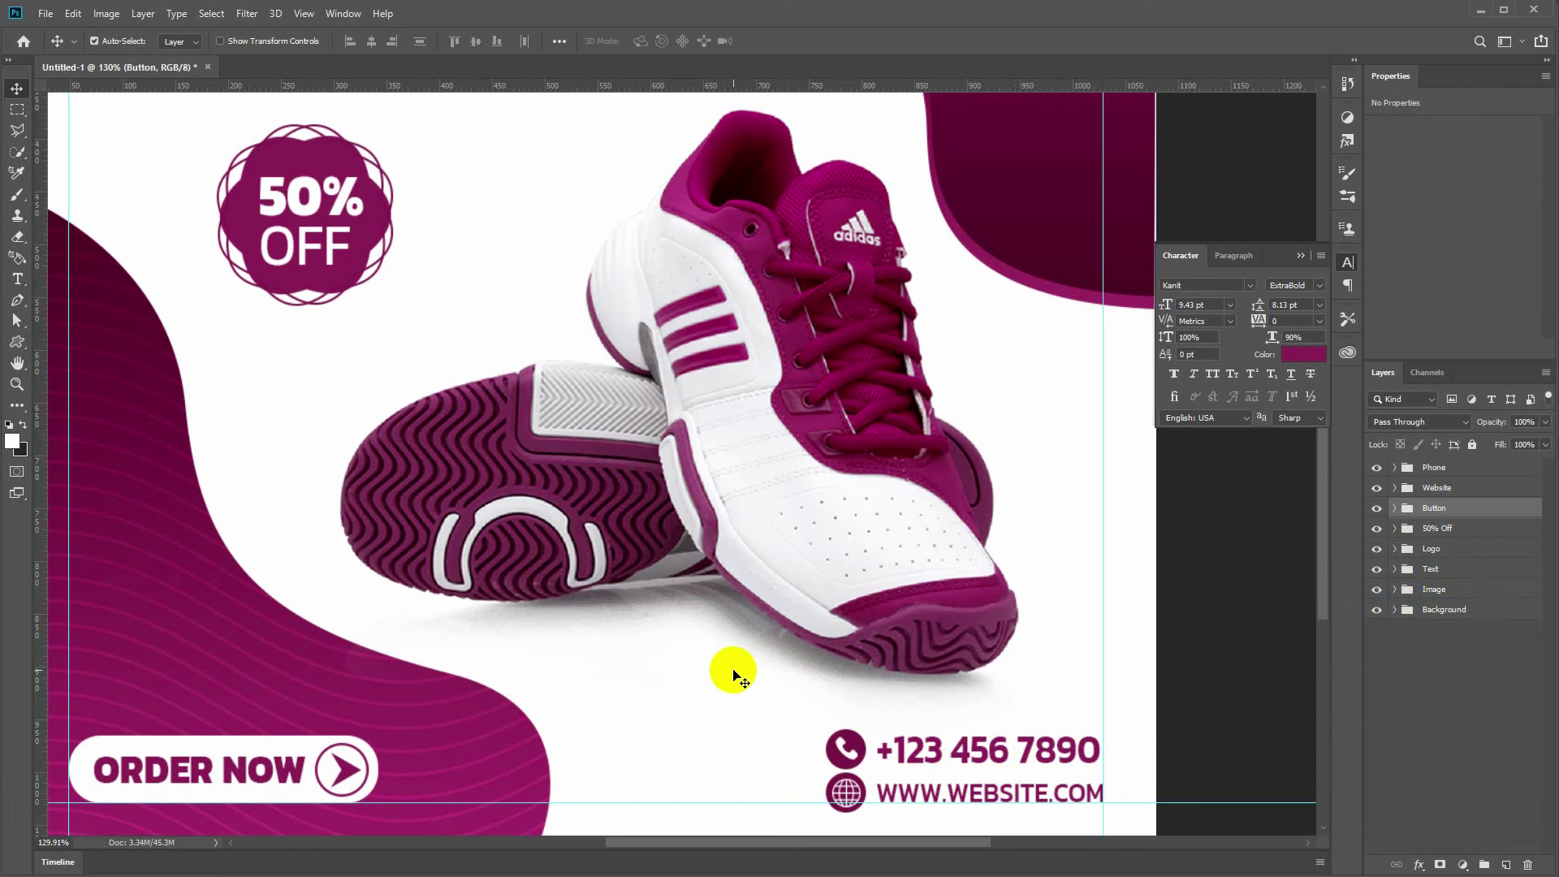
scroll(734, 529, down, 5)
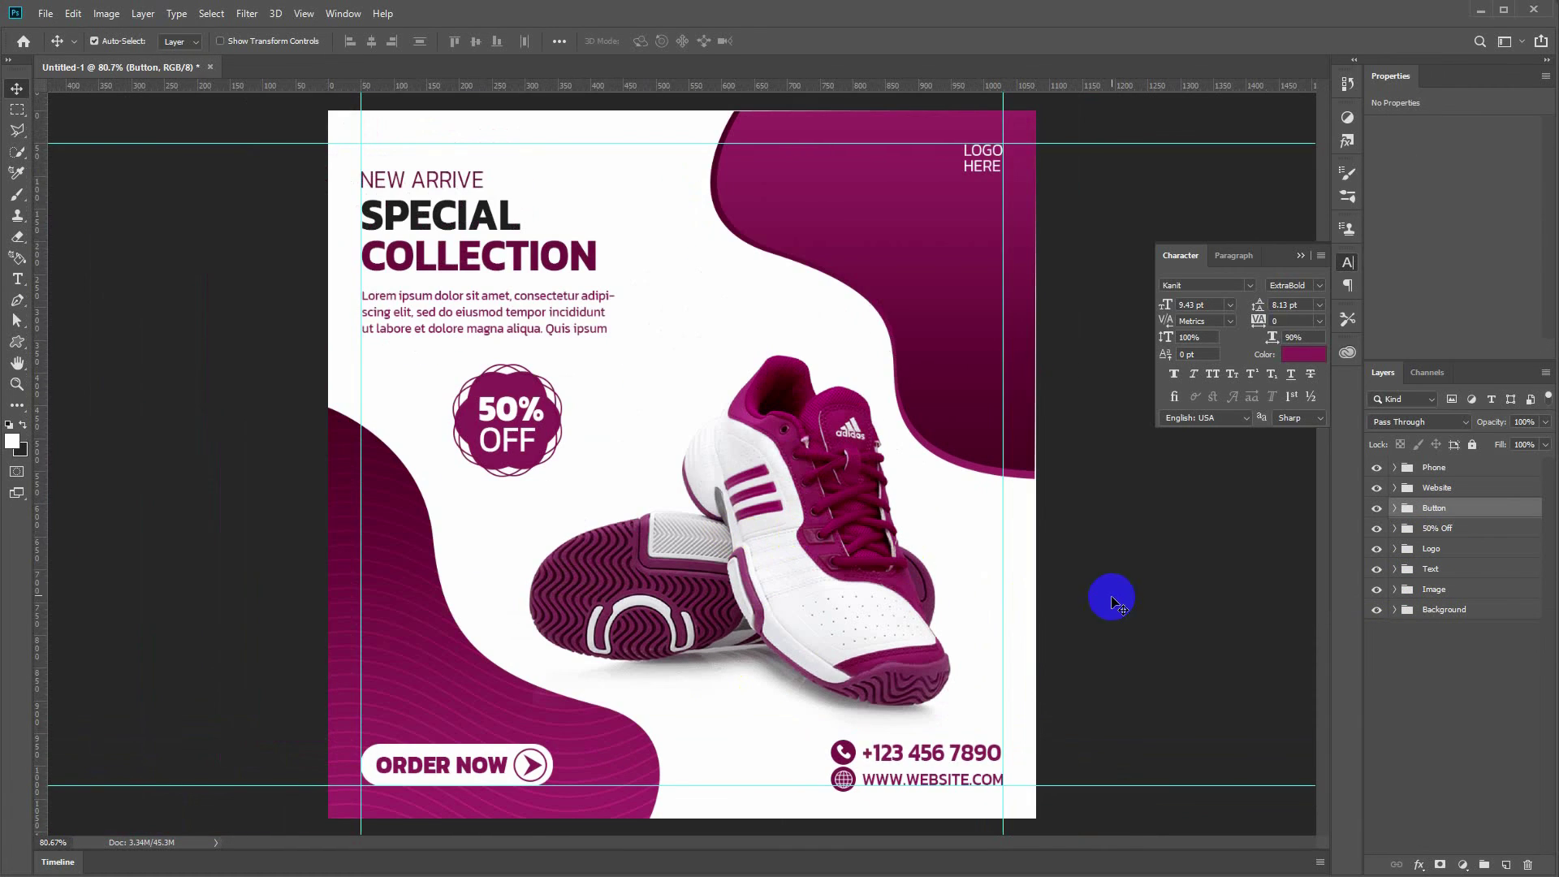
click(1099, 504)
Step: Unlock the white base layer in the Background group, collapse the group and deselect all layers
click(1395, 610)
click(1527, 770)
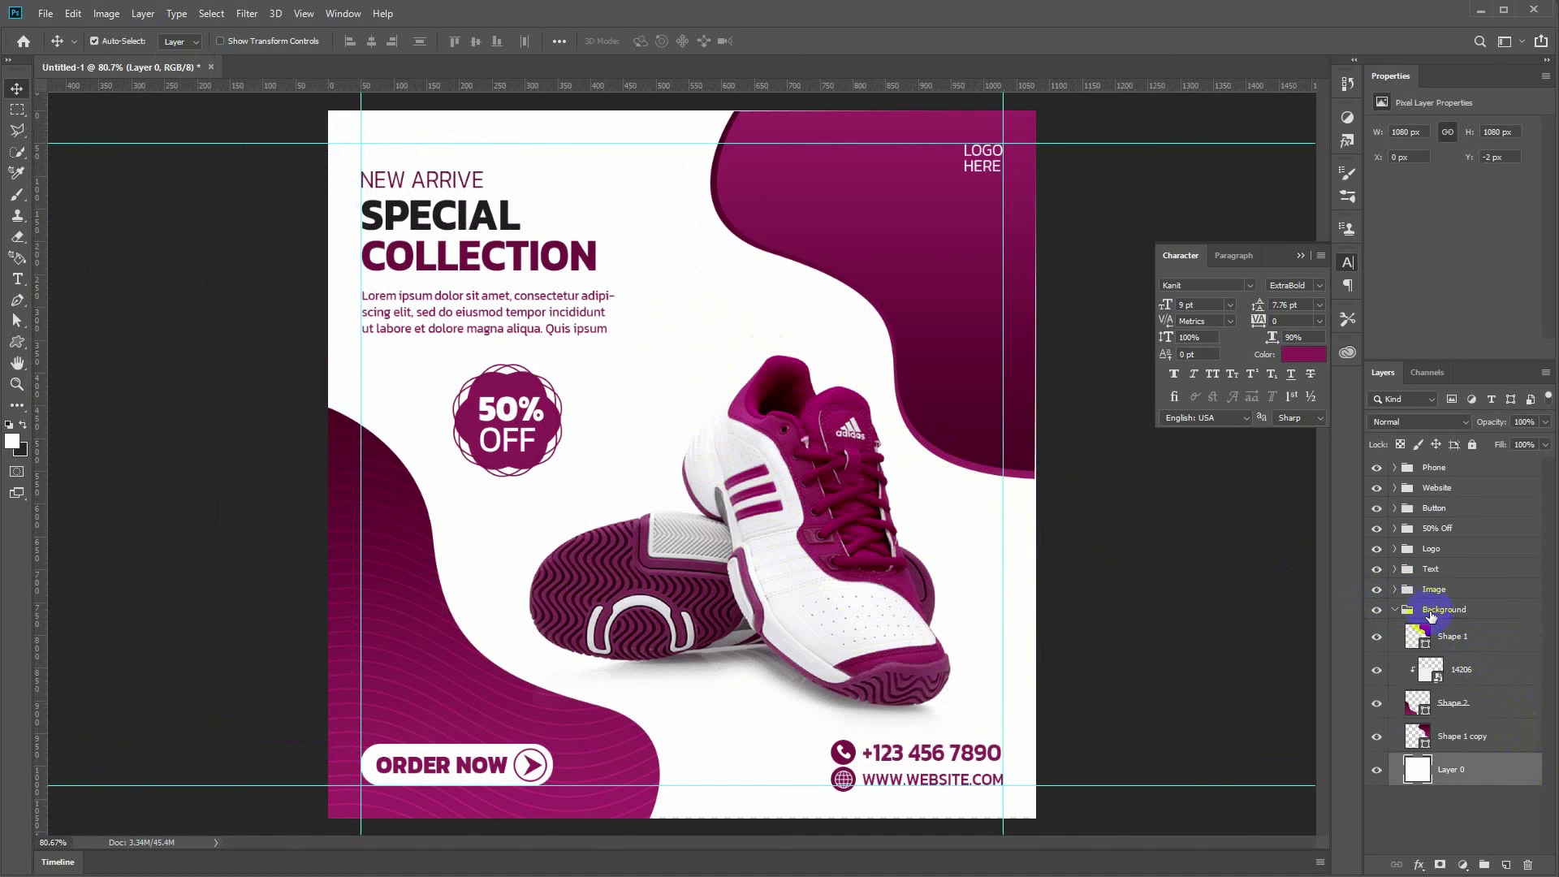
click(1453, 638)
ctrl+click(1471, 741)
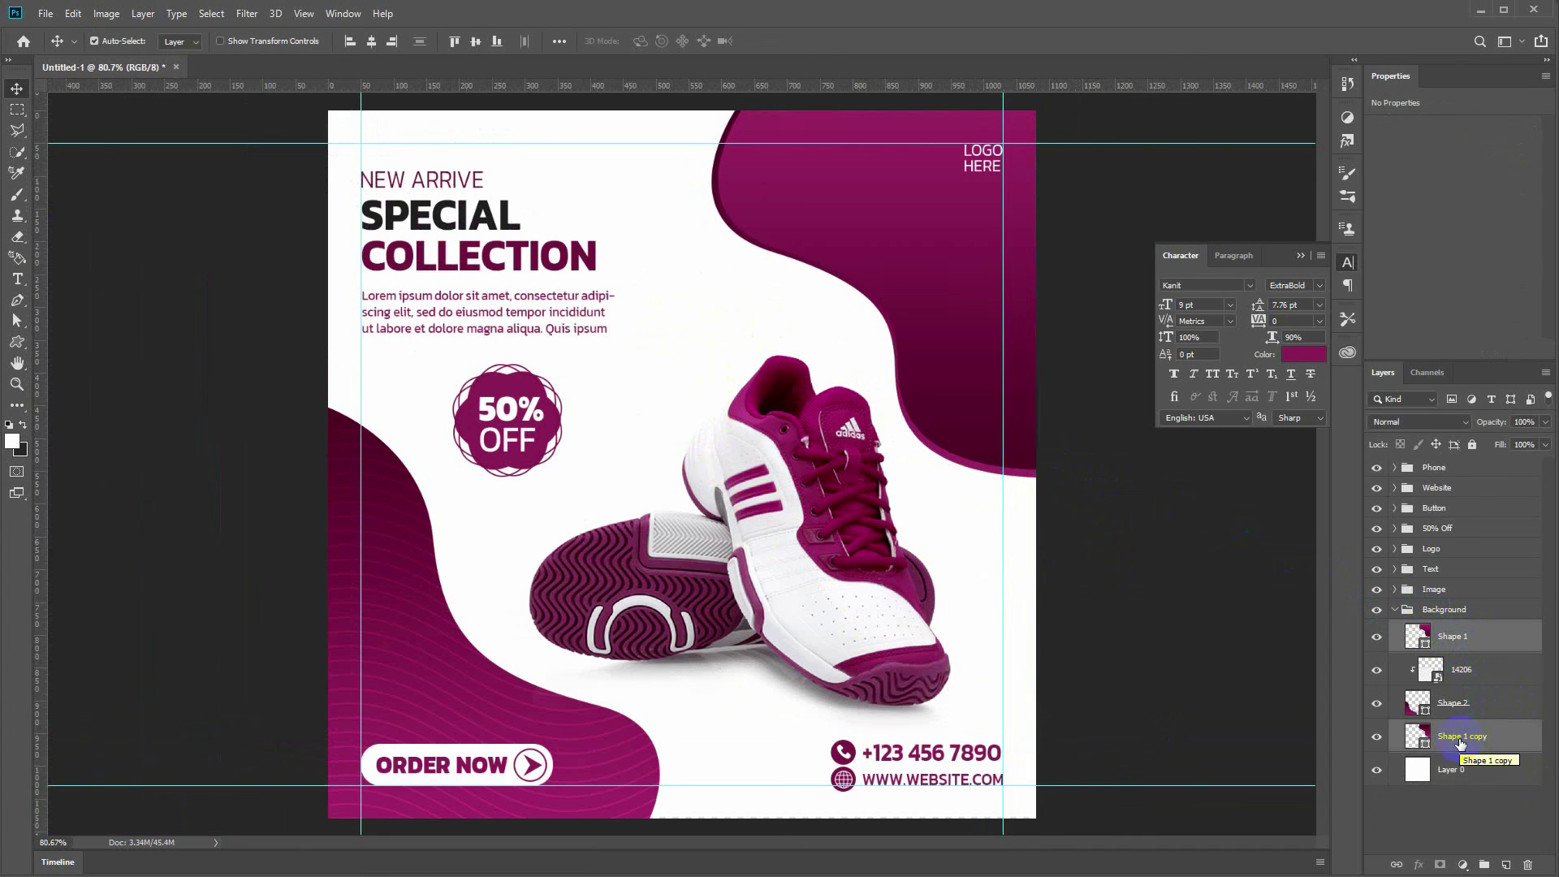
click(1395, 610)
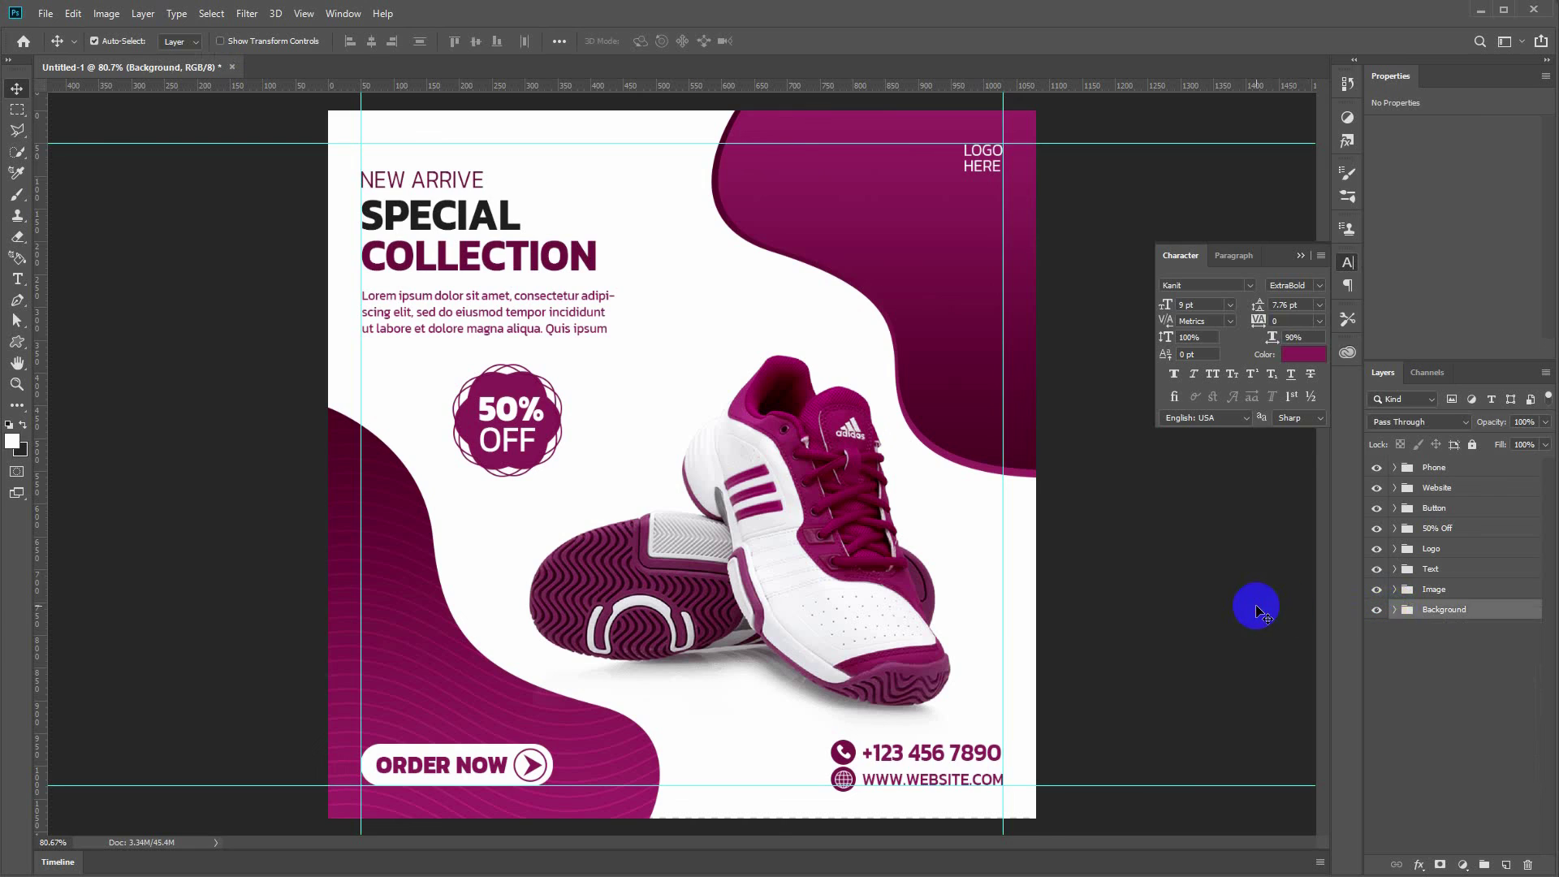
click(1247, 615)
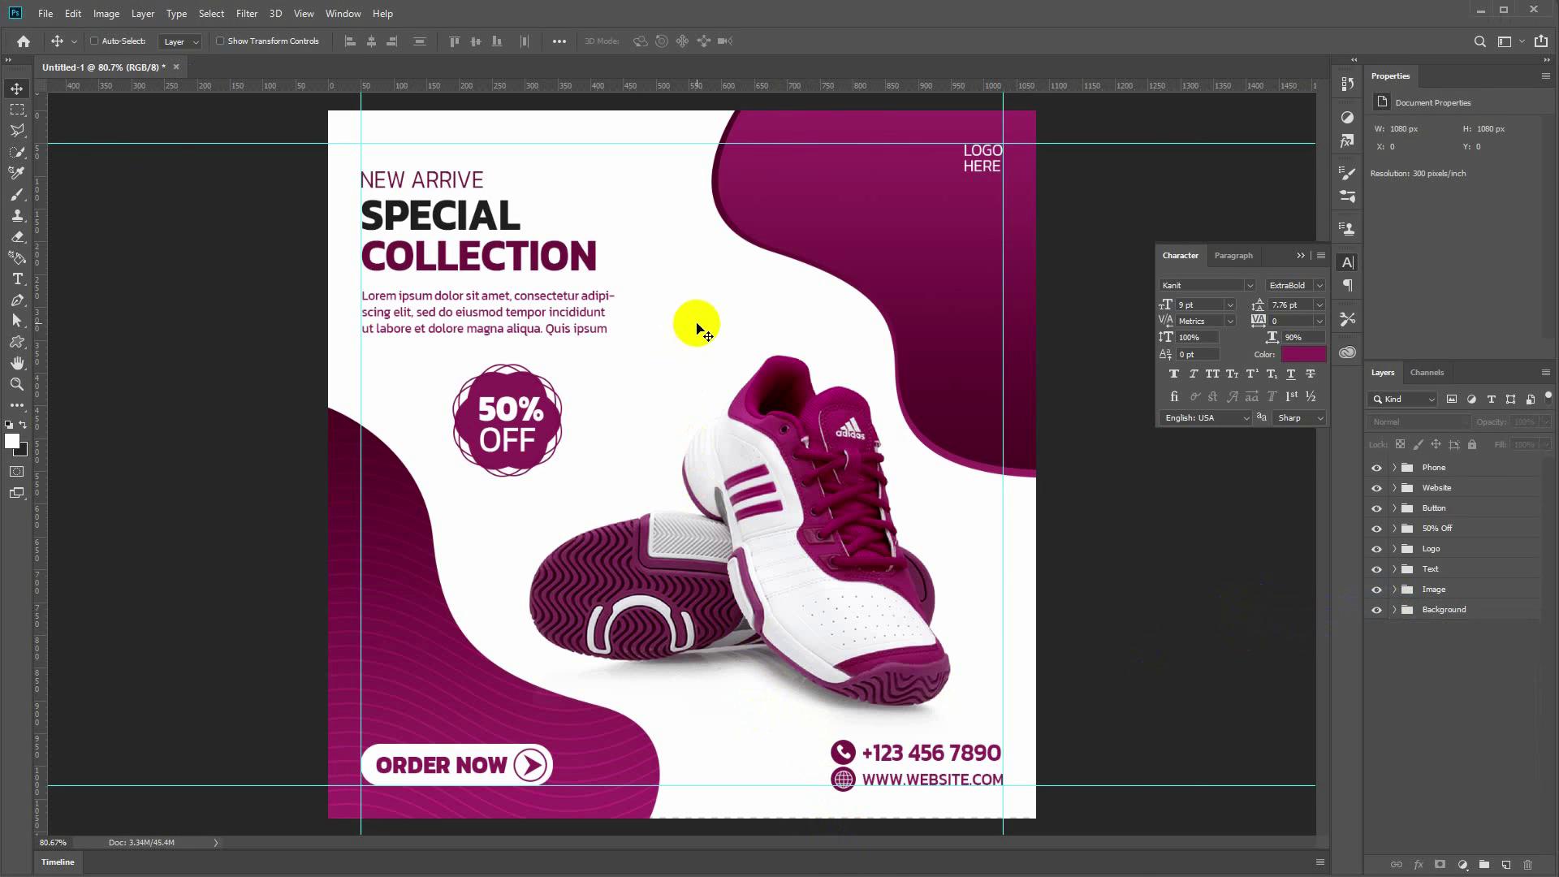
Step: Paste the dot pattern as pixels, scale it to about 189 x 178 px and place it over the upper magenta shape's right edge
key(ctrl+v)
click(207, 539)
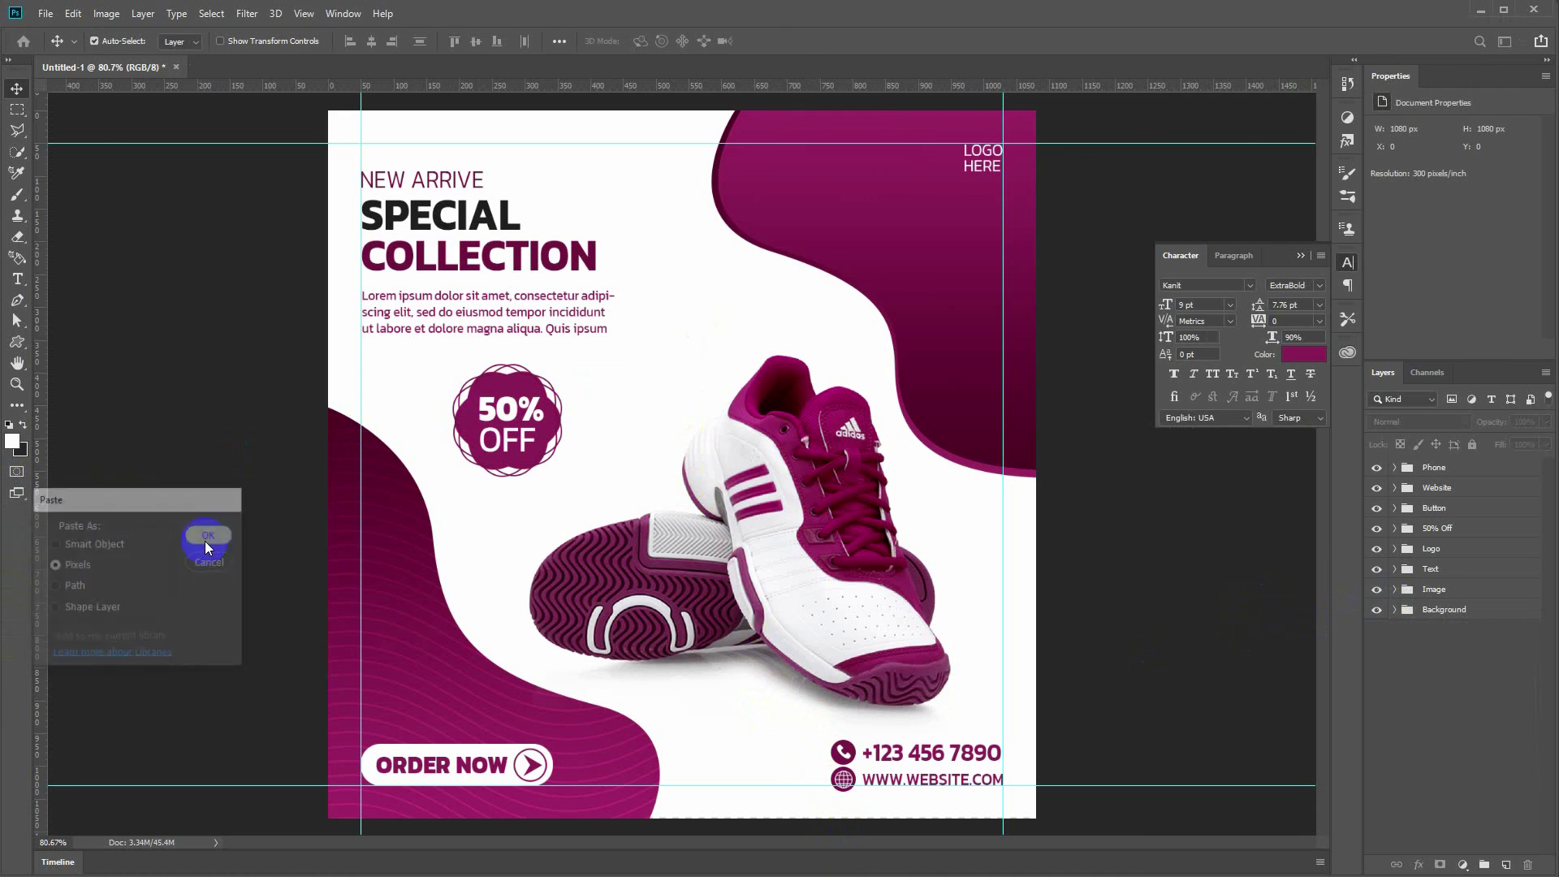
drag(664, 463, 981, 305)
drag(1153, 158, 1075, 253)
drag(1013, 320, 1040, 316)
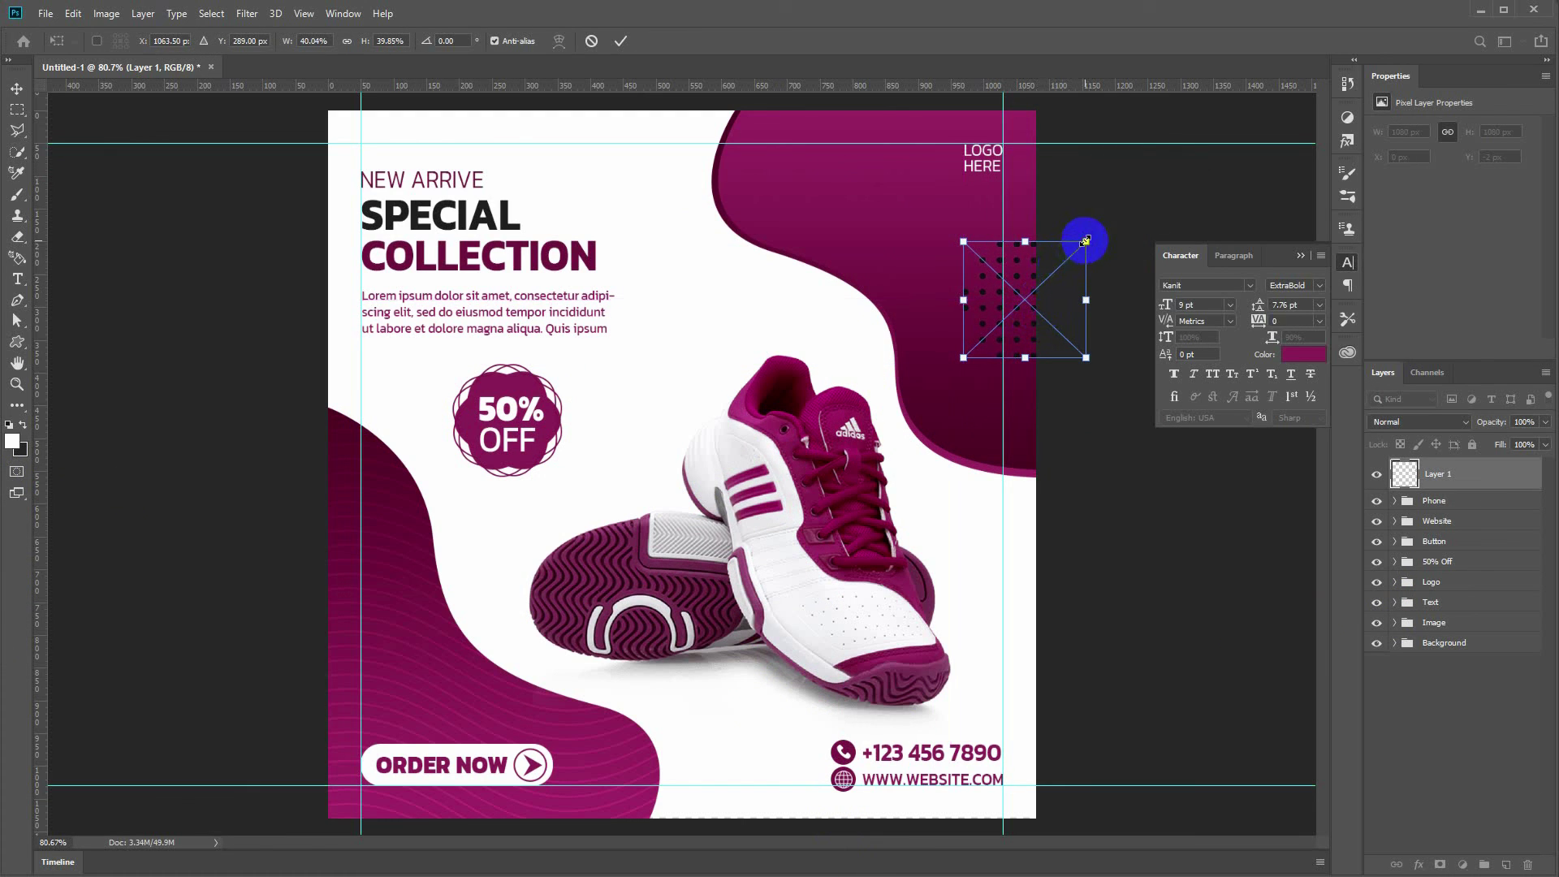
key(Return)
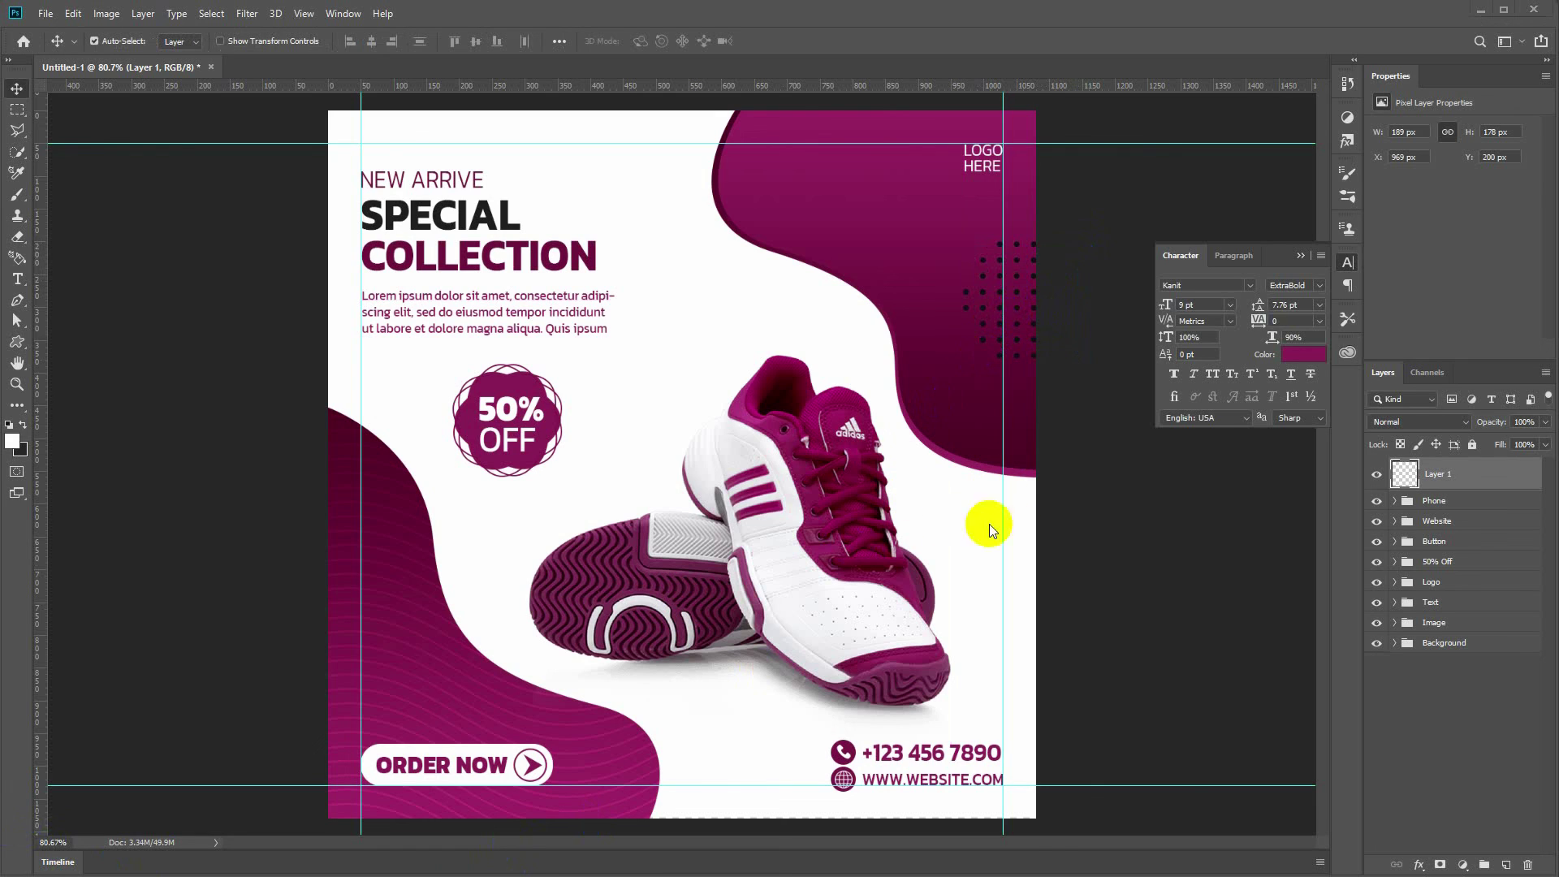
Step: Scale the dot pattern down to about 153 x 144 px and move it lower along the canvas's right edge
click(1018, 277)
key(ctrl+t)
drag(1085, 243, 1064, 262)
drag(1019, 338, 1028, 364)
key(Return)
Step: Apply a white Color Overlay at 100% opacity to the dot pattern layer
click(146, 20)
mouse_move(203, 172)
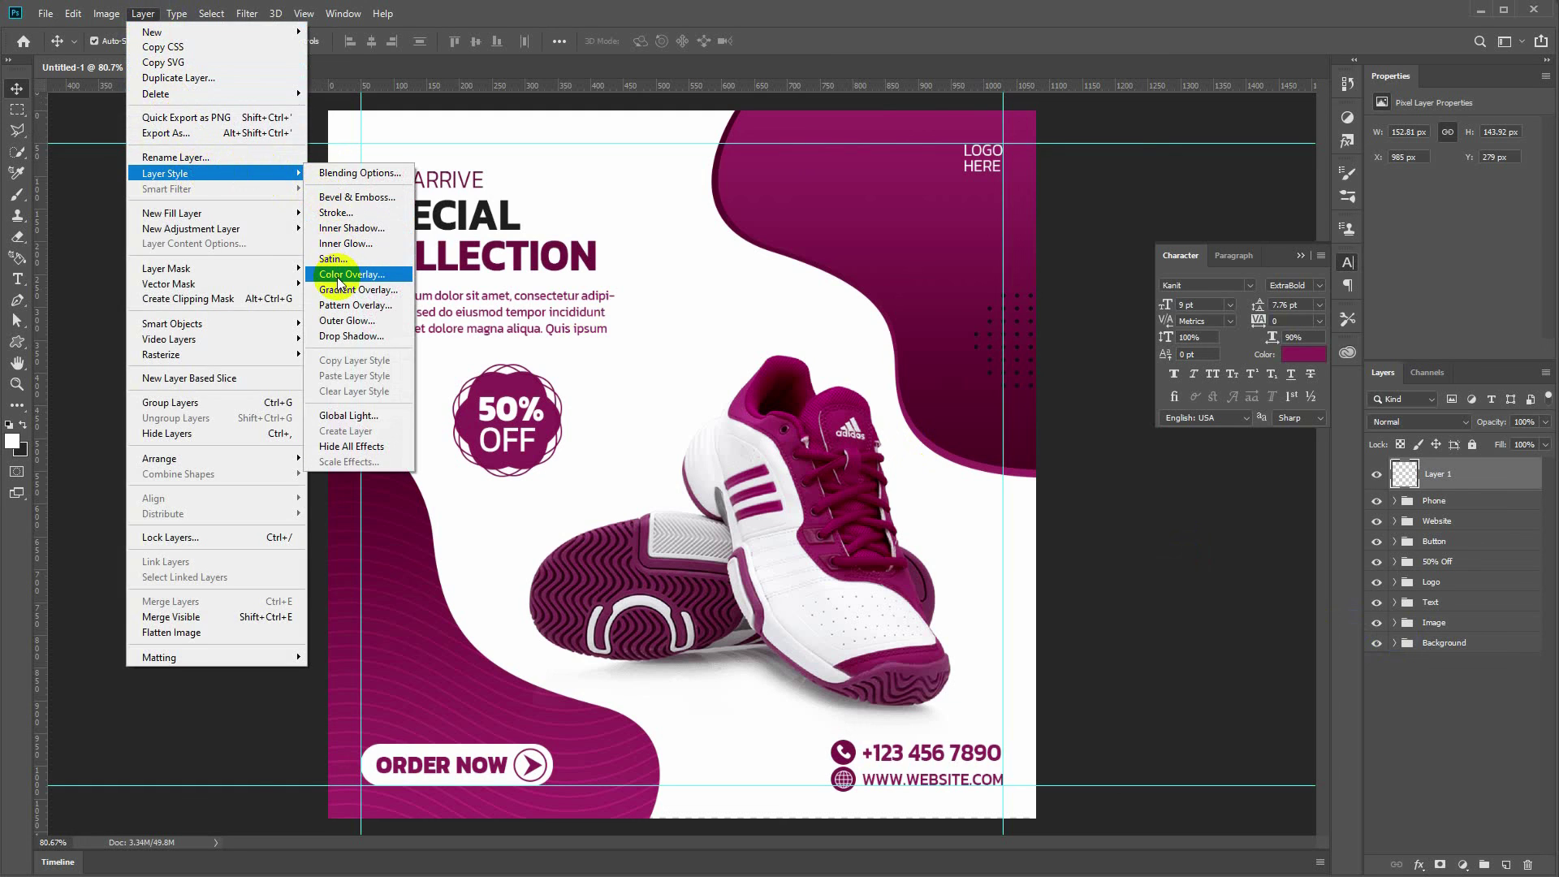
click(340, 278)
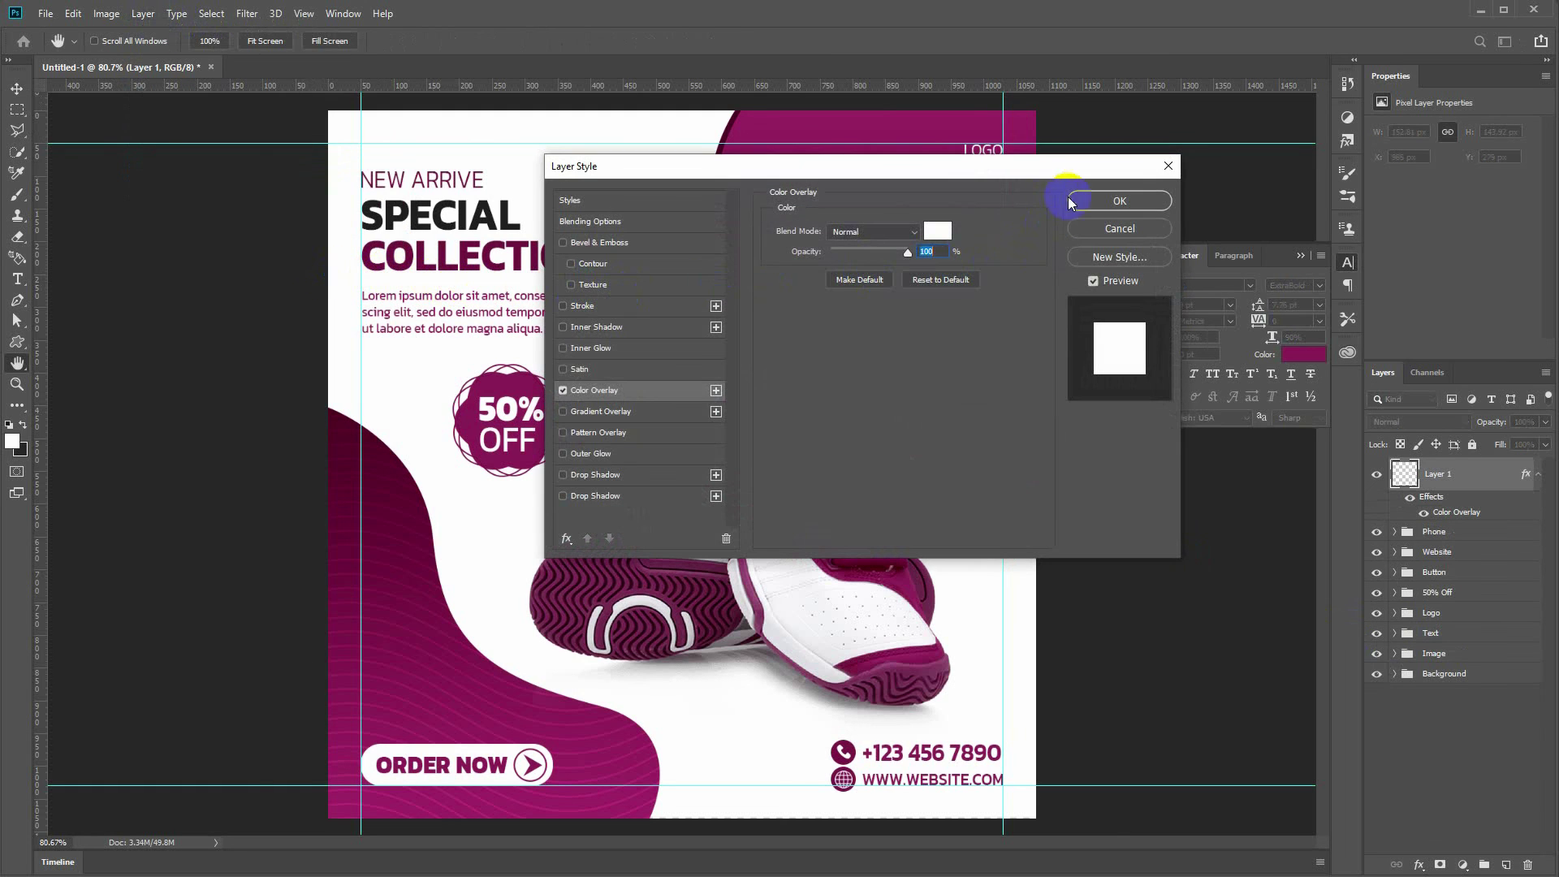
click(1070, 201)
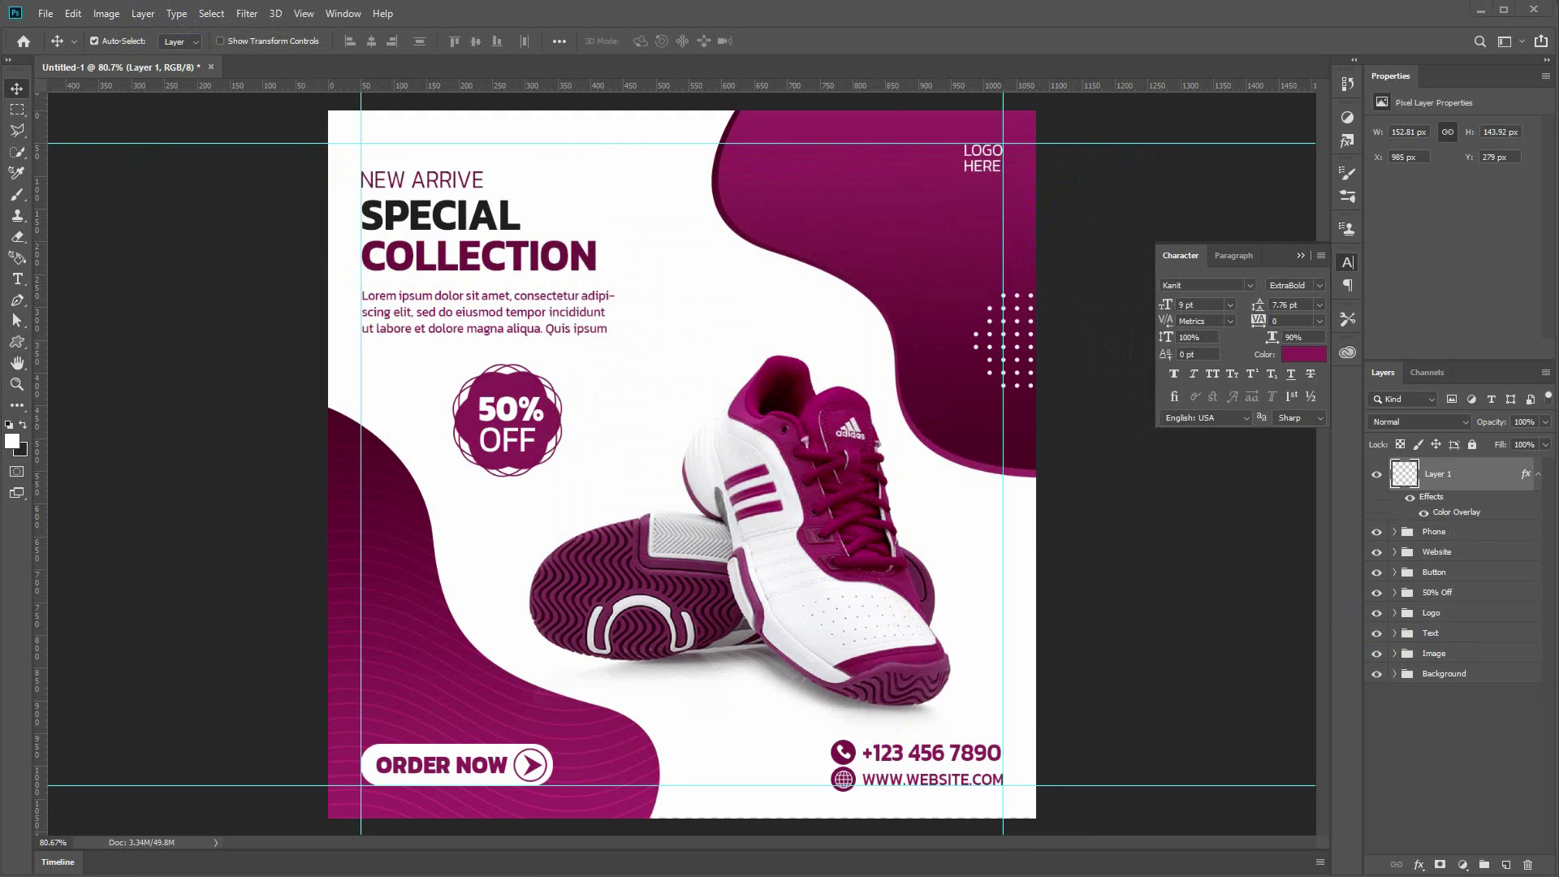
Step: Paste the wavy line as pixels, scaled to about 124 x 12 px, in the upper-left part of the top magenta shape
key(ctrl)
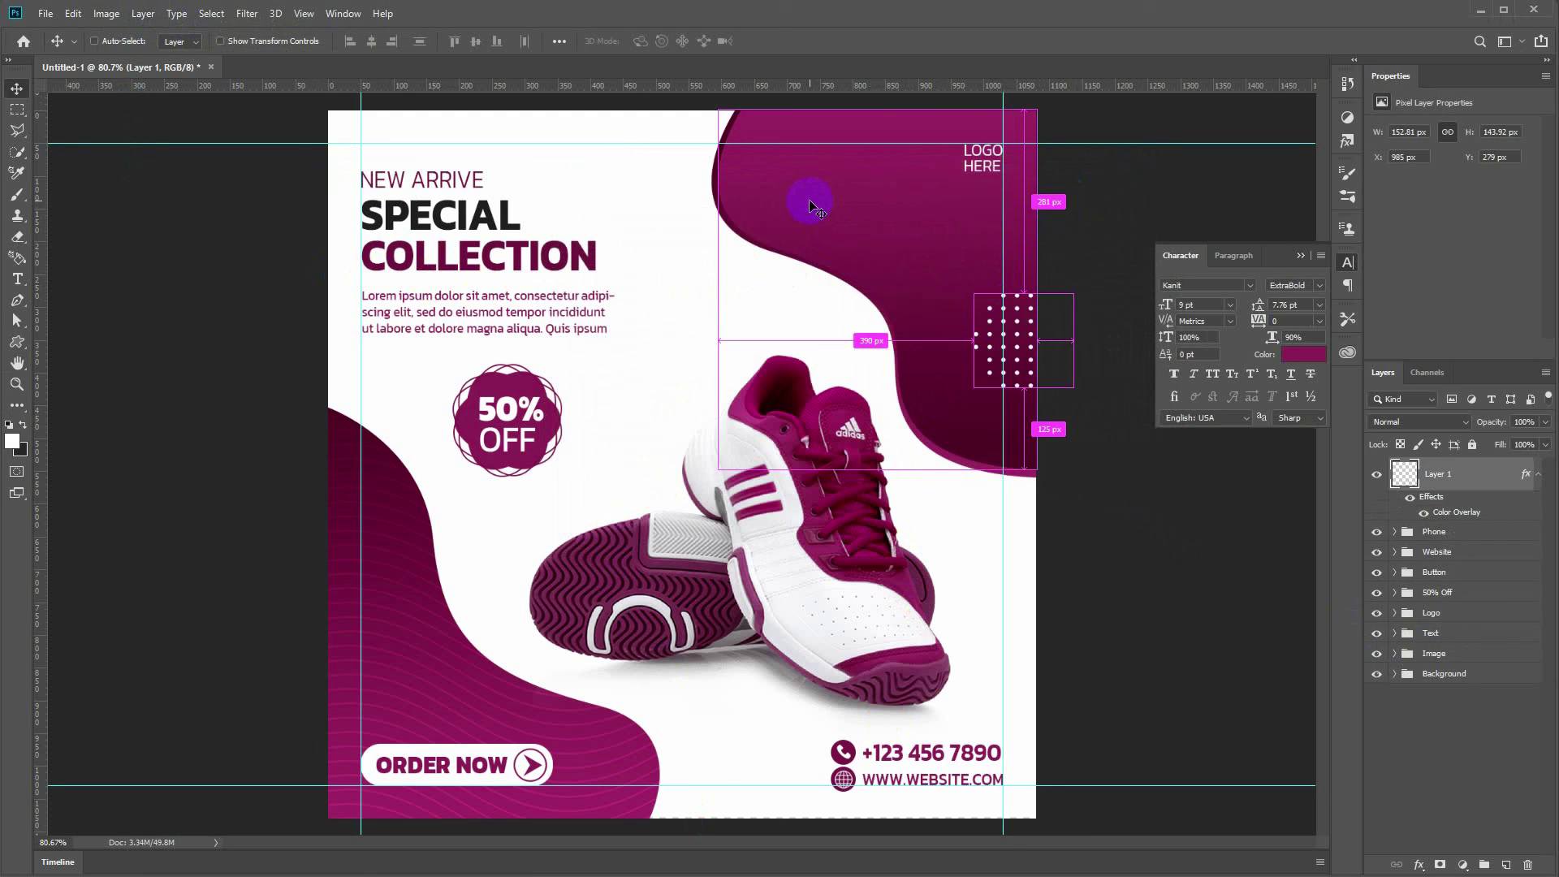
key(ctrl+v)
click(219, 534)
drag(645, 467, 841, 175)
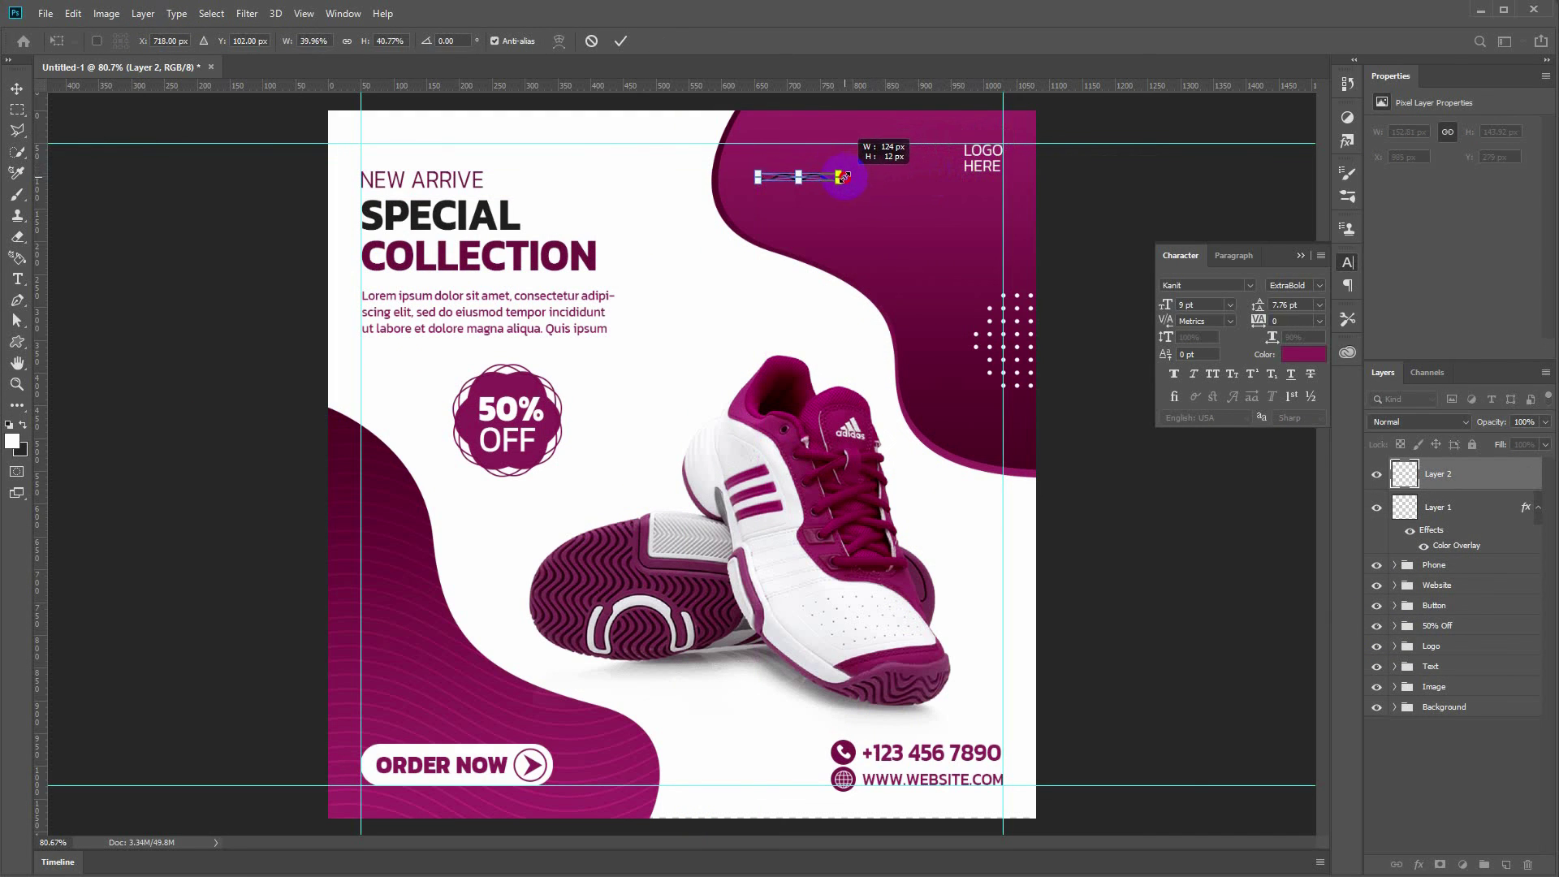
click(848, 394)
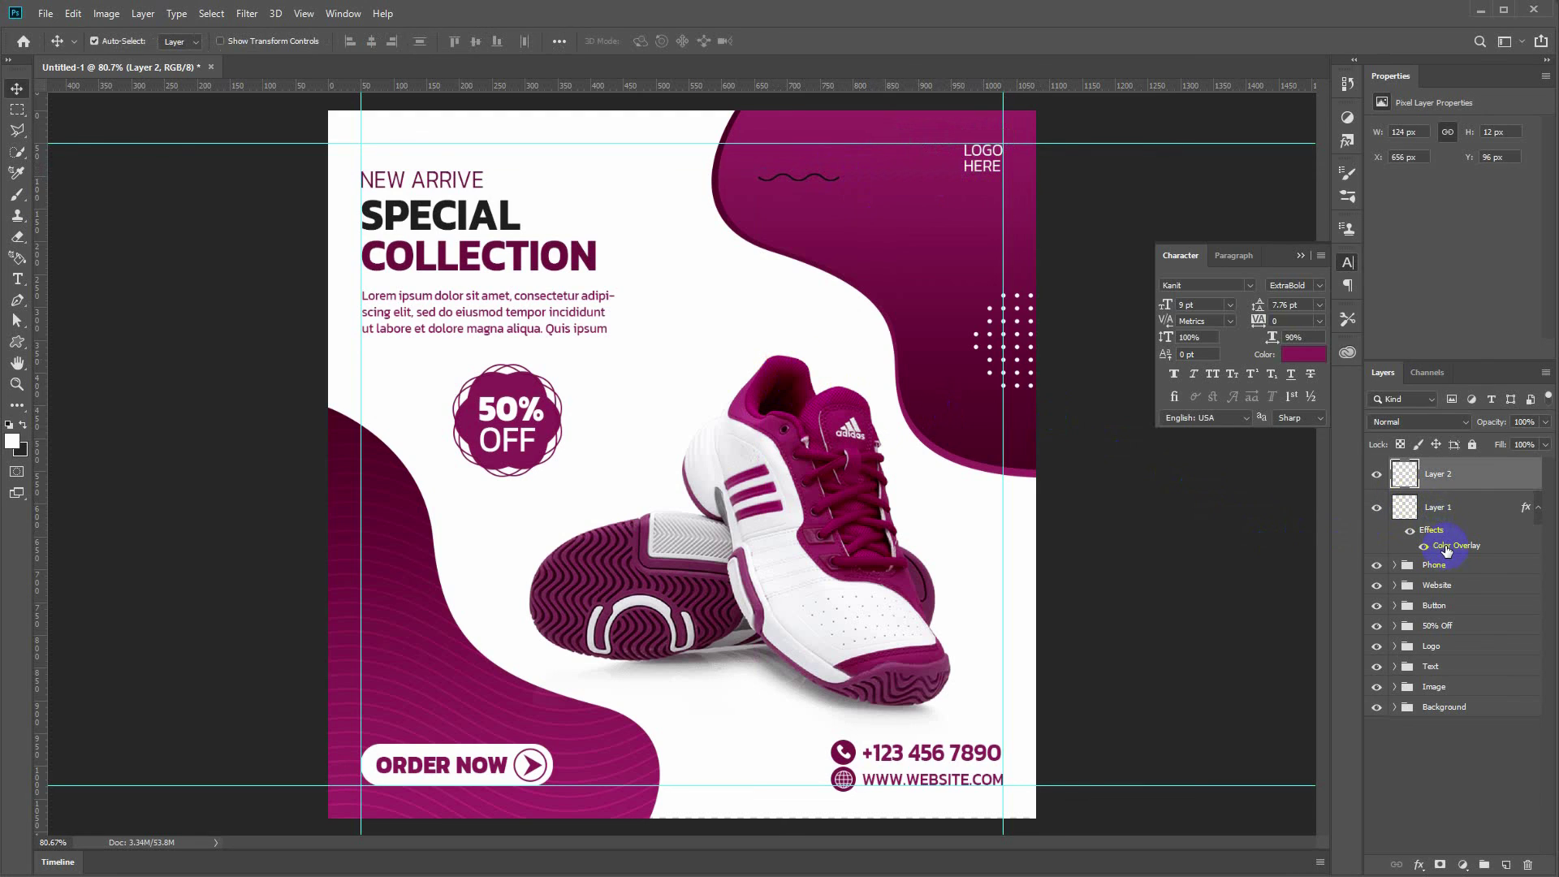
Step: Transfer a copy of the dot pattern's Color Overlay to the wavy line layer and nudge the line up to Y 72 px
drag(1446, 551, 1462, 475)
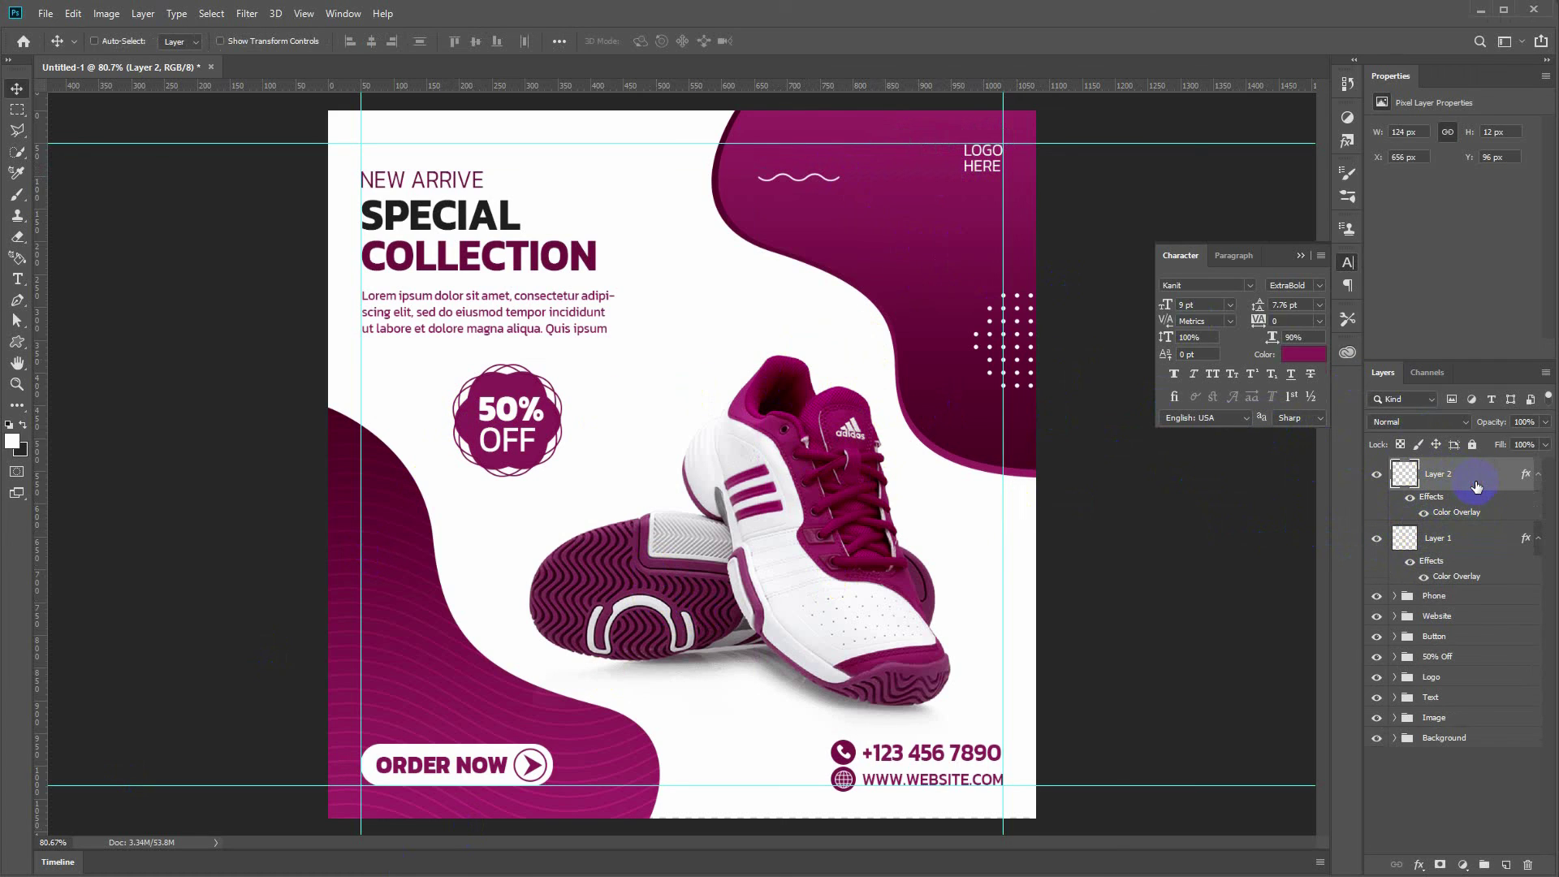
key(ctrl+t)
key(Up)
key(Up)
key(Up)
key(Up)
key(Up)
key(Up)
key(Up)
key(Up)
key(Up)
key(Up)
key(Up)
key(Up)
key(Up)
key(Up)
key(Up)
key(Up)
key(Up)
key(Up)
key(Up)
key(Up)
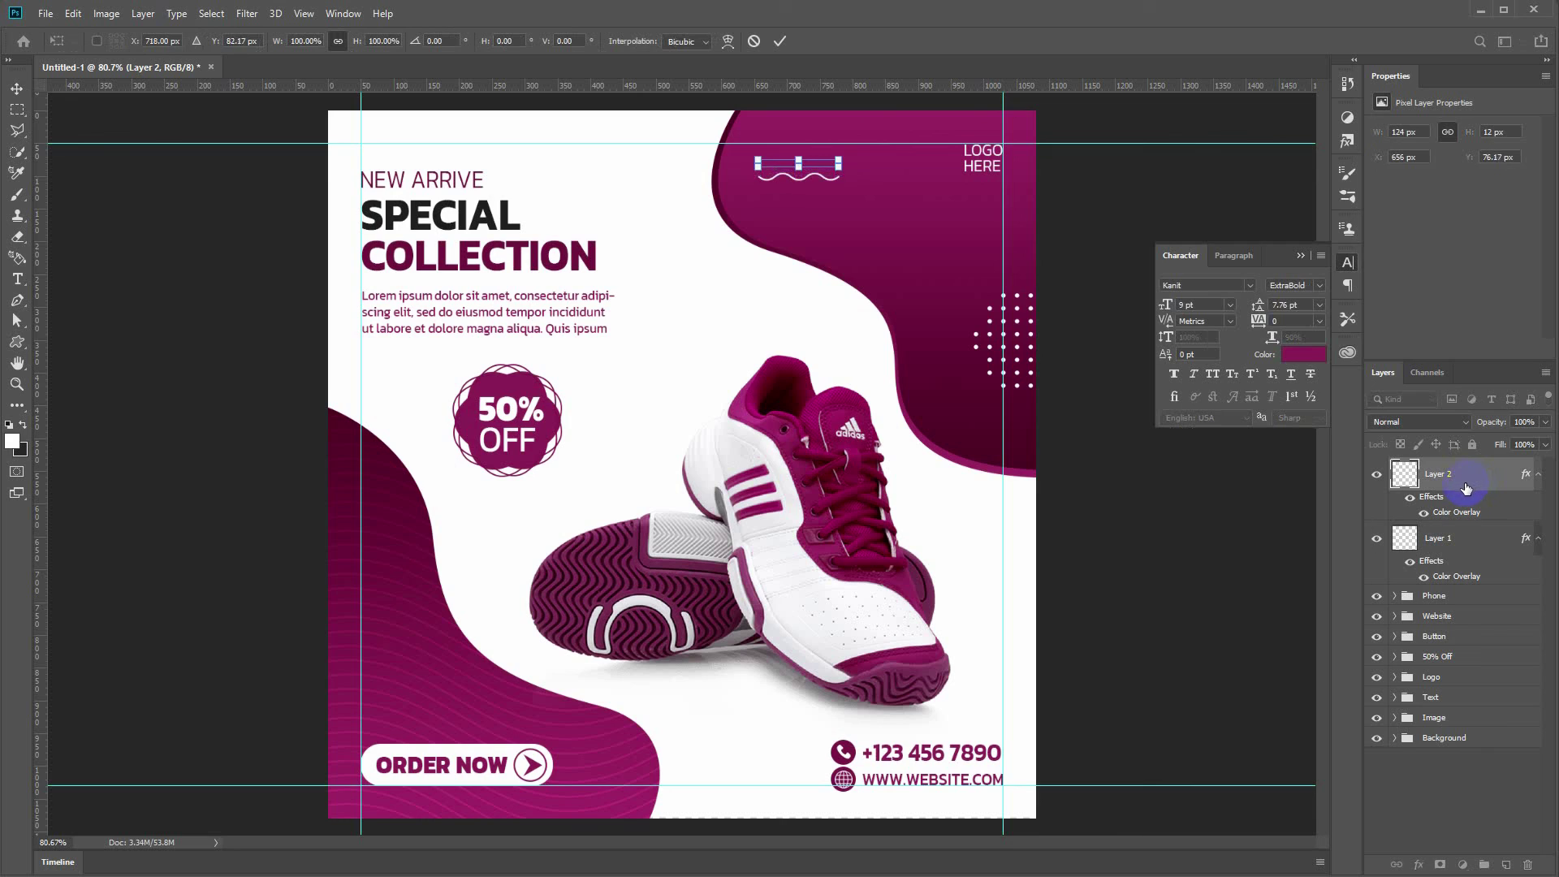
key(Return)
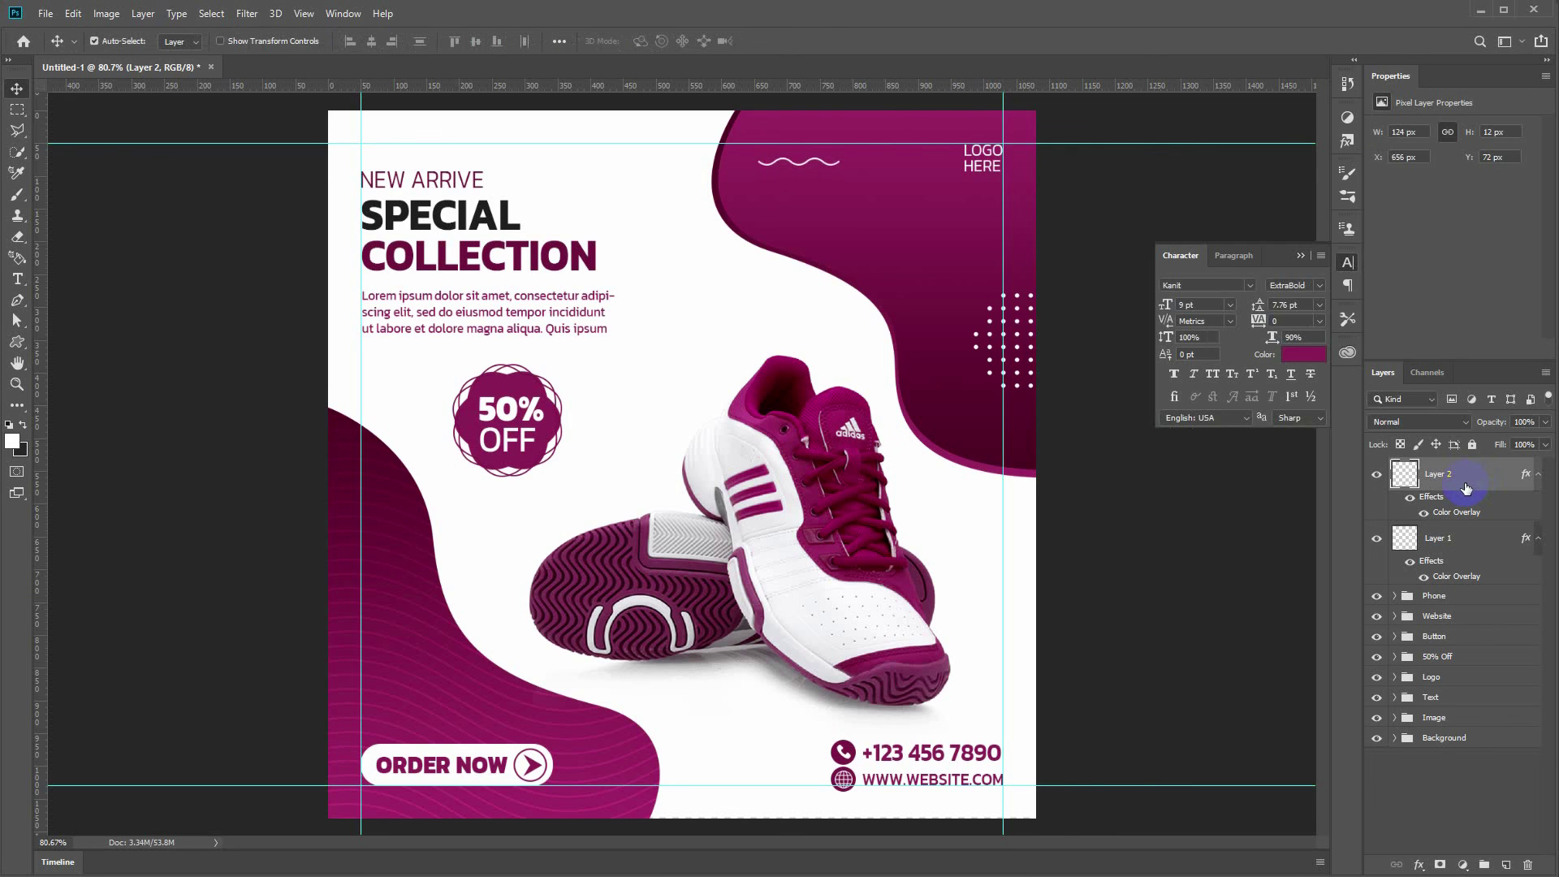
Step: Group the wavy line and dot pattern layers and name the group Design
shift+click(1462, 538)
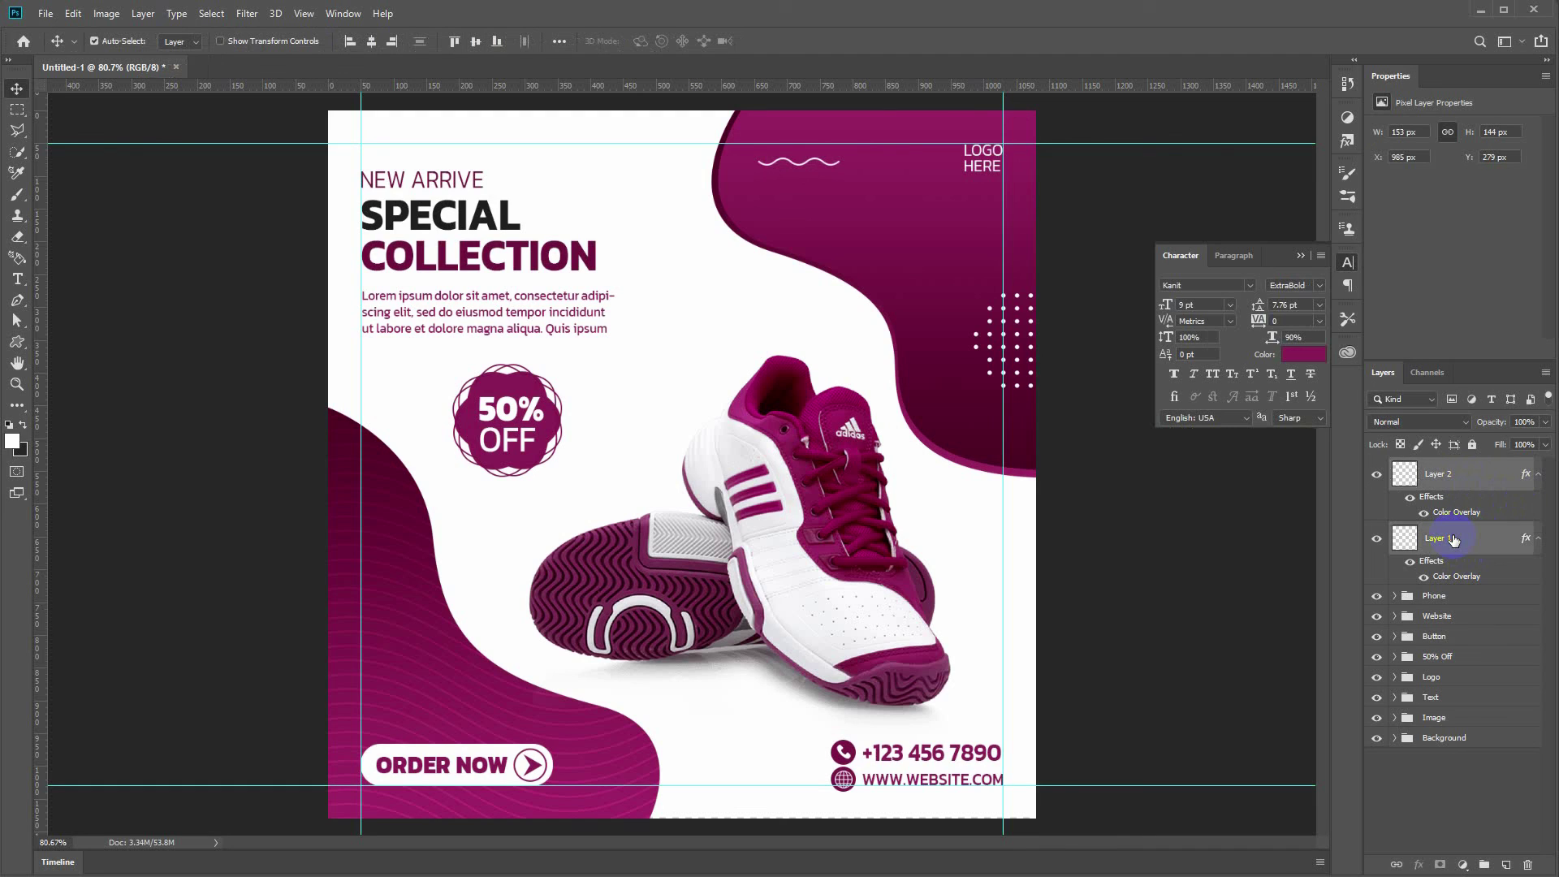
key(ctrl+g)
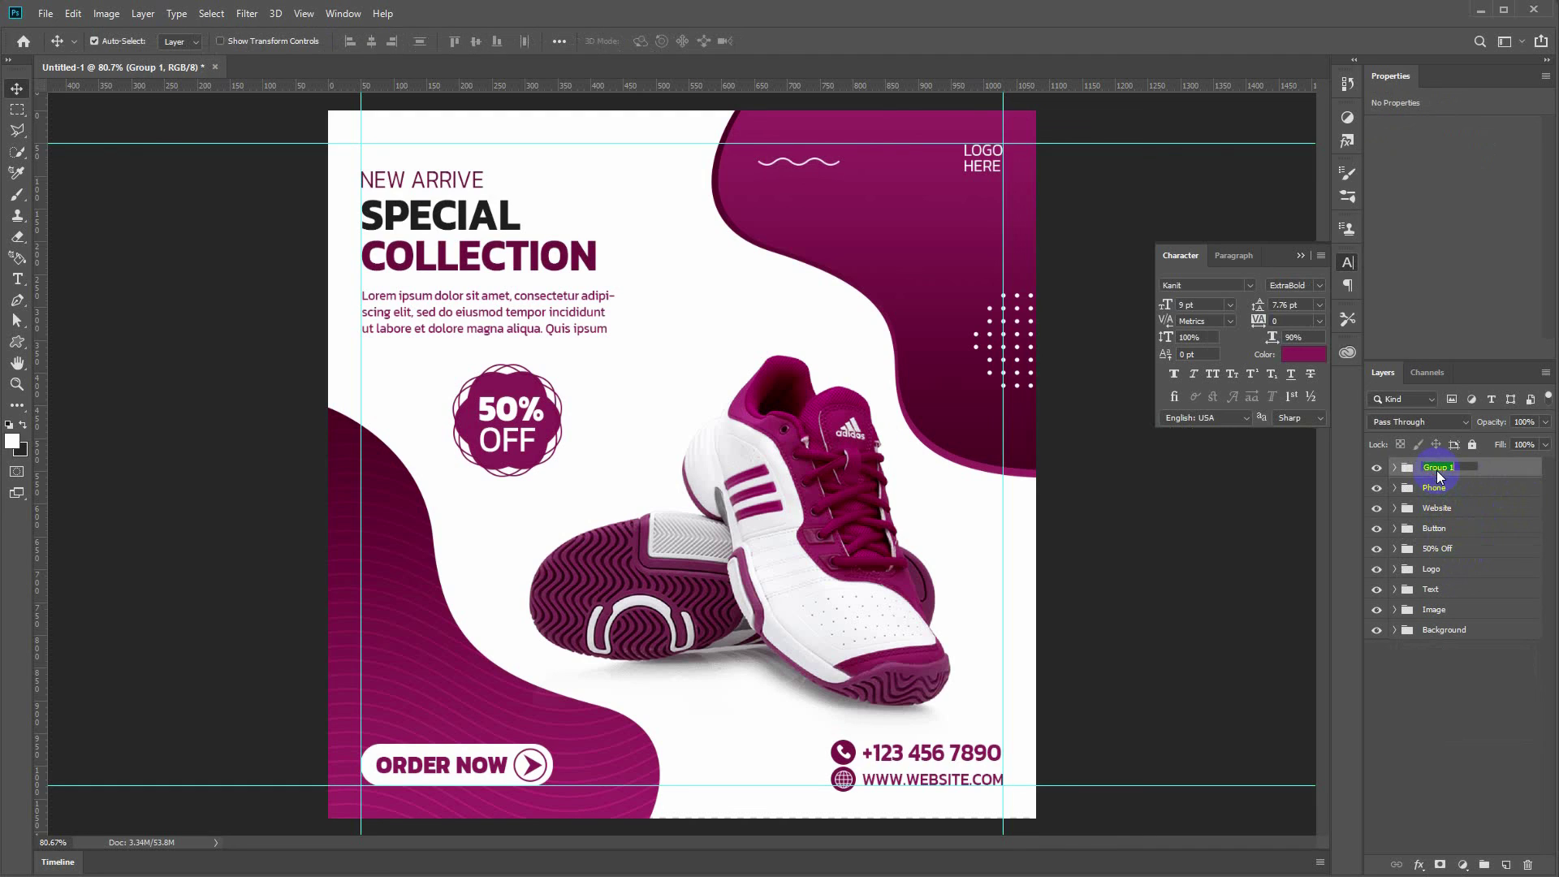
click(1436, 470)
text(Design)
key(Return)
Step: Move the Logo group to the top of the layer stack and the Text group directly beneath it
click(1439, 569)
drag(1442, 573, 1444, 460)
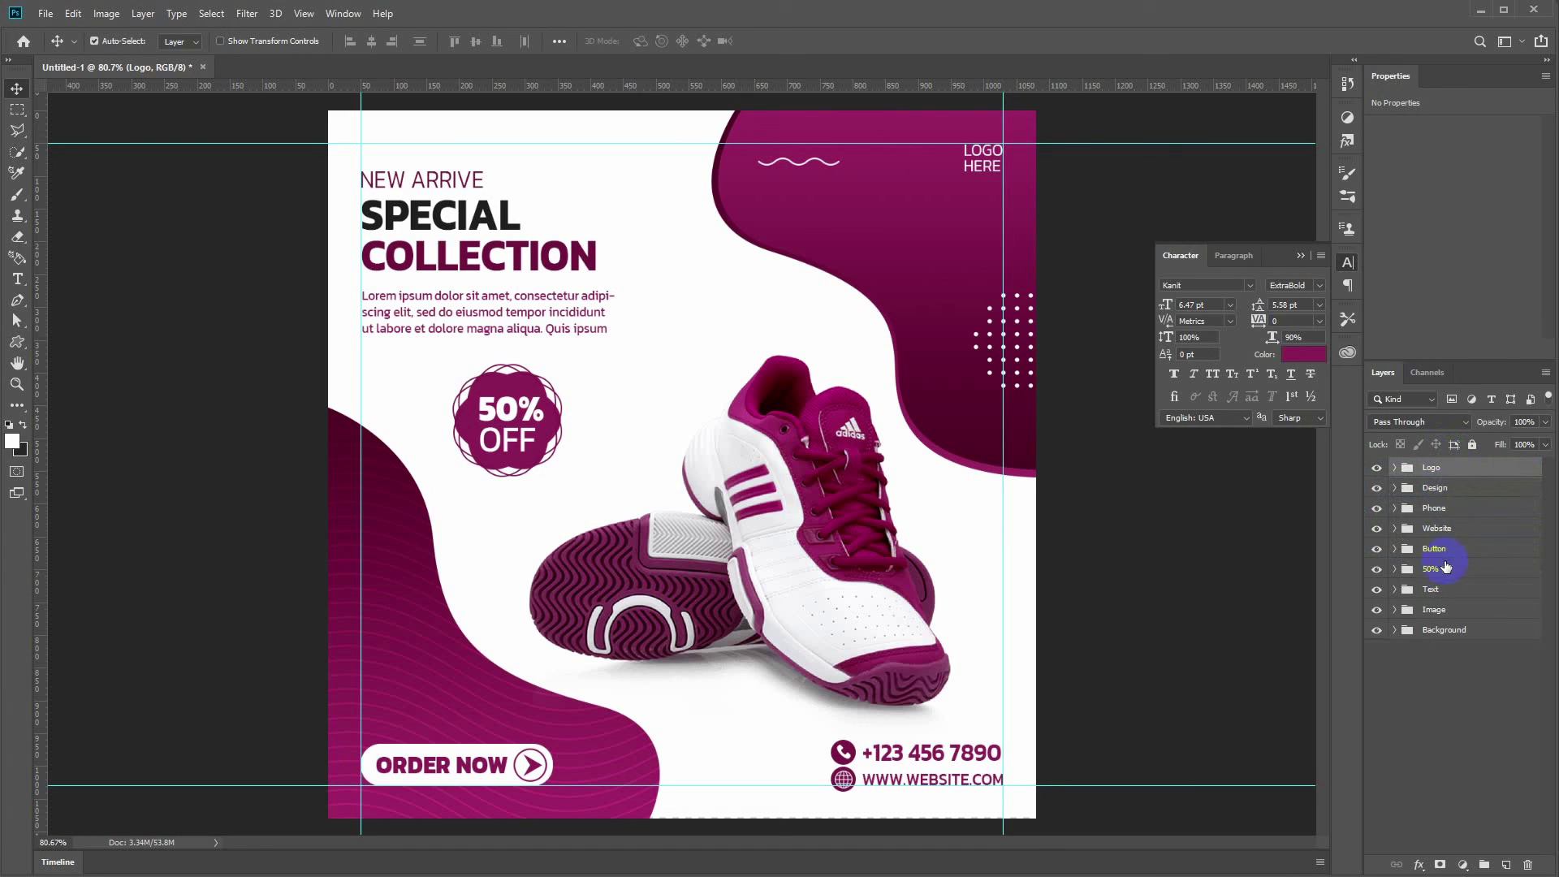
drag(1432, 591, 1450, 493)
Step: Deselect all layer groups and hide the guides to show the clean design
click(1455, 511)
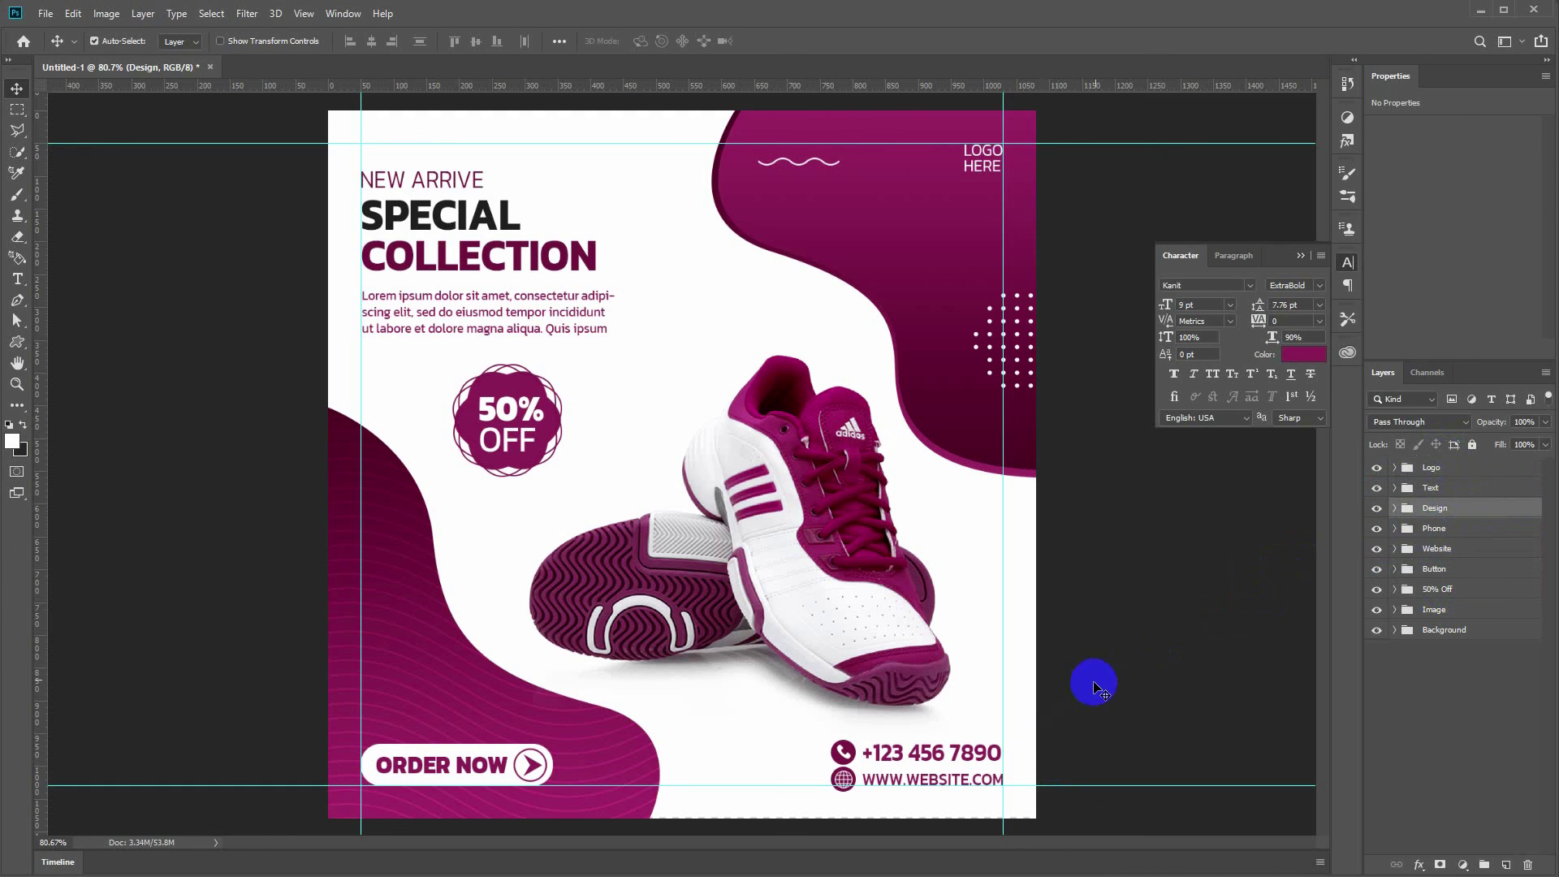
click(1095, 674)
key(ctrl+semicolon)
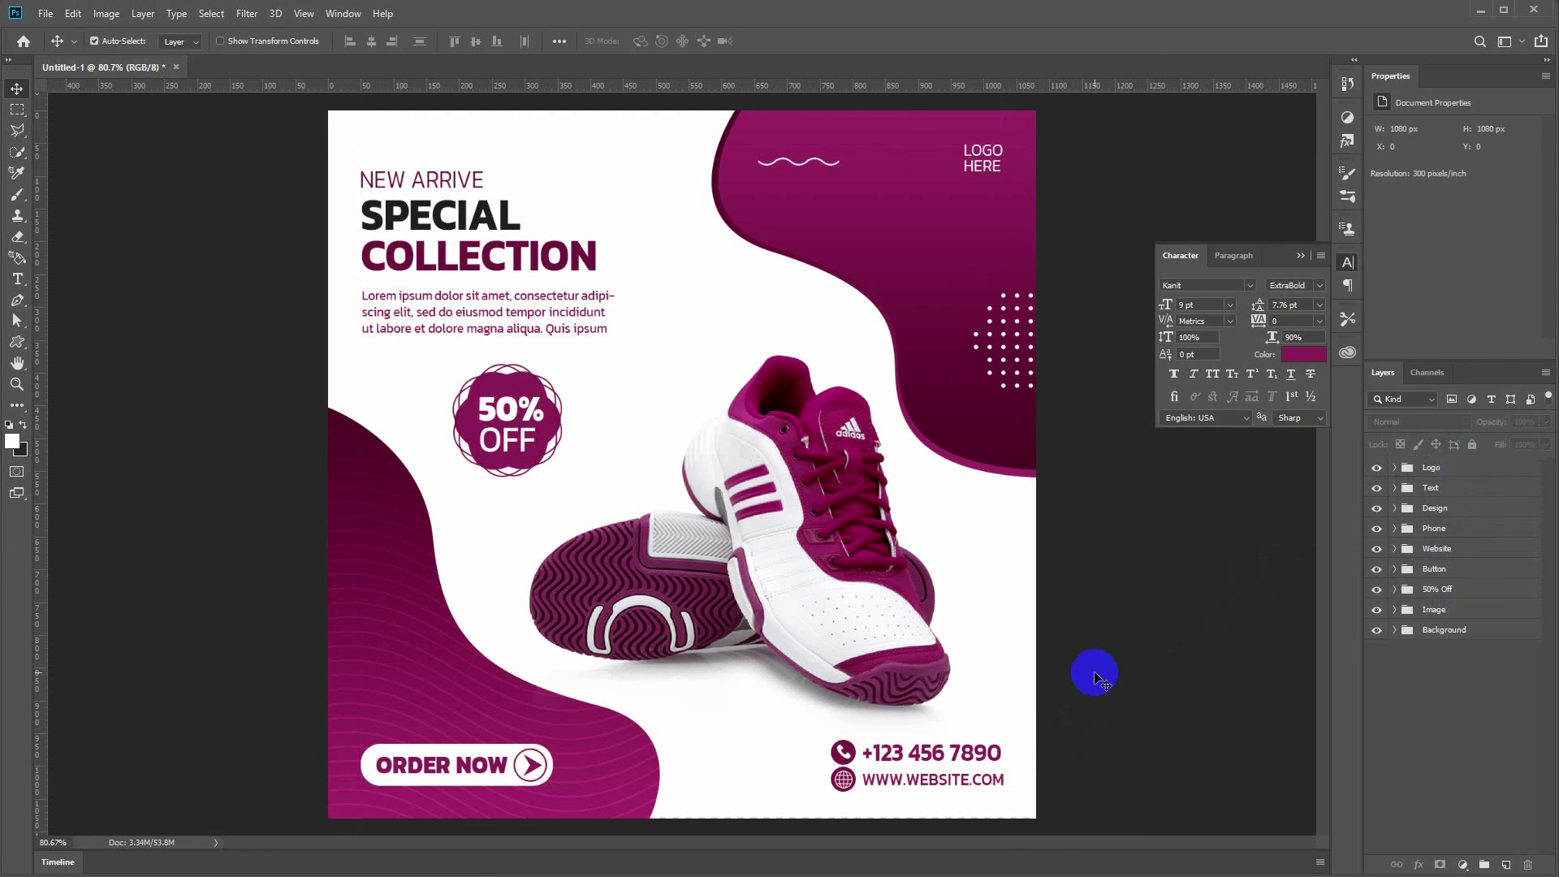